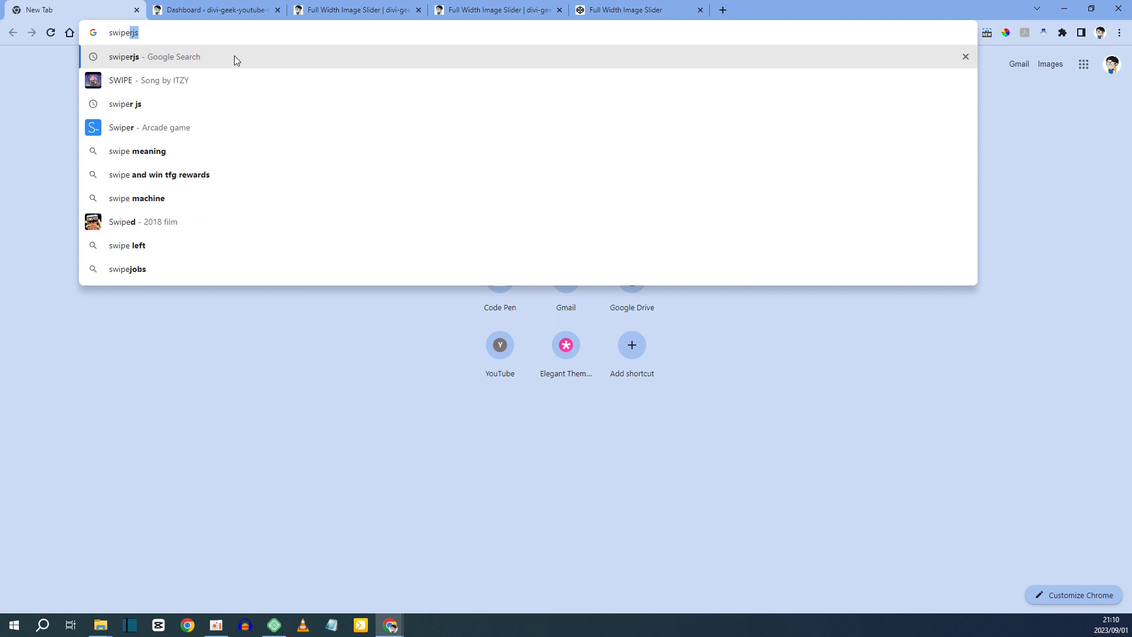
Step: Search Google for swiperjs, open the official Swiper website and go to its demos page
{"action": "left_click", "coordinate": [235, 56]}
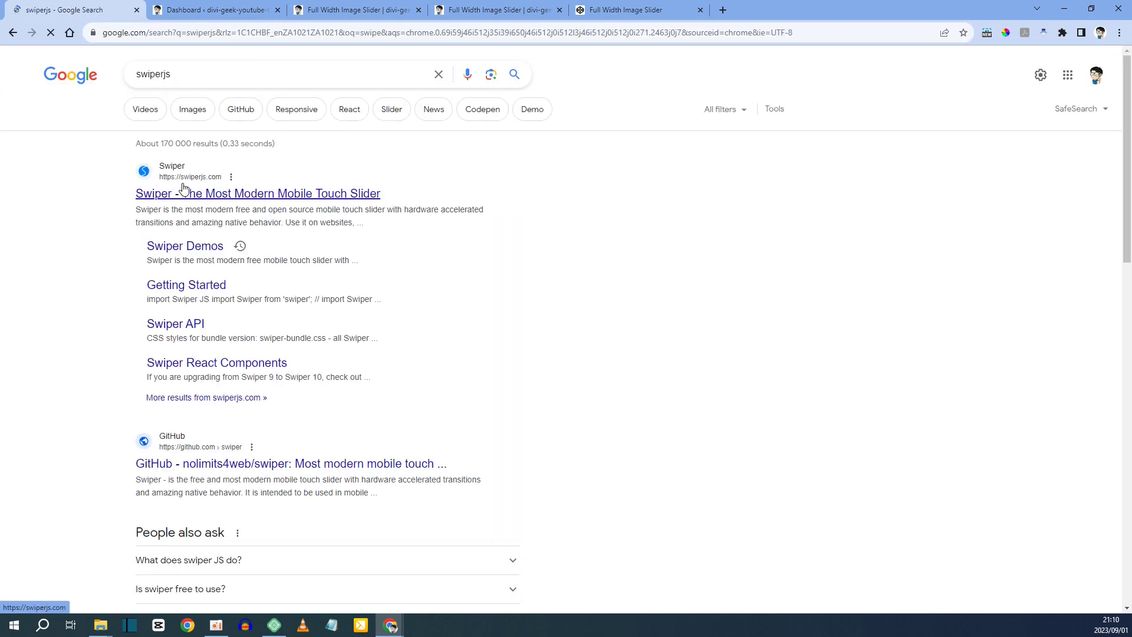
{"action": "left_click", "coordinate": [177, 201]}
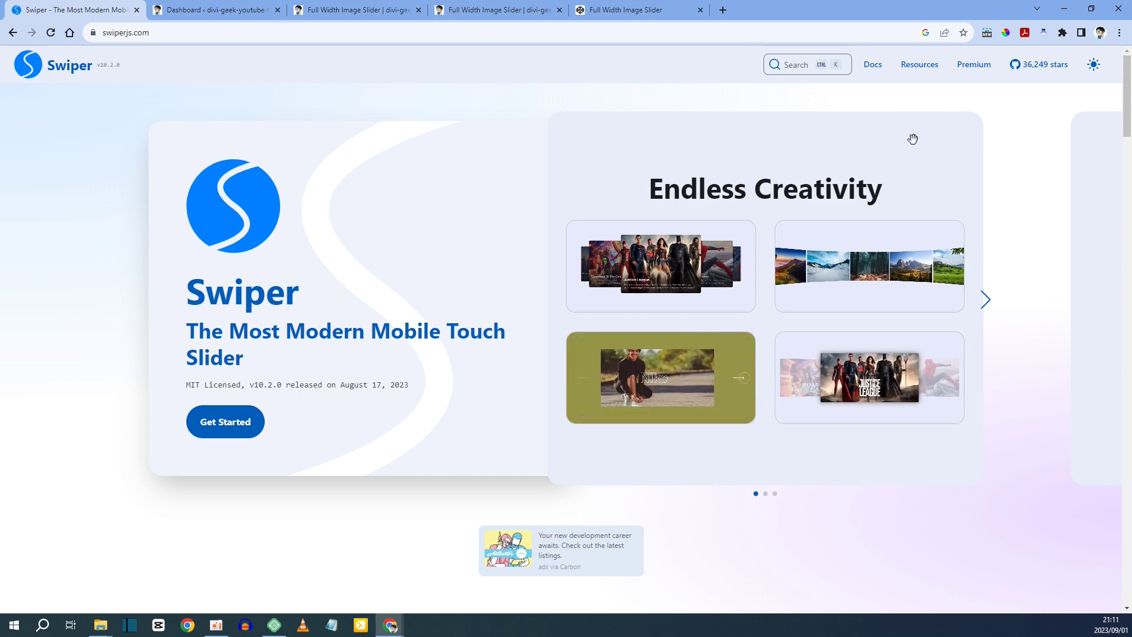
{"action": "mouse_move", "coordinate": [917, 66]}
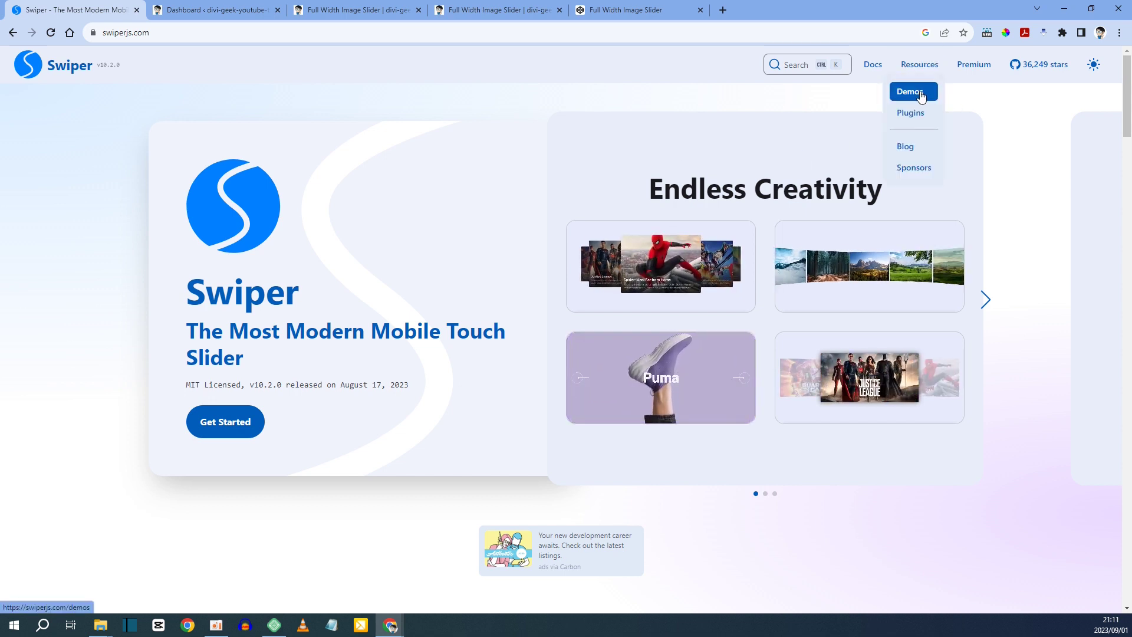
{"action": "left_click", "coordinate": [920, 94]}
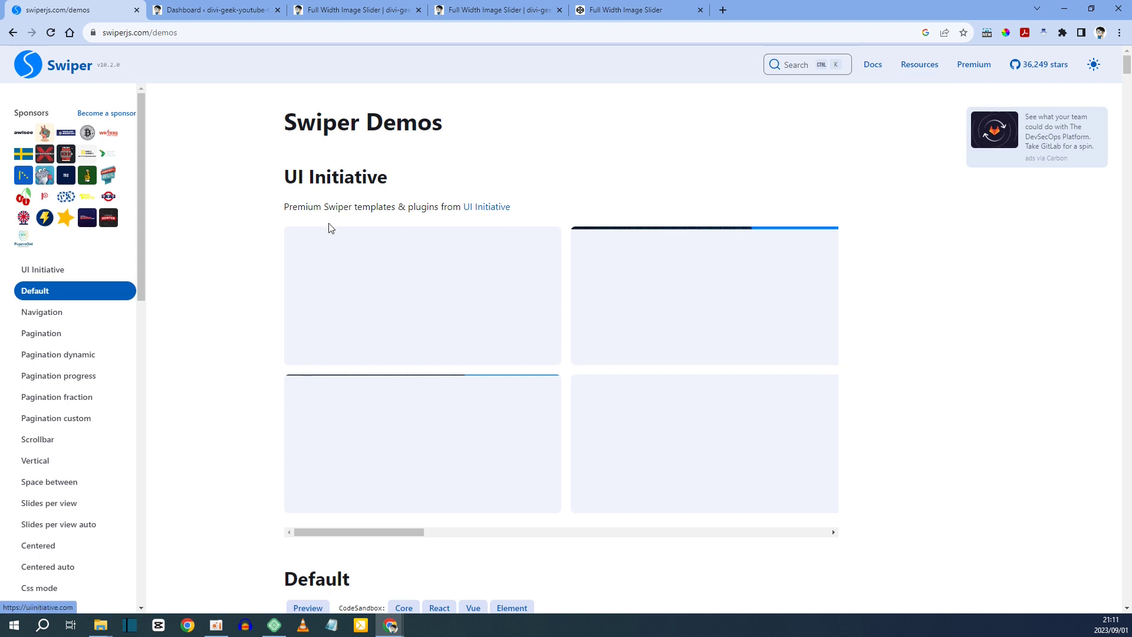
Step: Examine the Swiper demos, from the default and navigation sliders through the dynamic, progress, fraction and custom pagination variants
{"action": "scroll", "coordinate": [315, 224], "scroll_direction": "down", "scroll_amount": 7}
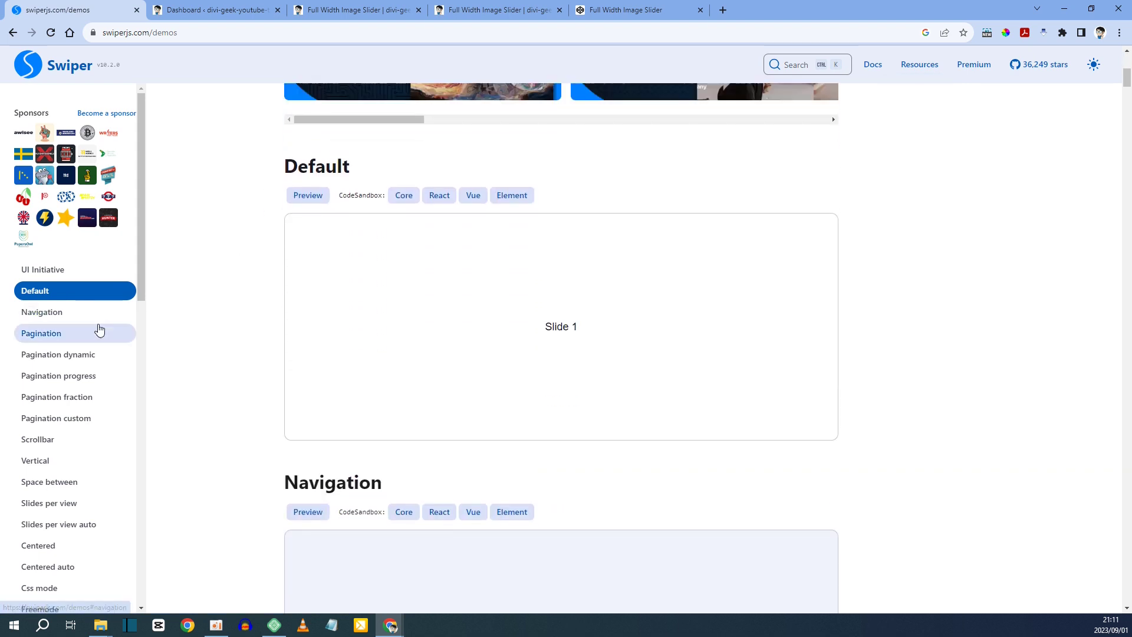
{"action": "scroll", "coordinate": [251, 304], "scroll_direction": "down", "scroll_amount": 15}
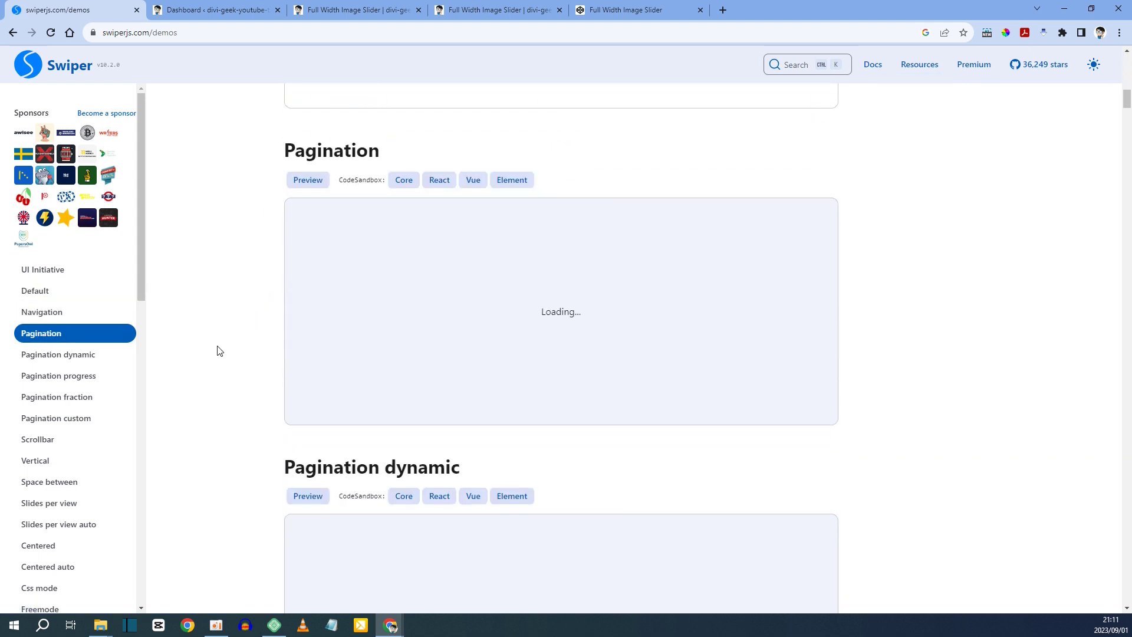
{"action": "scroll", "coordinate": [218, 351], "scroll_direction": "down", "scroll_amount": 3}
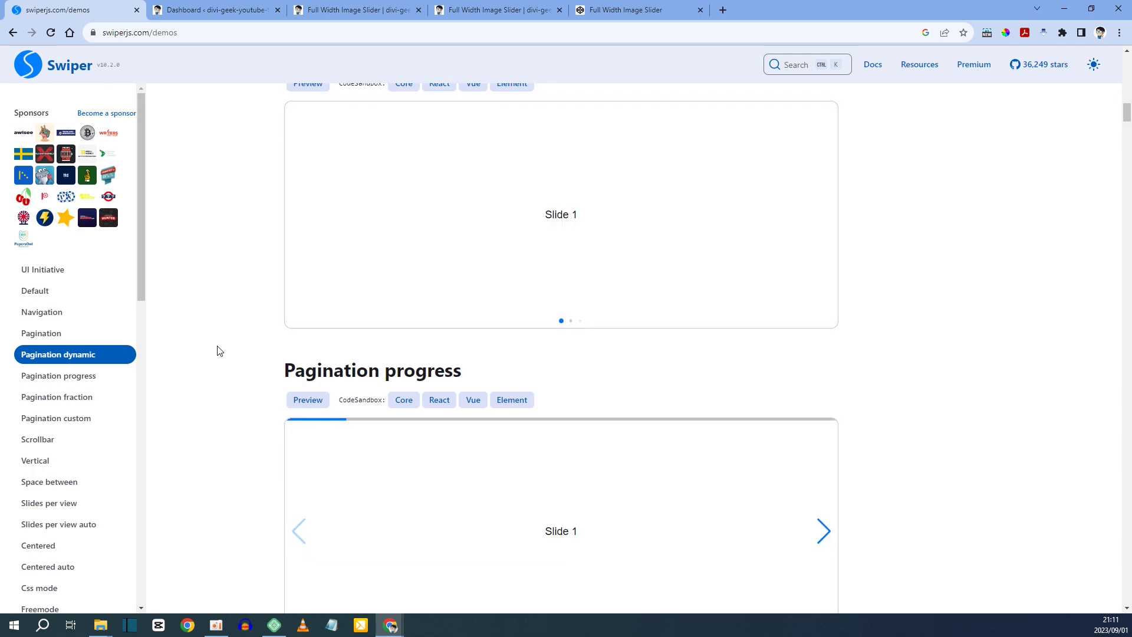
{"action": "scroll", "coordinate": [226, 330], "scroll_direction": "down", "scroll_amount": 8}
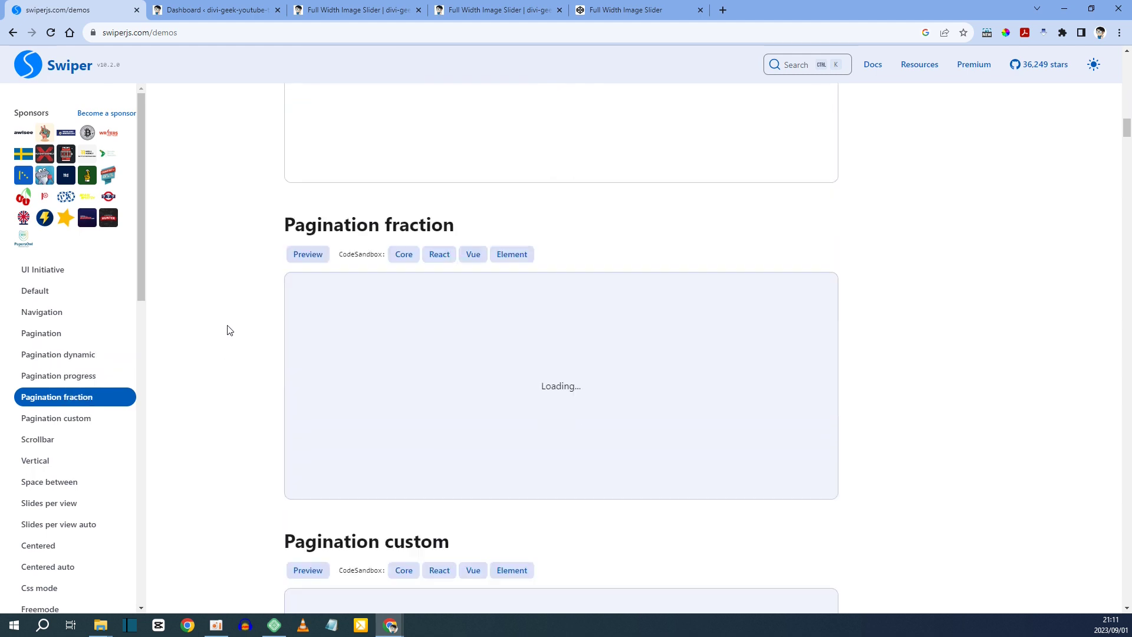
{"action": "scroll", "coordinate": [227, 329], "scroll_direction": "down", "scroll_amount": 5}
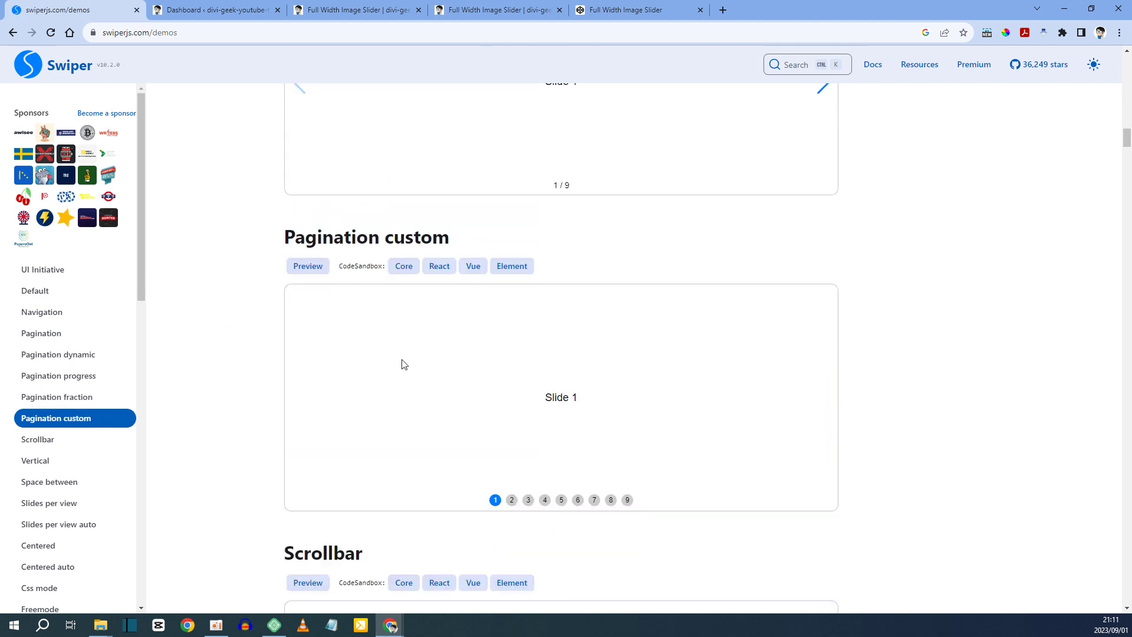
{"action": "scroll", "coordinate": [290, 375], "scroll_direction": "down", "scroll_amount": 4}
{"action": "scroll", "coordinate": [245, 374], "scroll_direction": "up", "scroll_amount": 20}
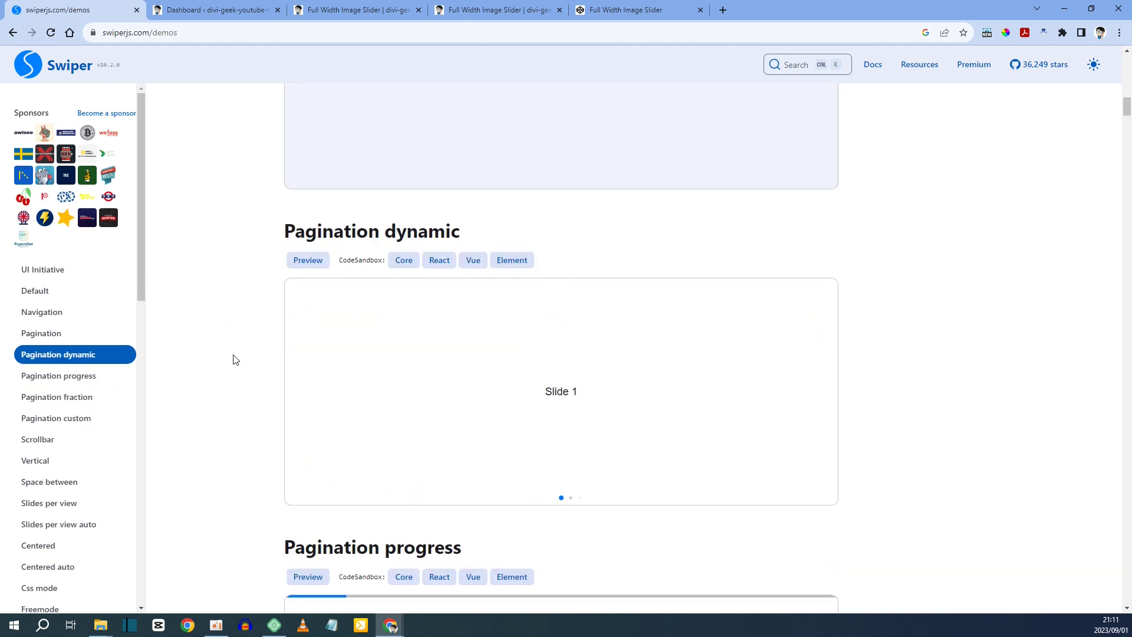
{"action": "scroll", "coordinate": [236, 345], "scroll_direction": "up", "scroll_amount": 20}
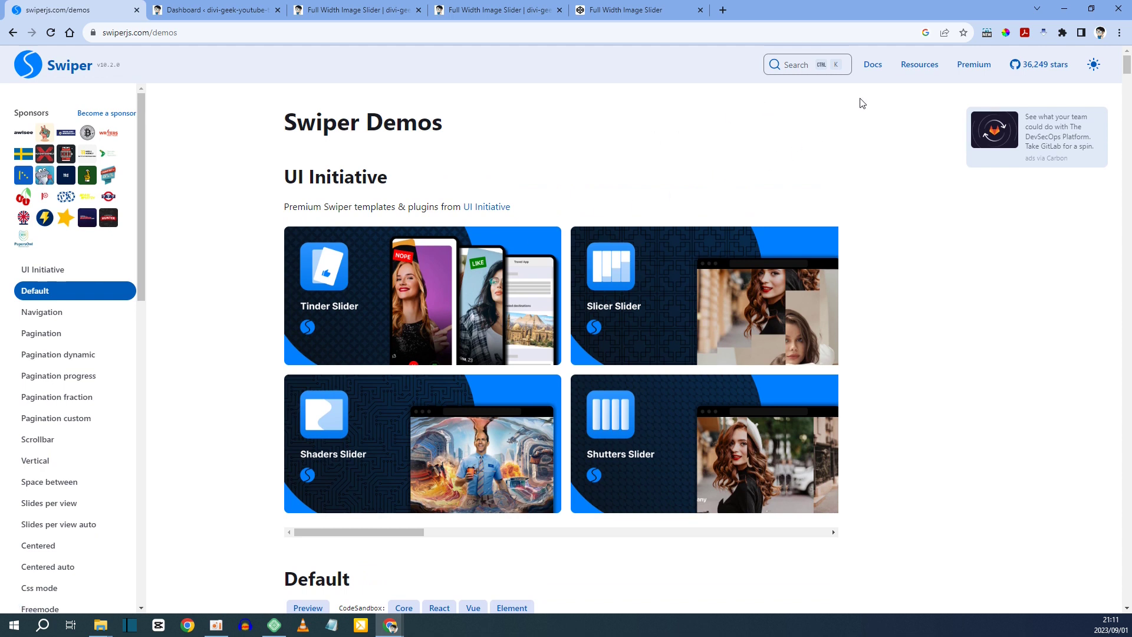
Step: Open Swiper's Getting Started documentation and review the Use Swiper from CDN section
{"action": "mouse_move", "coordinate": [877, 68]}
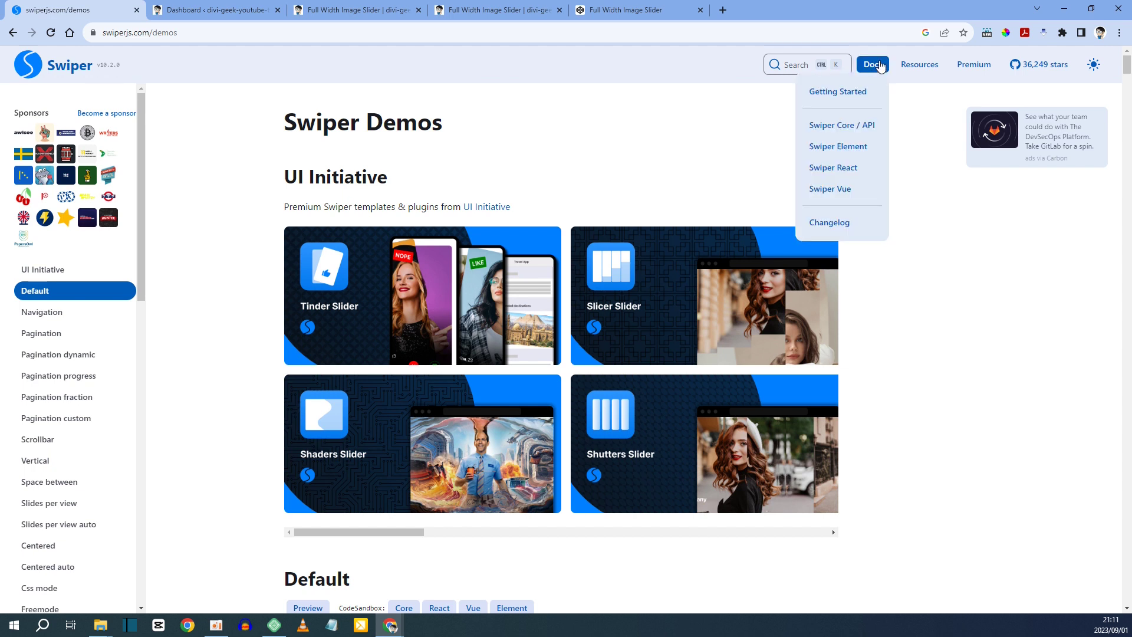
{"action": "left_click", "coordinate": [834, 99]}
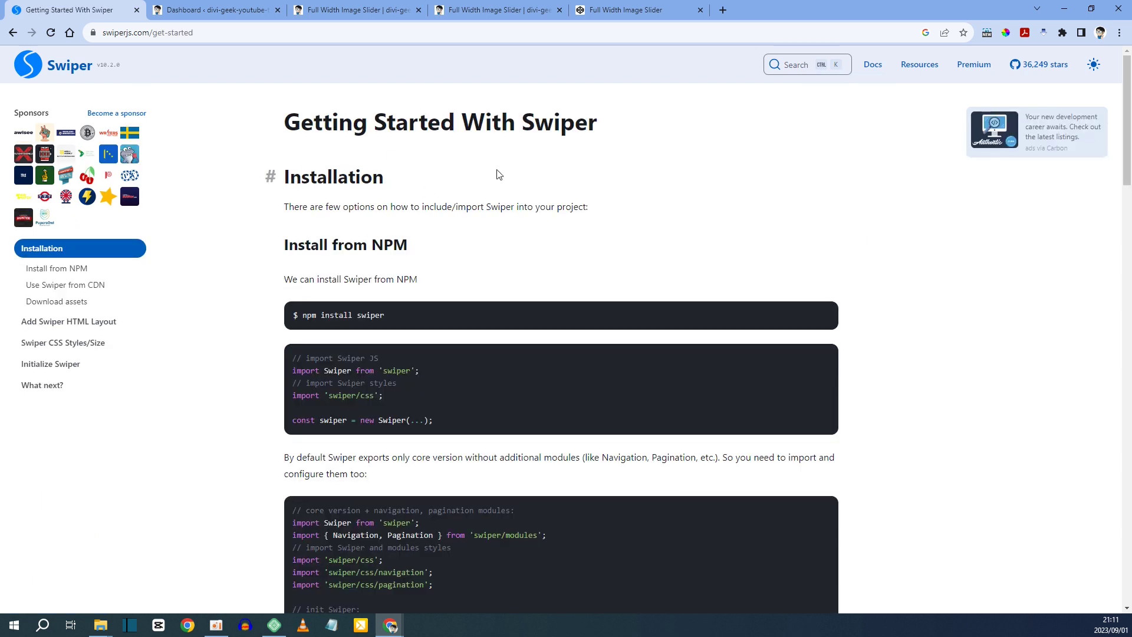
{"action": "scroll", "coordinate": [355, 197], "scroll_direction": "down", "scroll_amount": 10}
{"action": "scroll", "coordinate": [355, 195], "scroll_direction": "down", "scroll_amount": 1}
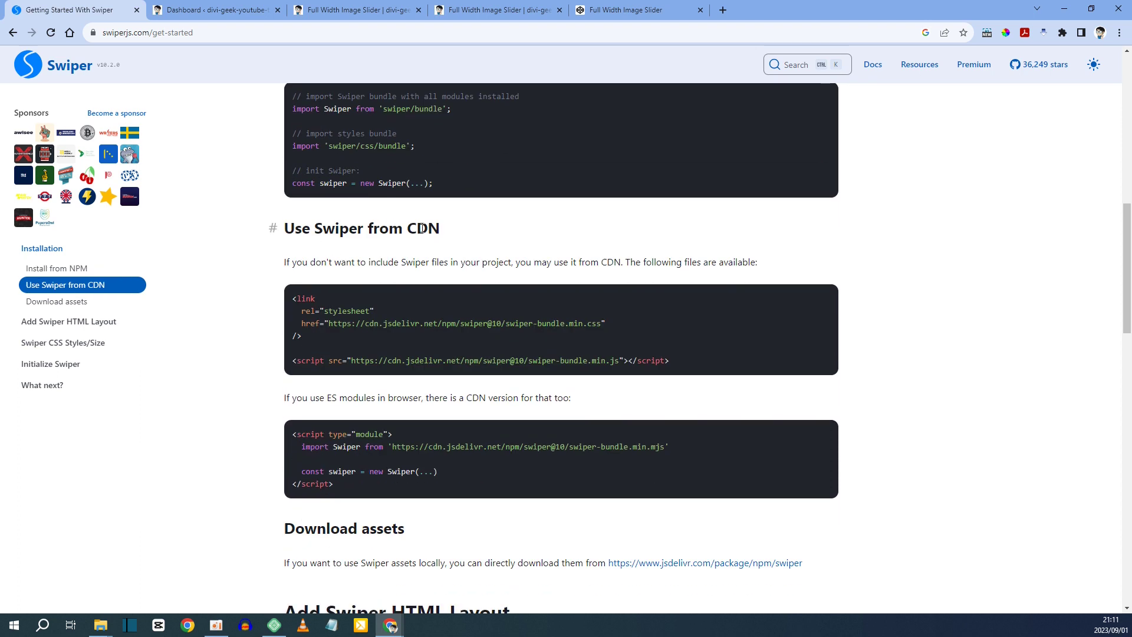
{"action": "scroll", "coordinate": [418, 246], "scroll_direction": "down", "scroll_amount": 1}
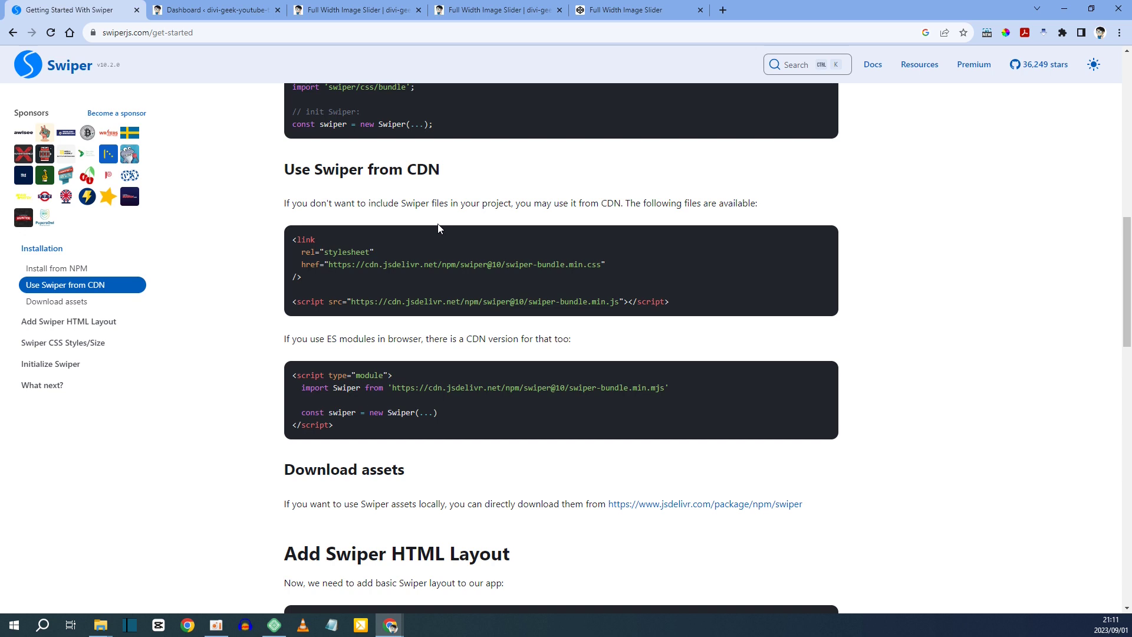
Step: Switch to the Full Width Image Slider pen on CodePen and compare its stylesheet link and script tags with Swiper's CDN documentation
{"action": "left_click", "coordinate": [616, 10]}
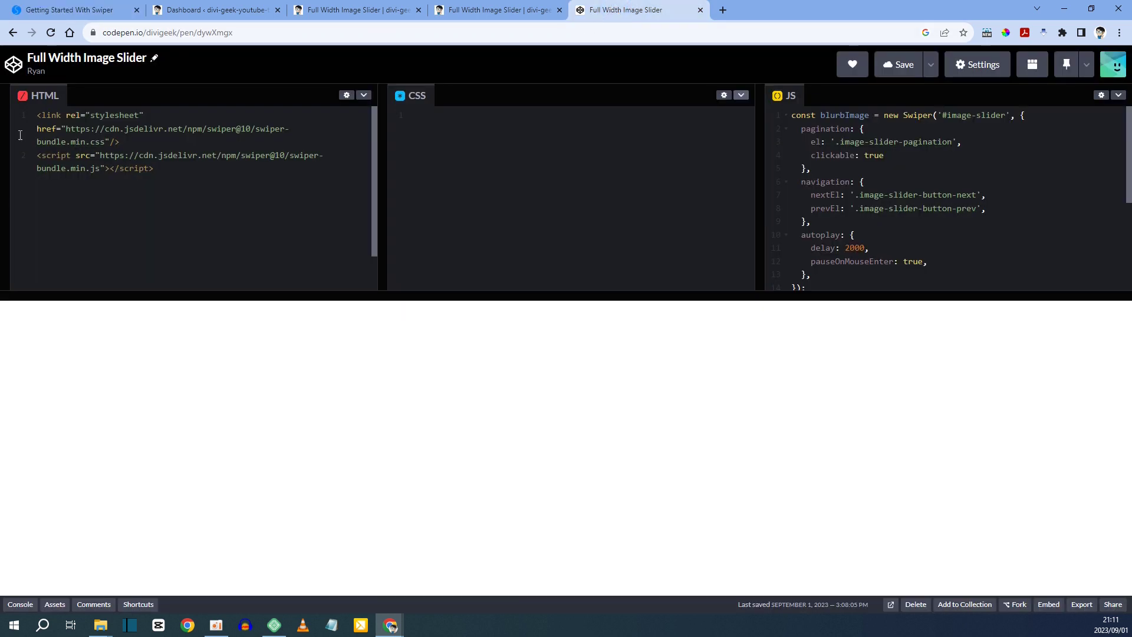
{"action": "left_click_drag", "start_coordinate": [36, 116], "coordinate": [160, 171]}
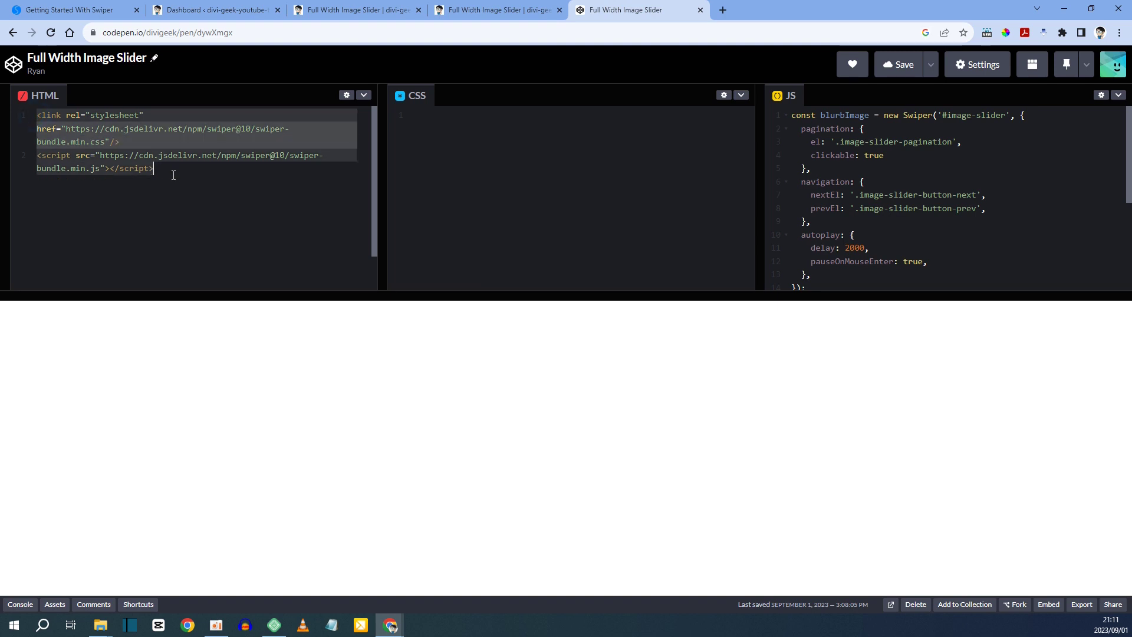
{"action": "left_click", "coordinate": [164, 205]}
{"action": "left_click_drag", "start_coordinate": [36, 115], "coordinate": [170, 181]}
{"action": "left_click", "coordinate": [194, 183]}
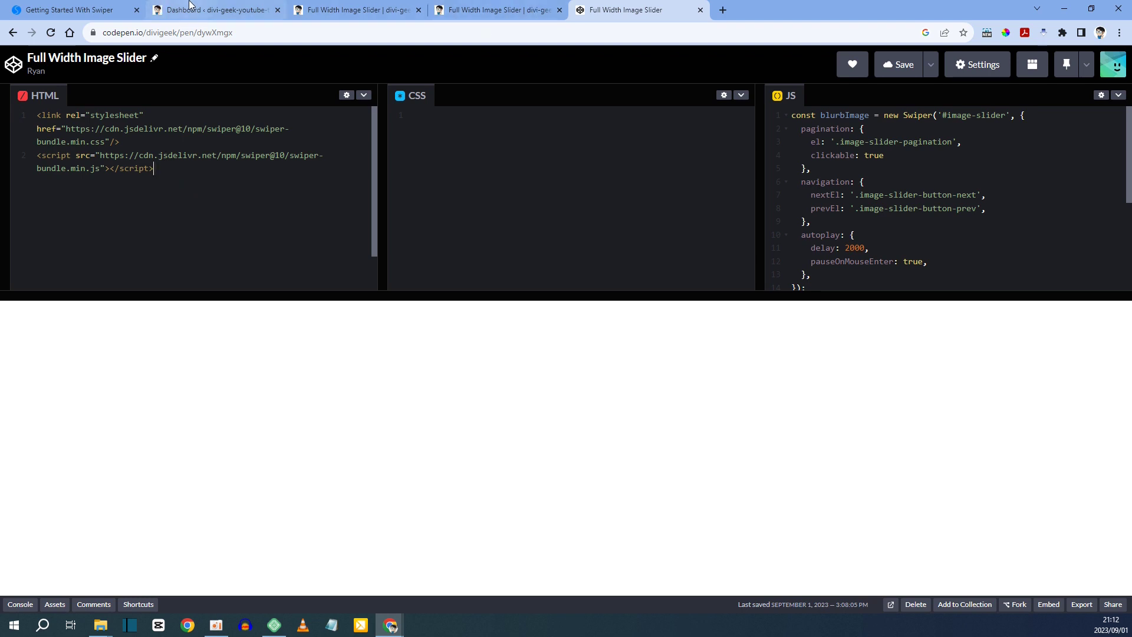
{"action": "left_click", "coordinate": [74, 6]}
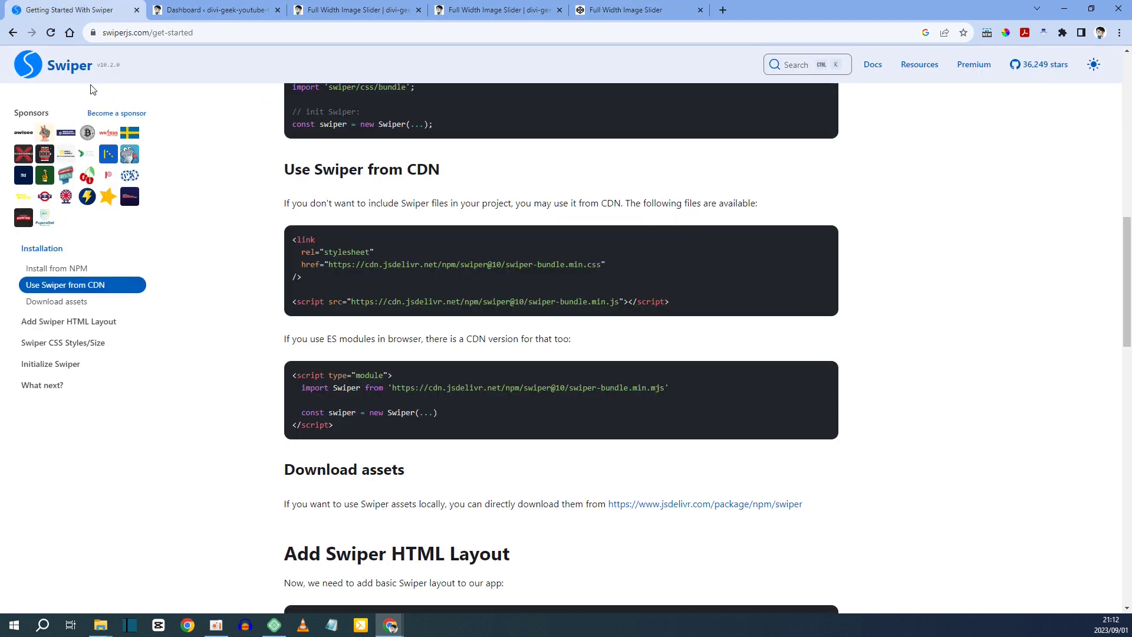
{"action": "left_click", "coordinate": [625, 10]}
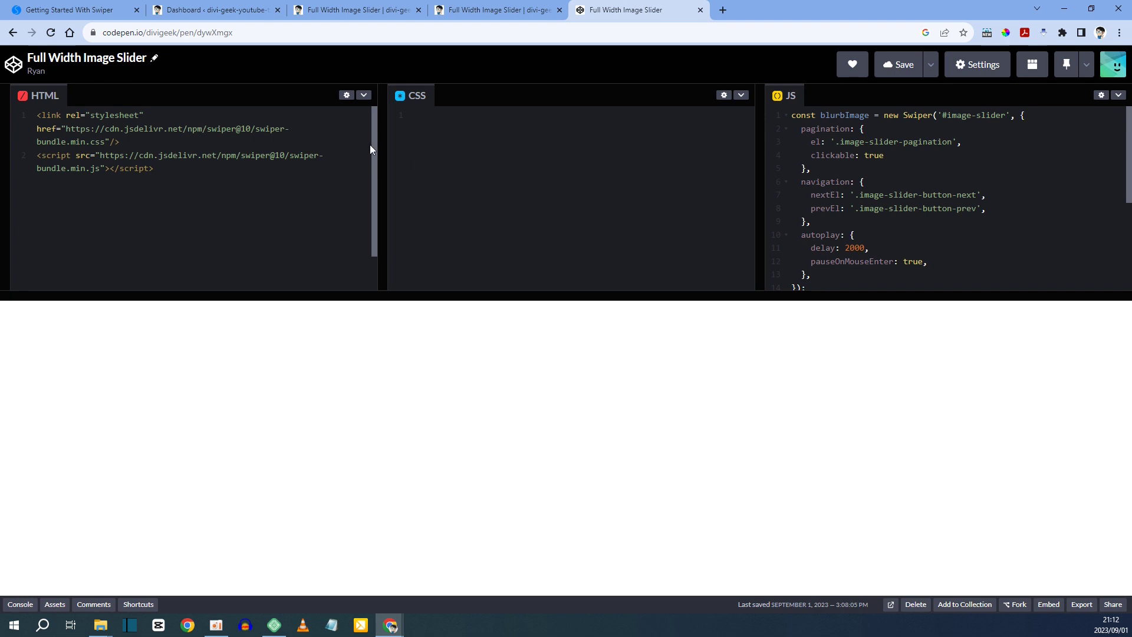
Step: Minimize the pen's CSS editor, enlarge the code area and copy the Swiper stylesheet link and script tags from the HTML
{"action": "left_click", "coordinate": [742, 96]}
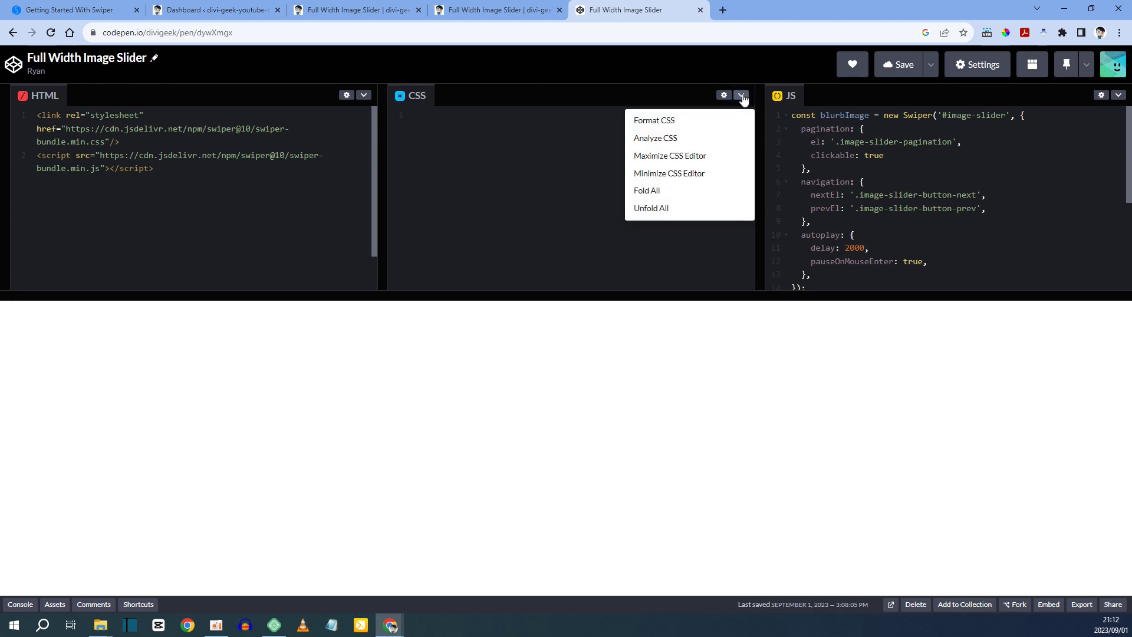
{"action": "left_click", "coordinate": [672, 172]}
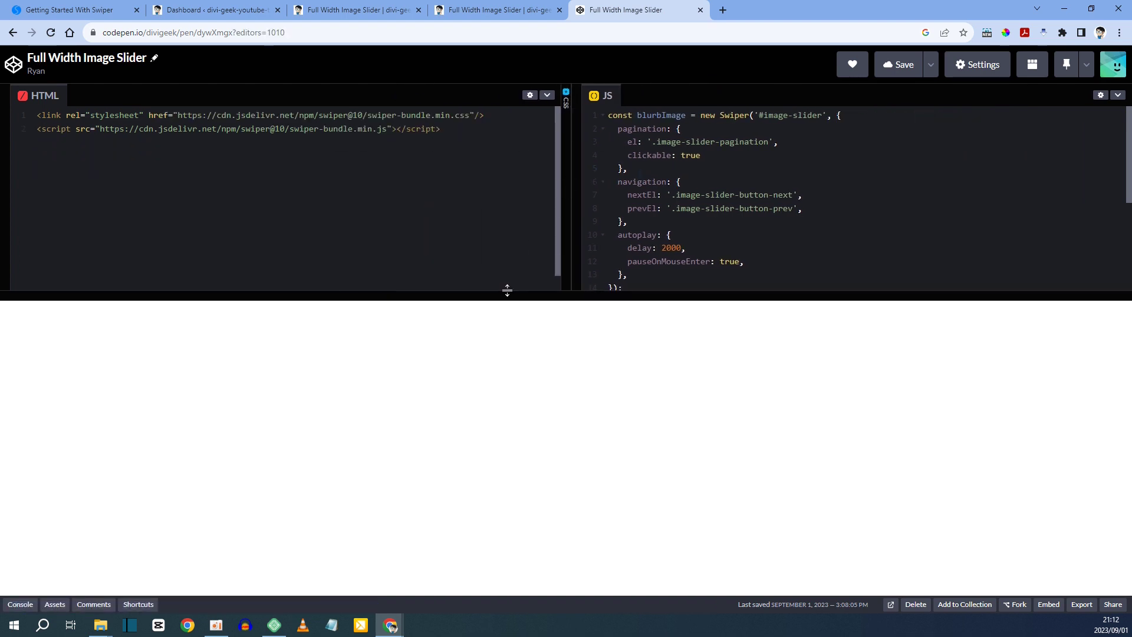
{"action": "left_click_drag", "start_coordinate": [551, 295], "coordinate": [572, 528]}
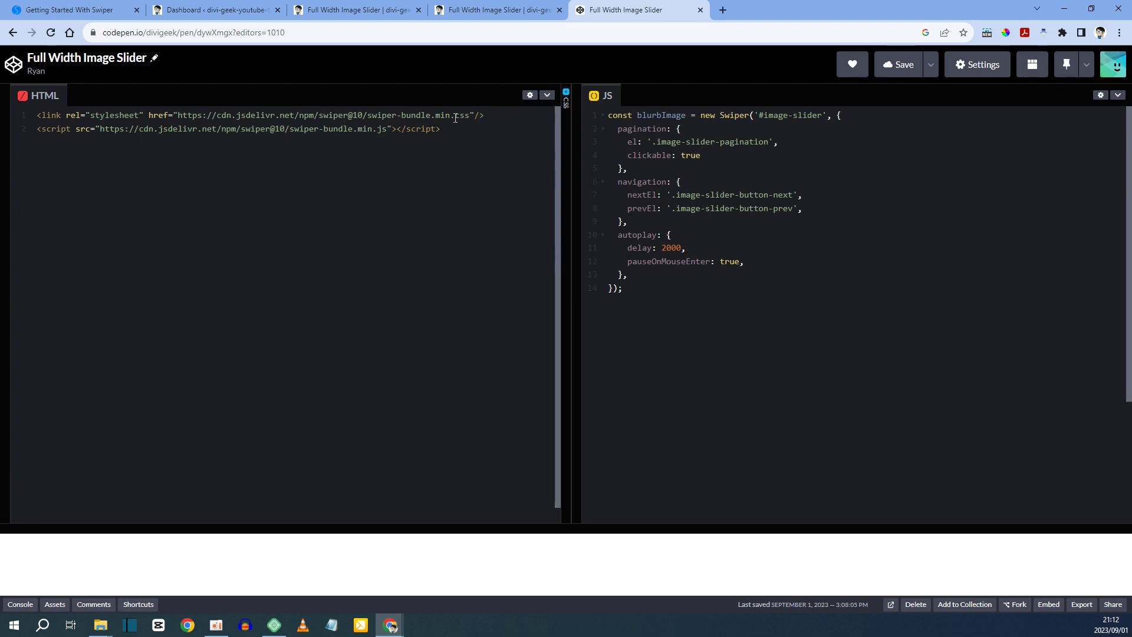
{"action": "left_click_drag", "start_coordinate": [442, 130], "coordinate": [36, 116]}
{"action": "key", "text": "ctrl+c"}
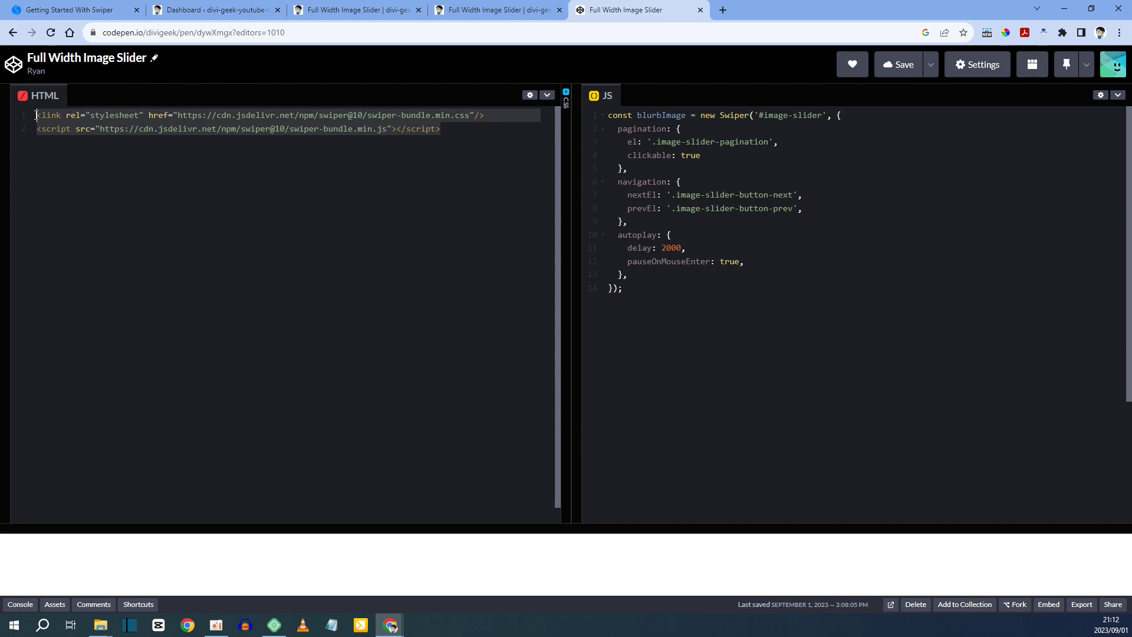
Step: In WordPress, try adding the copied Swiper tags to the blog's head code in Divi's integration theme options, and clear that code again
{"action": "left_click", "coordinate": [218, 10]}
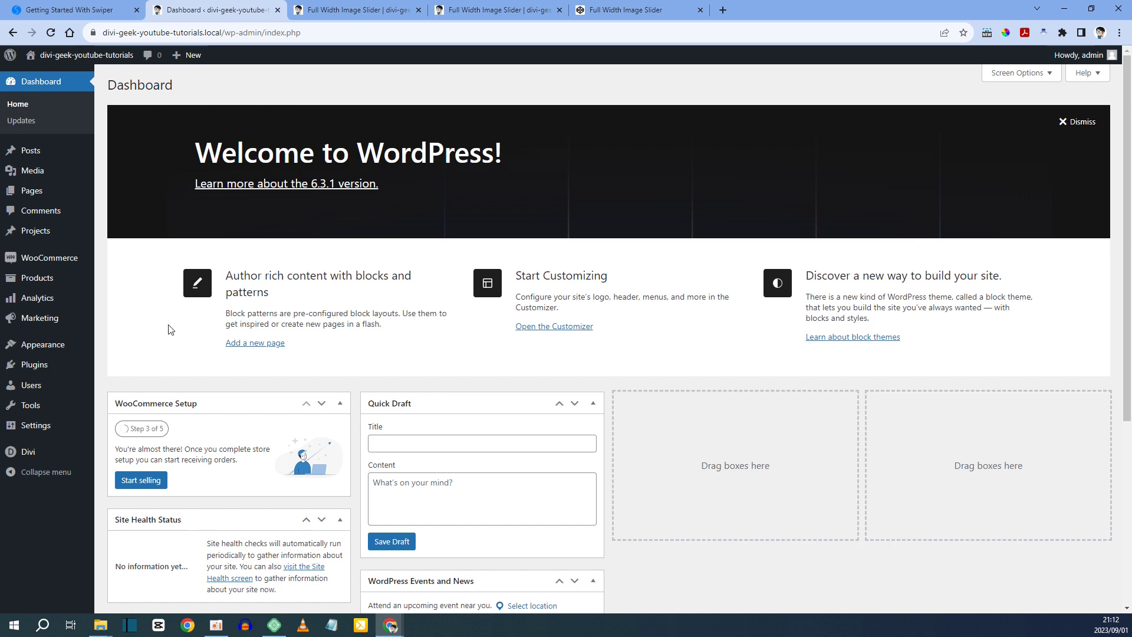
{"action": "mouse_move", "coordinate": [34, 454]}
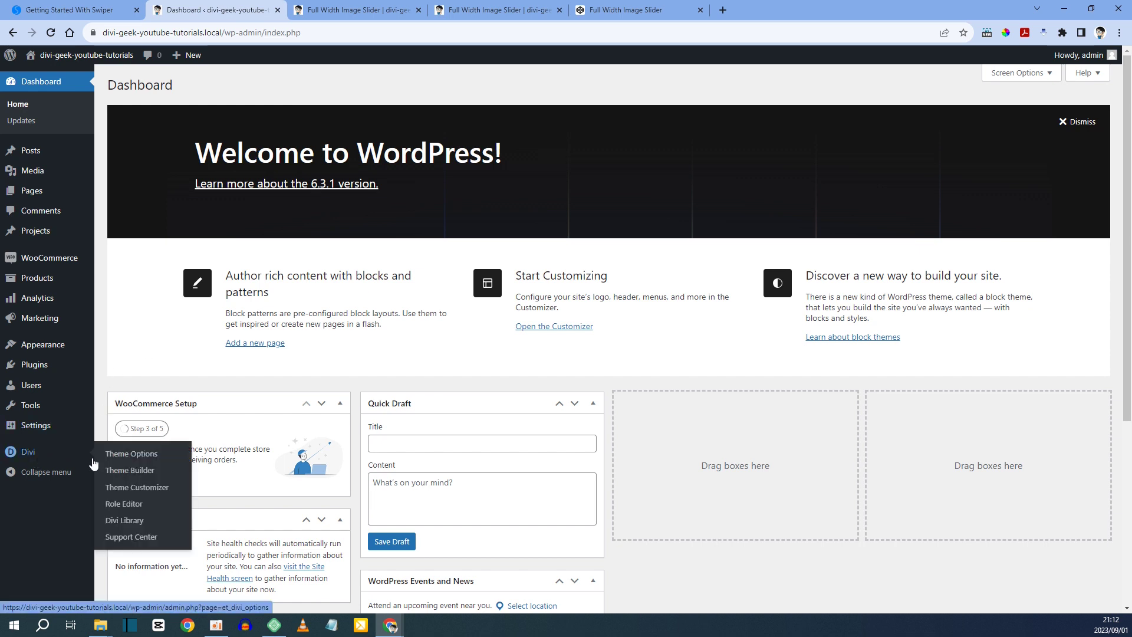
{"action": "left_click", "coordinate": [132, 458]}
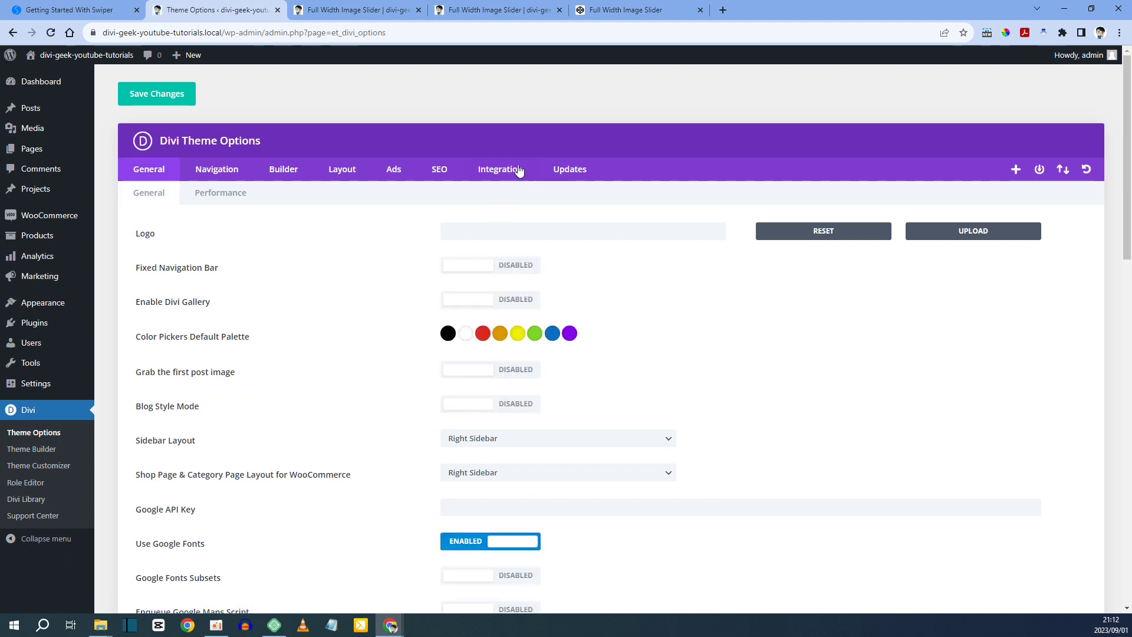
{"action": "left_click", "coordinate": [504, 170]}
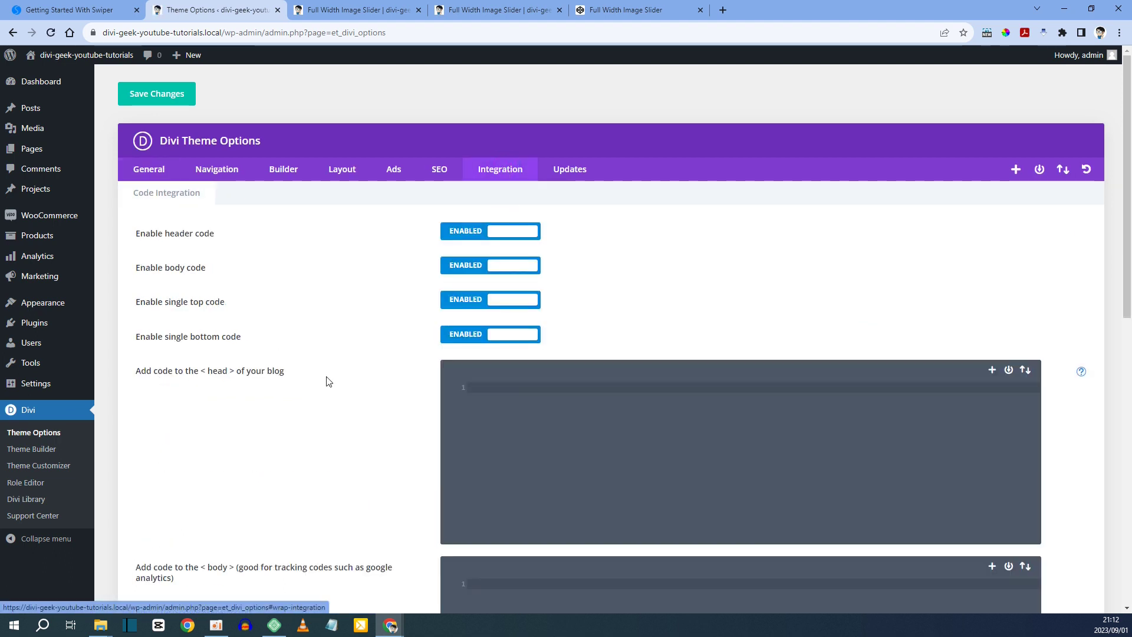
{"action": "left_click", "coordinate": [513, 375]}
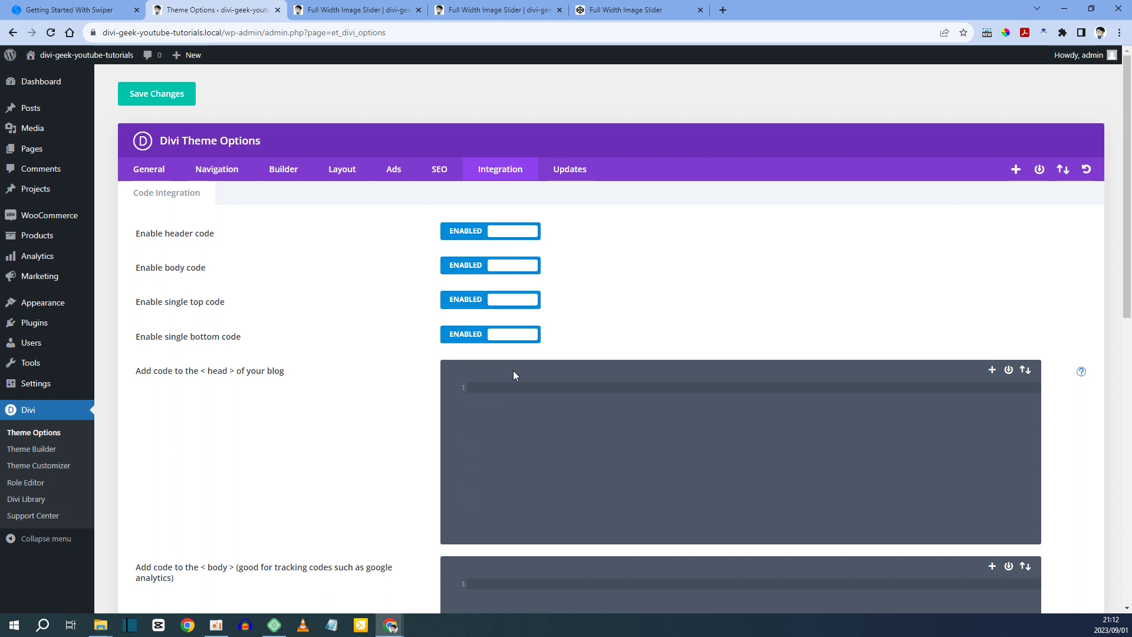
{"action": "key", "text": "ctrl+v"}
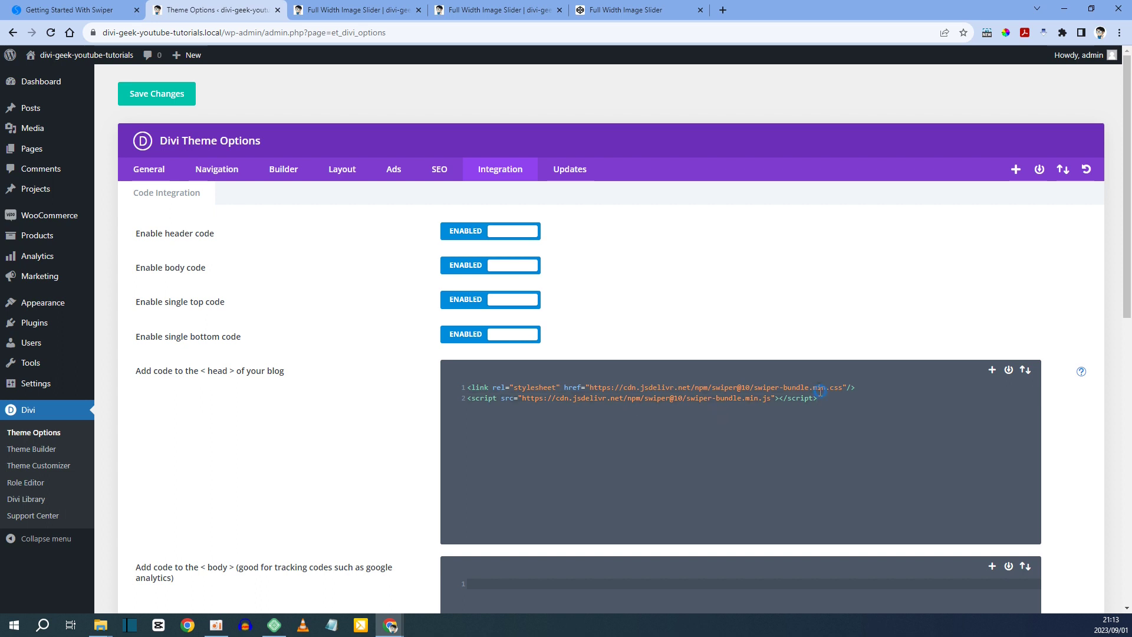
{"action": "key", "text": "ctrl+a"}
{"action": "key", "text": "BackSpace"}
Step: Search the WordPress plugin directory for "header and footer", and install and activate Header Footer Code Manager by 99robots
{"action": "mouse_move", "coordinate": [33, 324]}
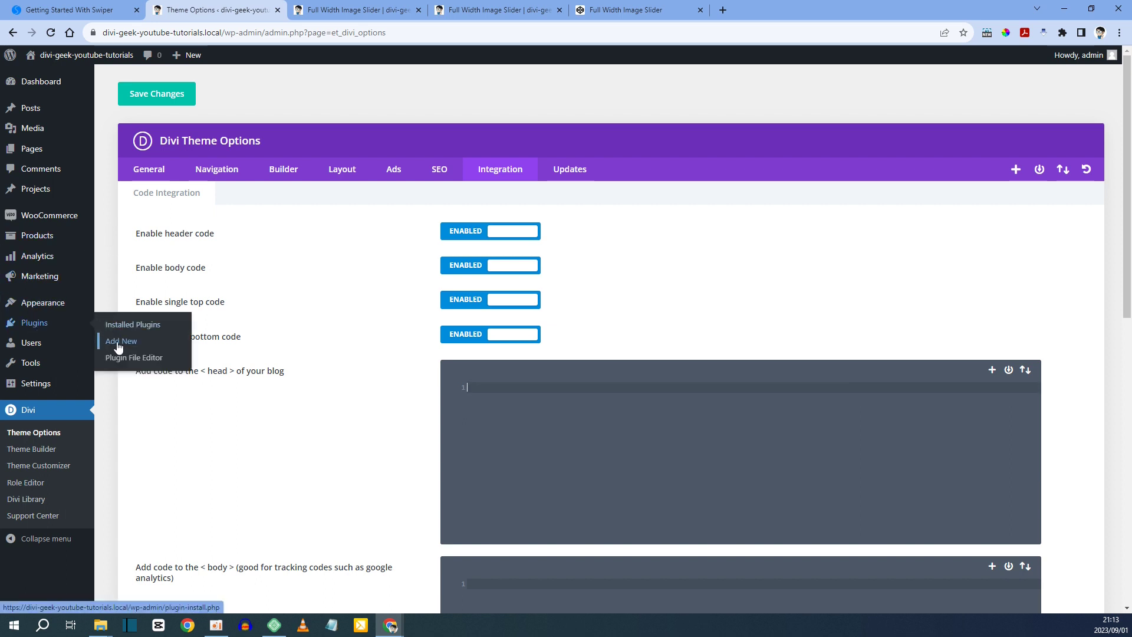
{"action": "left_click", "coordinate": [117, 347]}
{"action": "left_click", "coordinate": [960, 118]}
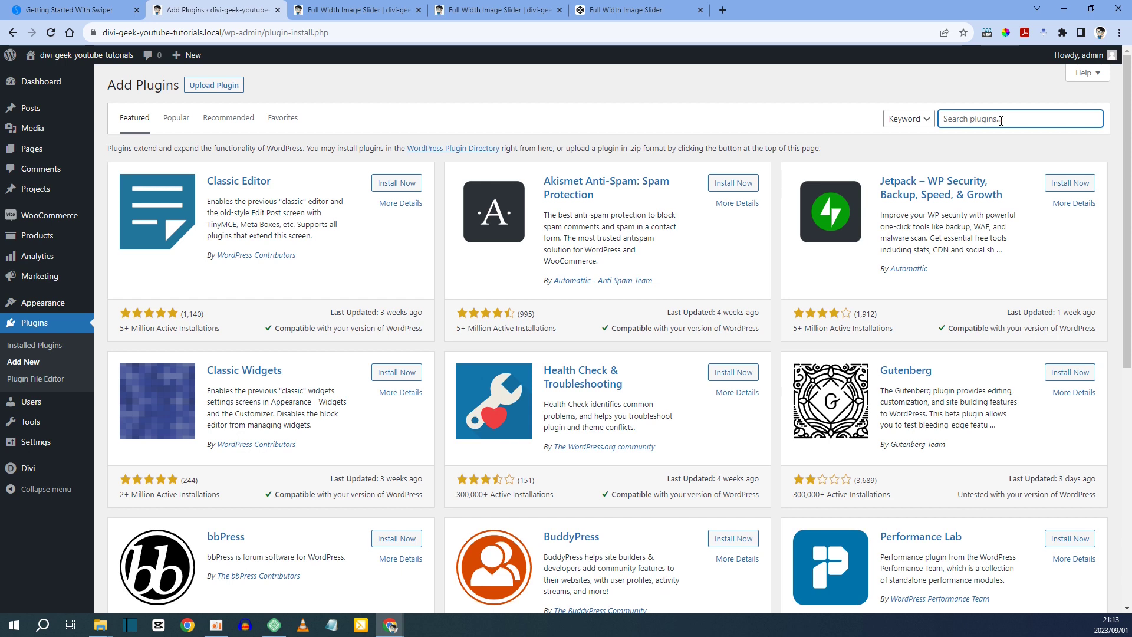
{"action": "type", "text": "header and footer"}
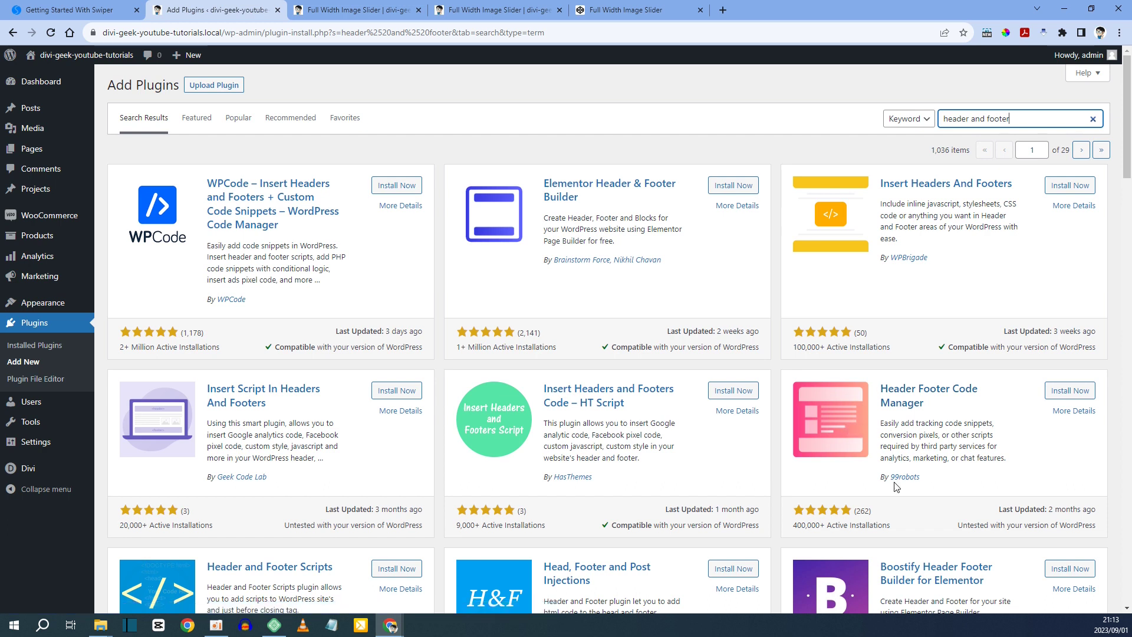
{"action": "left_click", "coordinate": [1063, 392]}
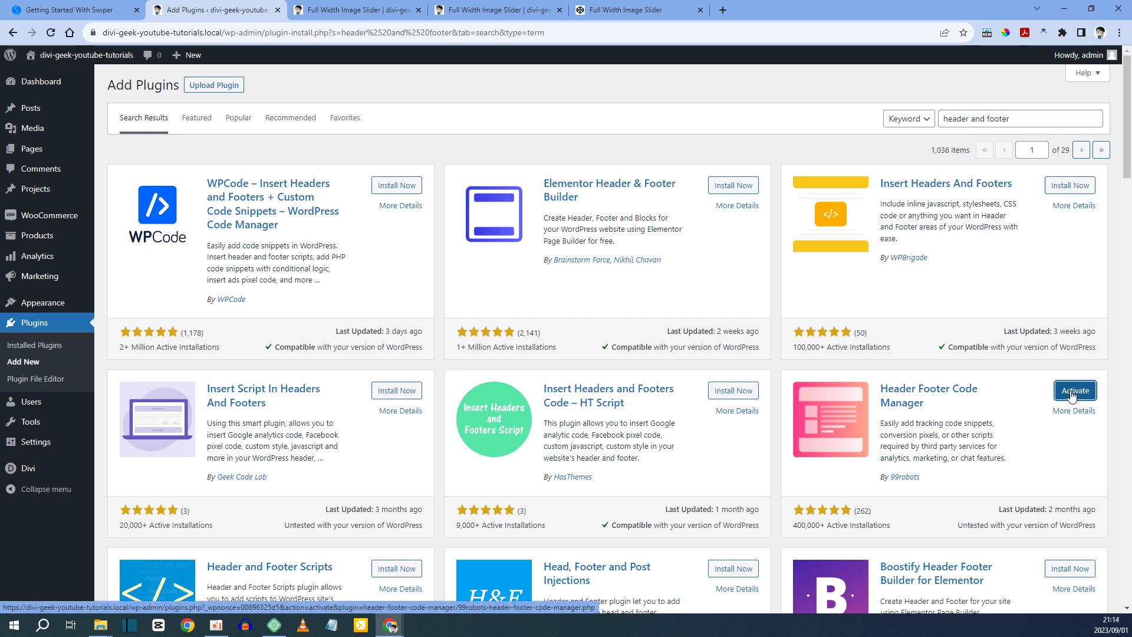
{"action": "left_click", "coordinate": [1072, 394]}
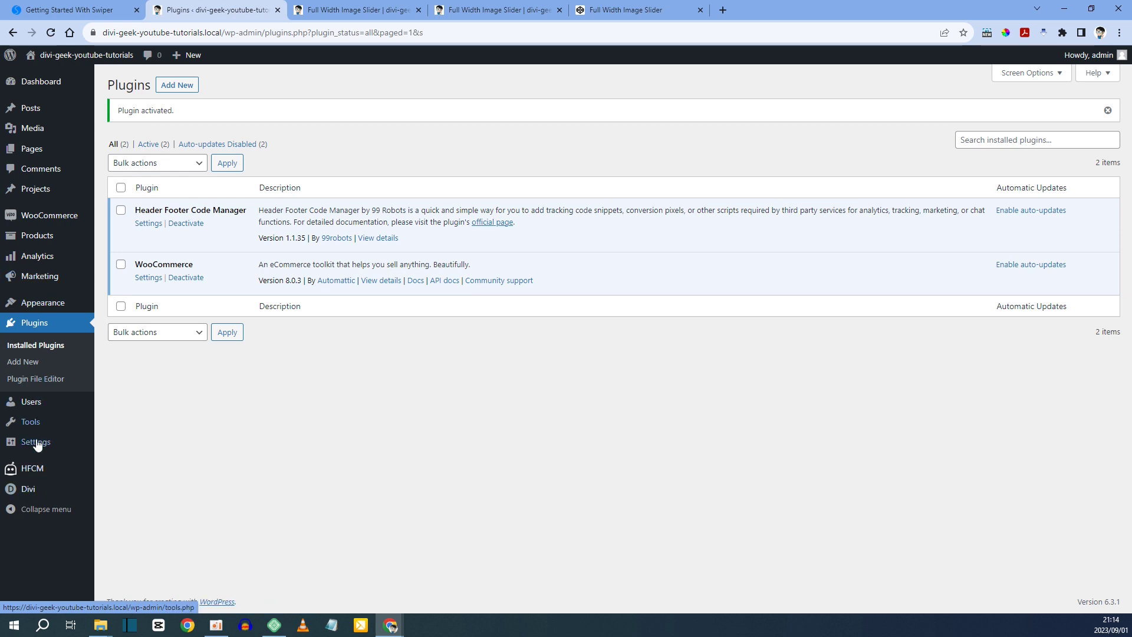
Step: Start a new Header Footer Code Manager snippet and name it "SwiperJS Snippet"
{"action": "mouse_move", "coordinate": [33, 472]}
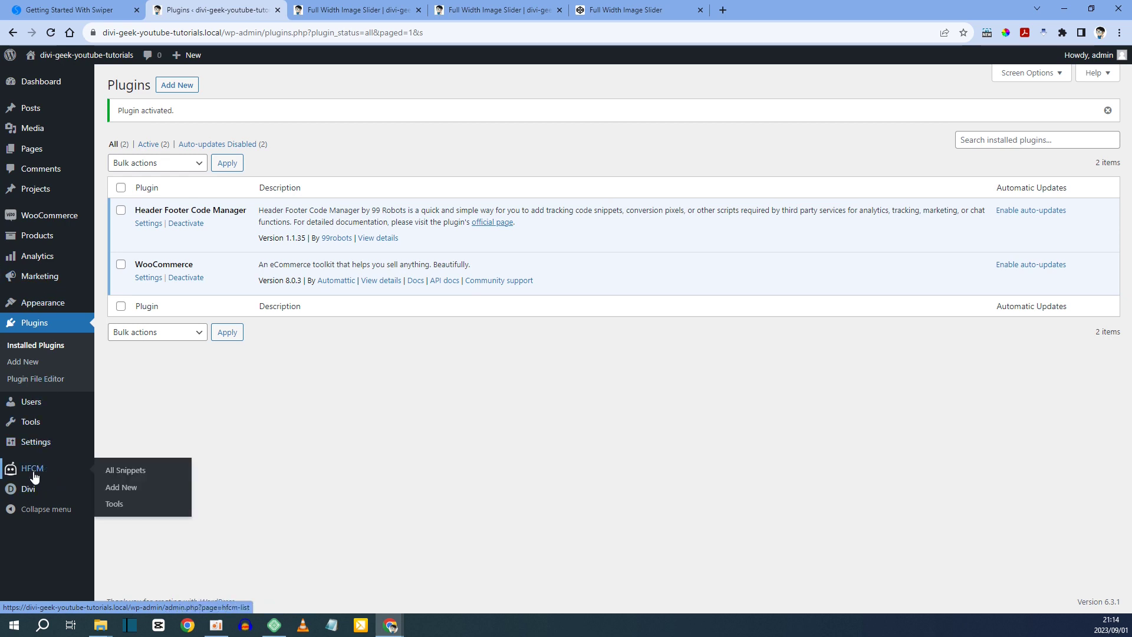
{"action": "left_click", "coordinate": [120, 488]}
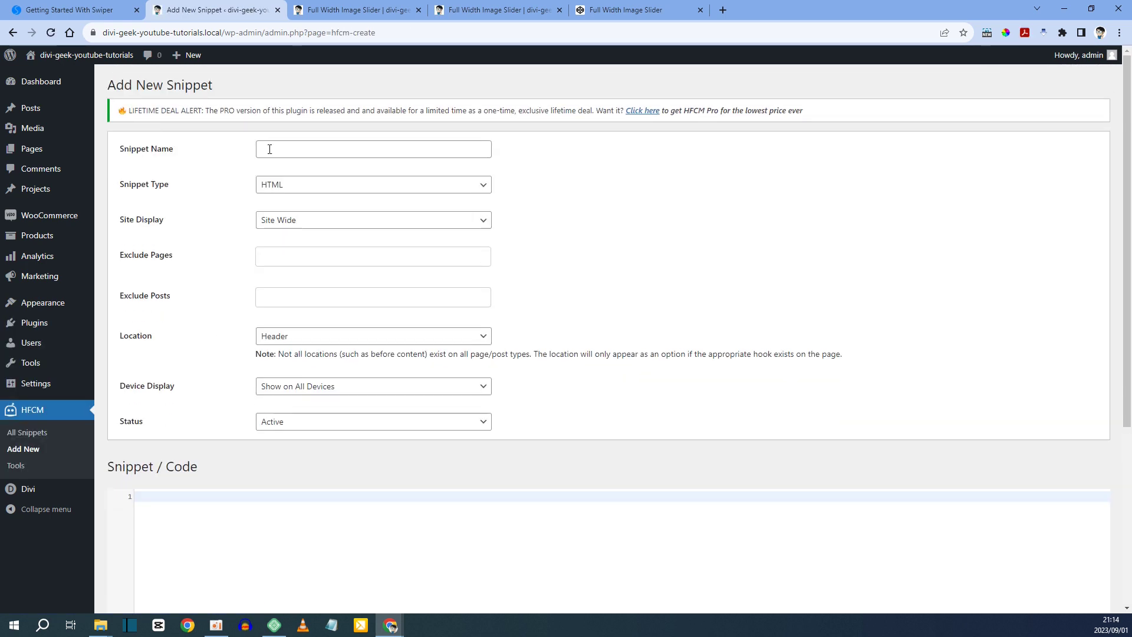
{"action": "left_click", "coordinate": [269, 149]}
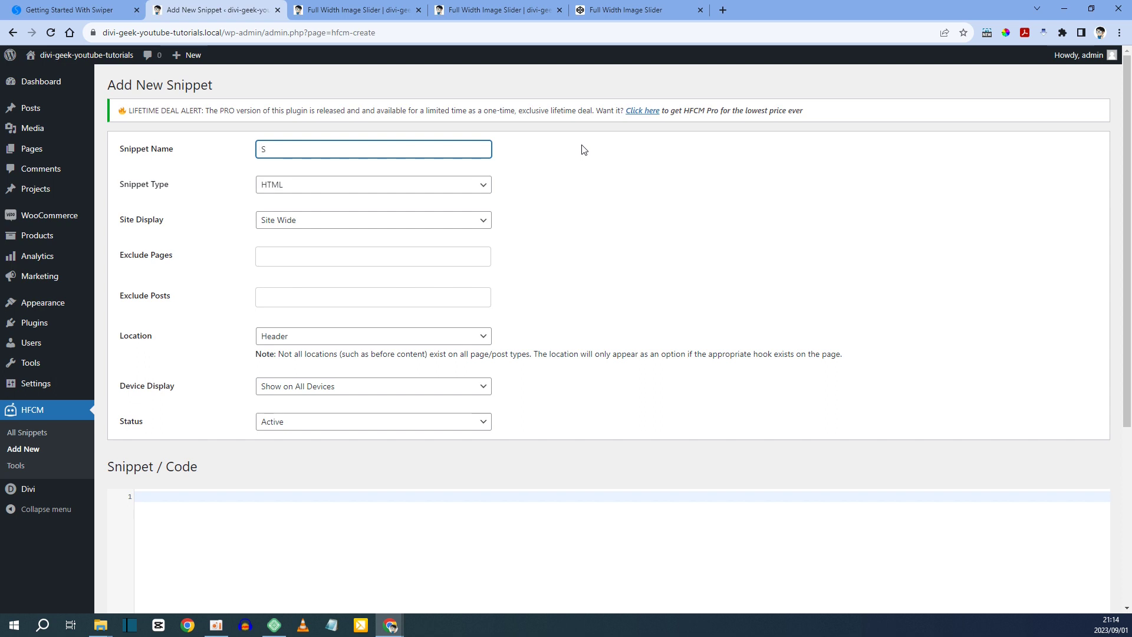
{"action": "type", "text": "wiperJS Snippet"}
Step: Limit the snippet's display to the specific page Full Width Image Slider and choose Header as its location
{"action": "left_click", "coordinate": [304, 222]}
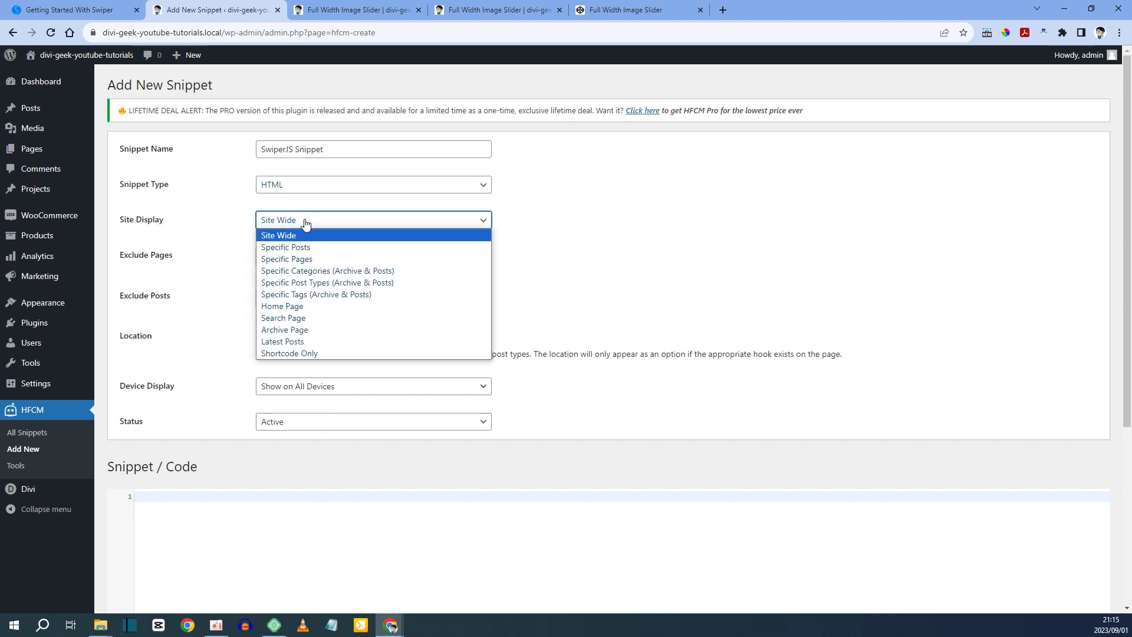
{"action": "left_click", "coordinate": [307, 259]}
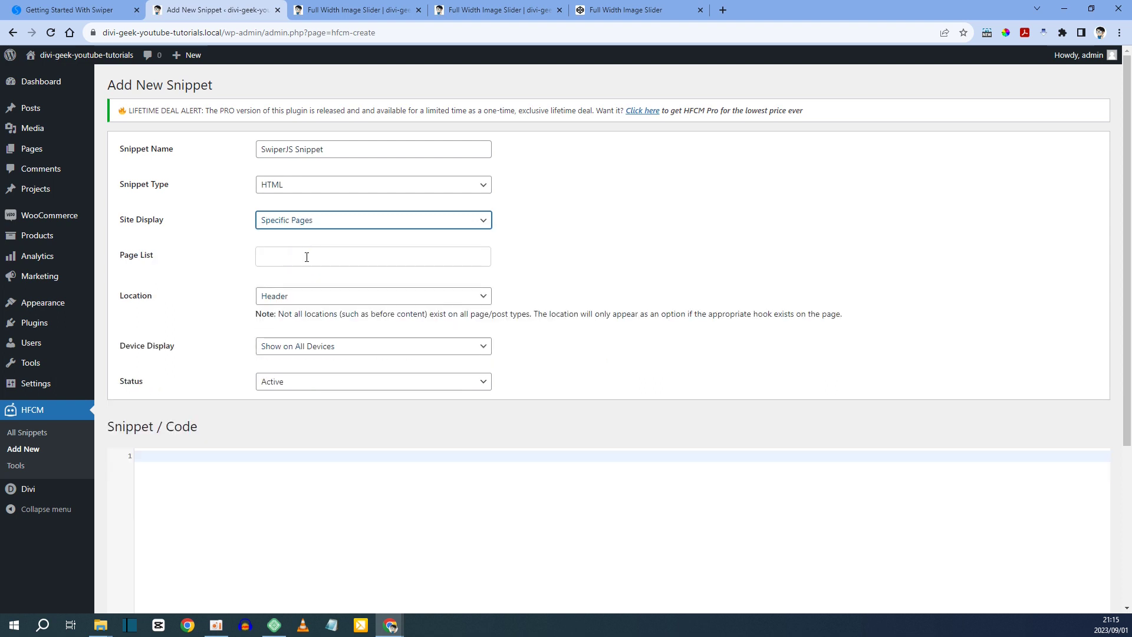
{"action": "left_click", "coordinate": [284, 257]}
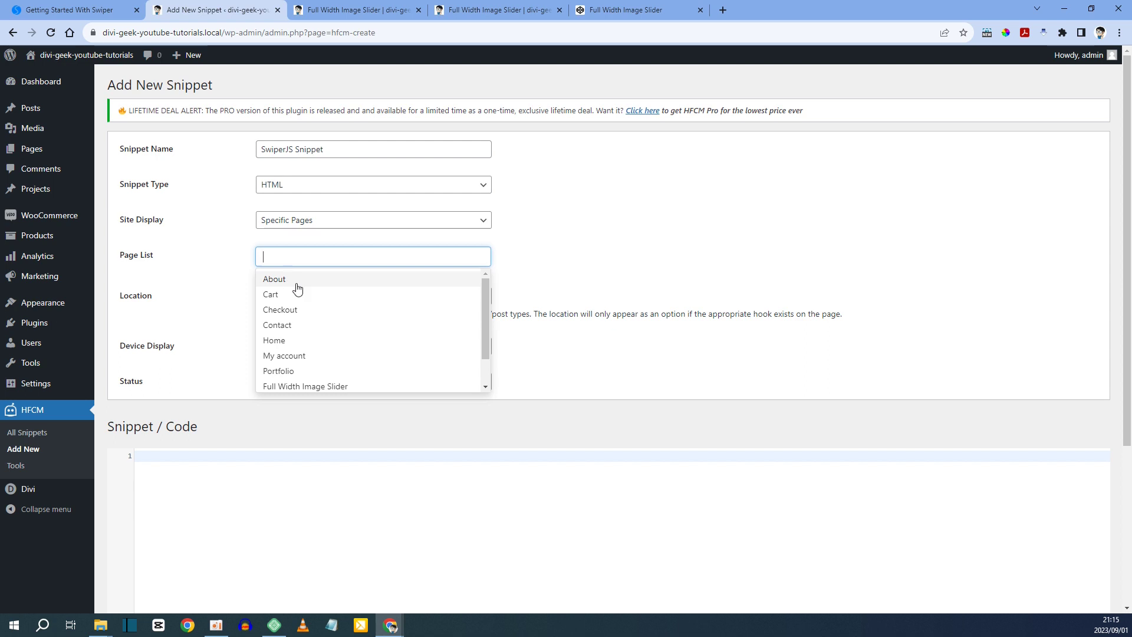
{"action": "scroll", "coordinate": [336, 350], "scroll_direction": "down", "scroll_amount": 1}
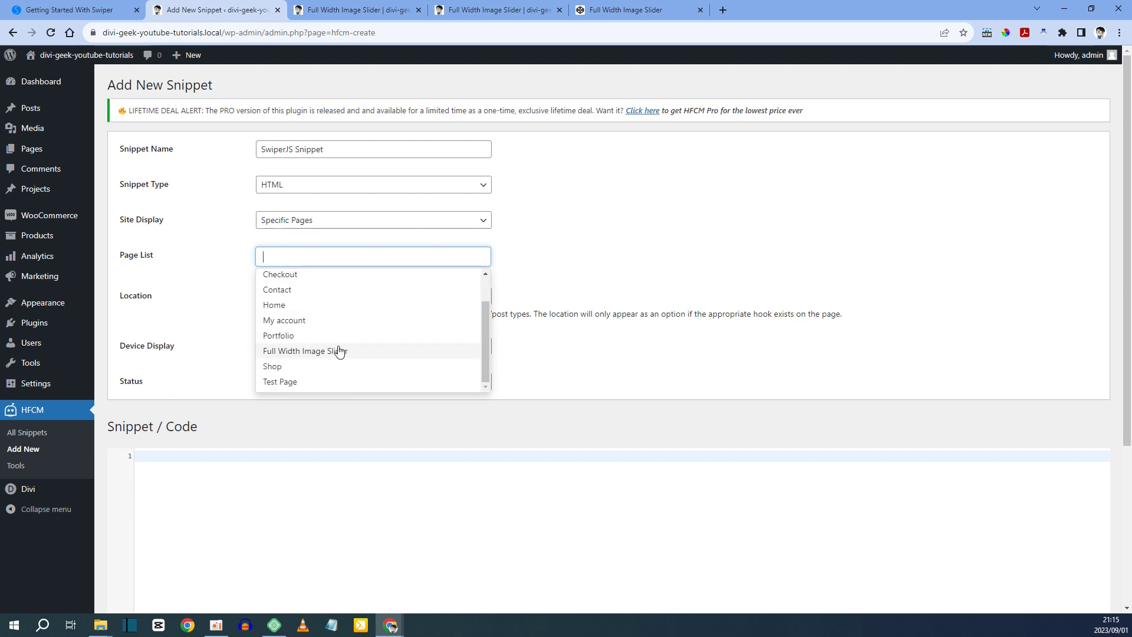
{"action": "left_click", "coordinate": [298, 354]}
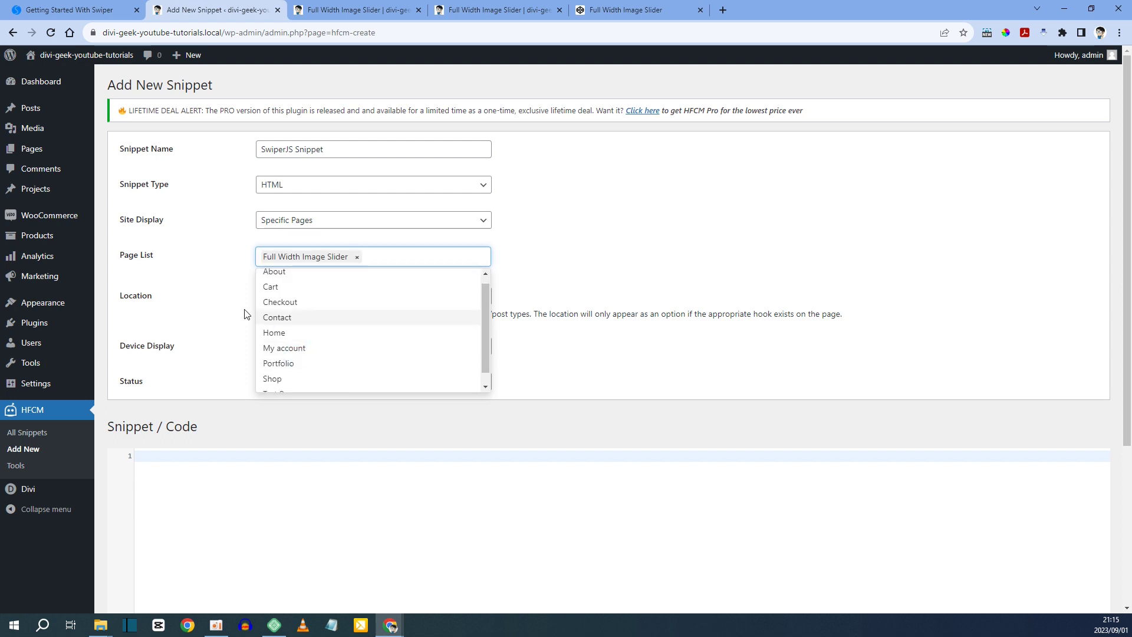
{"action": "left_click", "coordinate": [223, 278]}
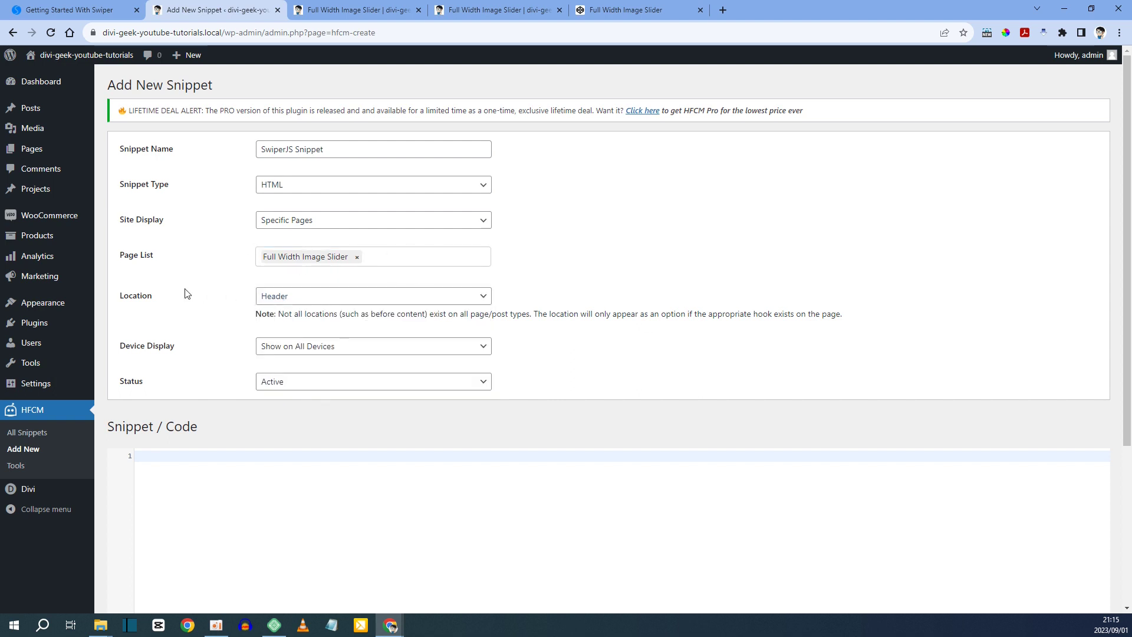
{"action": "left_click", "coordinate": [288, 299]}
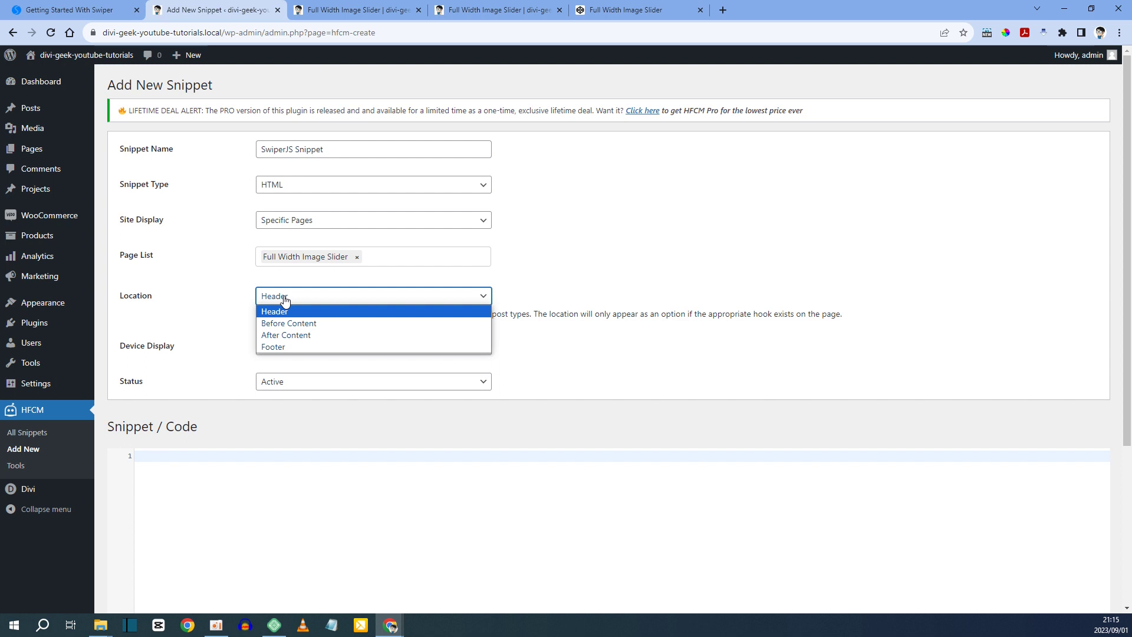
{"action": "left_click", "coordinate": [280, 309]}
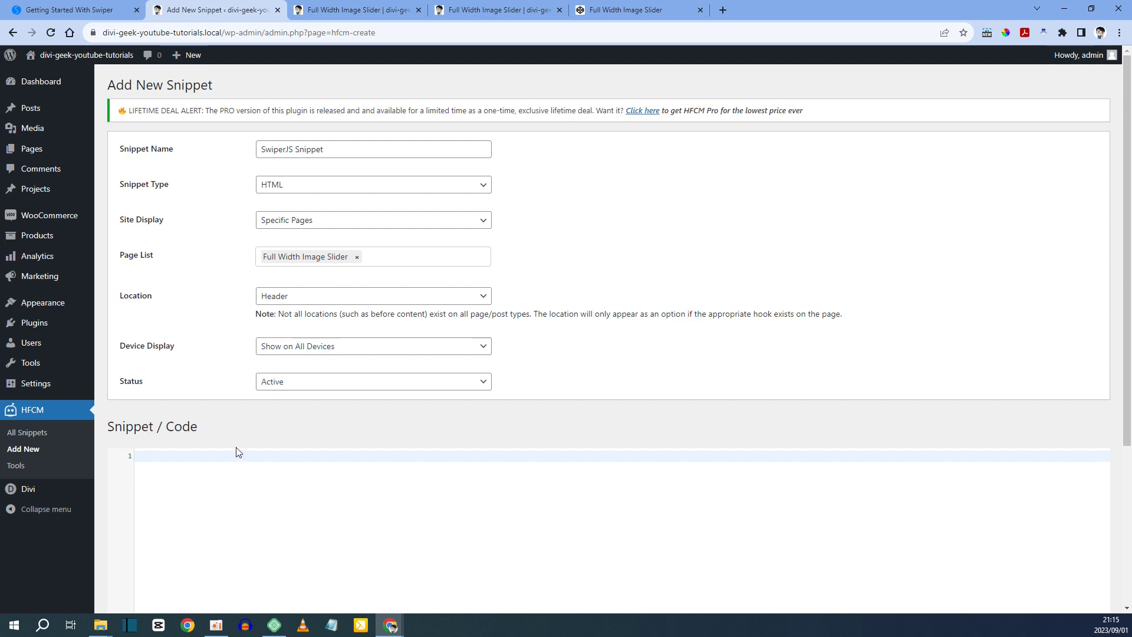
Step: Paste the copied Swiper tags into the snippet code and remove the script line, keeping only the swiper-bundle.min.css stylesheet link
{"action": "left_click", "coordinate": [201, 456]}
{"action": "type", "text": "<link rel=\"stylesheet\" href=\"https://cdn.jsdelivr.net/npm/swiper@10/swiper-bundle.min.css\"/> <script src=\"https://cdn.jsdelivr.net/npm/swiper@10/swiper-bundle.min.js\"></script>"}
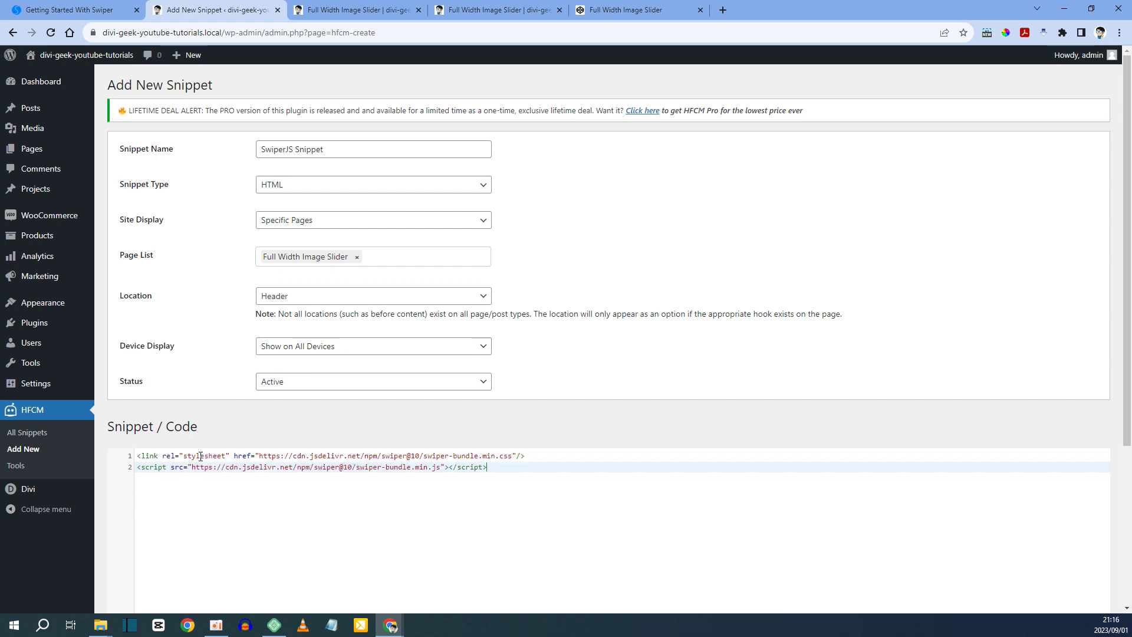
{"action": "key", "text": "Up"}
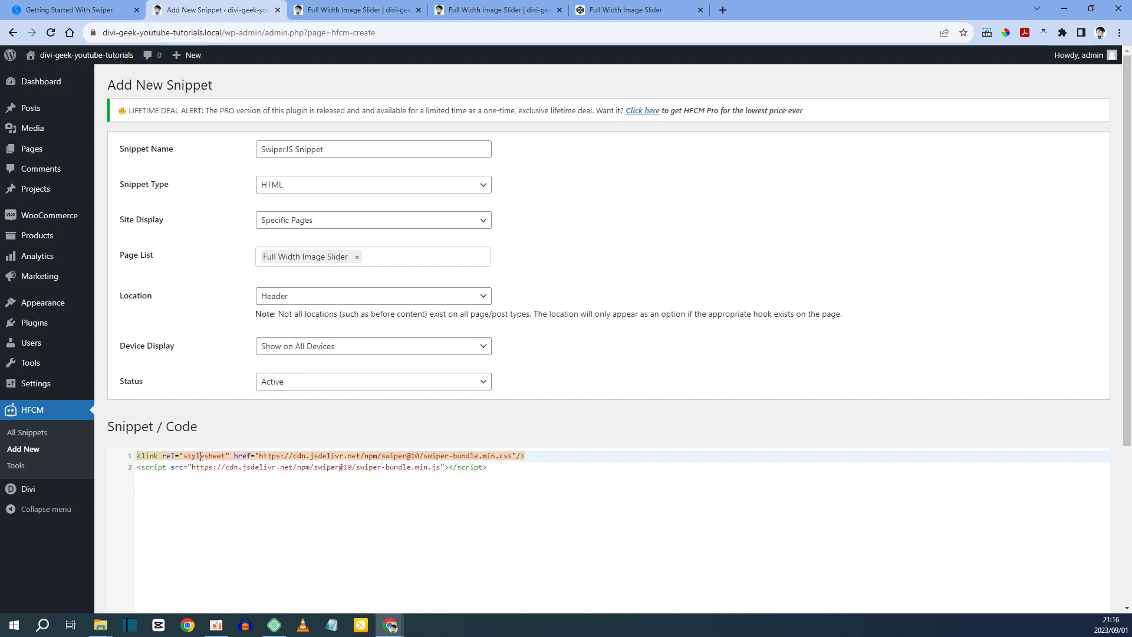
{"action": "key", "text": "Down"}
{"action": "key", "text": "shift+Home"}
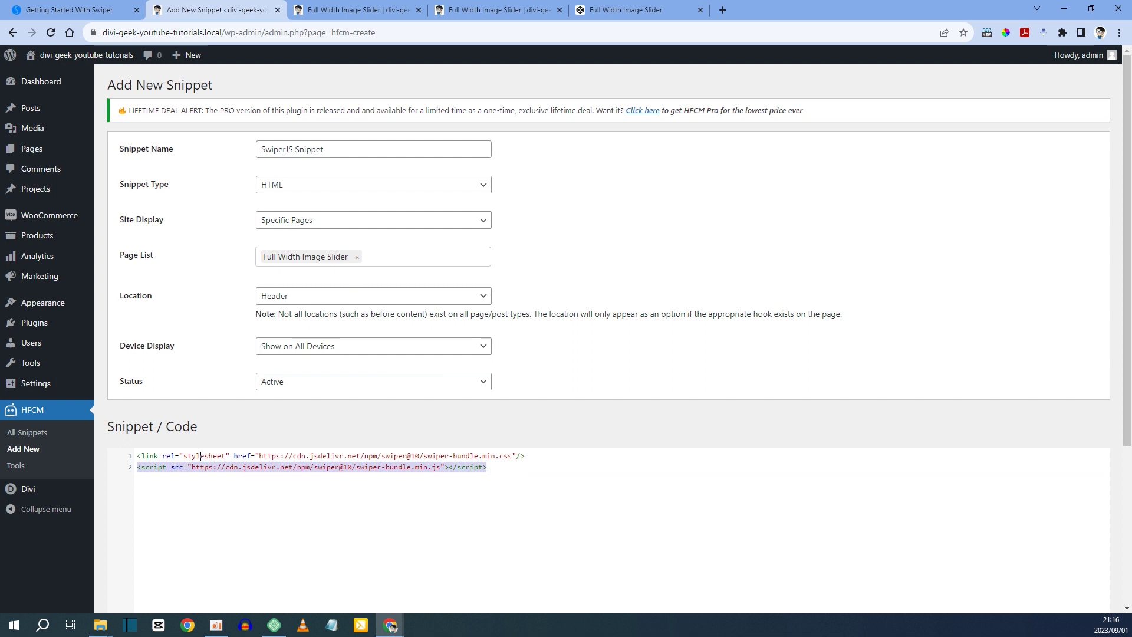
{"action": "key", "text": "BackSpace"}
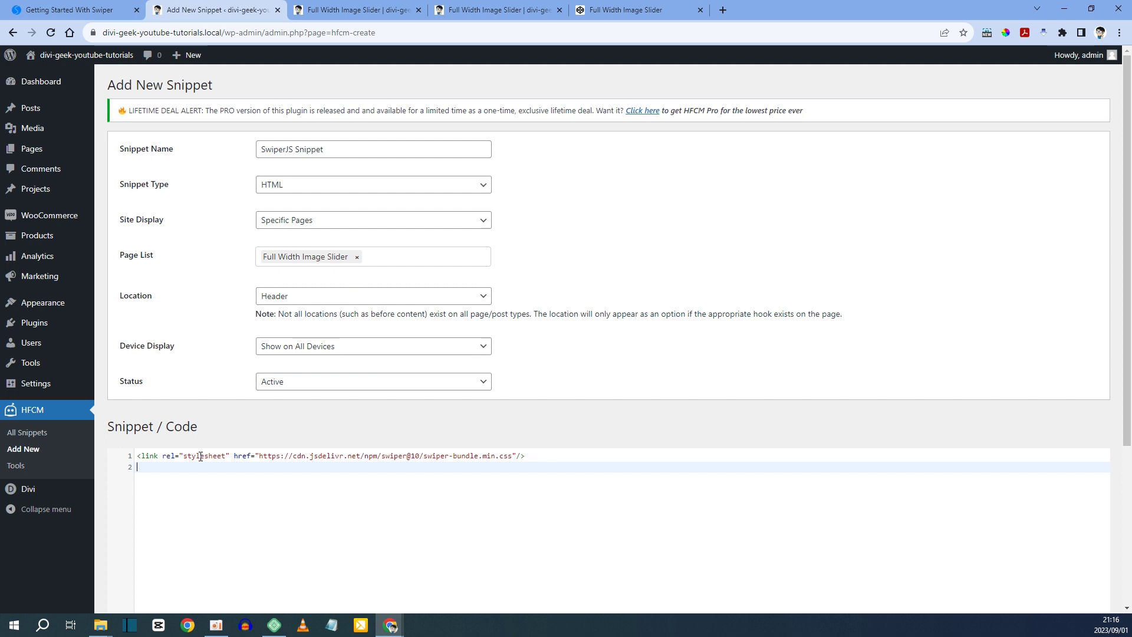
{"action": "key", "text": "BackSpace"}
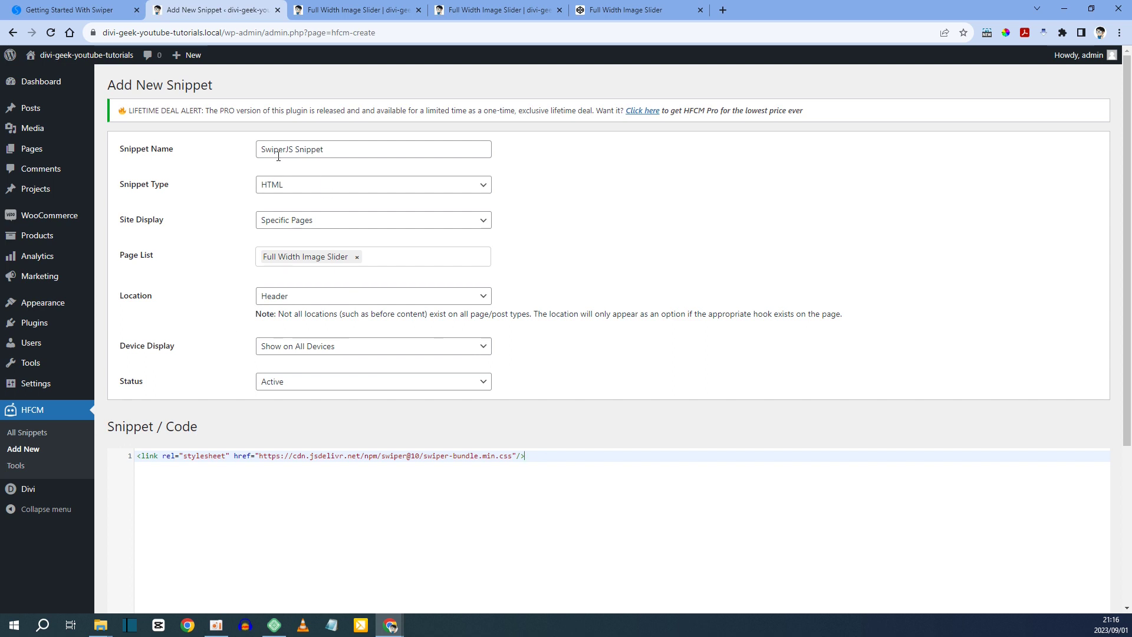
Step: Rename the snippet "SwiperJS Snippet CSS" and save it
{"action": "left_click", "coordinate": [322, 152]}
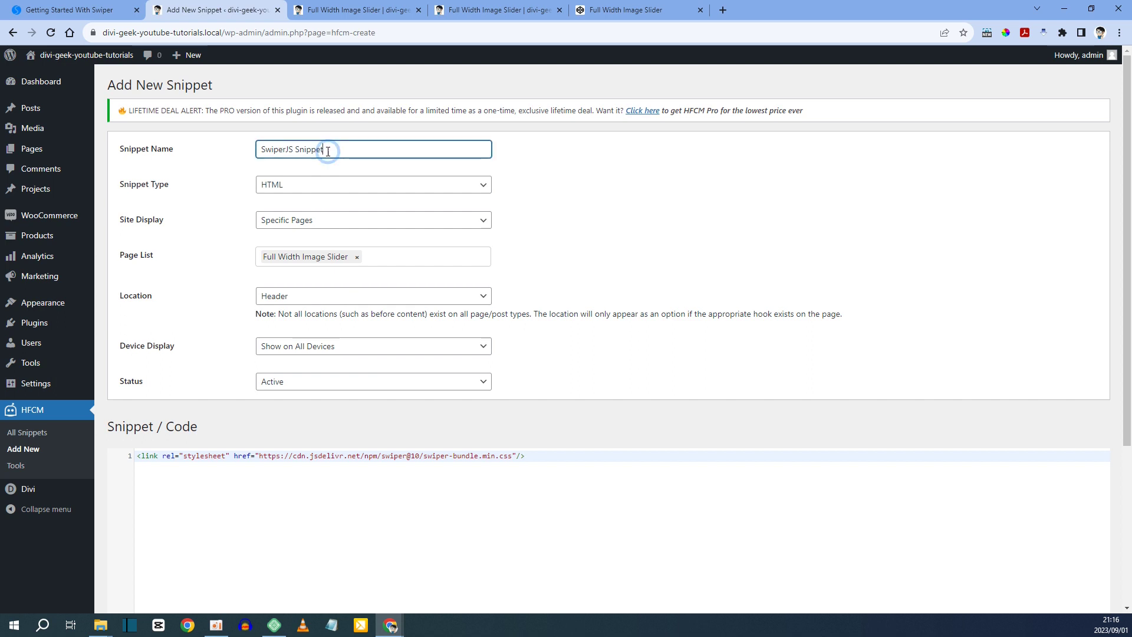
{"action": "type", "text": "JS"}
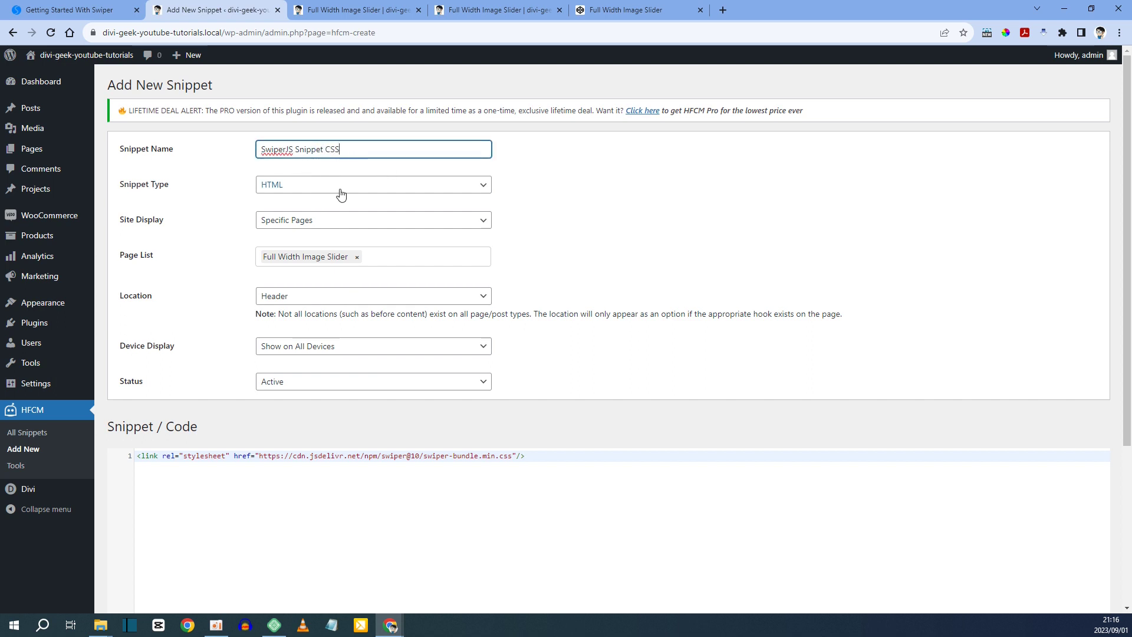
{"action": "scroll", "coordinate": [234, 305], "scroll_direction": "down", "scroll_amount": 4}
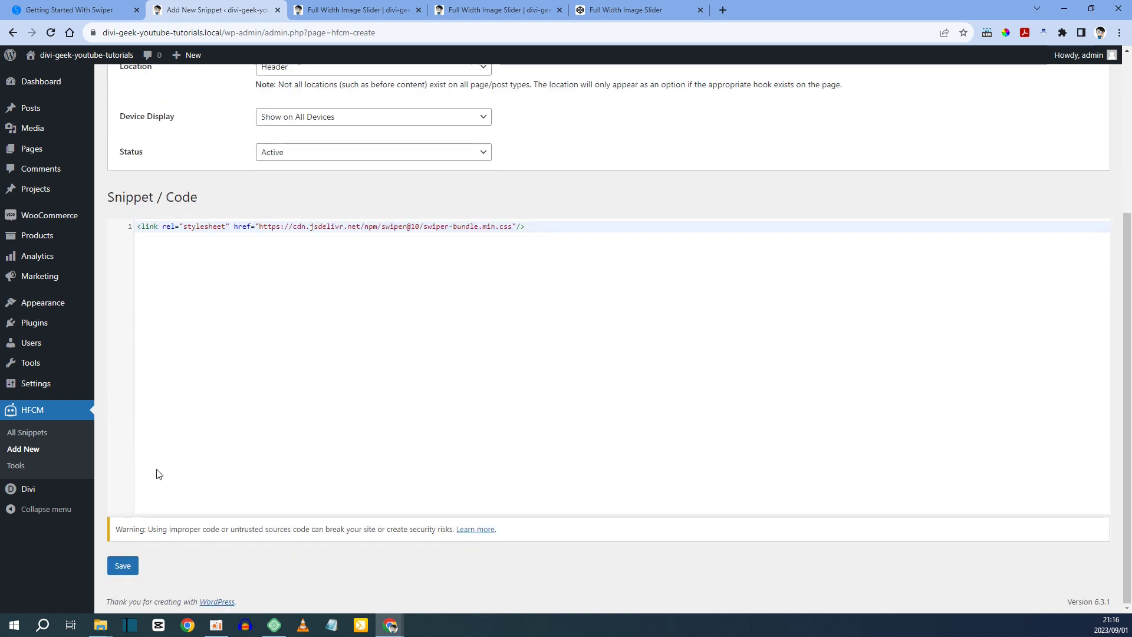
{"action": "left_click", "coordinate": [131, 567]}
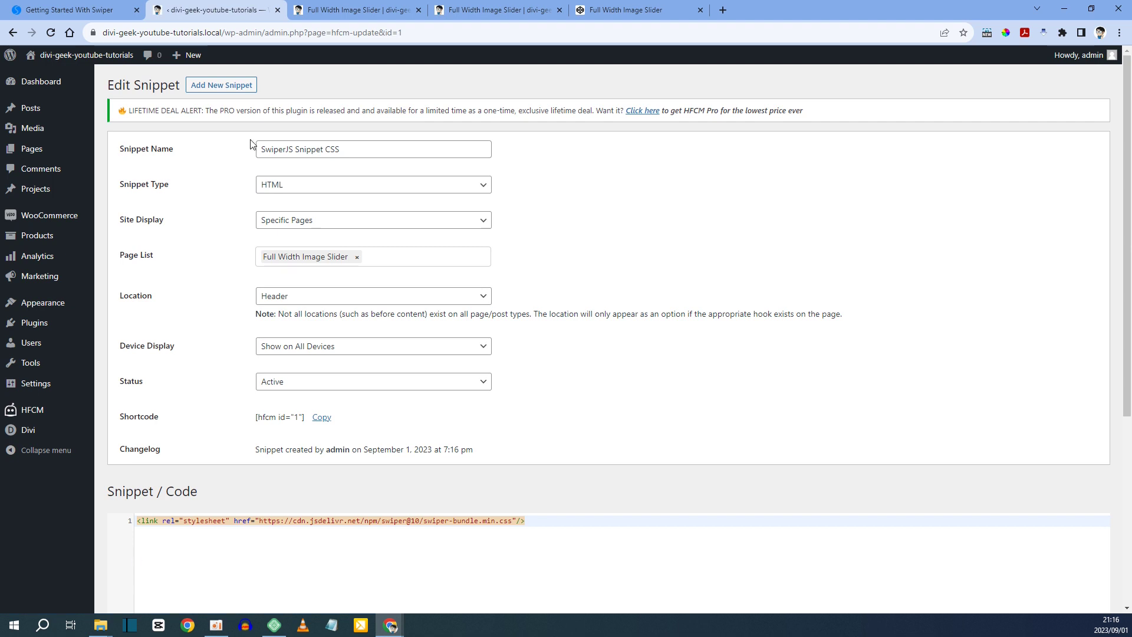
Step: Add another snippet named "SwiperJS JS", displayed only on the specific page Full Width Image Slider, with Footer as its location
{"action": "left_click", "coordinate": [225, 85]}
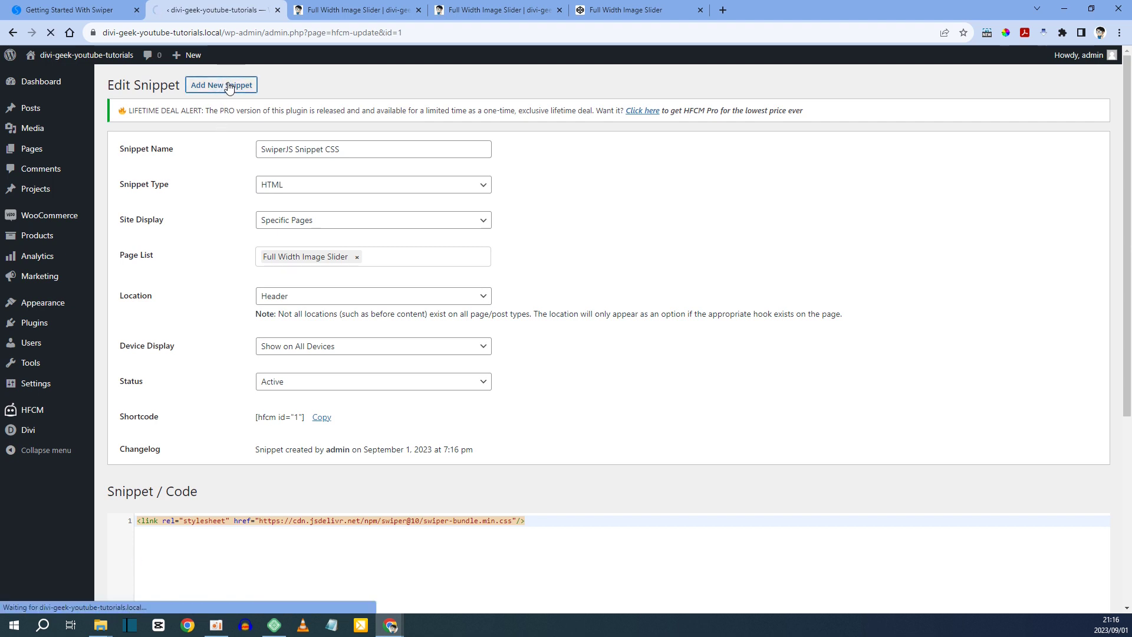
{"action": "left_click", "coordinate": [273, 147]}
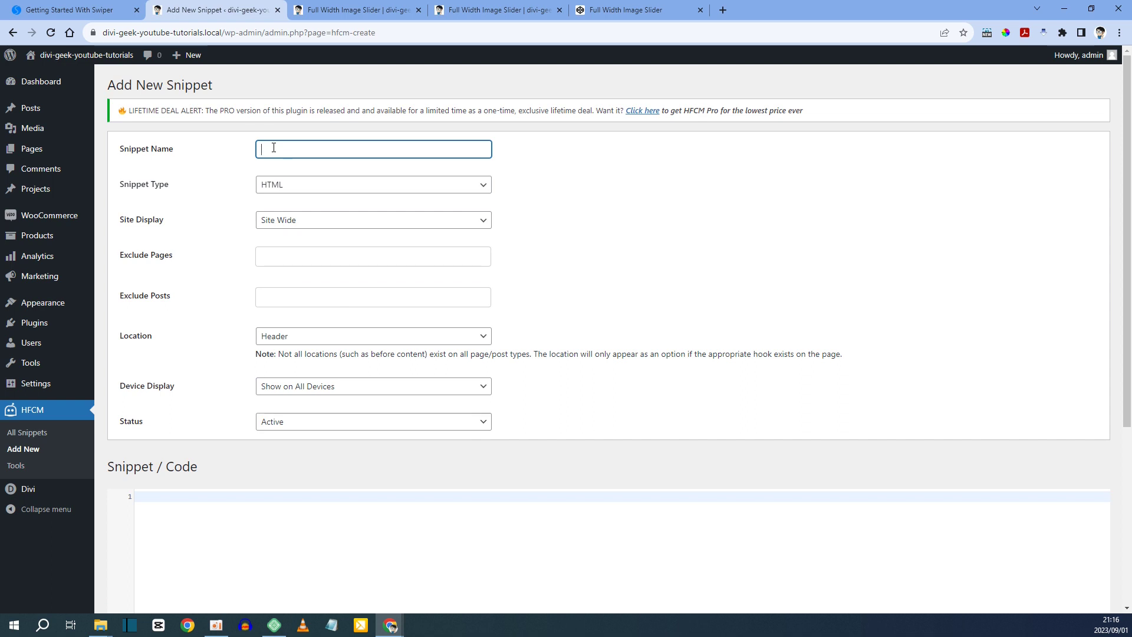
{"action": "type", "text": "SwiperJS JS"}
{"action": "left_click", "coordinate": [295, 221]}
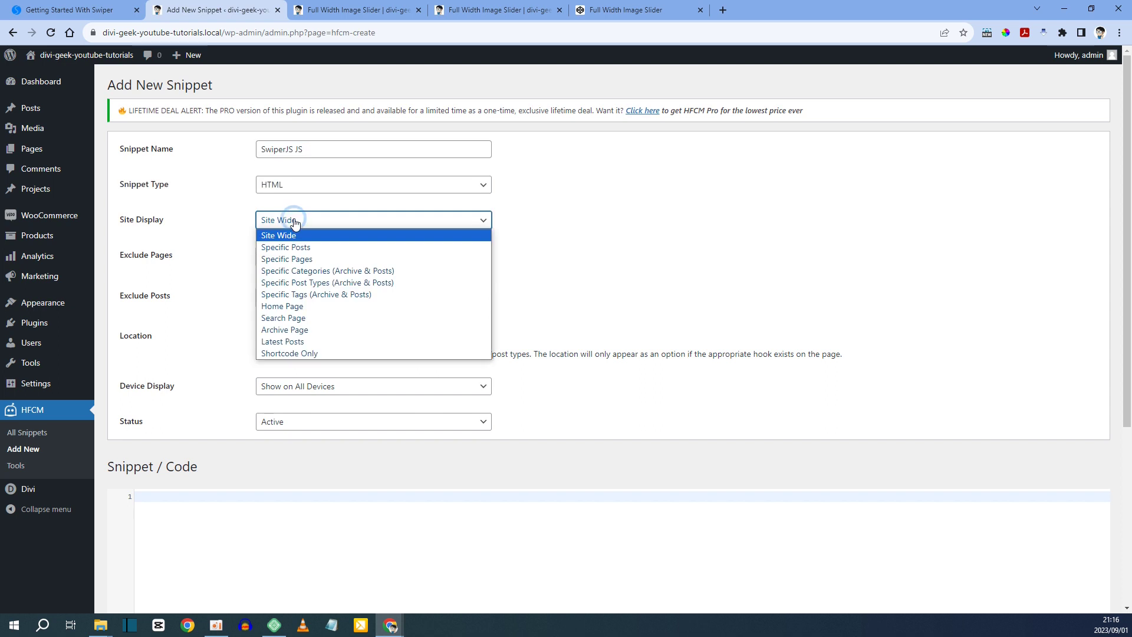
{"action": "left_click", "coordinate": [301, 256]}
{"action": "left_click", "coordinate": [303, 259]}
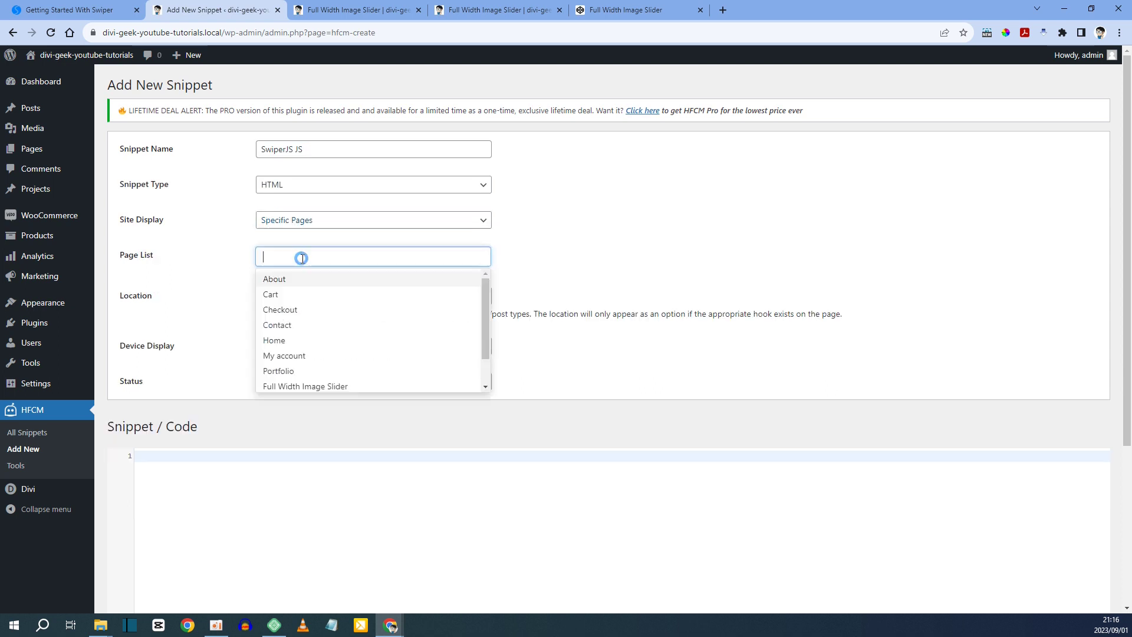
{"action": "scroll", "coordinate": [306, 307], "scroll_direction": "down", "scroll_amount": 2}
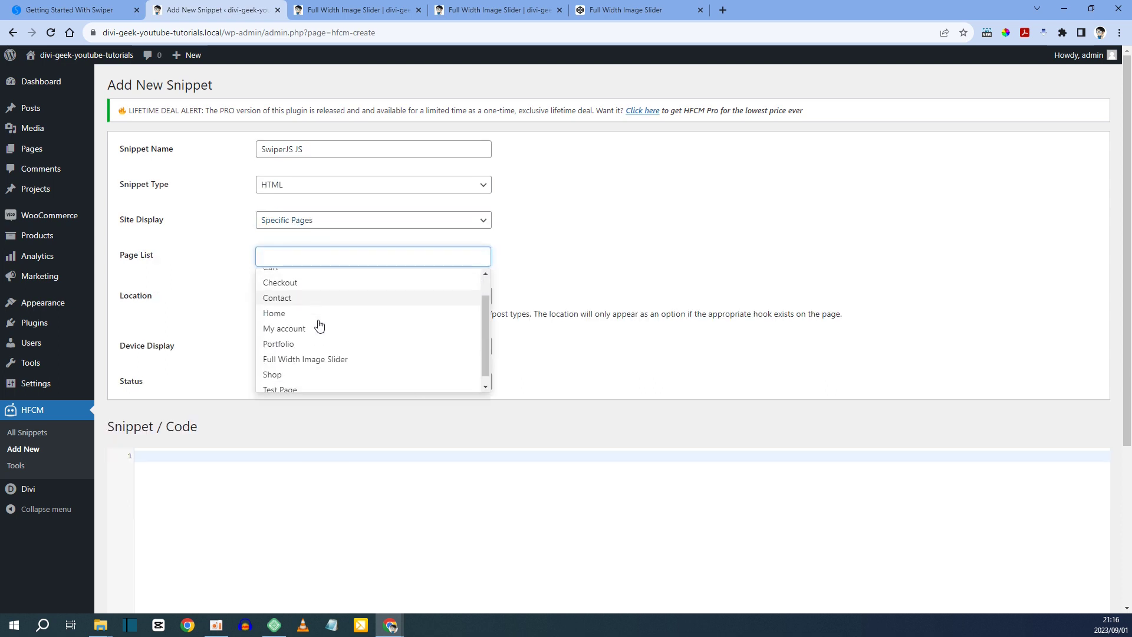
{"action": "left_click", "coordinate": [301, 352]}
{"action": "left_click", "coordinate": [188, 230]}
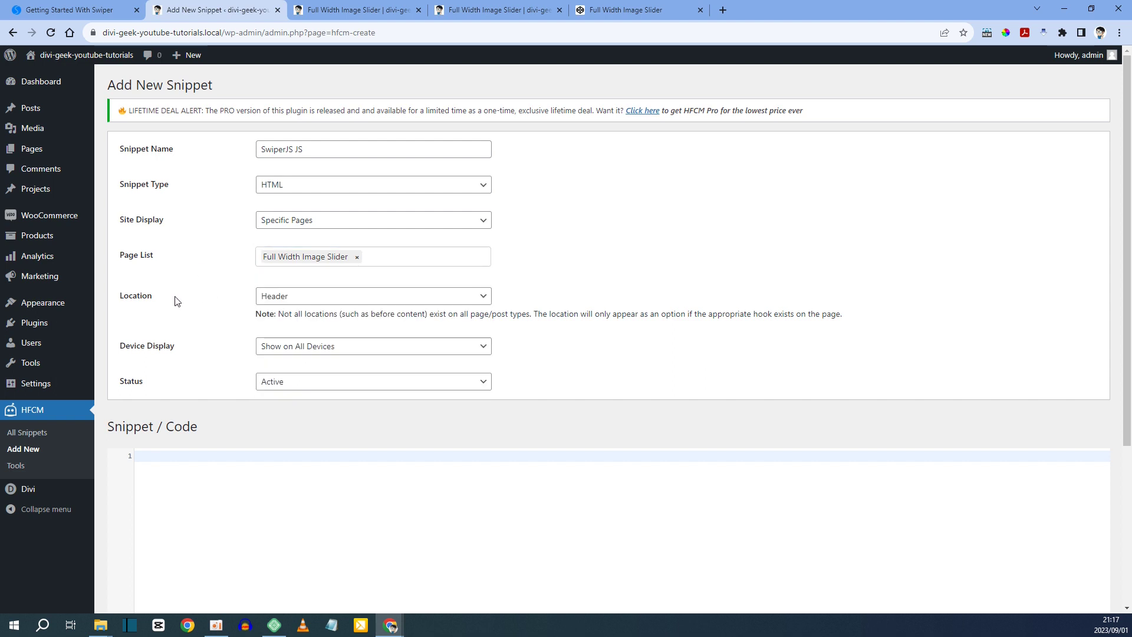
{"action": "left_click", "coordinate": [281, 297]}
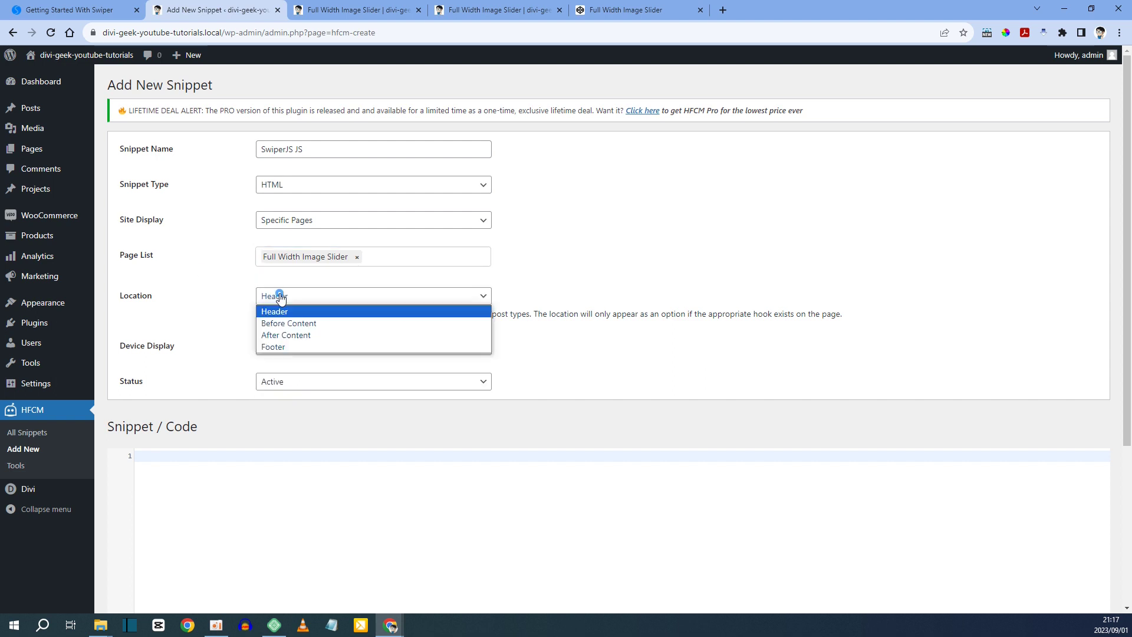
{"action": "left_click", "coordinate": [273, 347]}
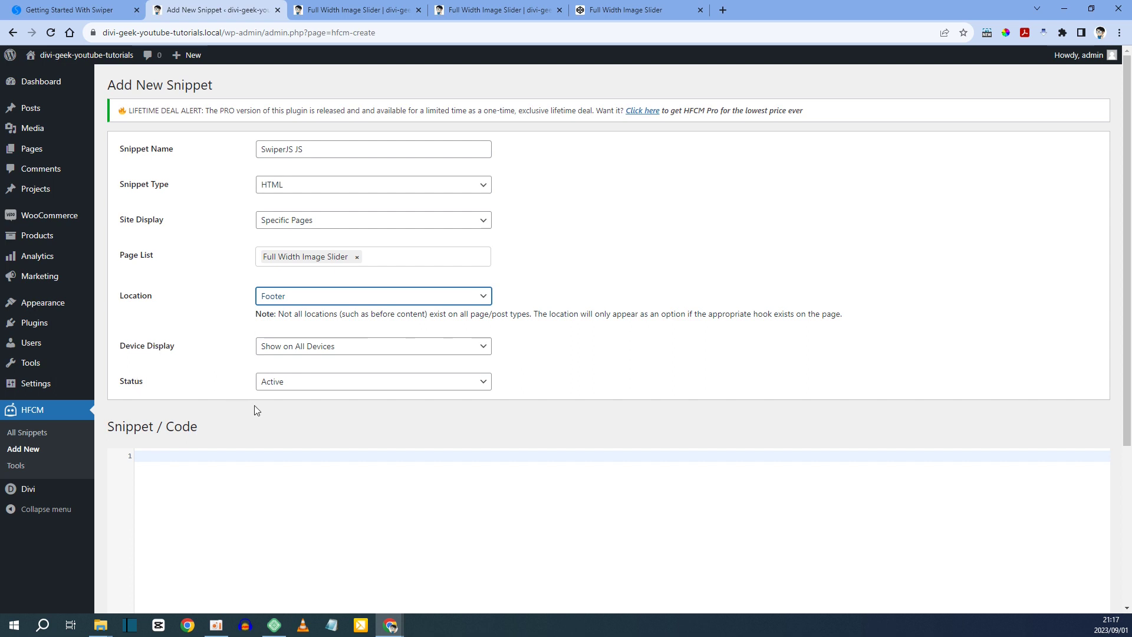
{"action": "left_click", "coordinate": [172, 454]}
{"action": "type", "text": "<script src=\"https://cdn.jsdelivr.net/npm/swiper@10/swiper-bundle.min.js\"></script>"}
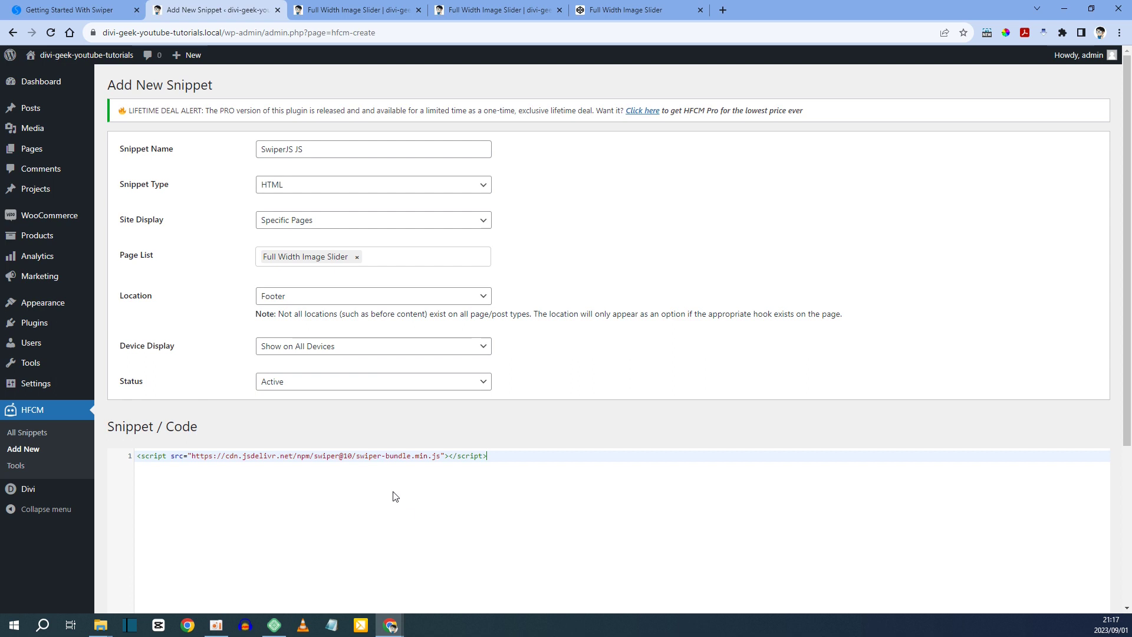
{"action": "scroll", "coordinate": [313, 448], "scroll_direction": "down", "scroll_amount": 4}
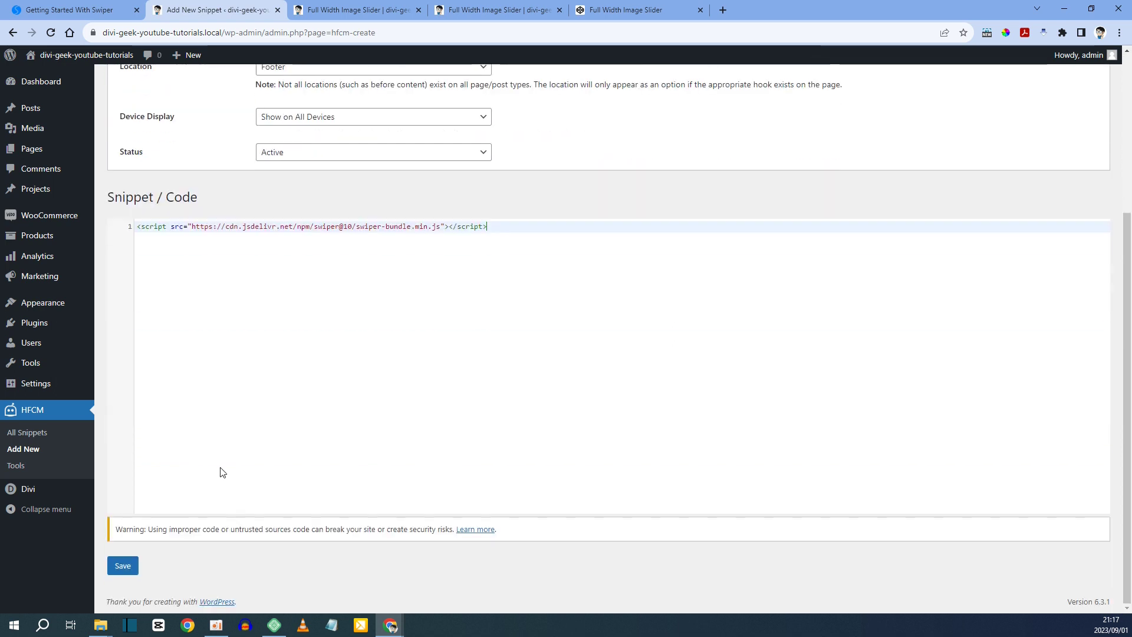
{"action": "left_click", "coordinate": [124, 567]}
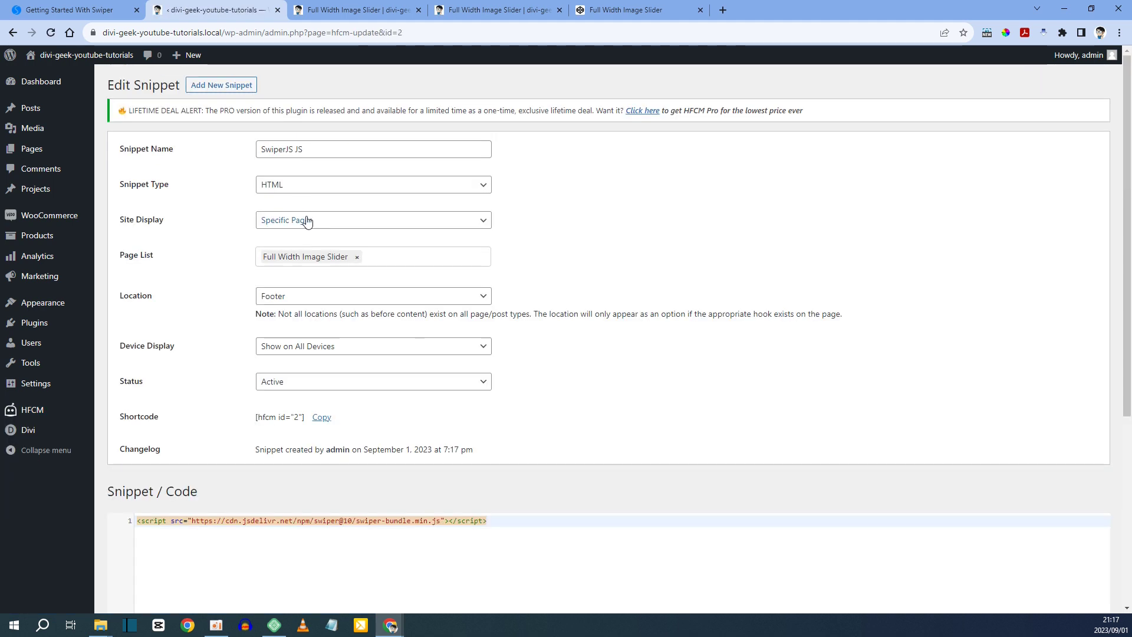
Step: Look over the live Full Width Image Slider page, reload it and inspect its hero section in the browser's developer tools
{"action": "left_click", "coordinate": [472, 10]}
{"action": "scroll", "coordinate": [548, 280], "scroll_direction": "down", "scroll_amount": 3}
{"action": "scroll", "coordinate": [513, 273], "scroll_direction": "up", "scroll_amount": 3}
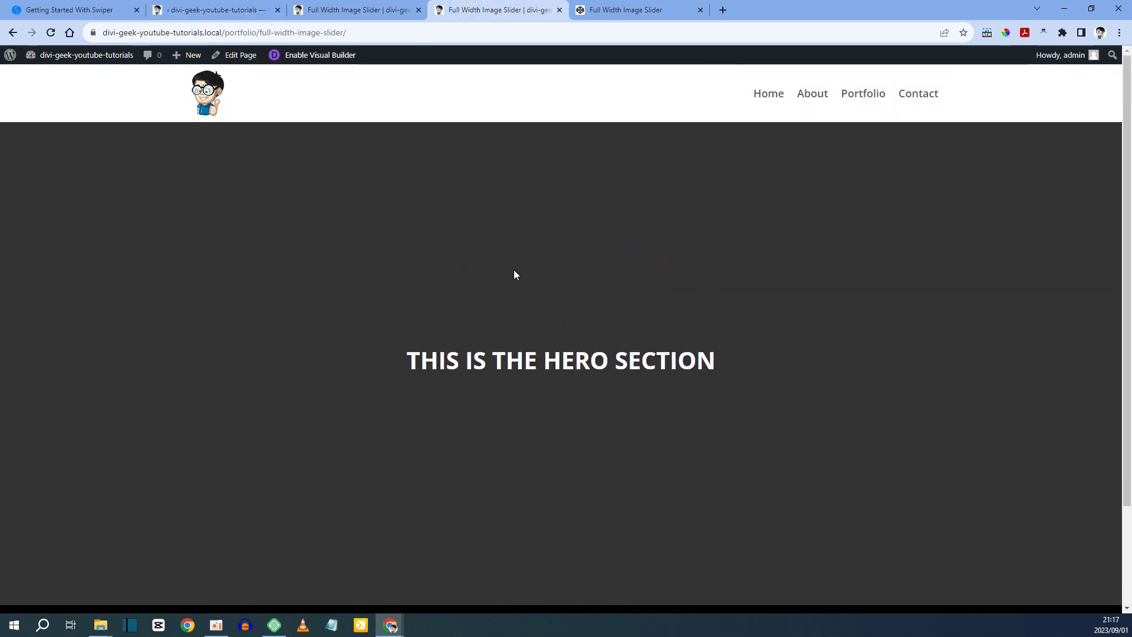
{"action": "scroll", "coordinate": [513, 264], "scroll_direction": "down", "scroll_amount": 3}
{"action": "scroll", "coordinate": [515, 263], "scroll_direction": "up", "scroll_amount": 3}
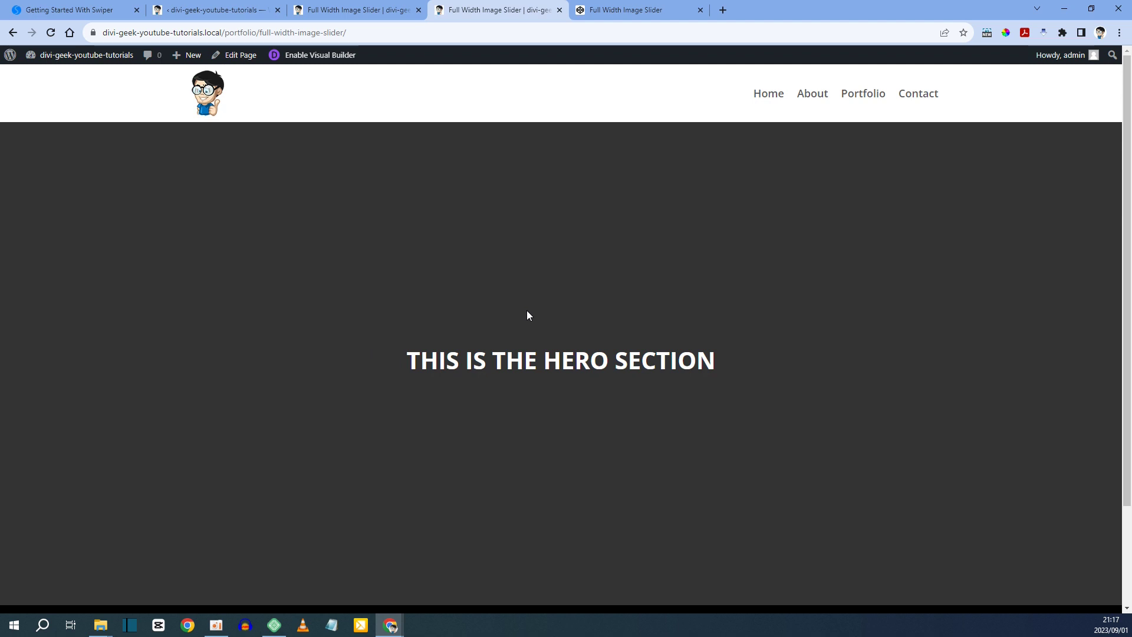
{"action": "key", "text": "F5"}
{"action": "right_click", "coordinate": [223, 231]}
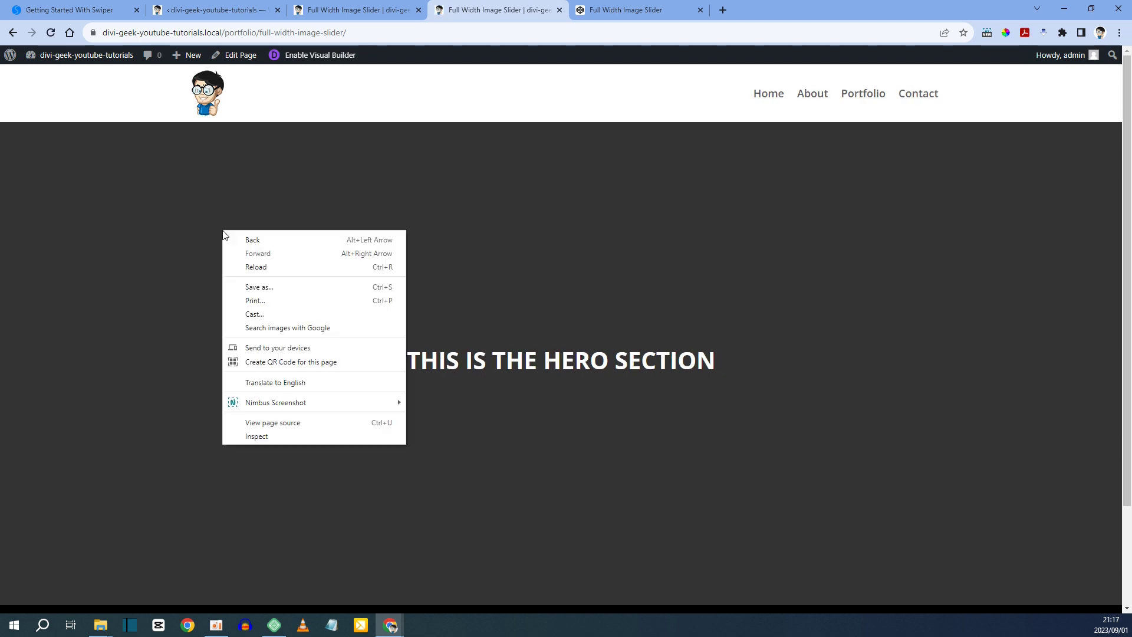
{"action": "left_click", "coordinate": [275, 438]}
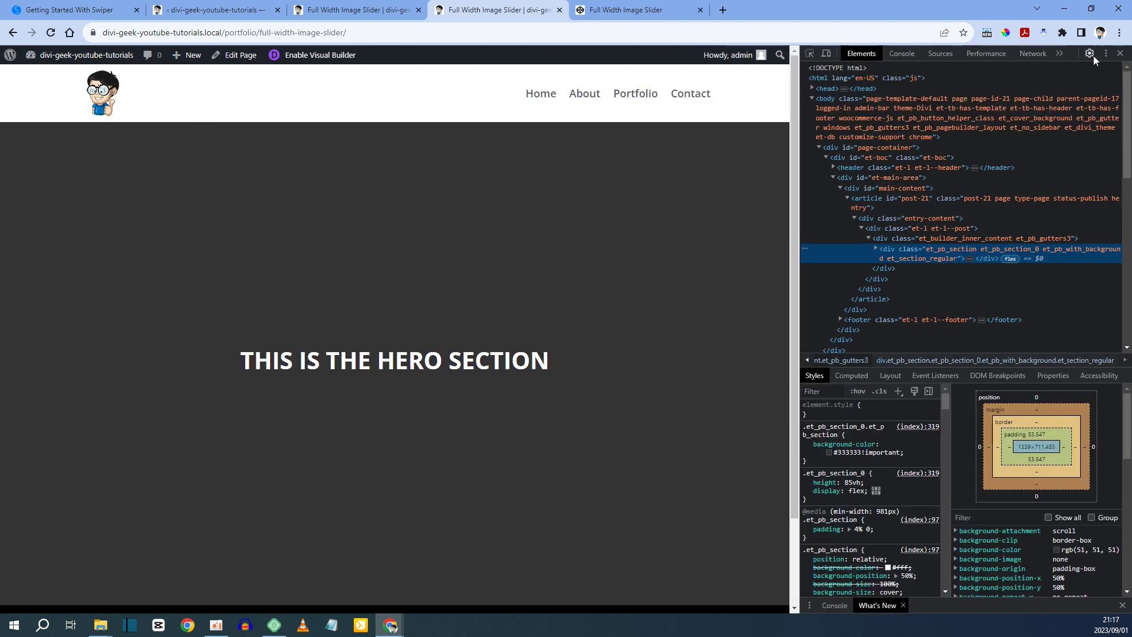
Step: View the Full Width Image Slider page's source and search it for "swiper", checking the CSS and JS snippets
{"action": "left_click", "coordinate": [1121, 53]}
{"action": "right_click", "coordinate": [372, 279]}
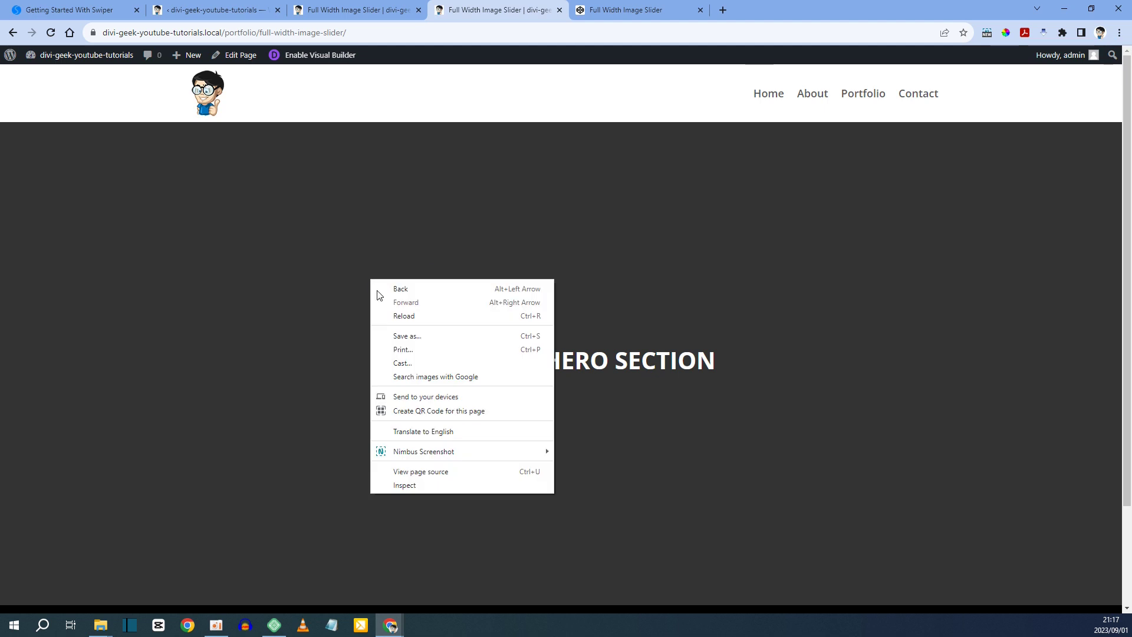
{"action": "left_click", "coordinate": [413, 471]}
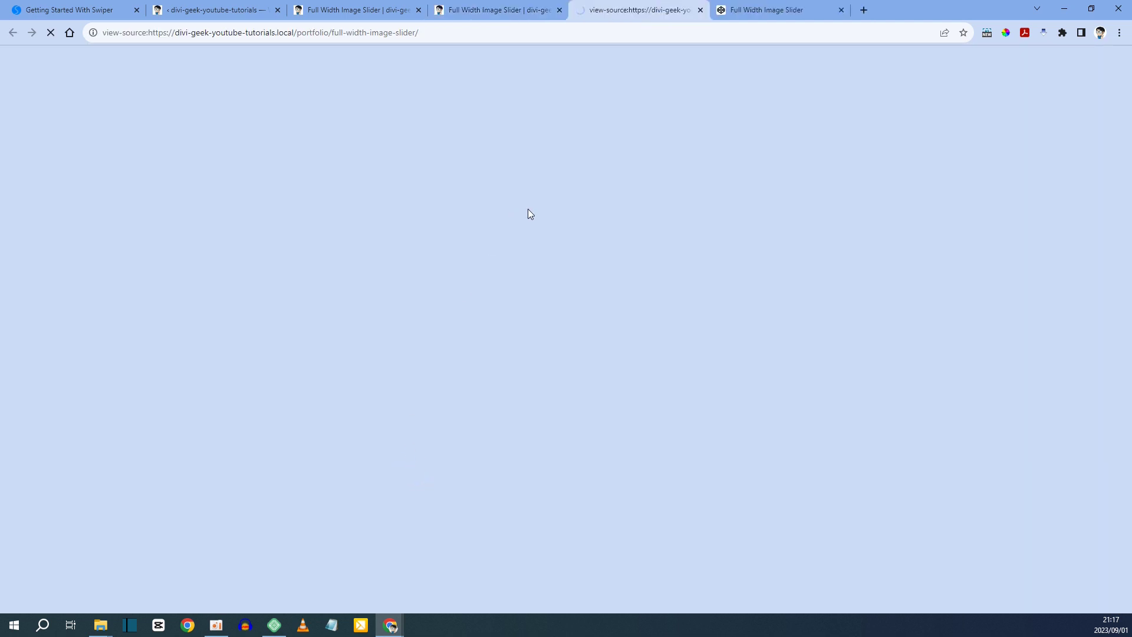
{"action": "key", "text": "ctrl+f"}
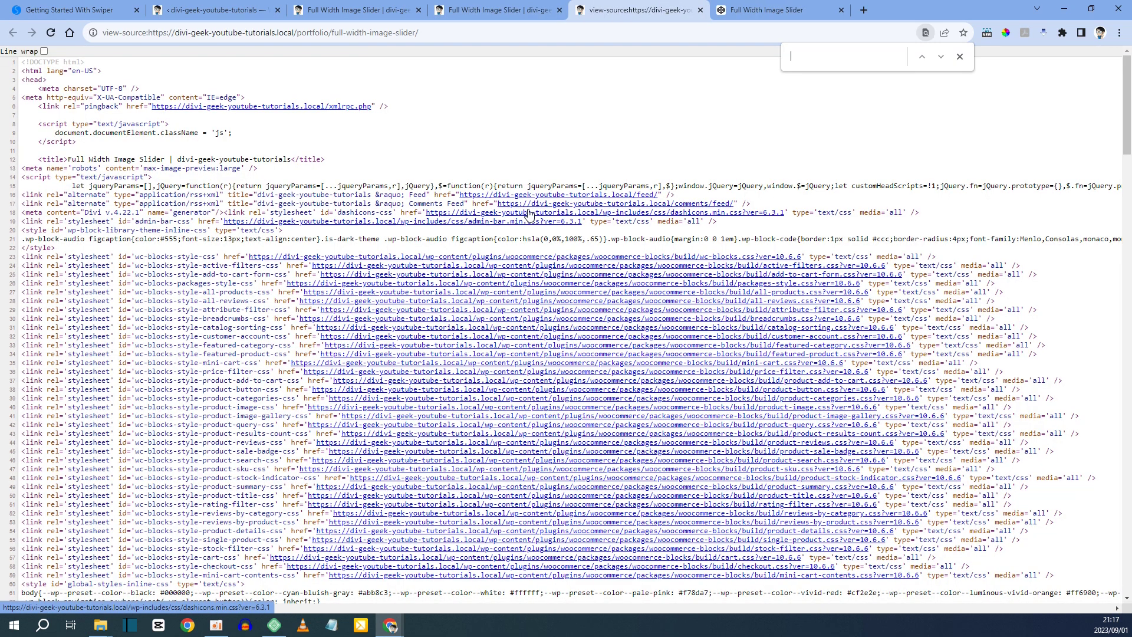
{"action": "type", "text": "swiper"}
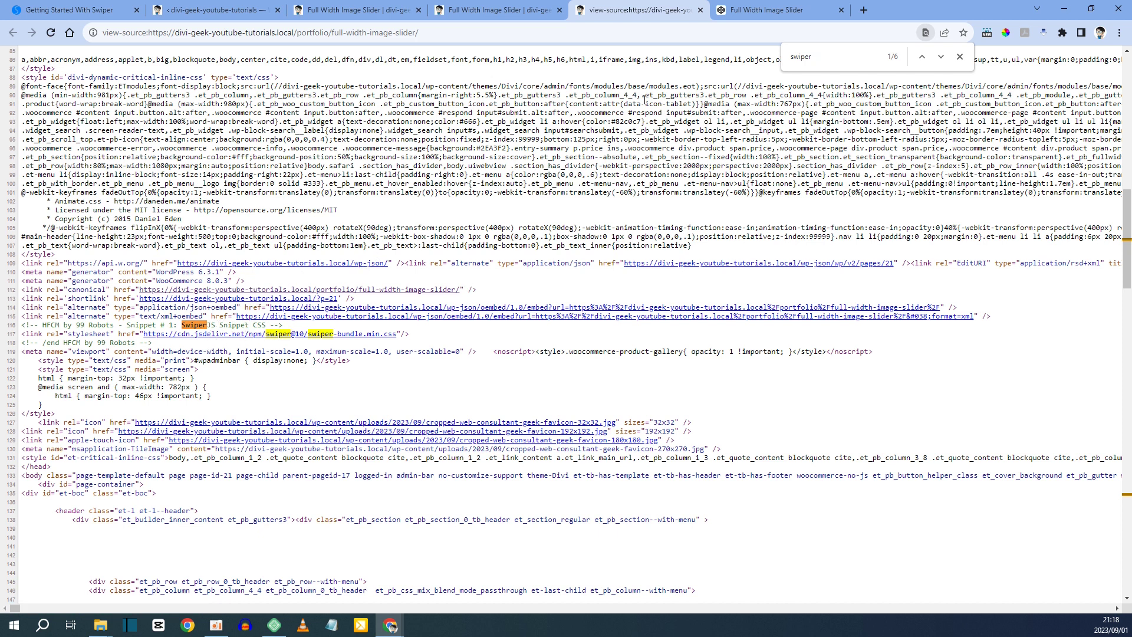
{"action": "left_click", "coordinate": [941, 58]}
{"action": "left_click", "coordinate": [942, 57]}
{"action": "left_click", "coordinate": [942, 57]}
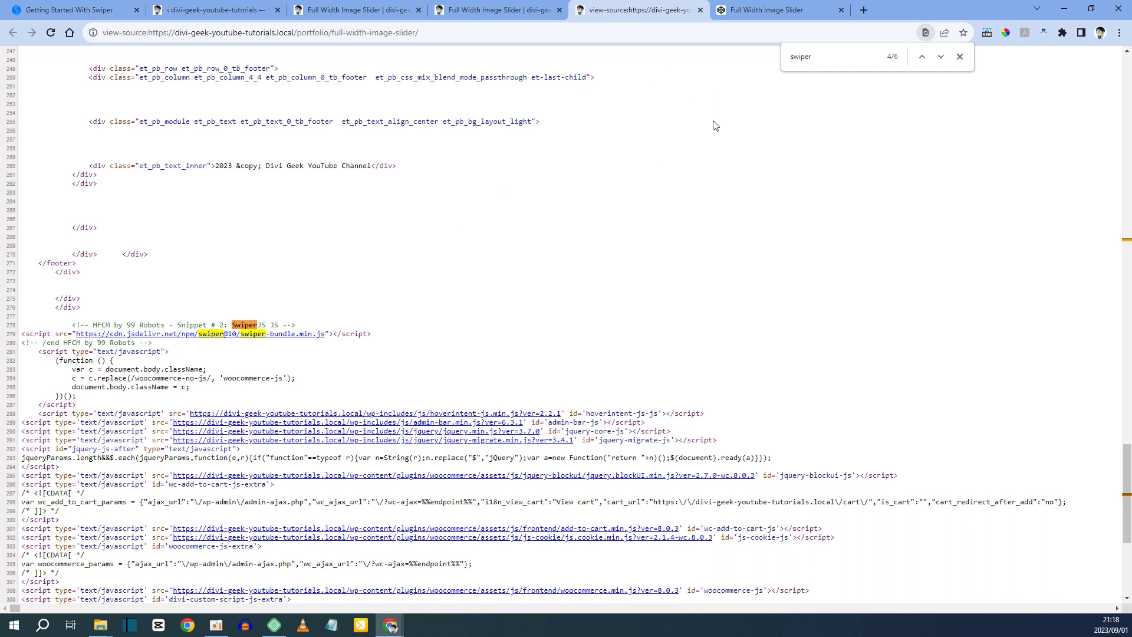
{"action": "left_click", "coordinate": [700, 10]}
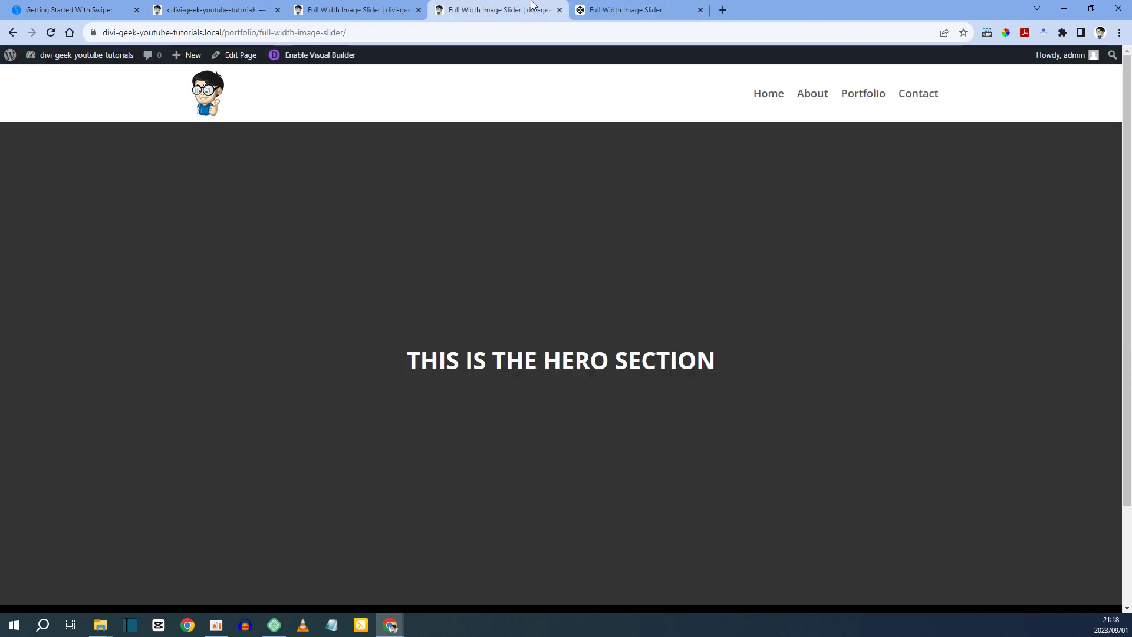
Step: Open the site's Home page separately, search its source for "swiper", and return to the live Full Width Image Slider page
{"action": "middle_click", "coordinate": [764, 96]}
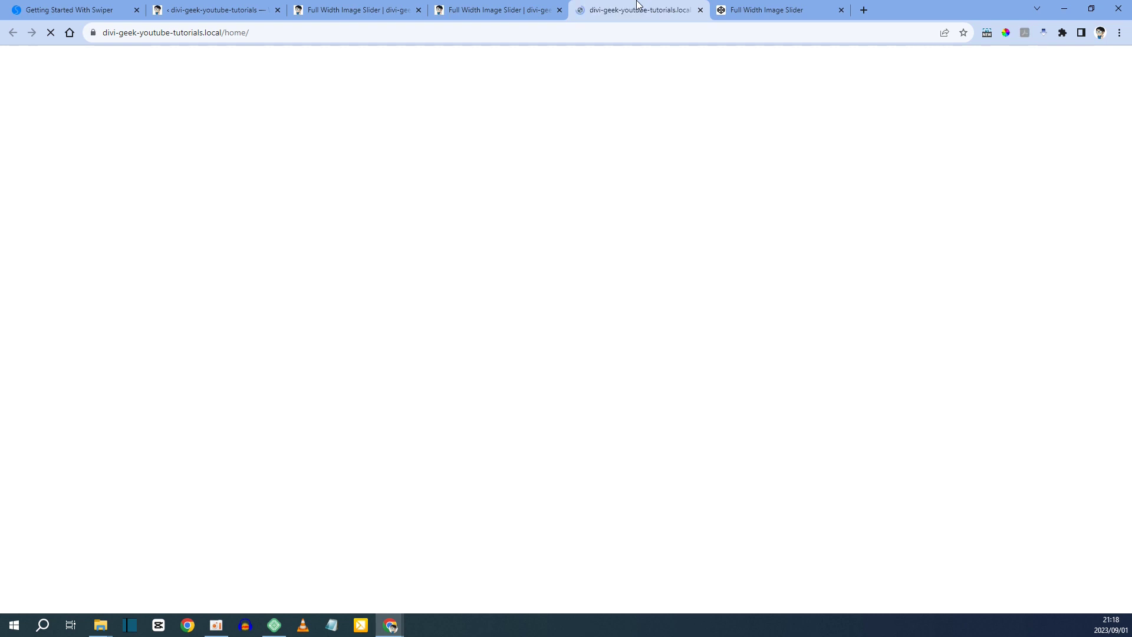
{"action": "right_click", "coordinate": [425, 183]}
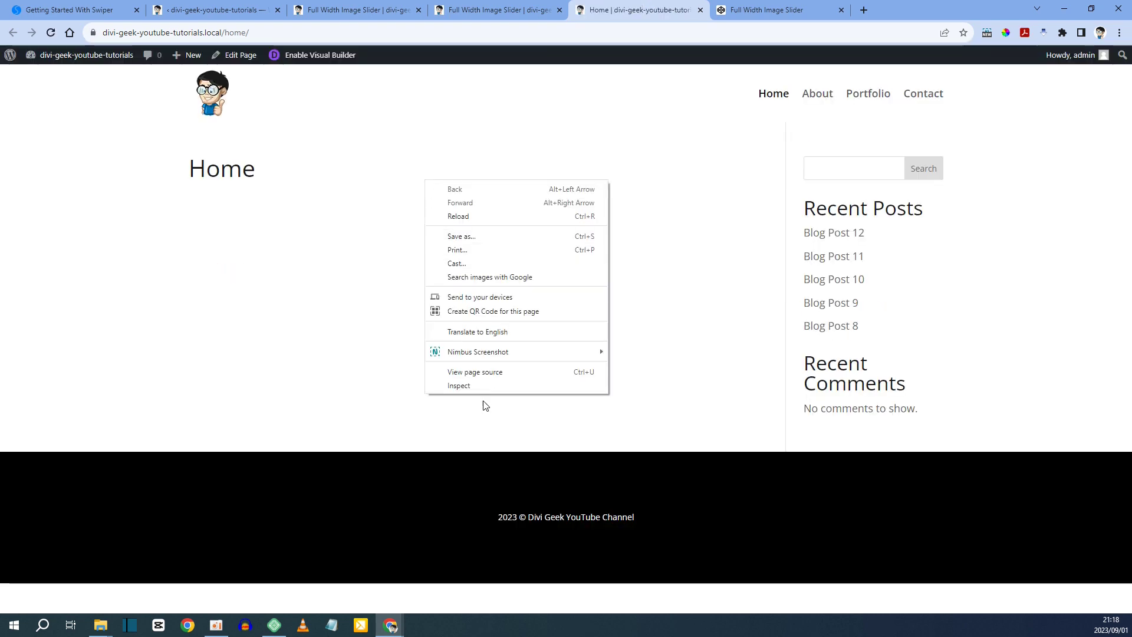
{"action": "left_click", "coordinate": [487, 373]}
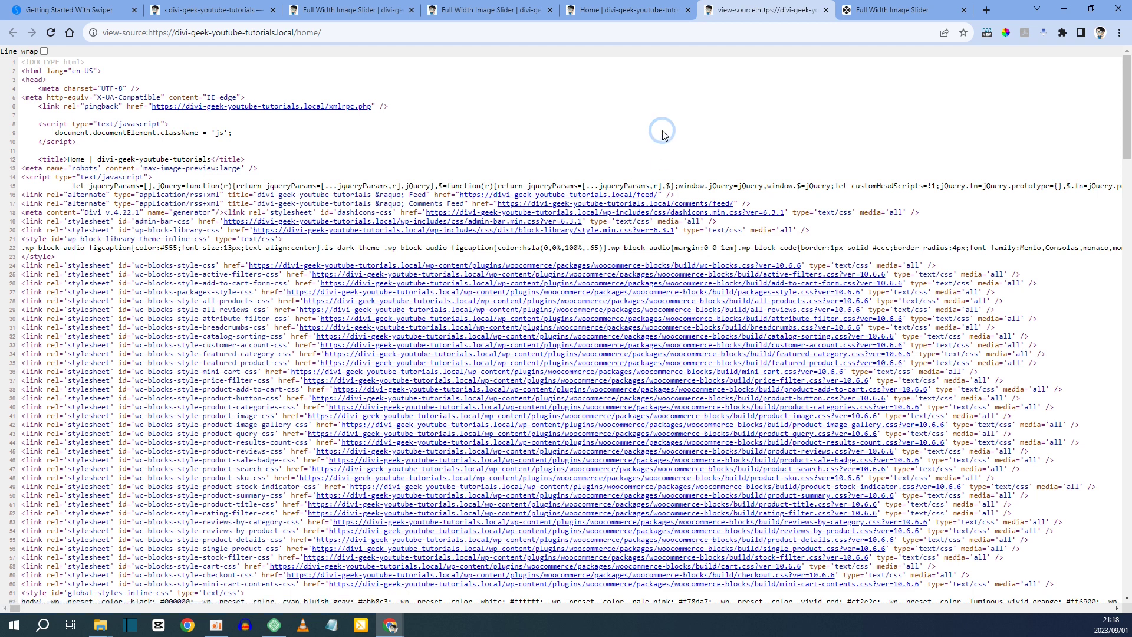
{"action": "key", "text": "ctrl+f"}
{"action": "left_click", "coordinate": [816, 53]}
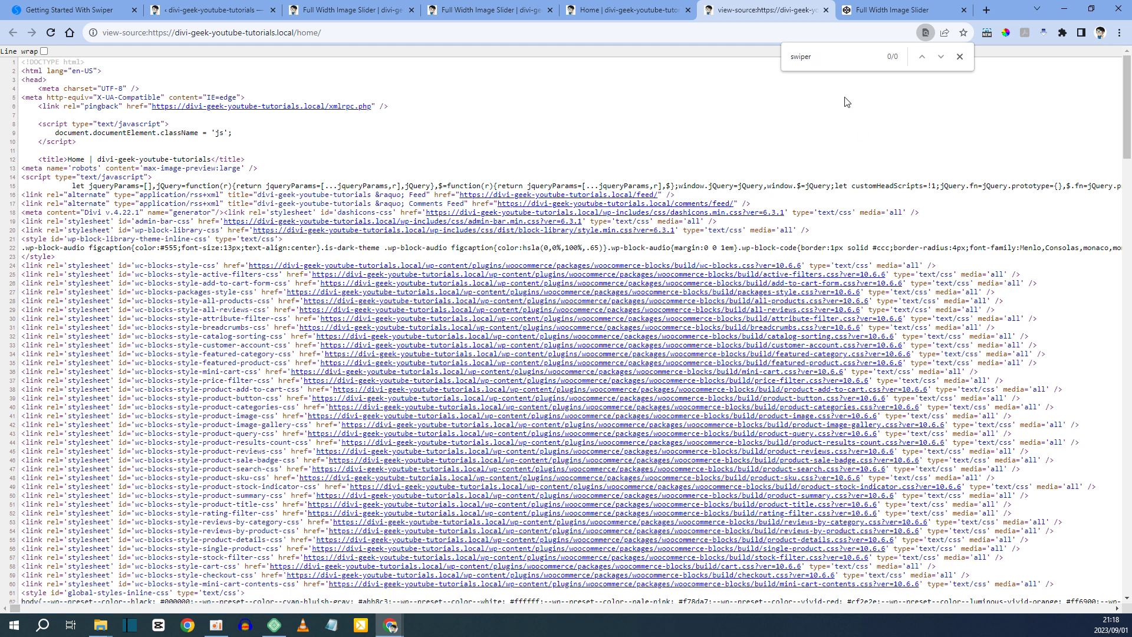
{"action": "left_click", "coordinate": [959, 57]}
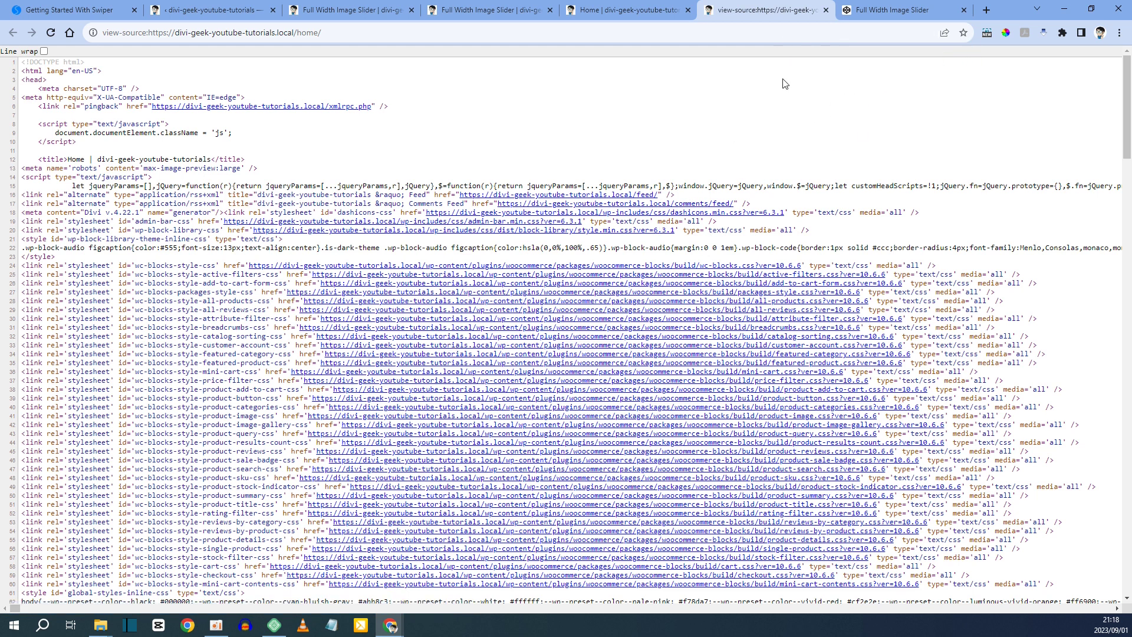
{"action": "left_click", "coordinate": [826, 10]}
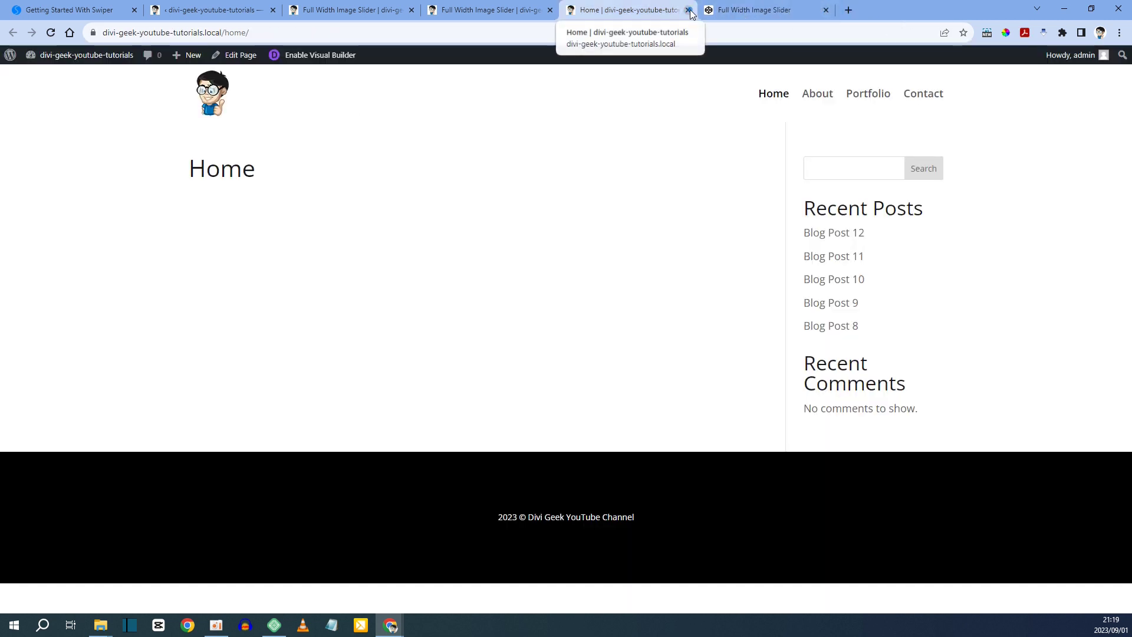
{"action": "left_click", "coordinate": [688, 10]}
{"action": "left_click", "coordinate": [489, 10]}
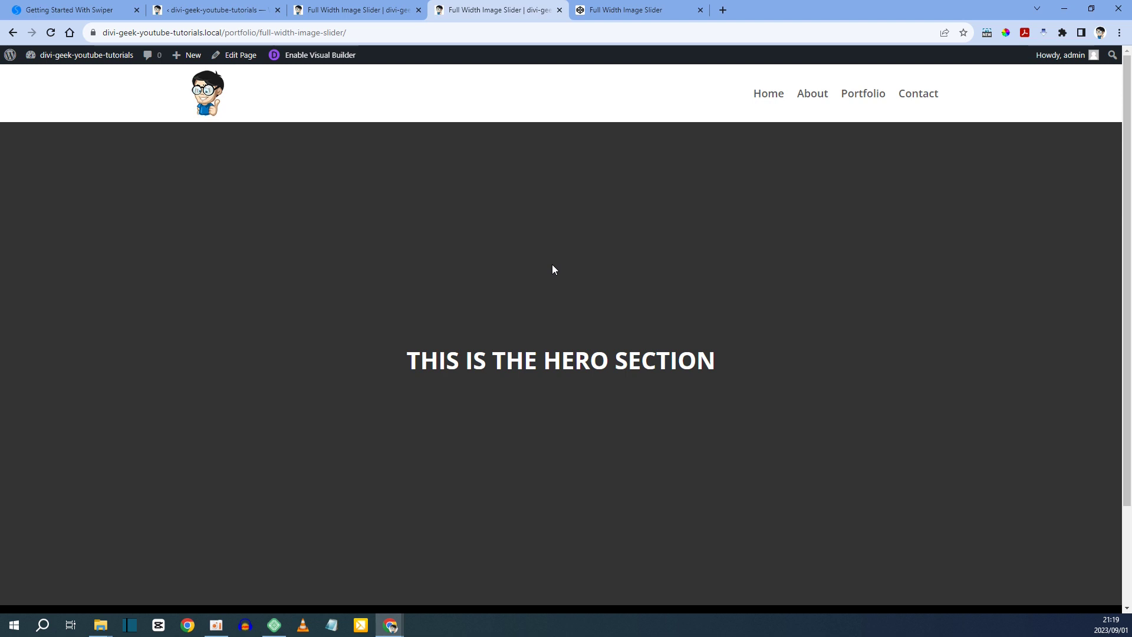
Step: In the page's Visual Builder, add a regular section with a single-column row below the hero section
{"action": "scroll", "coordinate": [505, 233], "scroll_direction": "down", "scroll_amount": 3}
{"action": "scroll", "coordinate": [505, 233], "scroll_direction": "up", "scroll_amount": 3}
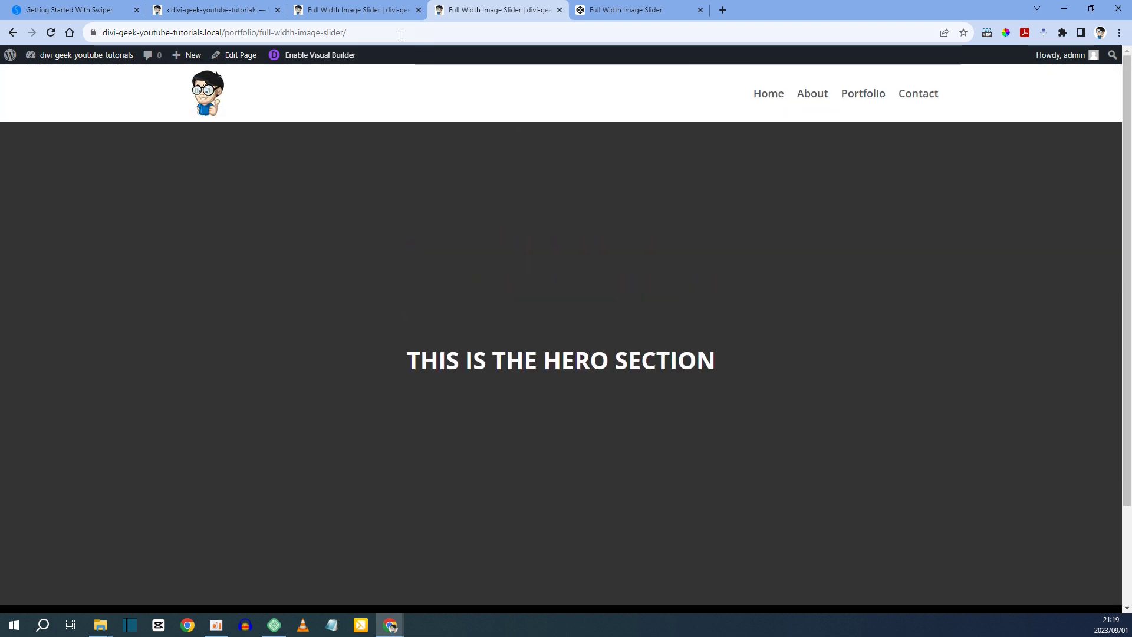
{"action": "left_click", "coordinate": [353, 10]}
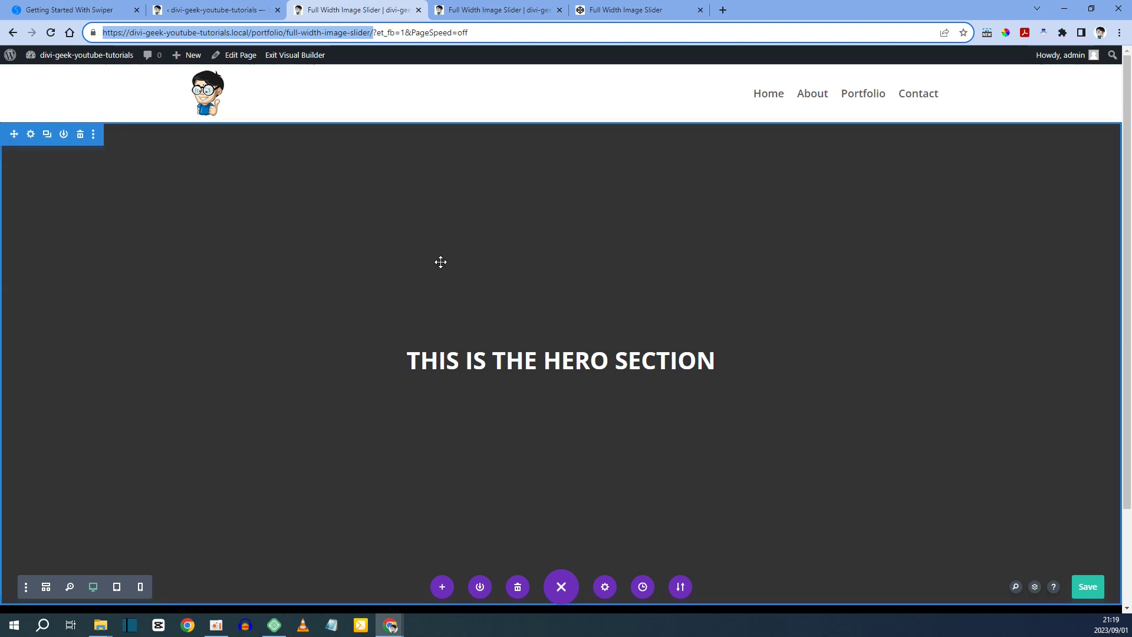
{"action": "scroll", "coordinate": [509, 257], "scroll_direction": "down", "scroll_amount": 3}
{"action": "scroll", "coordinate": [509, 257], "scroll_direction": "up", "scroll_amount": 3}
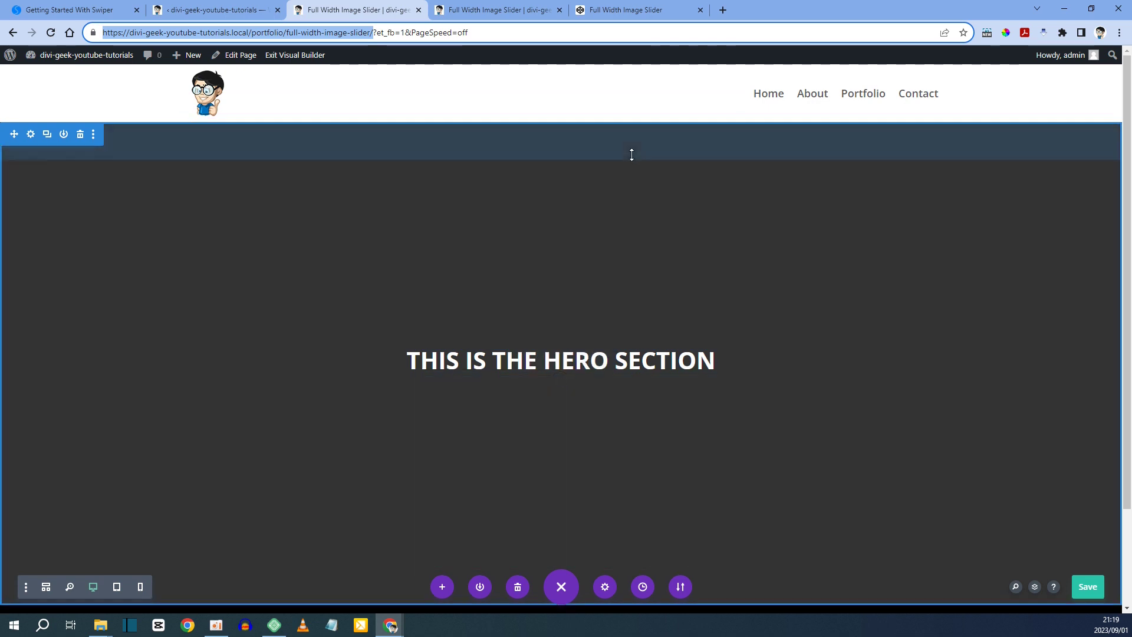
{"action": "scroll", "coordinate": [543, 204], "scroll_direction": "down", "scroll_amount": 2}
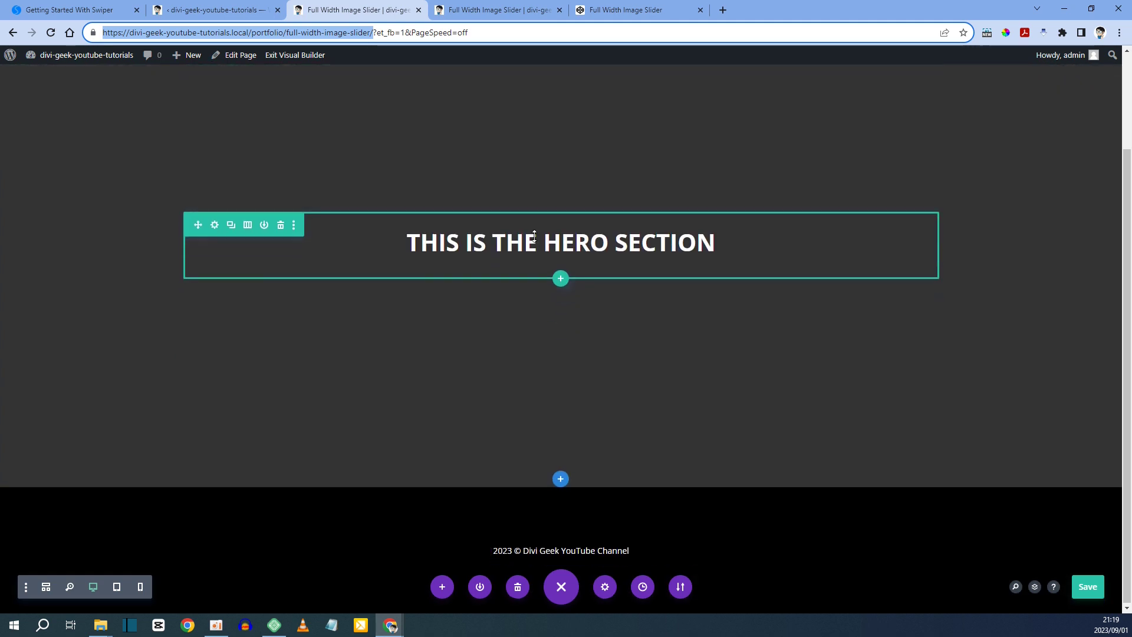
{"action": "left_click", "coordinate": [557, 481]}
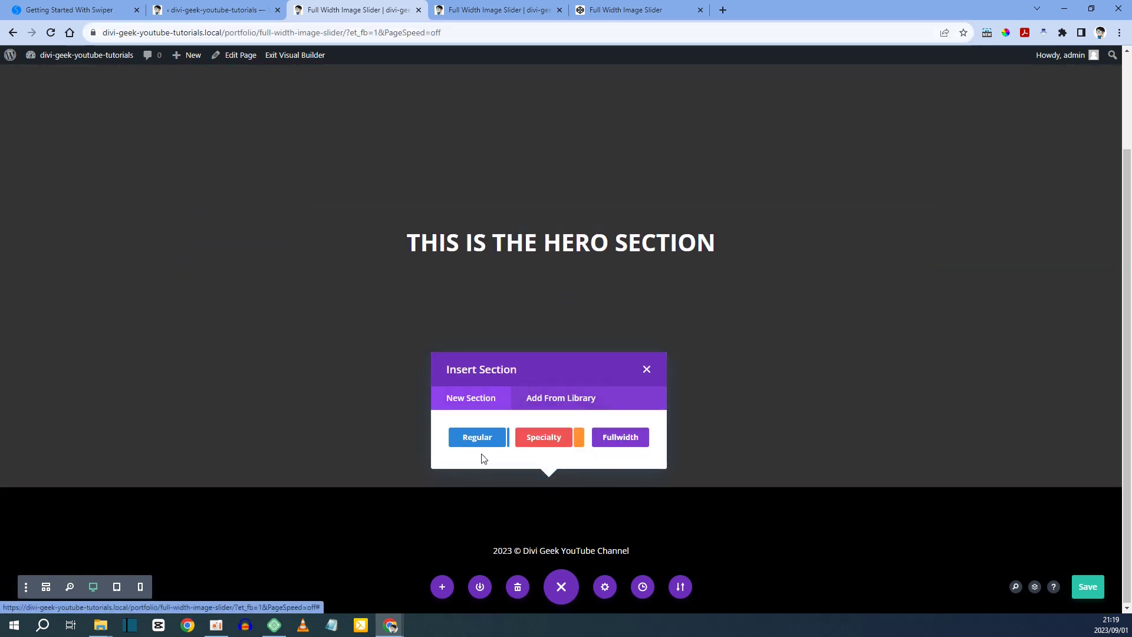
{"action": "left_click", "coordinate": [475, 438]}
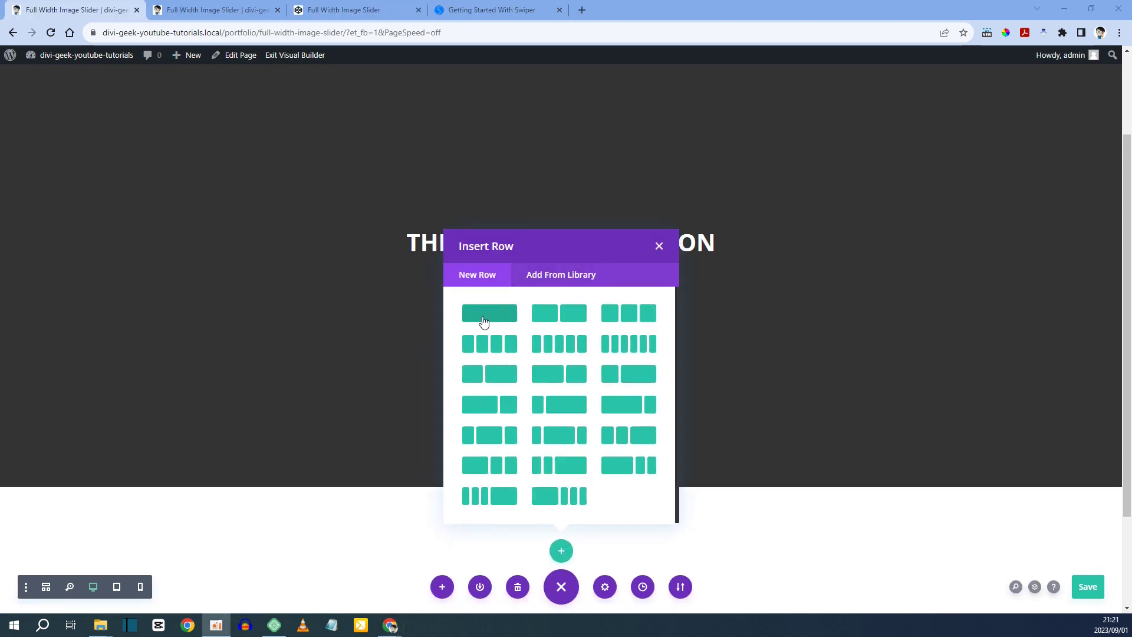
{"action": "left_click", "coordinate": [483, 320]}
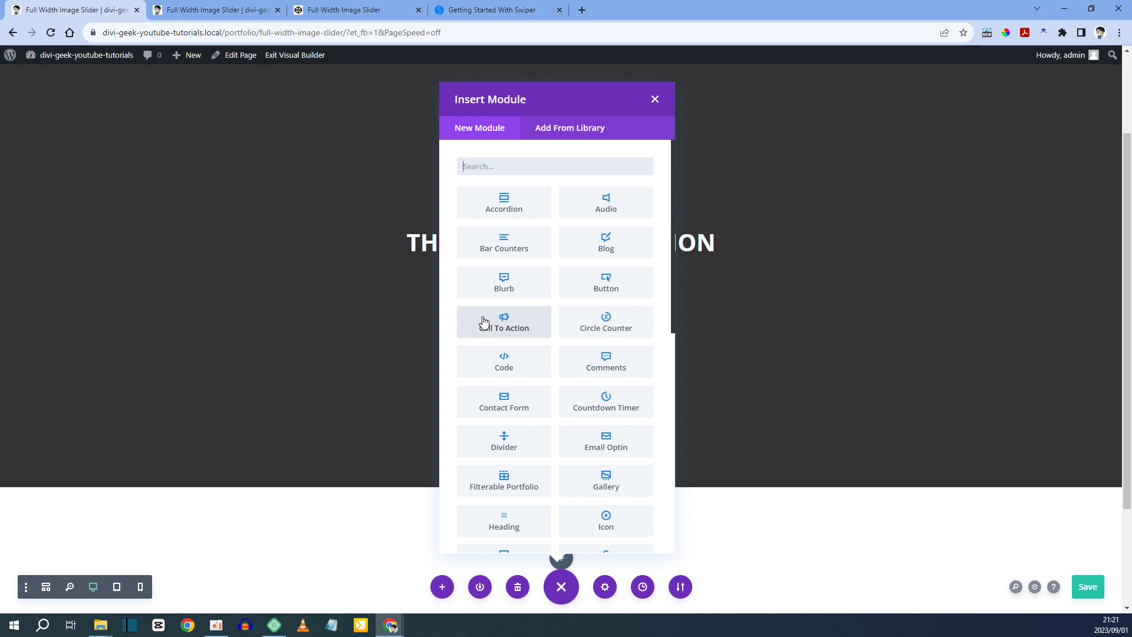
Step: Search the module list for "text" and insert a Text module into the new row
{"action": "left_click", "coordinate": [497, 169]}
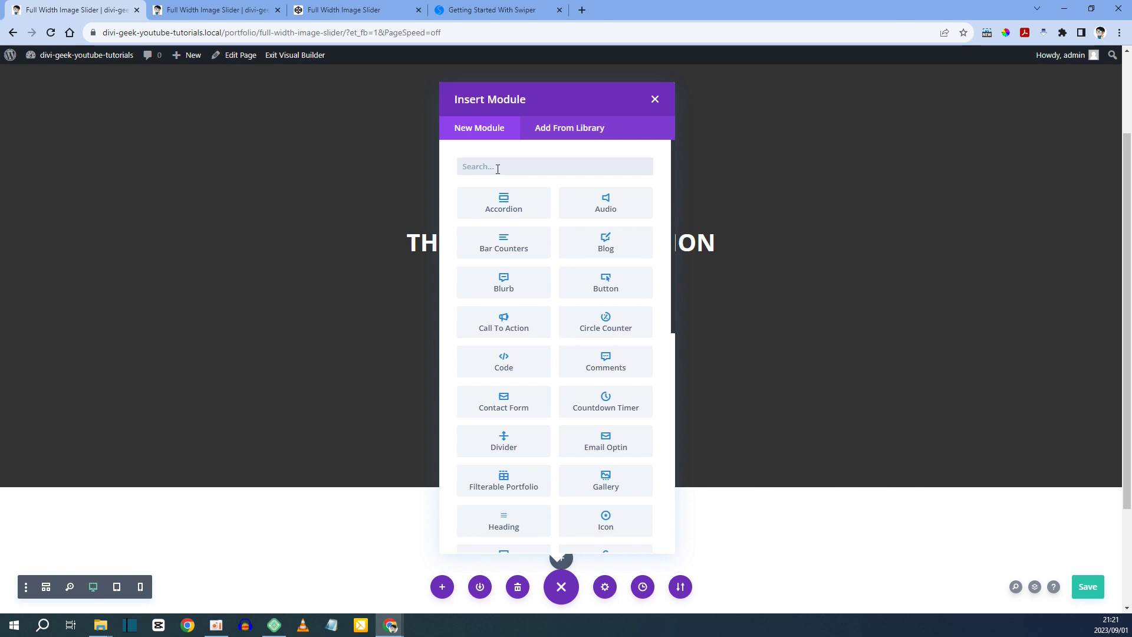
{"action": "type", "text": "test"}
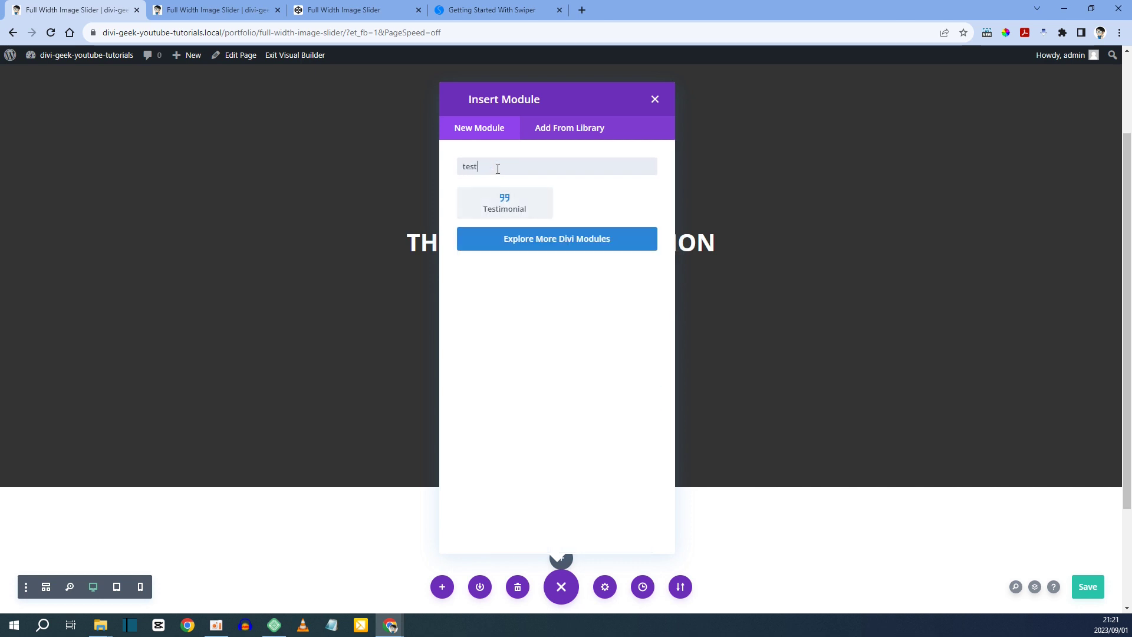
{"action": "key", "text": "BackSpace"}
{"action": "key", "text": "BackSpace"}
{"action": "type", "text": "xt"}
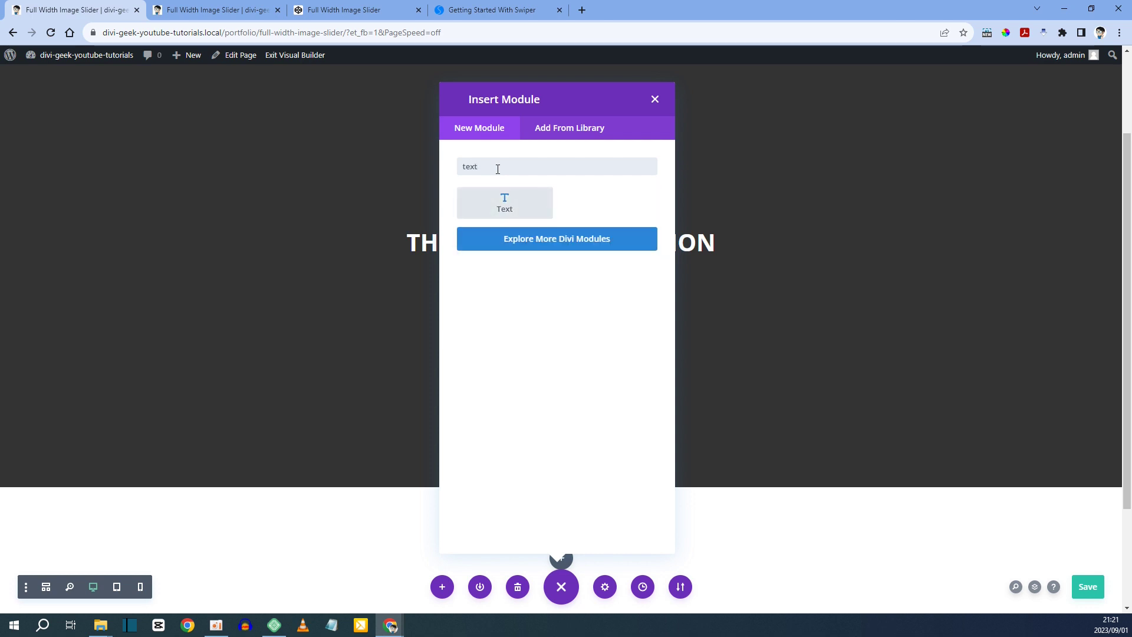
{"action": "left_click", "coordinate": [512, 212]}
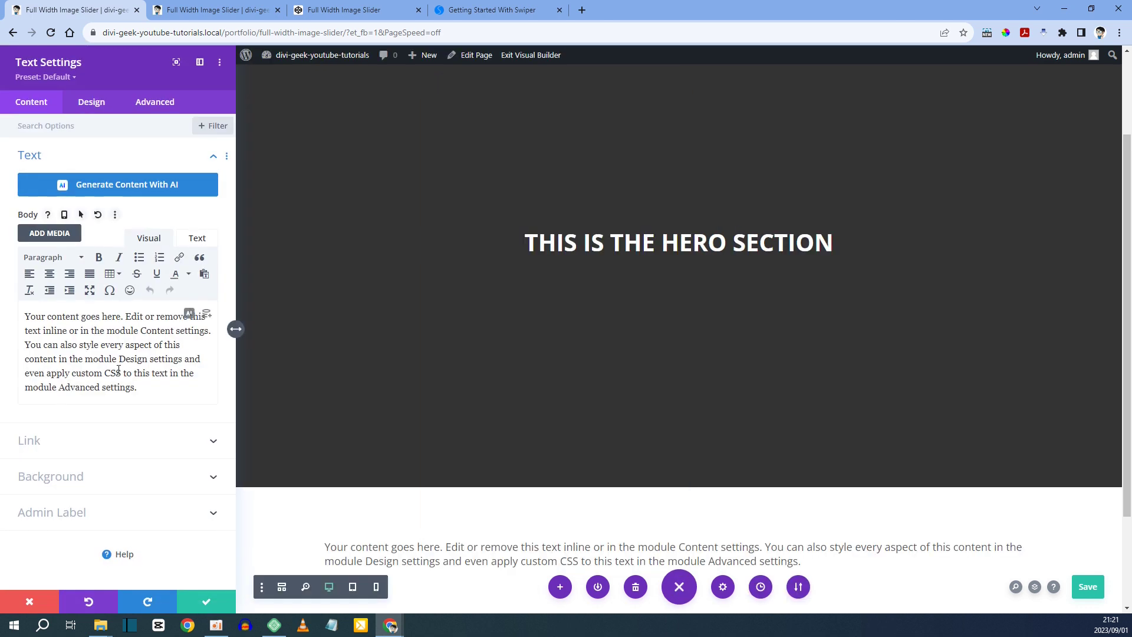
Step: Replace the Text module's placeholder body with "Image Slider Section" and format it as a centred uppercase heading
{"action": "triple_click", "coordinate": [142, 388]}
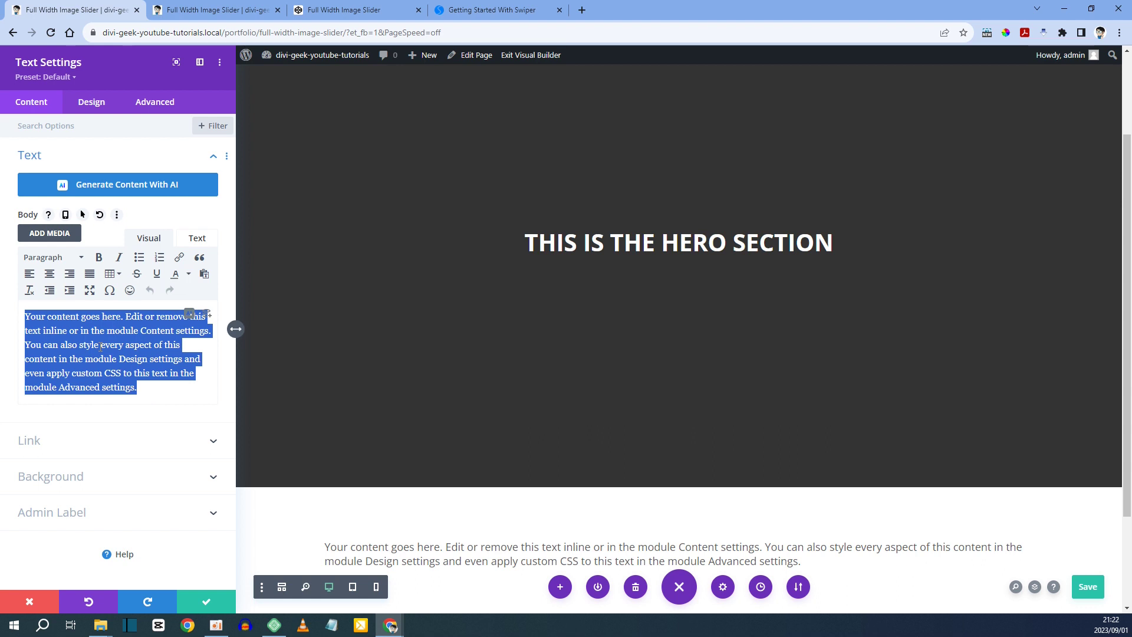
{"action": "type", "text": "Image Slider Section"}
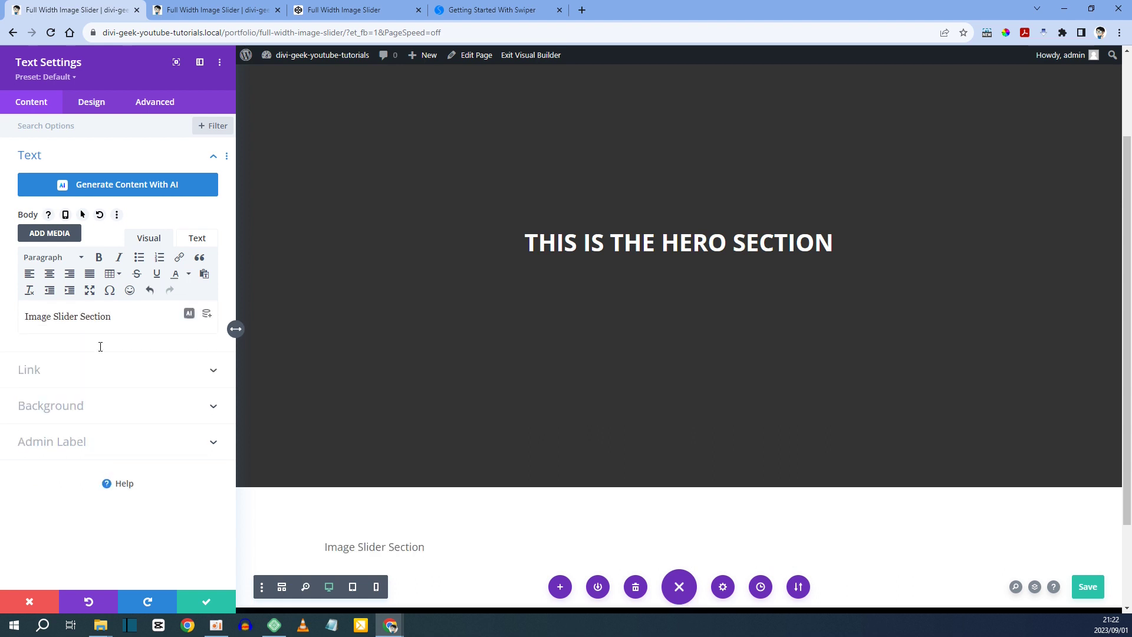
{"action": "key", "text": "ctrl+a"}
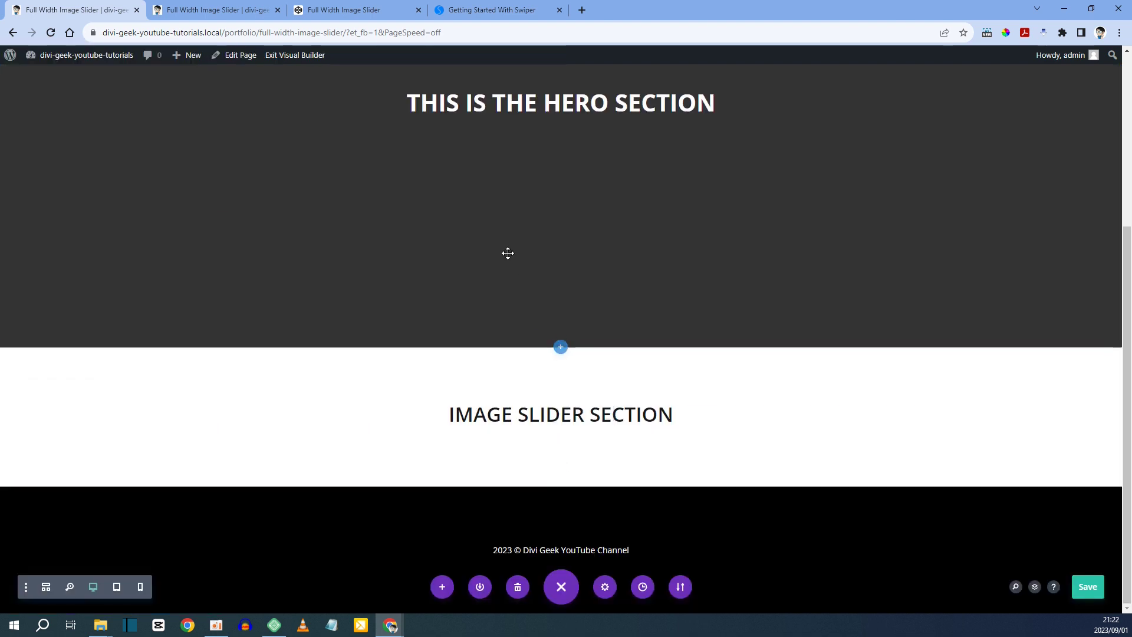
Step: Open the demos page on the Swiper website and go to the Navigation demo
{"action": "left_click", "coordinate": [478, 8]}
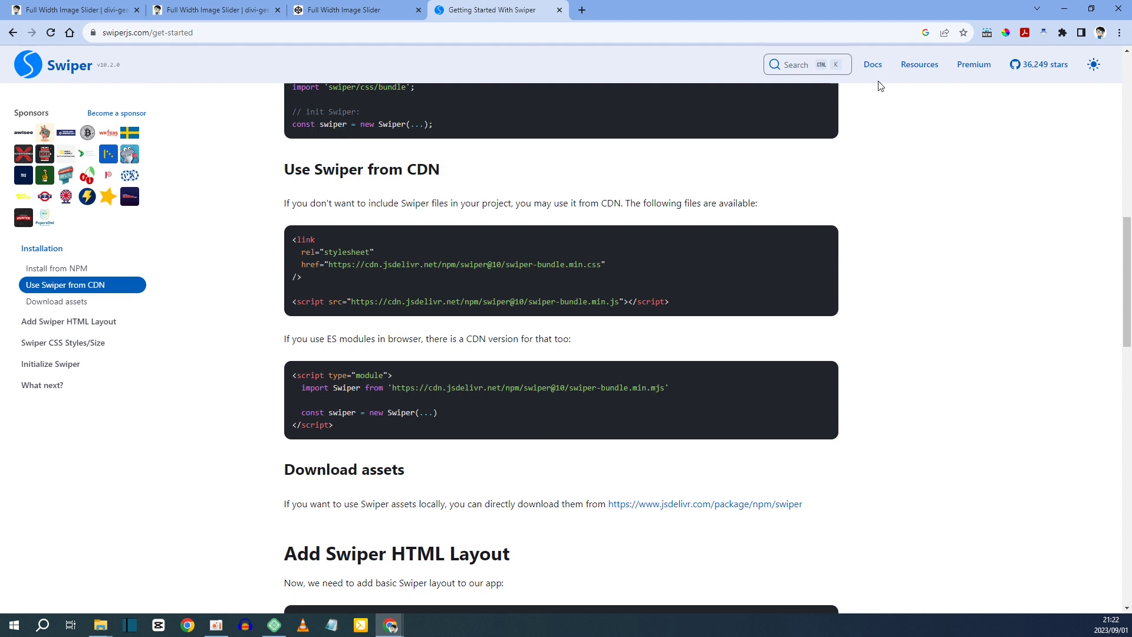
{"action": "mouse_move", "coordinate": [911, 71]}
{"action": "left_click", "coordinate": [916, 93]}
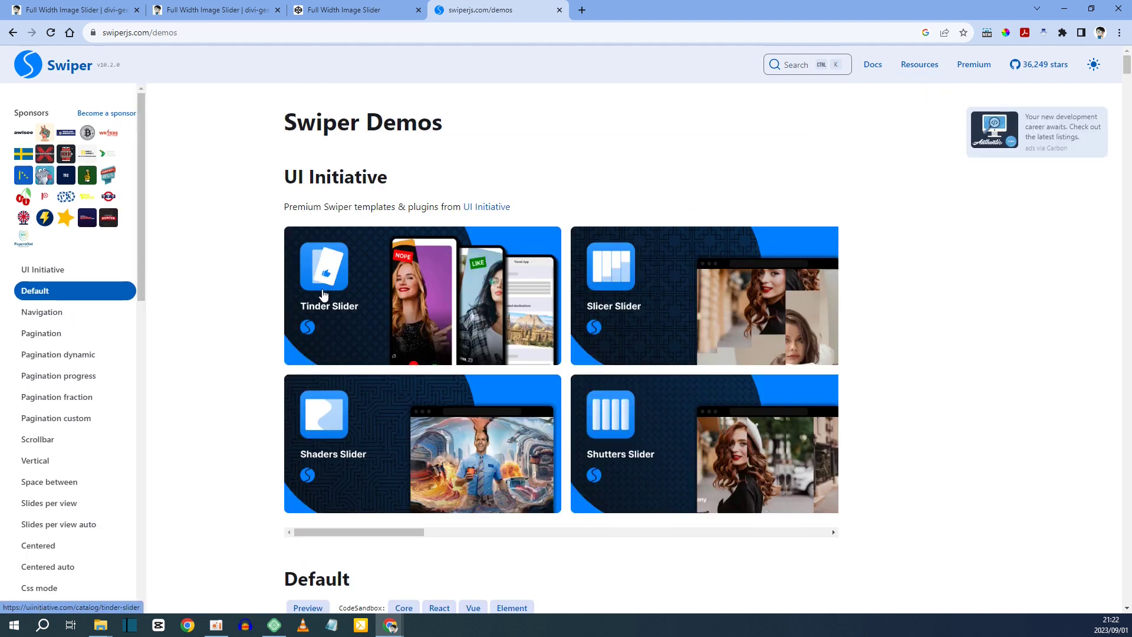
{"action": "left_click", "coordinate": [69, 313]}
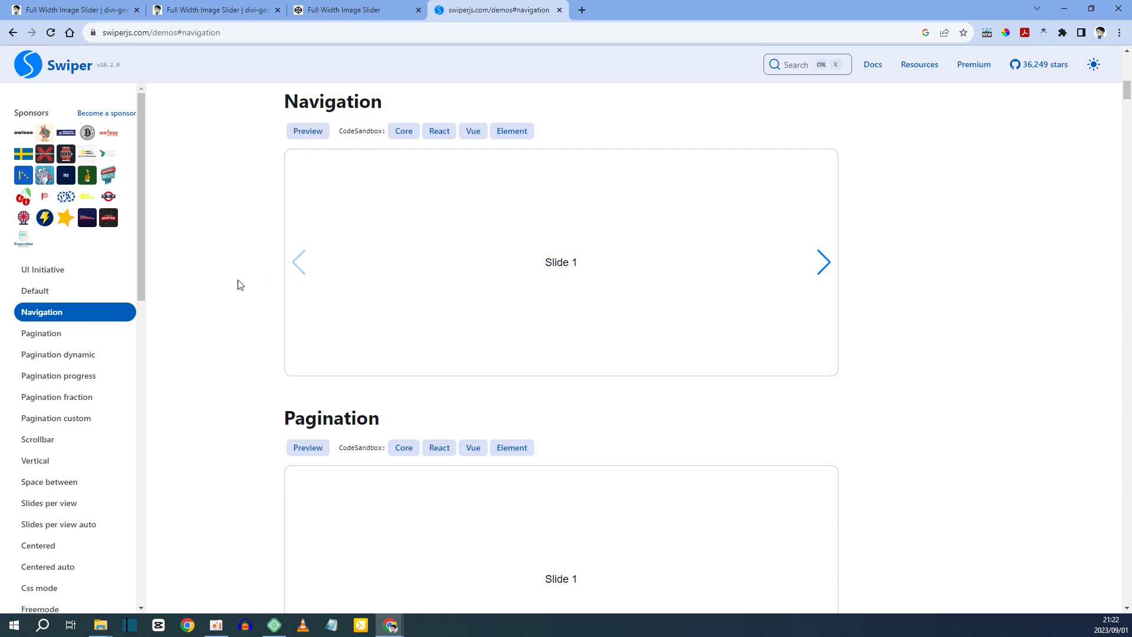
Step: Examine the Navigation and Pagination demos, swiping the pagination slides back and forth and comparing their arrows and bullets
{"action": "scroll", "coordinate": [382, 268], "scroll_direction": "down", "scroll_amount": 3}
{"action": "scroll", "coordinate": [354, 177], "scroll_direction": "up", "scroll_amount": 1}
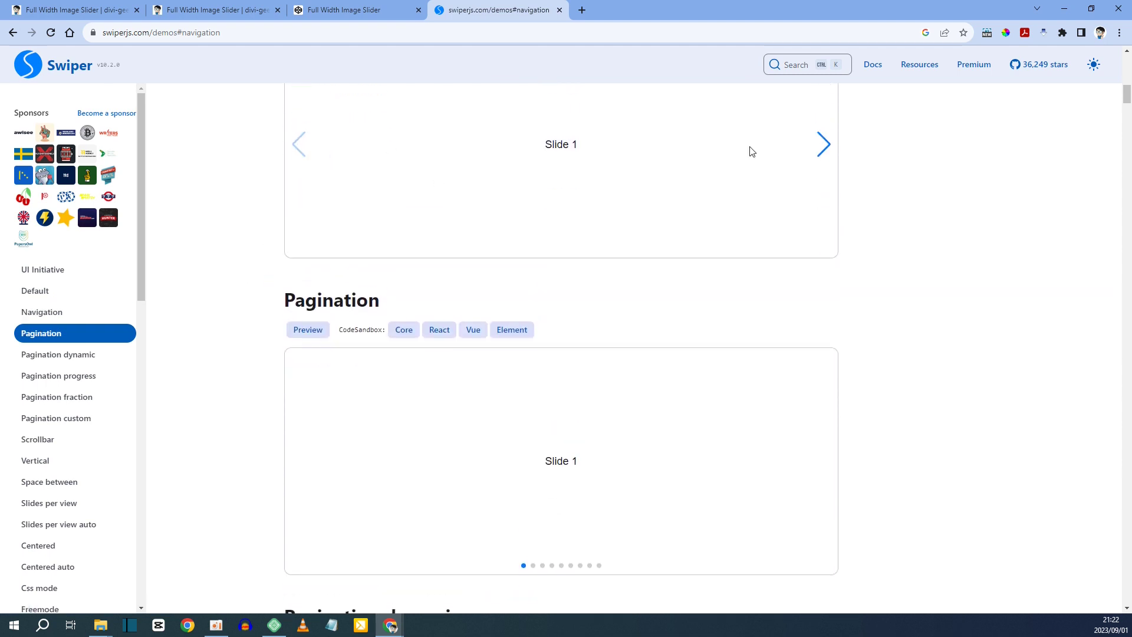
{"action": "scroll", "coordinate": [629, 273], "scroll_direction": "down", "scroll_amount": 1}
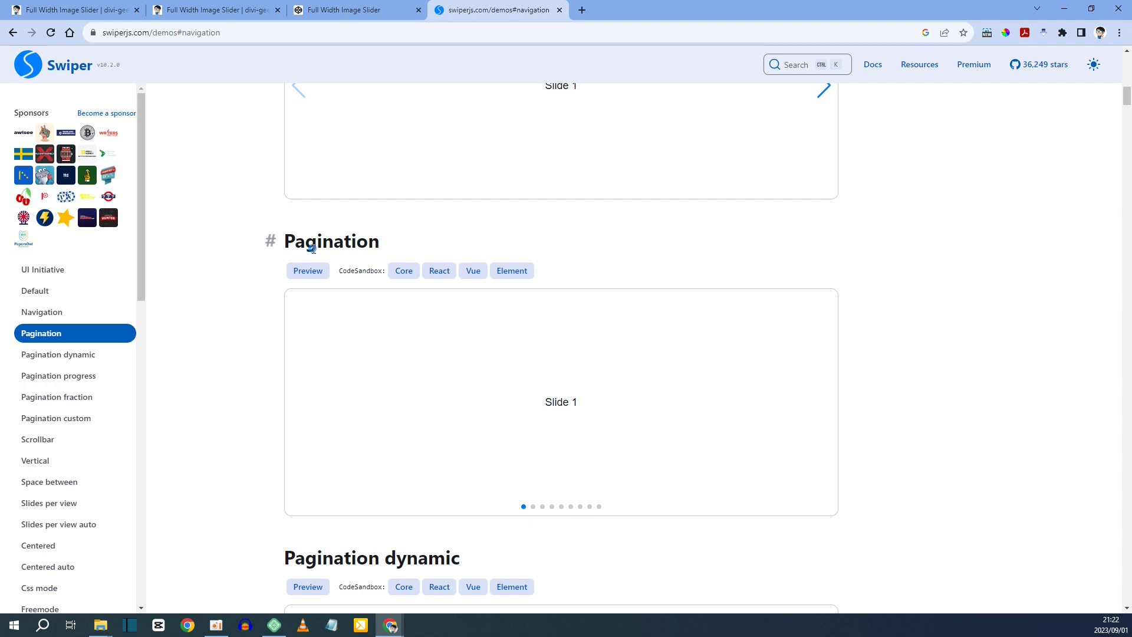
{"action": "left_click_drag", "start_coordinate": [313, 248], "coordinate": [365, 249]}
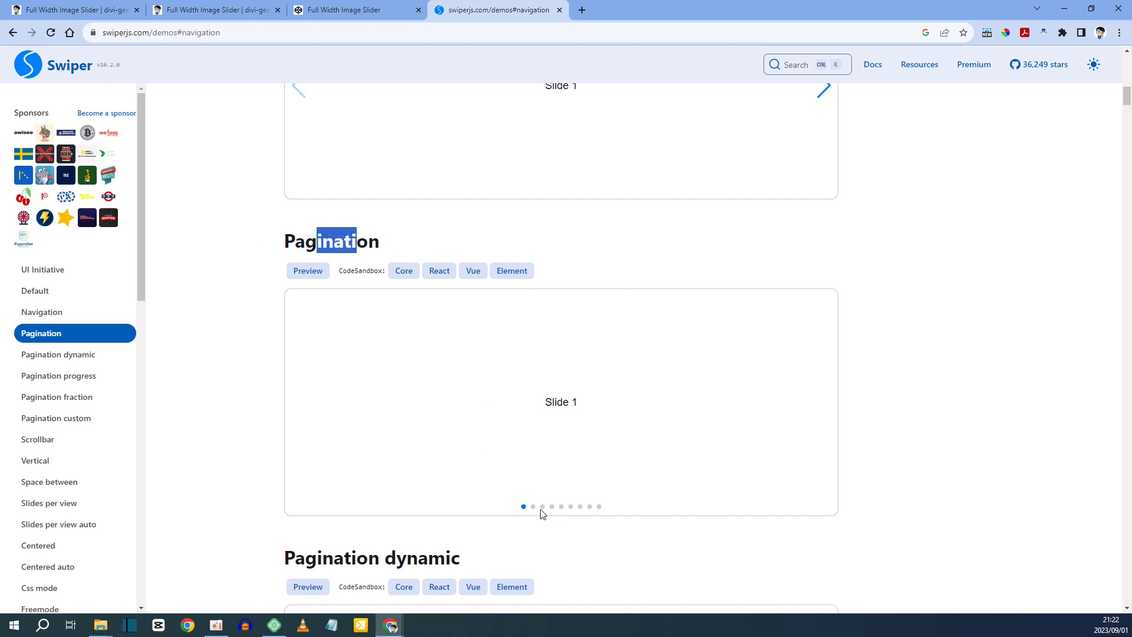
{"action": "left_click_drag", "start_coordinate": [572, 487], "coordinate": [447, 480]}
{"action": "left_click_drag", "start_coordinate": [629, 472], "coordinate": [462, 475]}
{"action": "left_click_drag", "start_coordinate": [506, 438], "coordinate": [643, 442]}
{"action": "left_click_drag", "start_coordinate": [472, 447], "coordinate": [614, 446]}
{"action": "scroll", "coordinate": [605, 439], "scroll_direction": "up", "scroll_amount": 2}
{"action": "scroll", "coordinate": [608, 444], "scroll_direction": "up", "scroll_amount": 1}
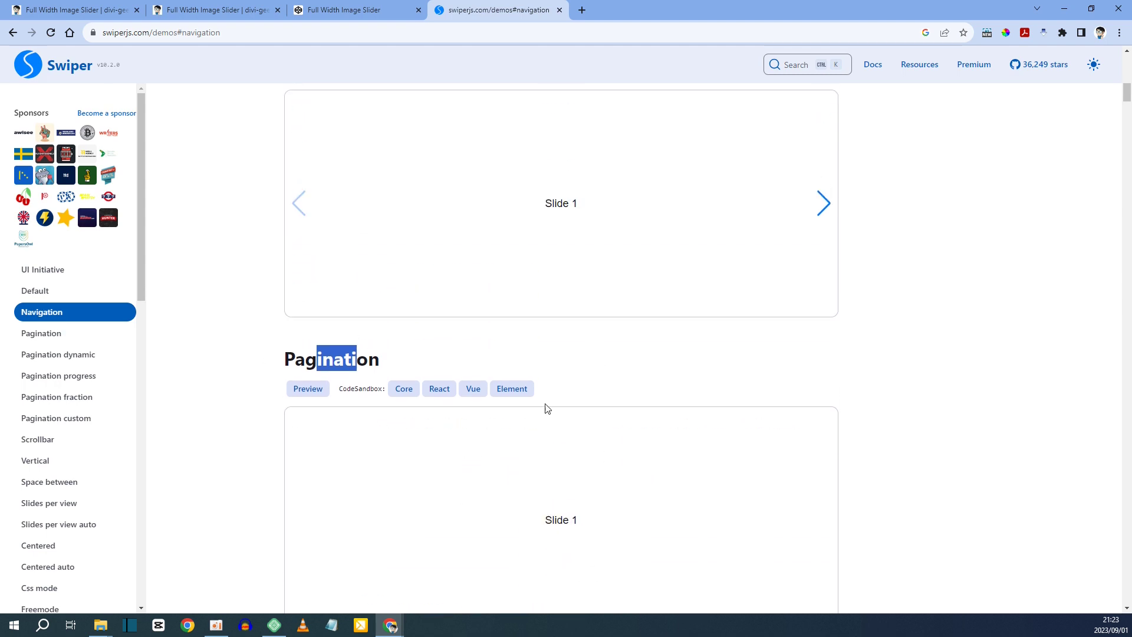
{"action": "scroll", "coordinate": [584, 359], "scroll_direction": "up", "scroll_amount": 1}
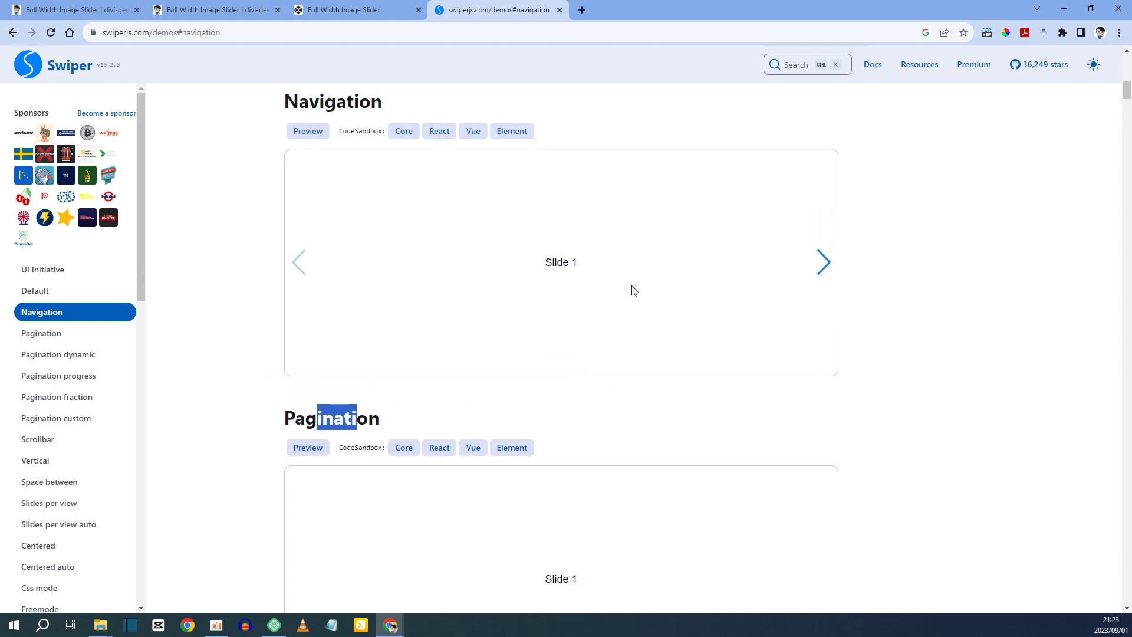
Step: Open the Core sandbox of the Navigation demo, looking over the Navigation and Pagination demos while it loads
{"action": "left_click", "coordinate": [410, 133]}
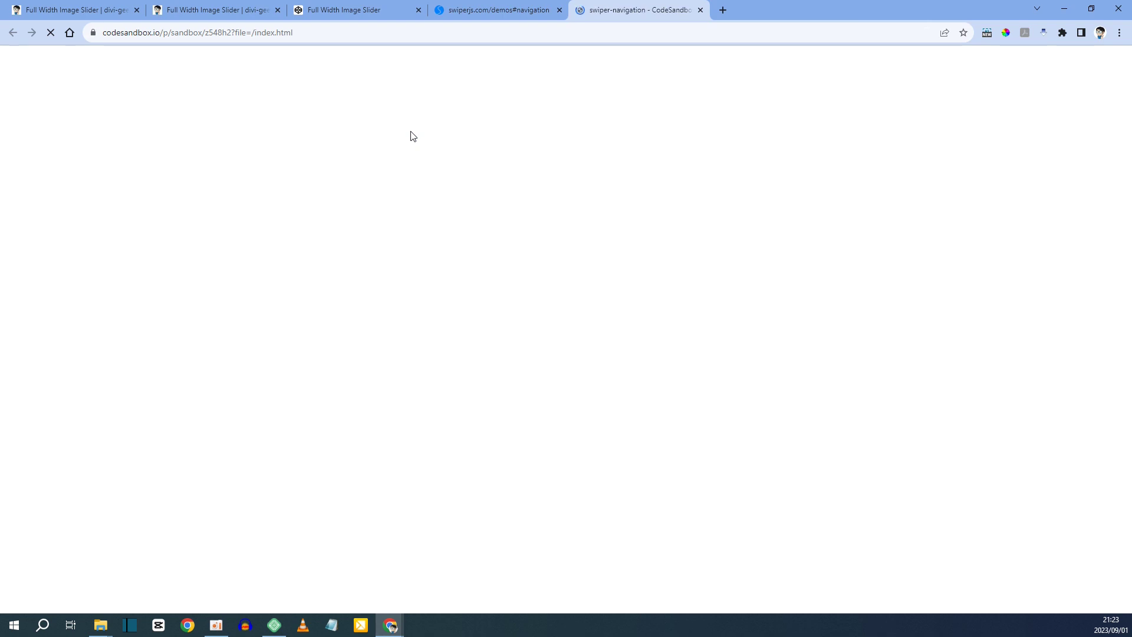
{"action": "left_click", "coordinate": [472, 9]}
{"action": "scroll", "coordinate": [490, 321], "scroll_direction": "down", "scroll_amount": 6}
{"action": "scroll", "coordinate": [421, 424], "scroll_direction": "up", "scroll_amount": 5}
{"action": "scroll", "coordinate": [422, 419], "scroll_direction": "up", "scroll_amount": 1}
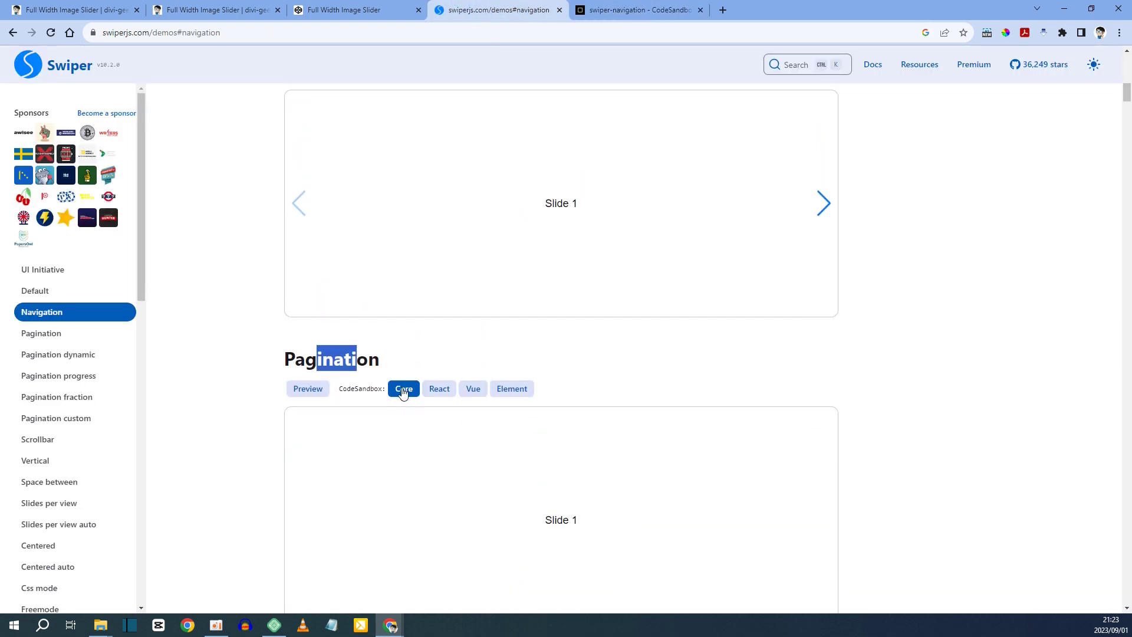
{"action": "scroll", "coordinate": [445, 336], "scroll_direction": "up", "scroll_amount": 3}
{"action": "scroll", "coordinate": [453, 329], "scroll_direction": "up", "scroll_amount": 1}
{"action": "scroll", "coordinate": [527, 333], "scroll_direction": "down", "scroll_amount": 2}
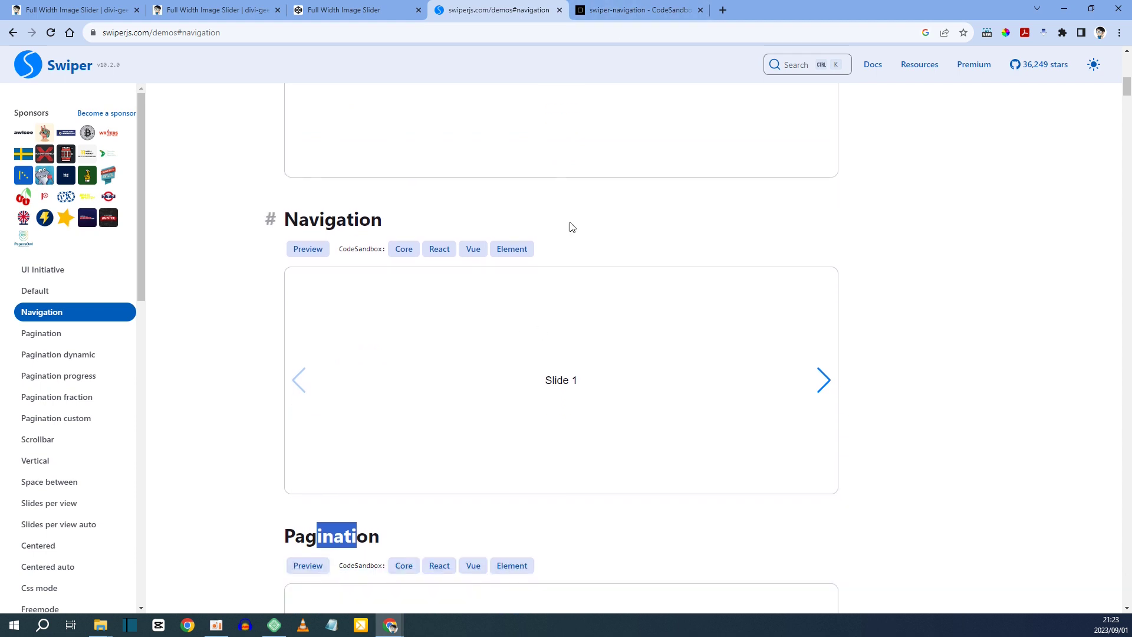
{"action": "left_click", "coordinate": [620, 5]}
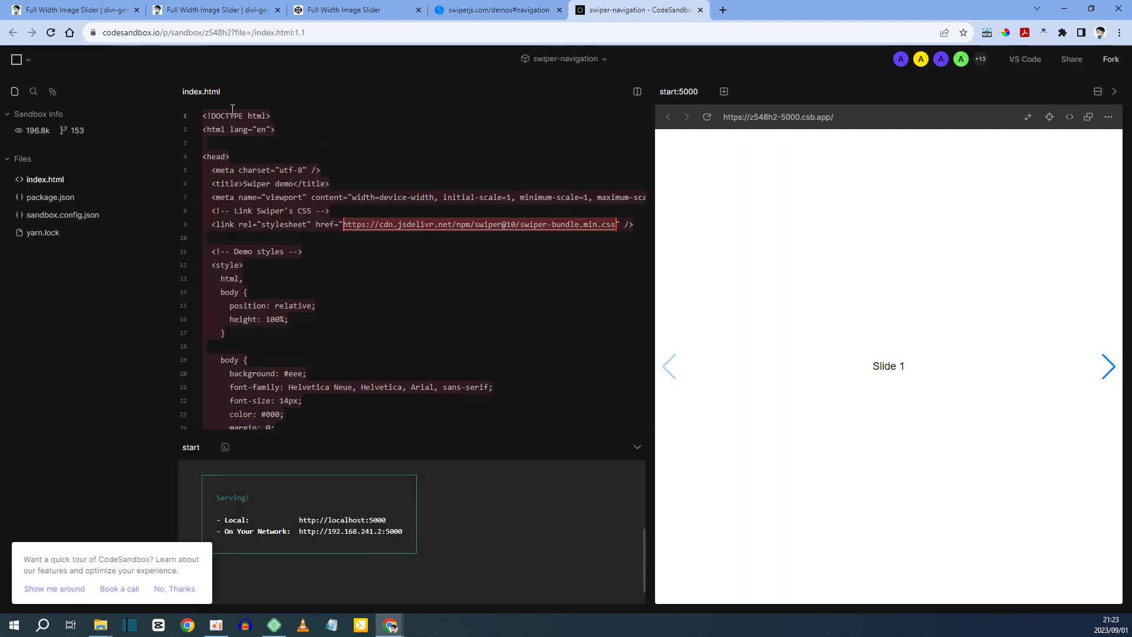
Step: Examine index.html of the navigation sandbox, from the slide styles to the body markup with the slides and navigation buttons
{"action": "scroll", "coordinate": [274, 194], "scroll_direction": "down", "scroll_amount": 15}
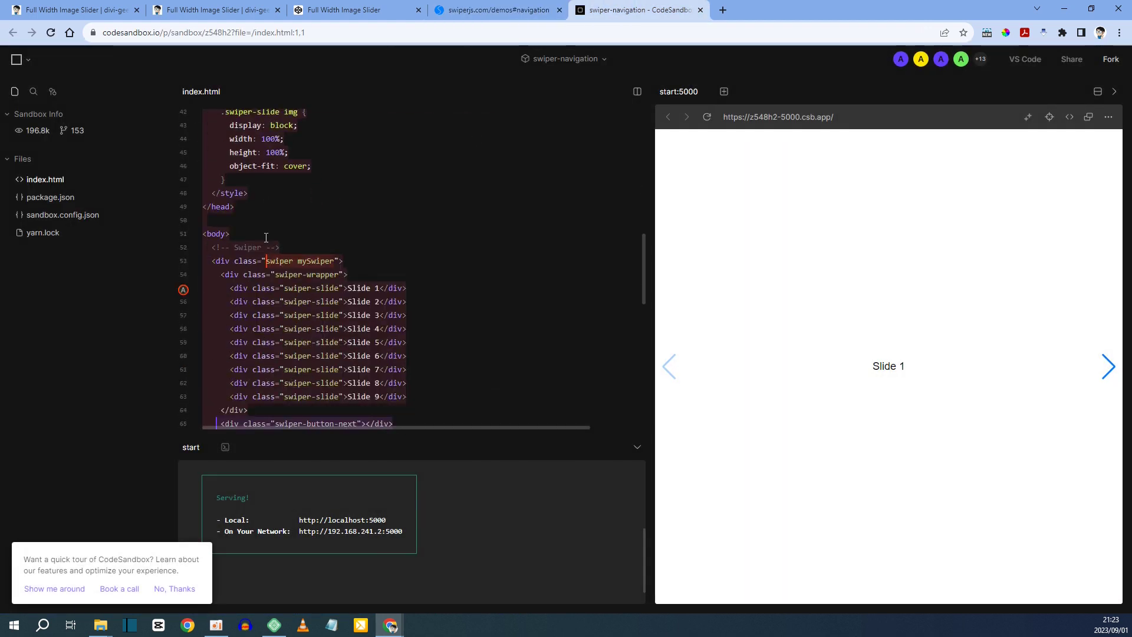
{"action": "scroll", "coordinate": [266, 239], "scroll_direction": "up", "scroll_amount": 15}
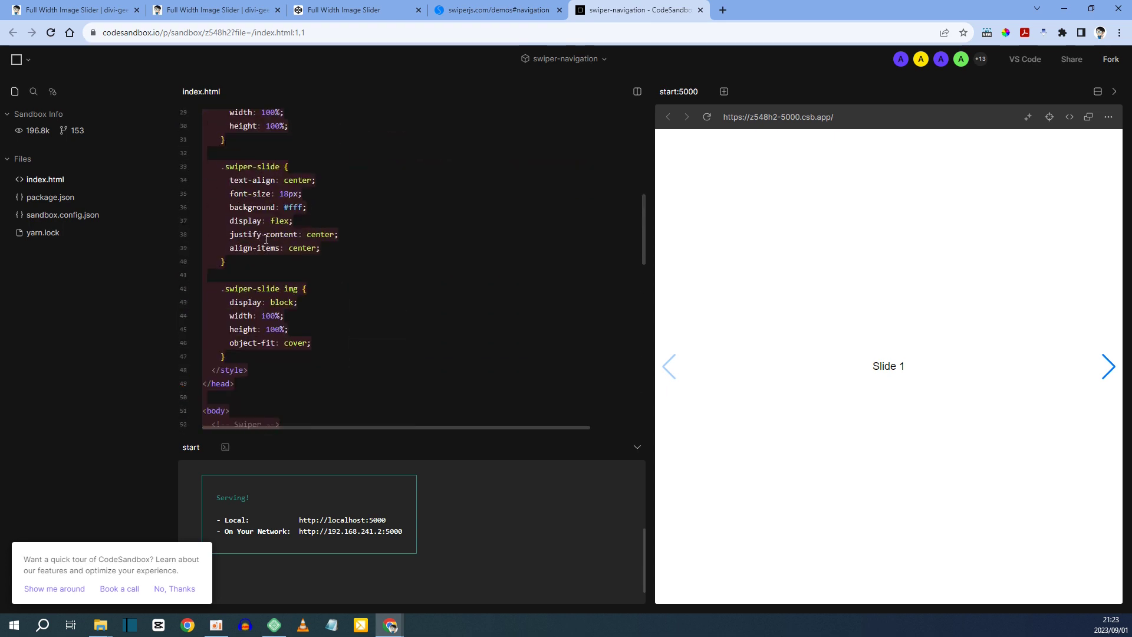
{"action": "scroll", "coordinate": [266, 238], "scroll_direction": "down", "scroll_amount": 13}
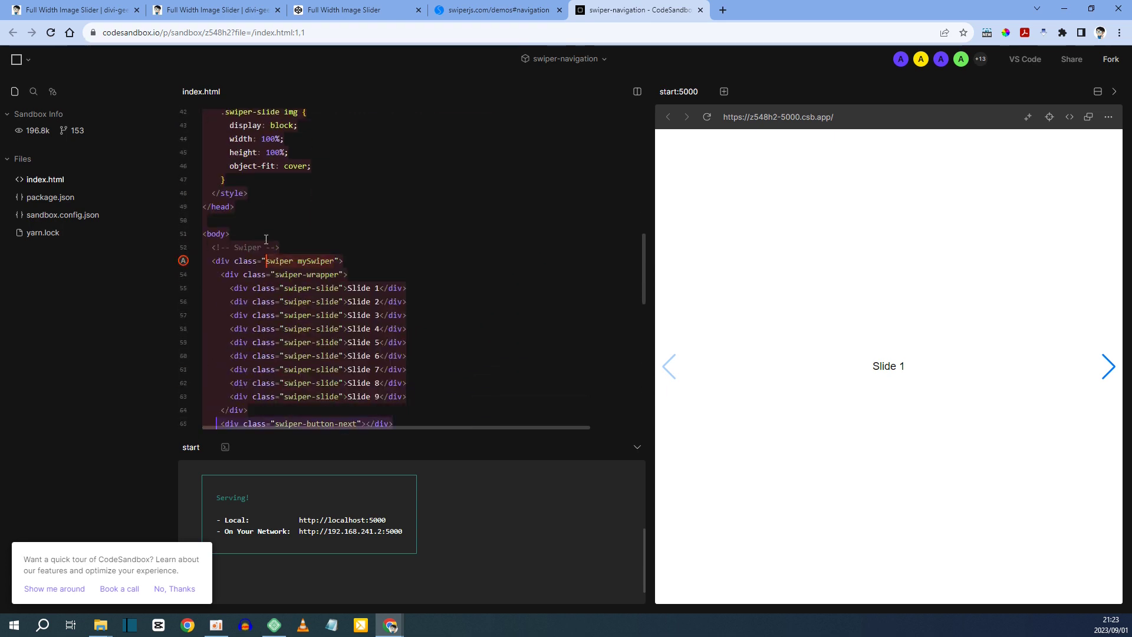
{"action": "scroll", "coordinate": [281, 275], "scroll_direction": "up", "scroll_amount": 3}
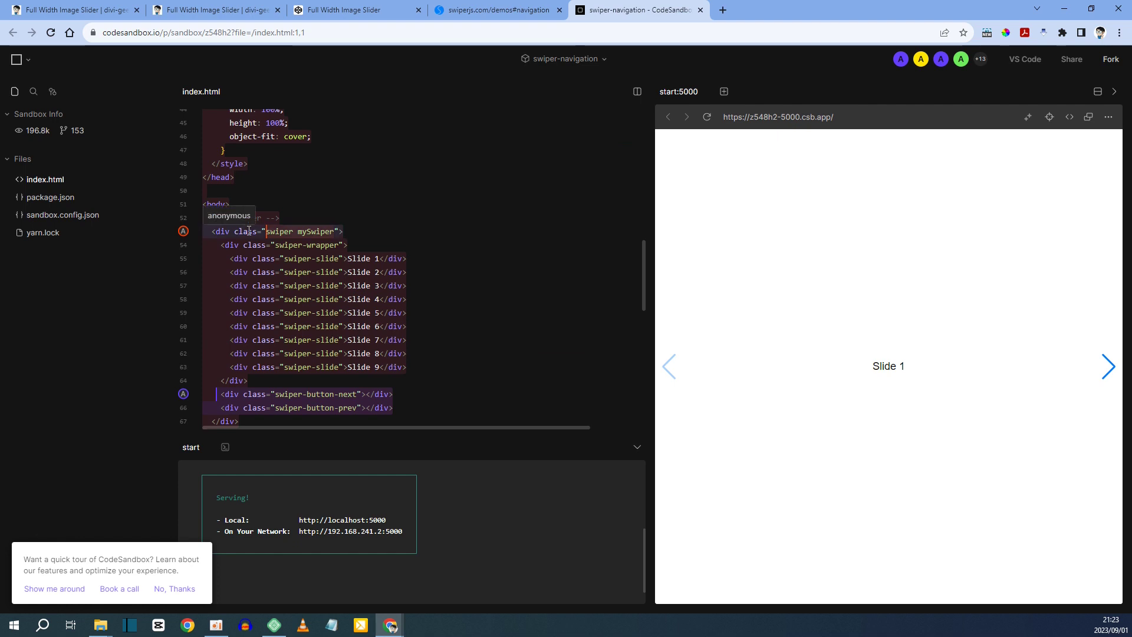
{"action": "scroll", "coordinate": [251, 216], "scroll_direction": "down", "scroll_amount": 2}
{"action": "left_click_drag", "start_coordinate": [203, 144], "coordinate": [256, 366]}
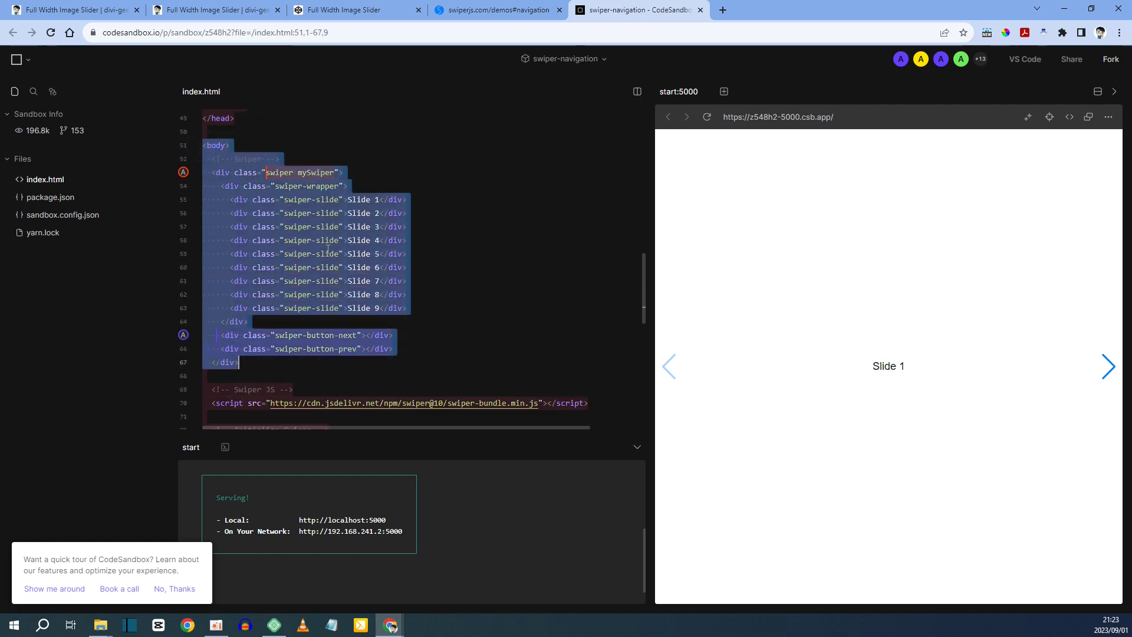
{"action": "left_click", "coordinate": [457, 201]}
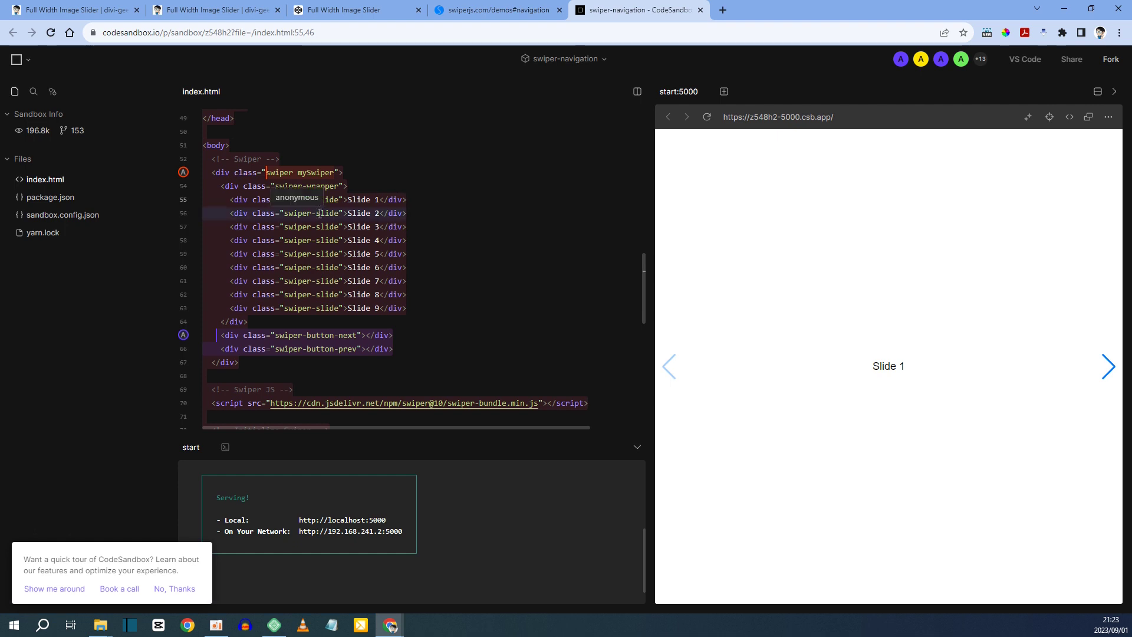
{"action": "left_click", "coordinate": [416, 186]}
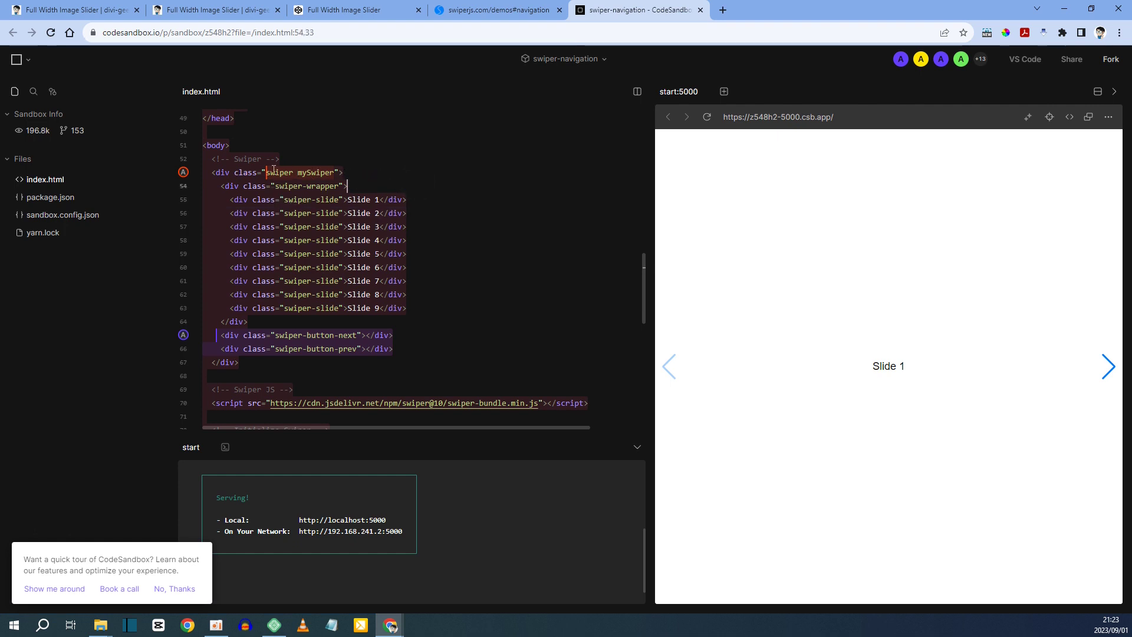
Step: Examine the class names on the Swiper container, wrapper, slides, and next and previous buttons in the markup
{"action": "left_click_drag", "start_coordinate": [267, 172], "coordinate": [293, 174]}
{"action": "left_click", "coordinate": [304, 172]}
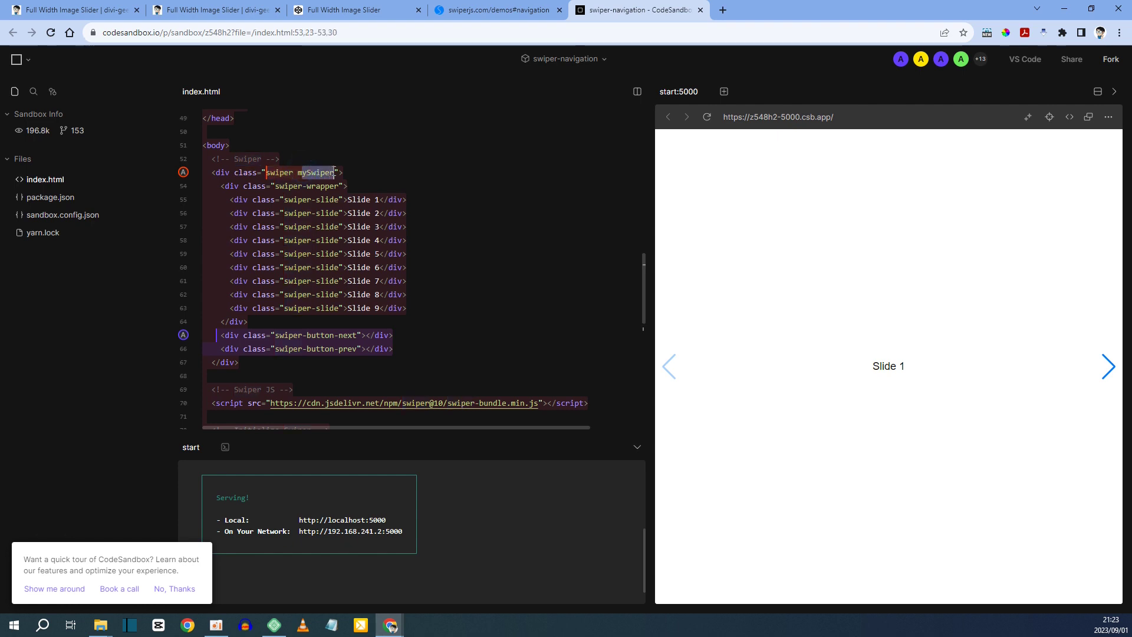
{"action": "left_click", "coordinate": [320, 173]}
{"action": "left_click_drag", "start_coordinate": [294, 172], "coordinate": [332, 176]}
{"action": "left_click", "coordinate": [332, 174]}
{"action": "left_click", "coordinate": [272, 172]}
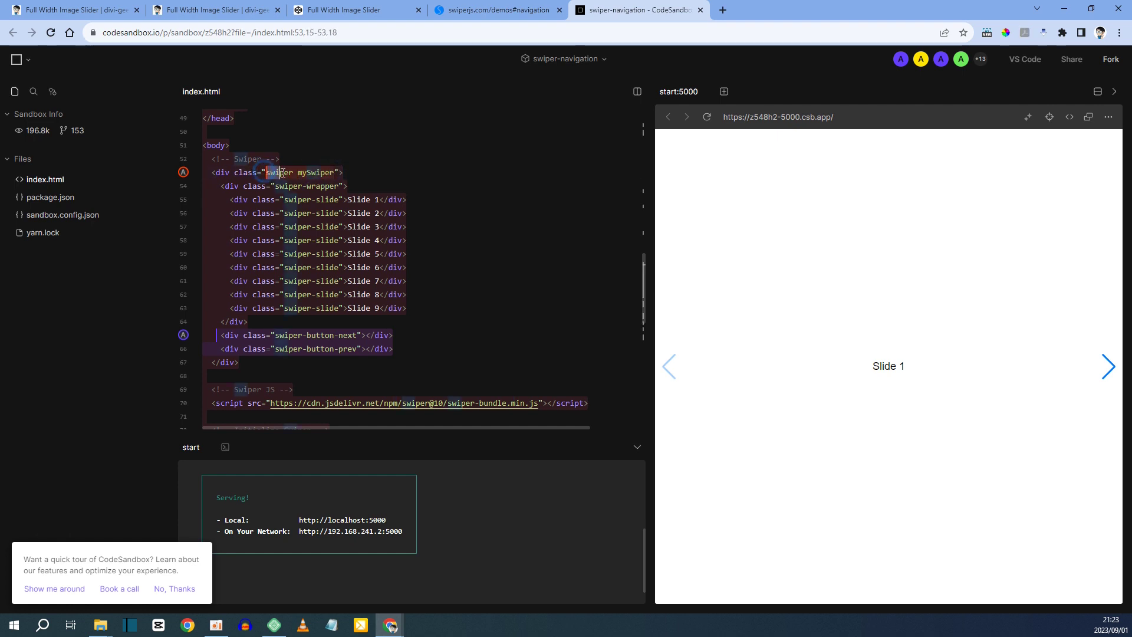
{"action": "left_click_drag", "start_coordinate": [275, 187], "coordinate": [348, 201]}
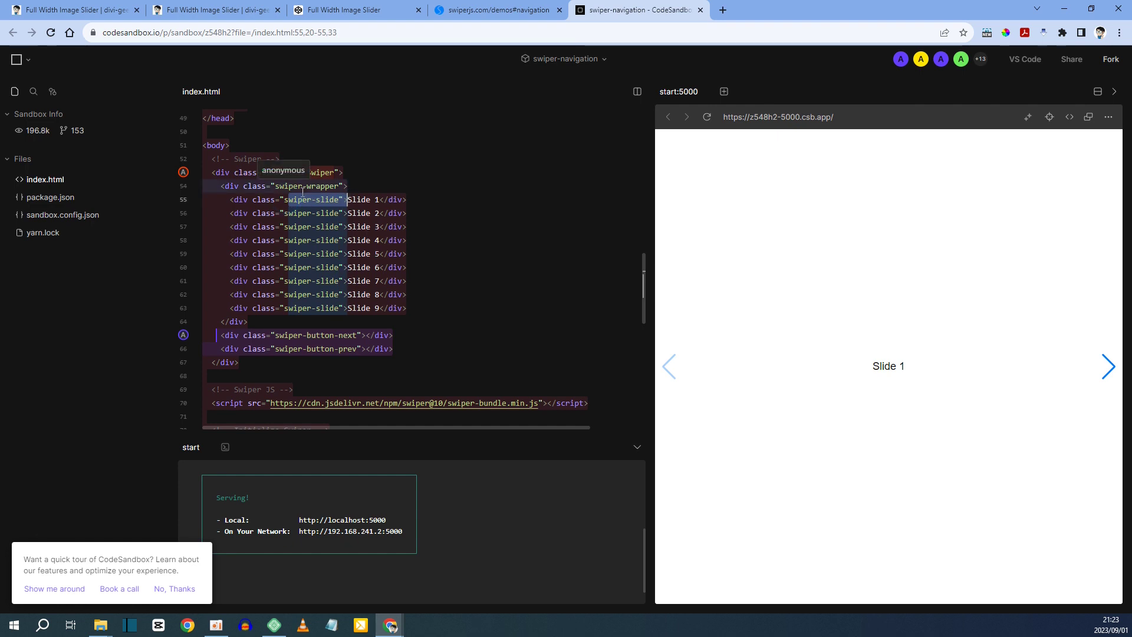
{"action": "left_click", "coordinate": [321, 333]}
{"action": "left_click_drag", "start_coordinate": [276, 336], "coordinate": [361, 335]}
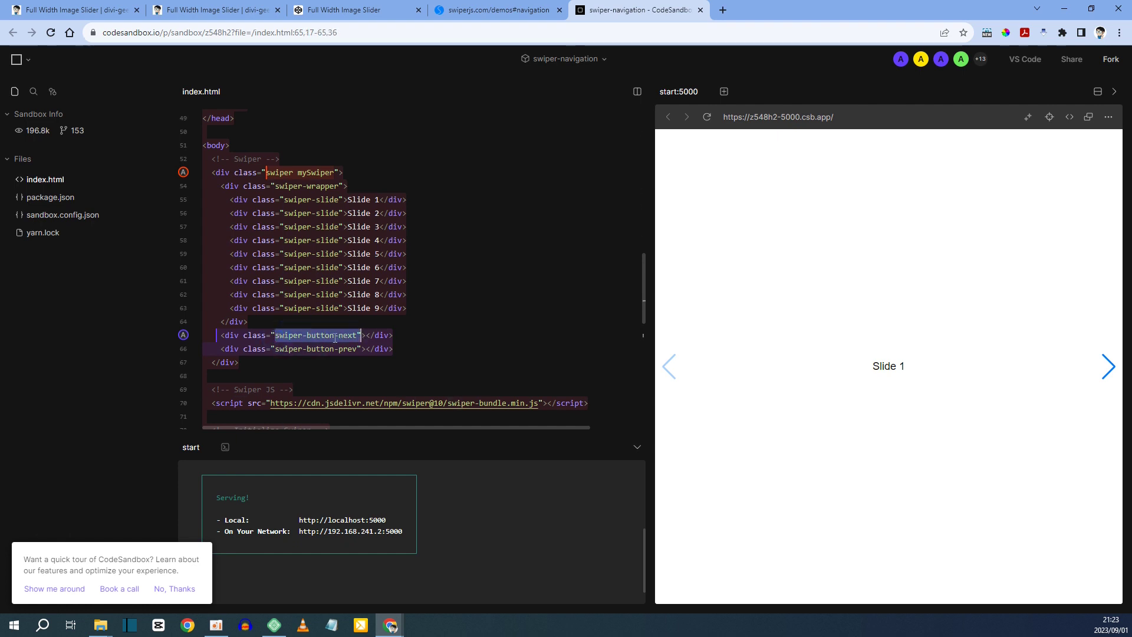
{"action": "left_click_drag", "start_coordinate": [277, 351], "coordinate": [321, 349]}
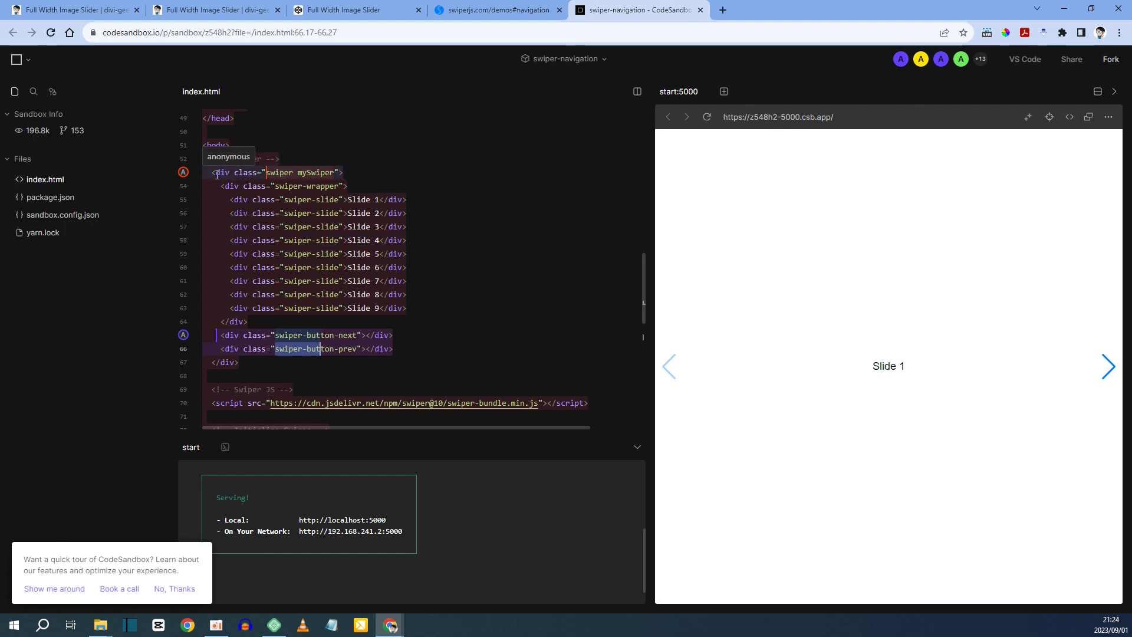
Step: Copy the class names "swiper mySwiper" from the outer container div in index.html
{"action": "left_click_drag", "start_coordinate": [213, 172], "coordinate": [354, 171]}
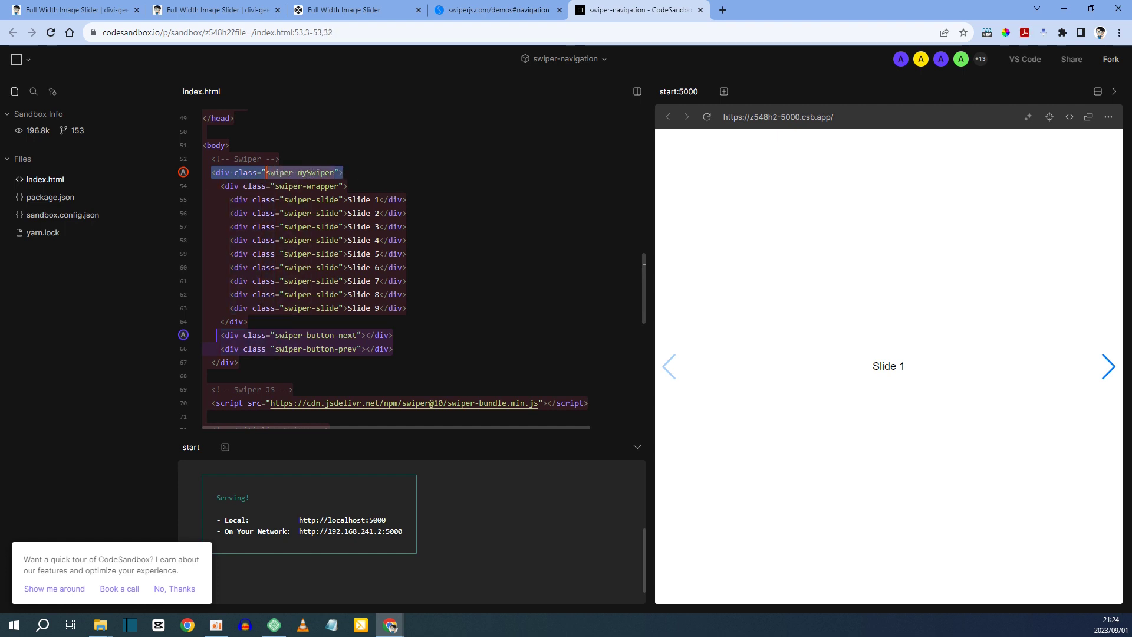
{"action": "left_click", "coordinate": [277, 174]}
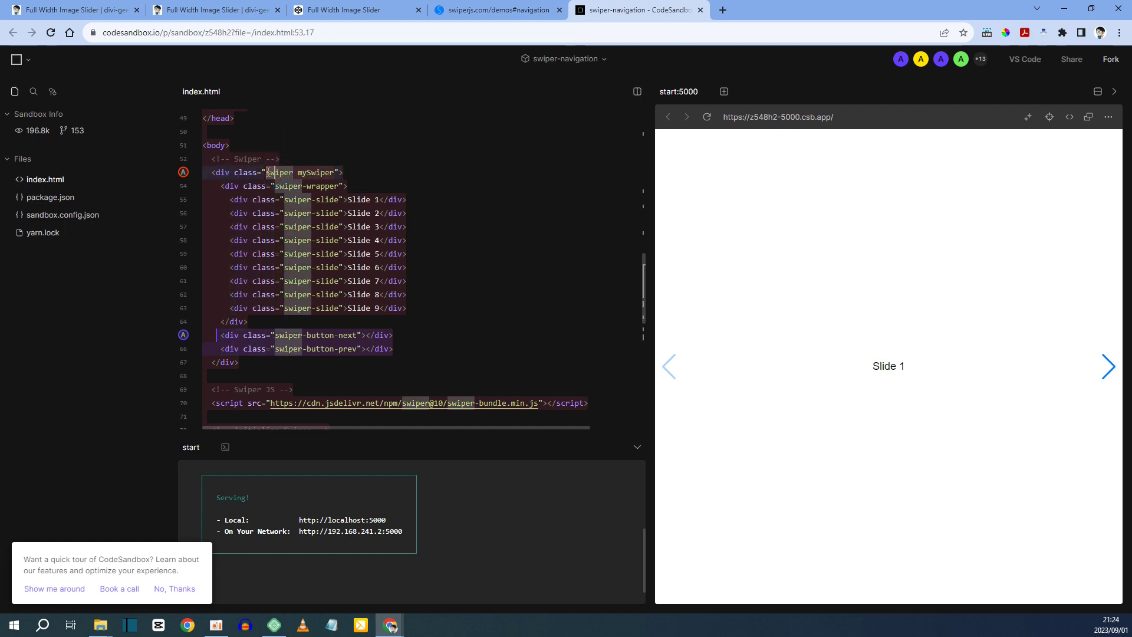
{"action": "double_click", "coordinate": [270, 172]}
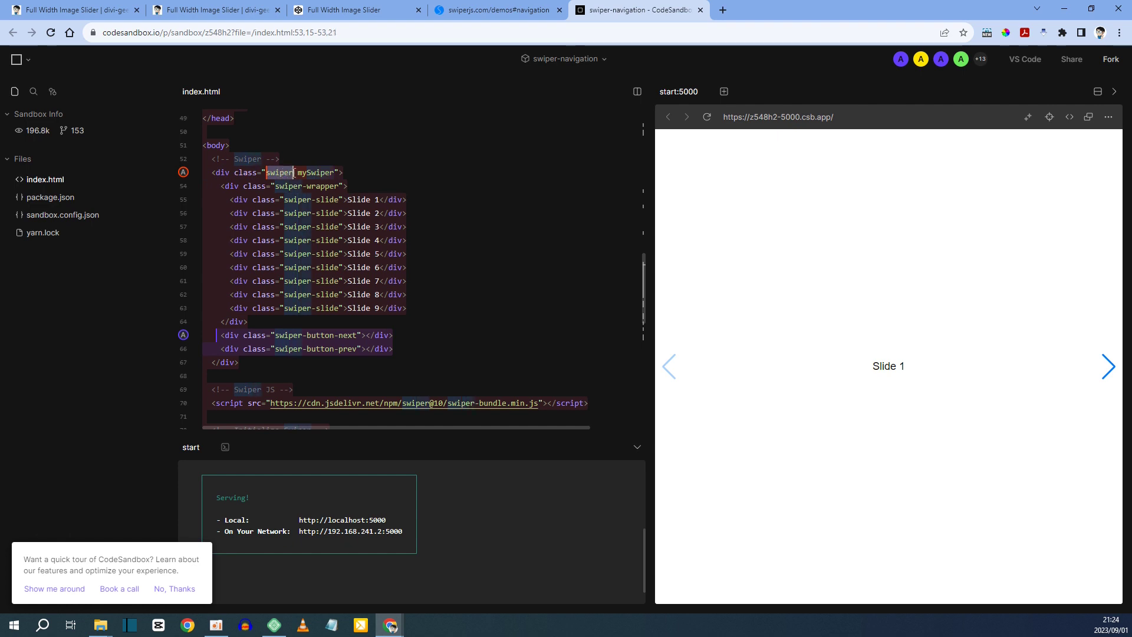
{"action": "left_click", "coordinate": [316, 172], "text": "shift"}
{"action": "left_click_drag", "start_coordinate": [331, 171], "coordinate": [336, 171]}
{"action": "key", "text": "ctrl+c"}
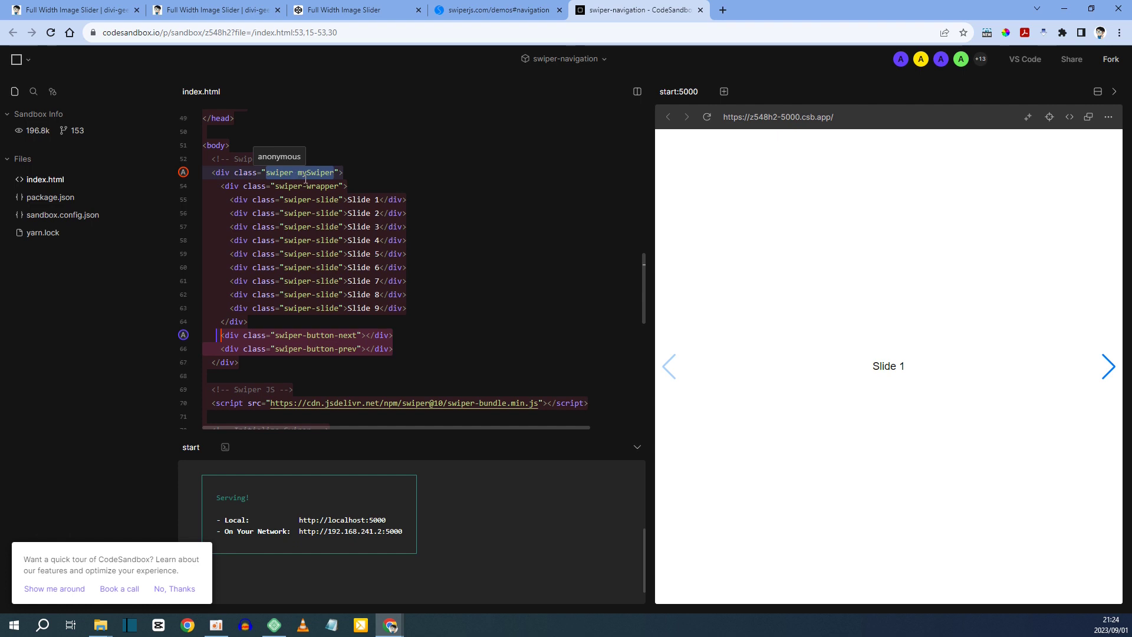
Step: In the Divi Visual Builder, insert an empty single-column row below the "Image Slider Section" heading row
{"action": "left_click", "coordinate": [226, 10]}
{"action": "scroll", "coordinate": [366, 192], "scroll_direction": "down", "scroll_amount": 2}
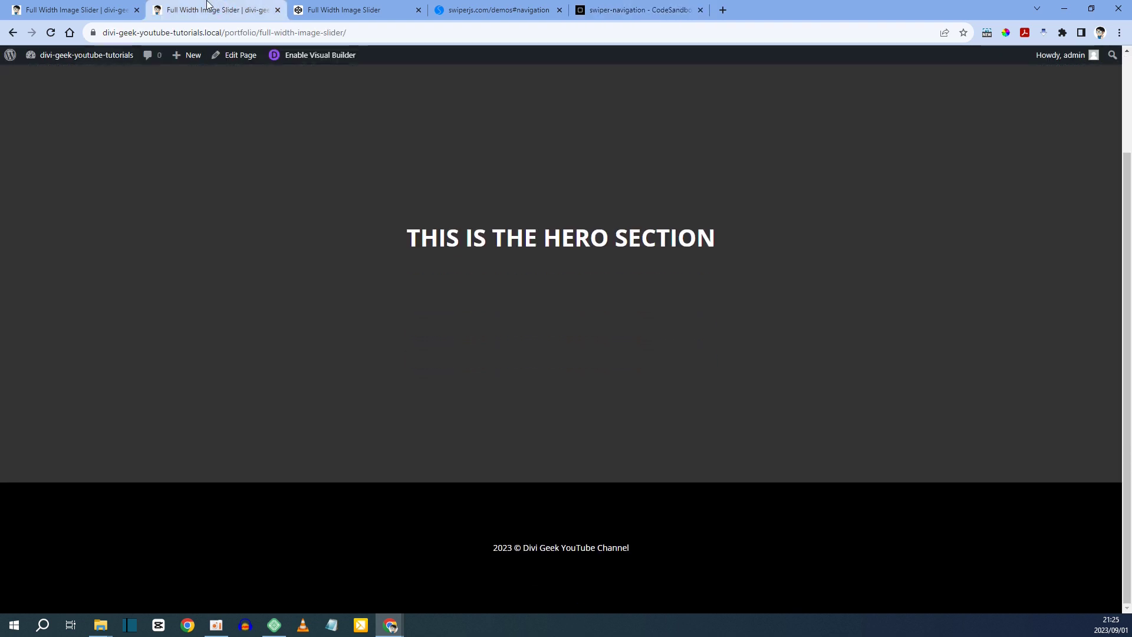
{"action": "left_click", "coordinate": [73, 10]}
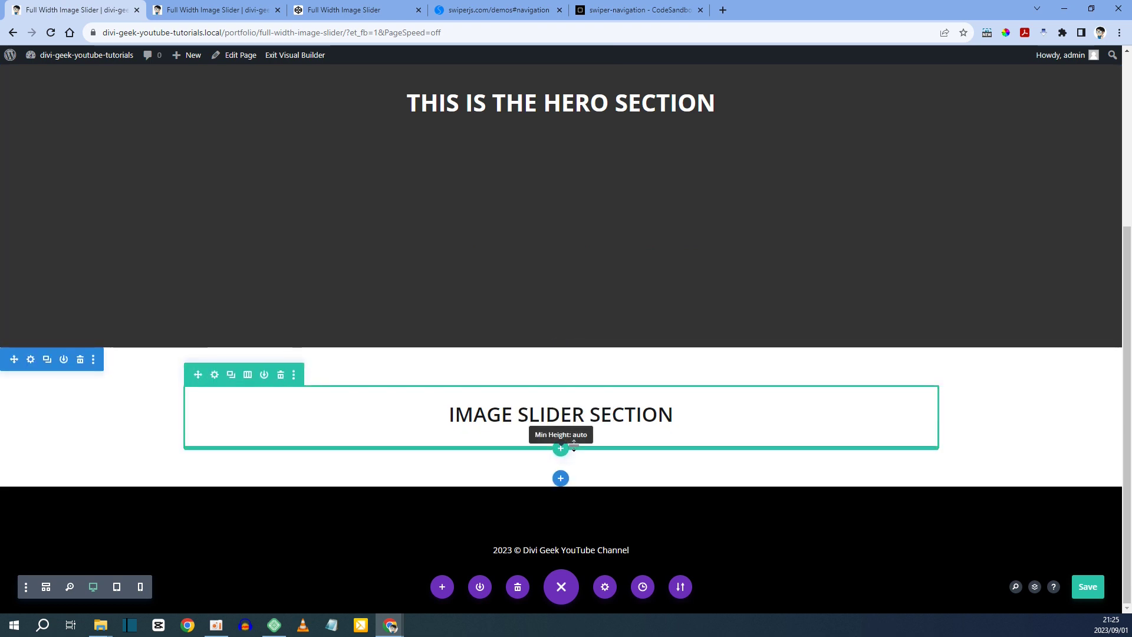
{"action": "left_click", "coordinate": [561, 449]}
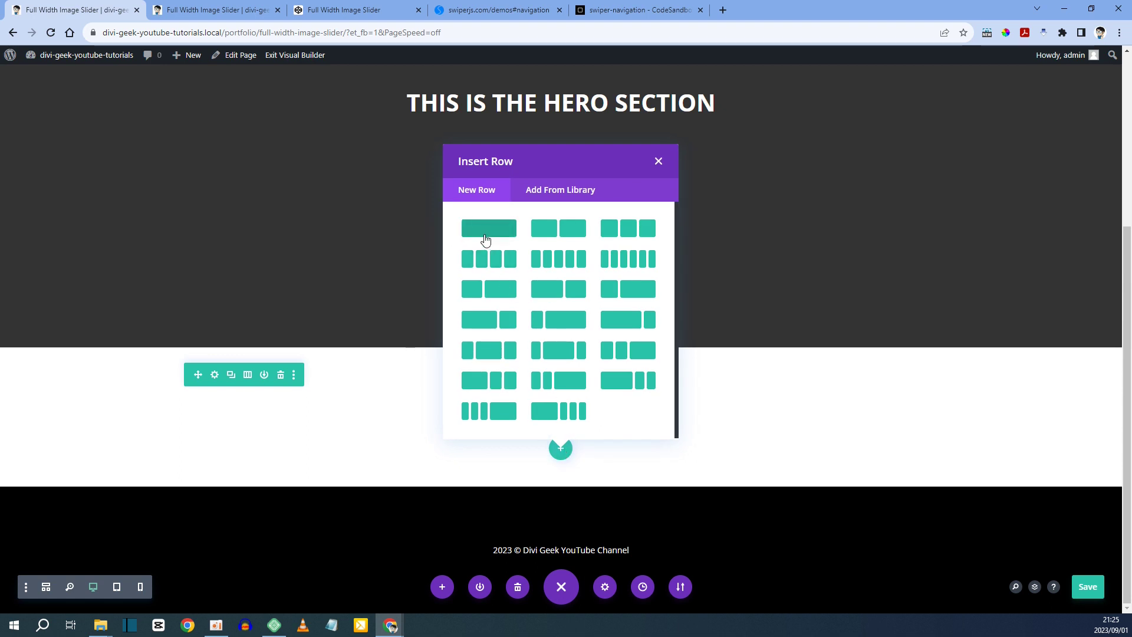
{"action": "left_click", "coordinate": [485, 239]}
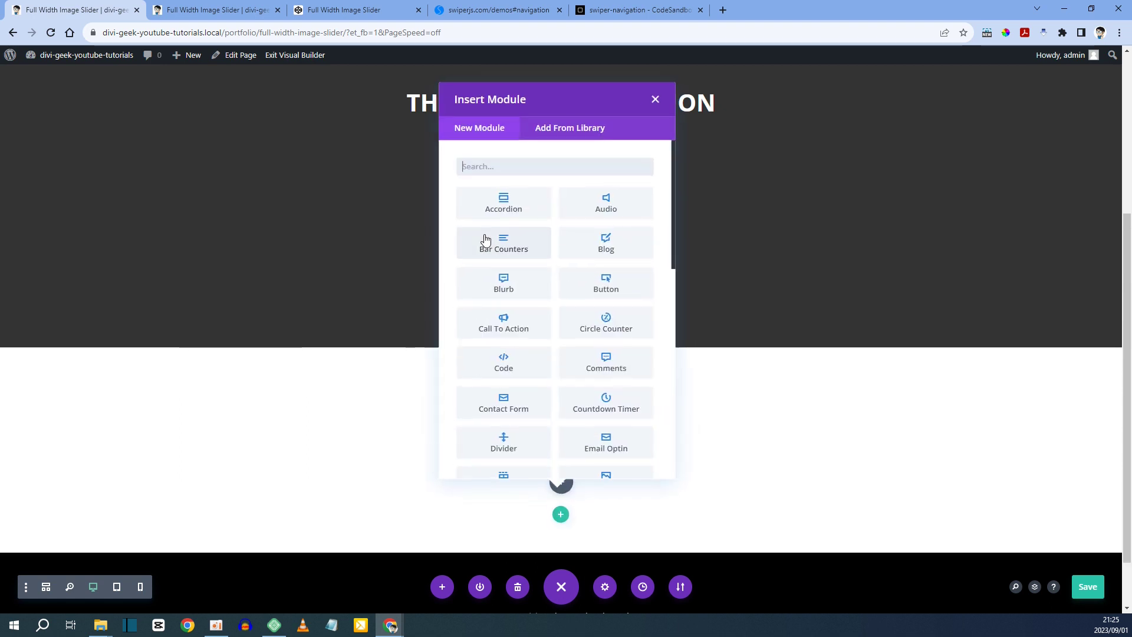
{"action": "left_click", "coordinate": [654, 100]}
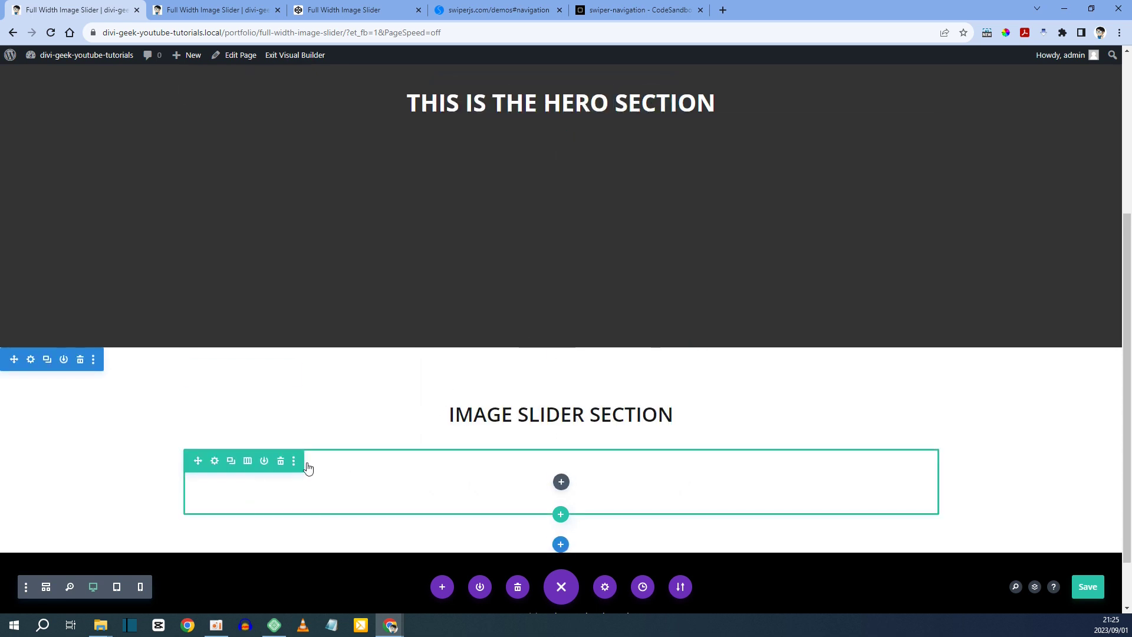
Step: Open the new row's settings and paste "swiper mySwiper" as its CSS class
{"action": "left_click", "coordinate": [495, 10]}
{"action": "key", "text": "ctrl+Tab"}
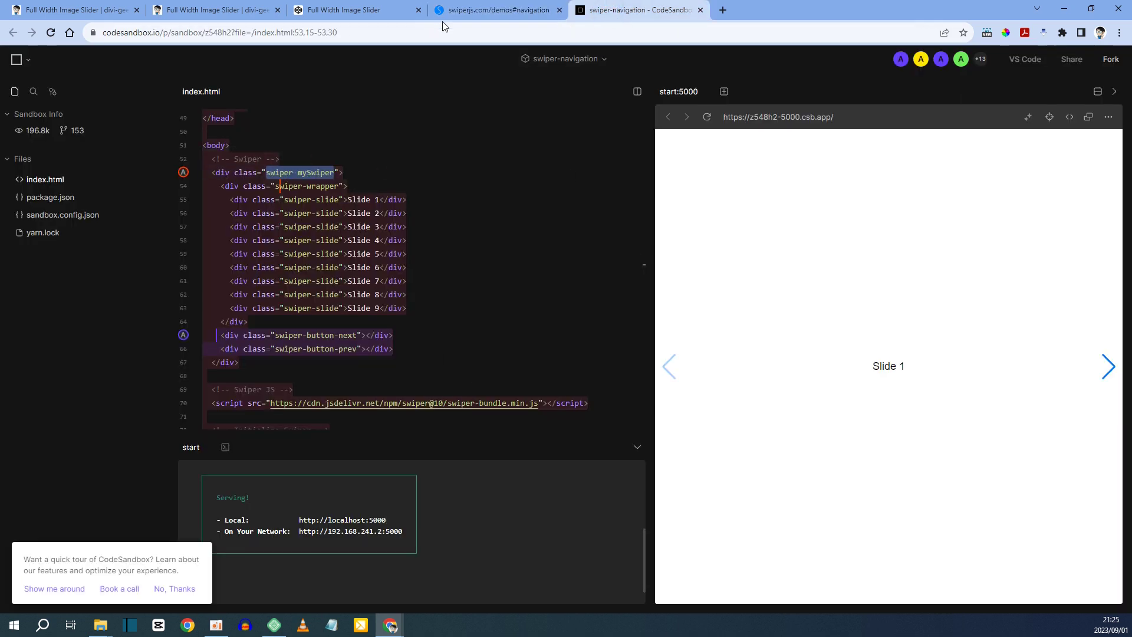
{"action": "left_click", "coordinate": [99, 7]}
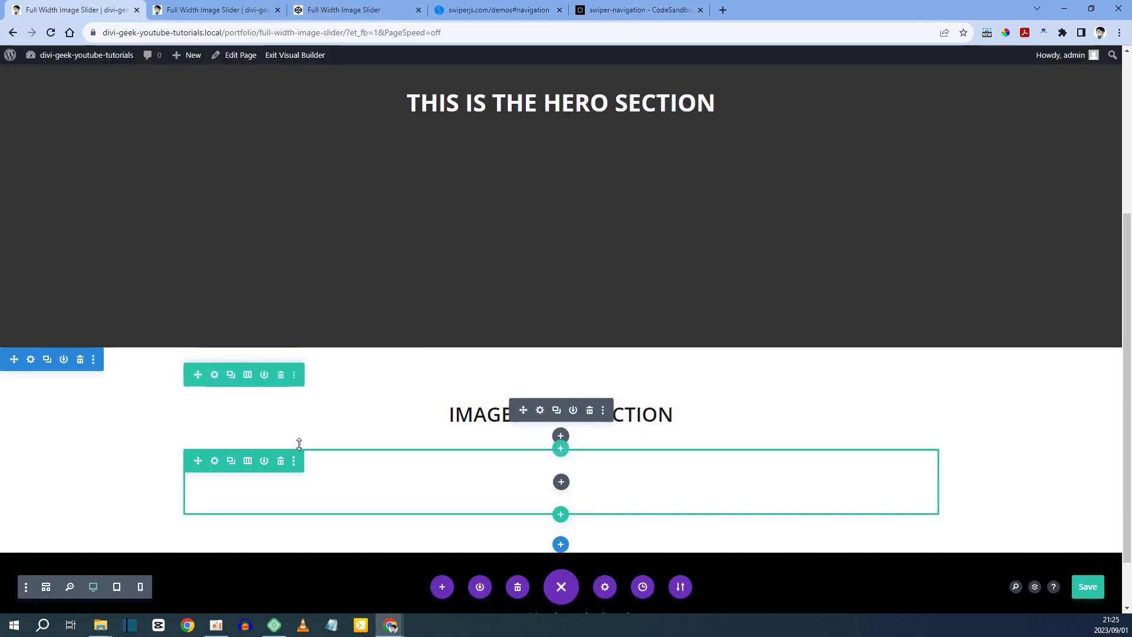
{"action": "left_click", "coordinate": [214, 462]}
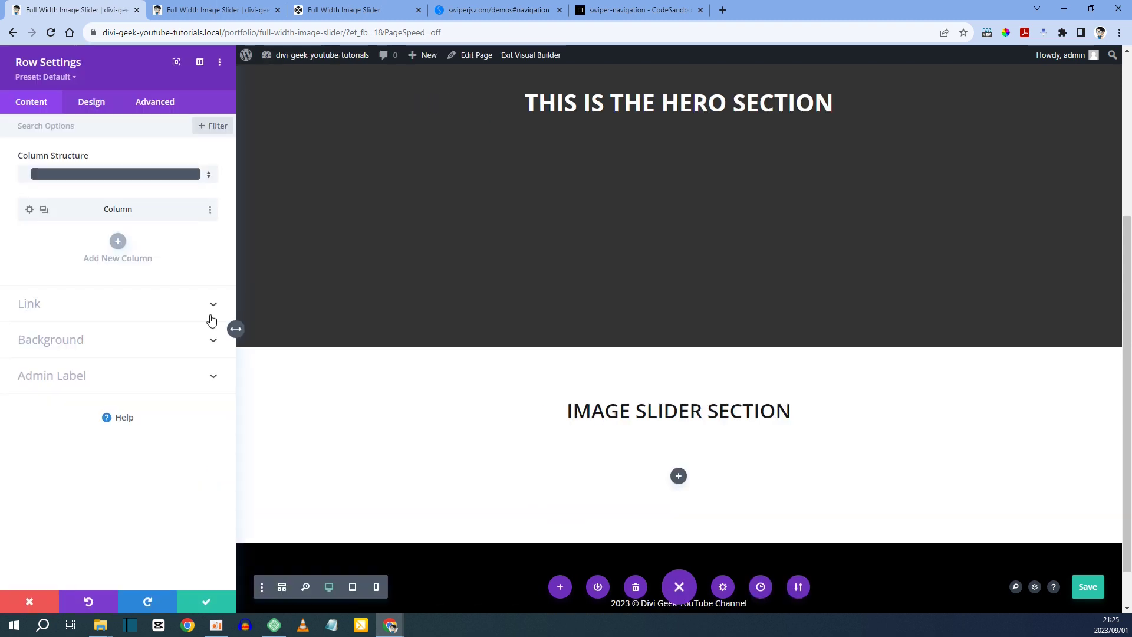
{"action": "left_click", "coordinate": [156, 100]}
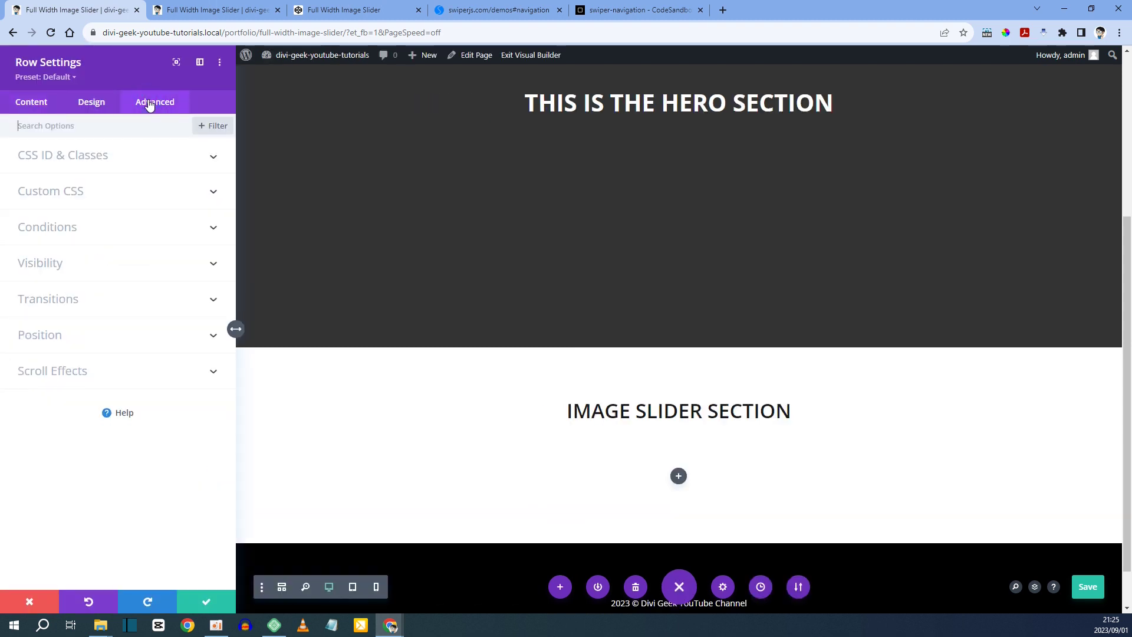
{"action": "left_click", "coordinate": [74, 158]}
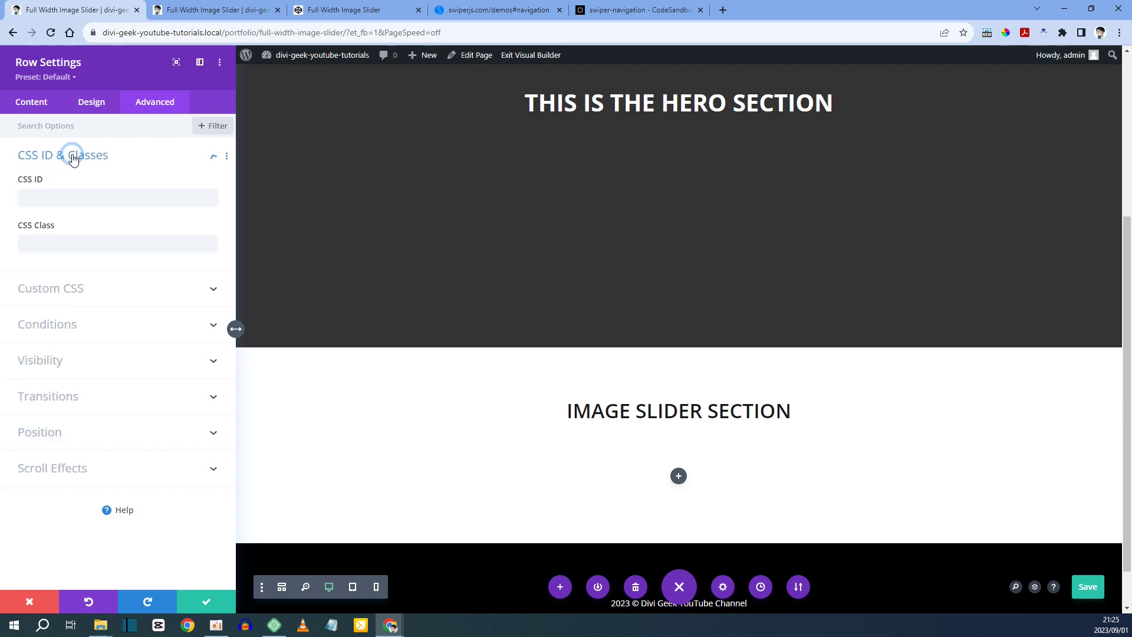
{"action": "left_click", "coordinate": [52, 239]}
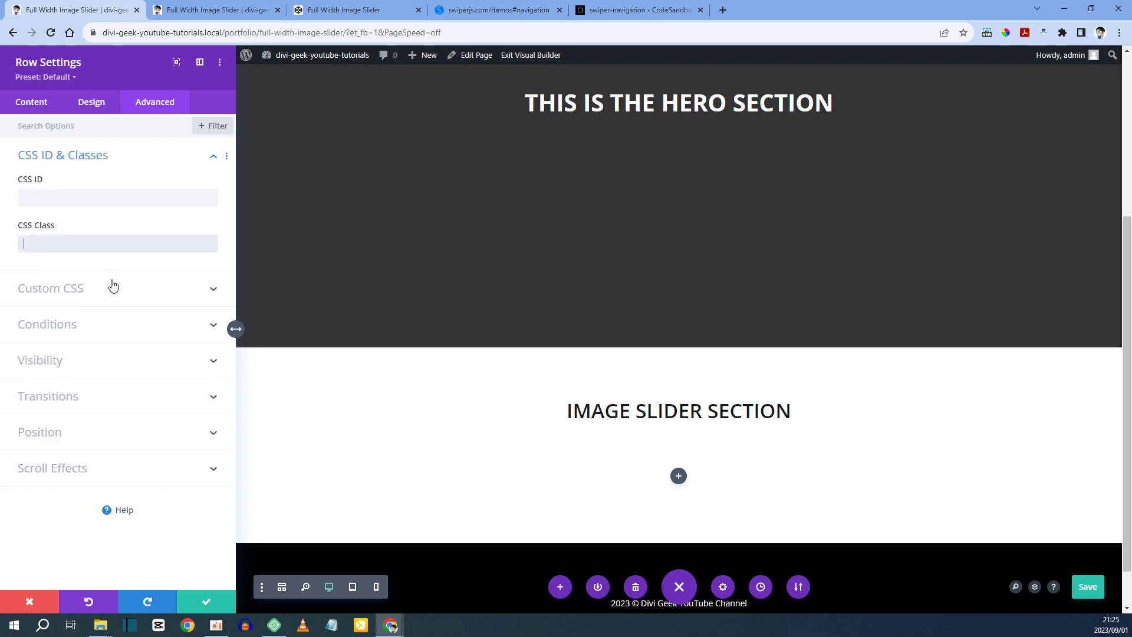
{"action": "key", "text": "ctrl+v"}
Step: Select the class name "mySwiper" within the row's CSS class value
{"action": "double_click", "coordinate": [75, 244]}
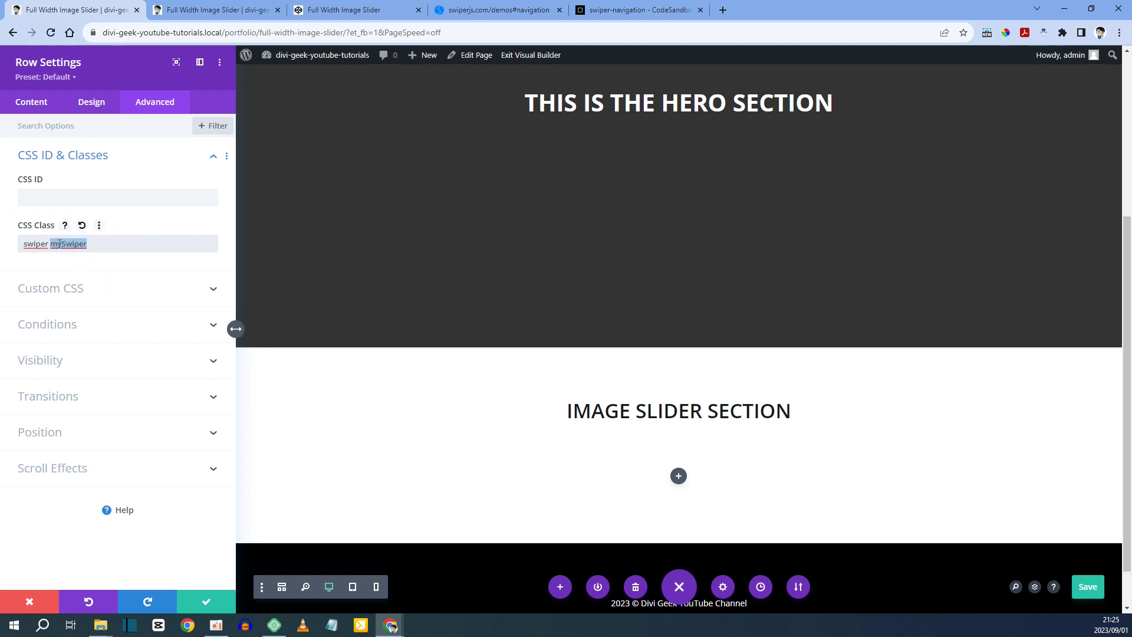
{"action": "double_click", "coordinate": [34, 243]}
{"action": "left_click", "coordinate": [83, 244]}
{"action": "double_click", "coordinate": [41, 244]}
{"action": "double_click", "coordinate": [70, 243]}
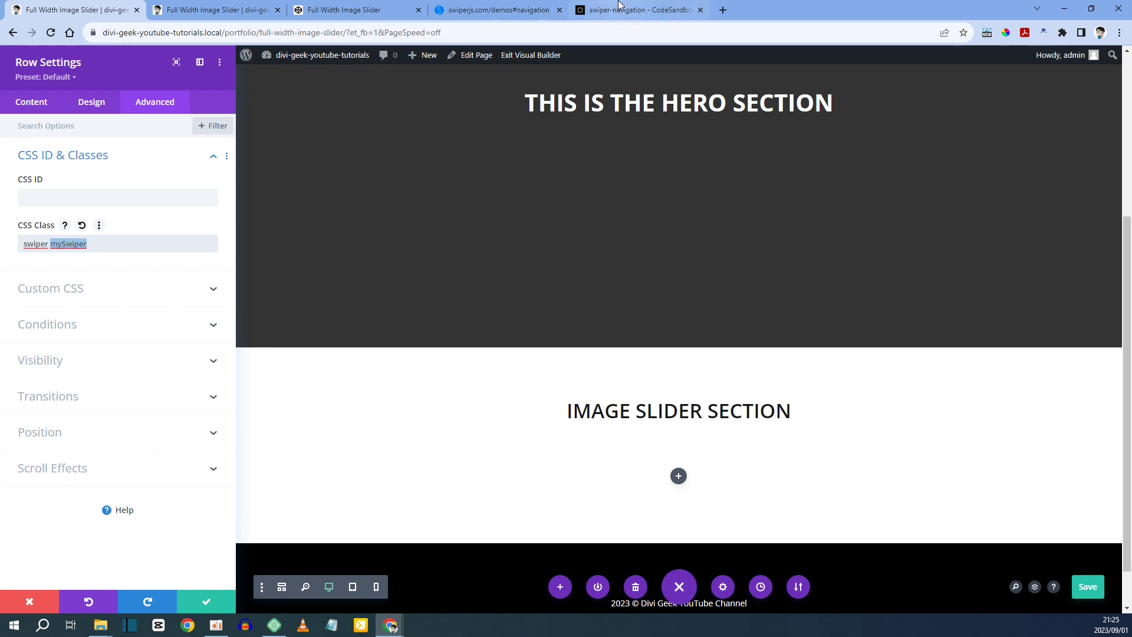
Step: Switch to the CodePen pen and copy the ID name "image-slider", without the hash, from the new Swiper call in the JavaScript
{"action": "left_click", "coordinate": [360, 9]}
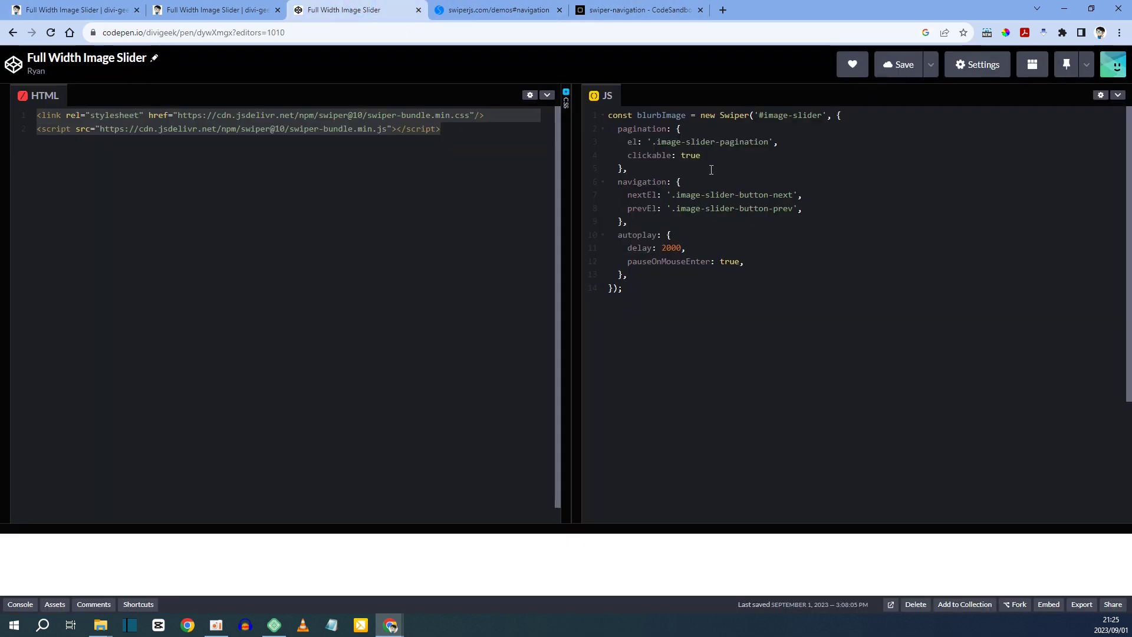
{"action": "left_click", "coordinate": [765, 115]}
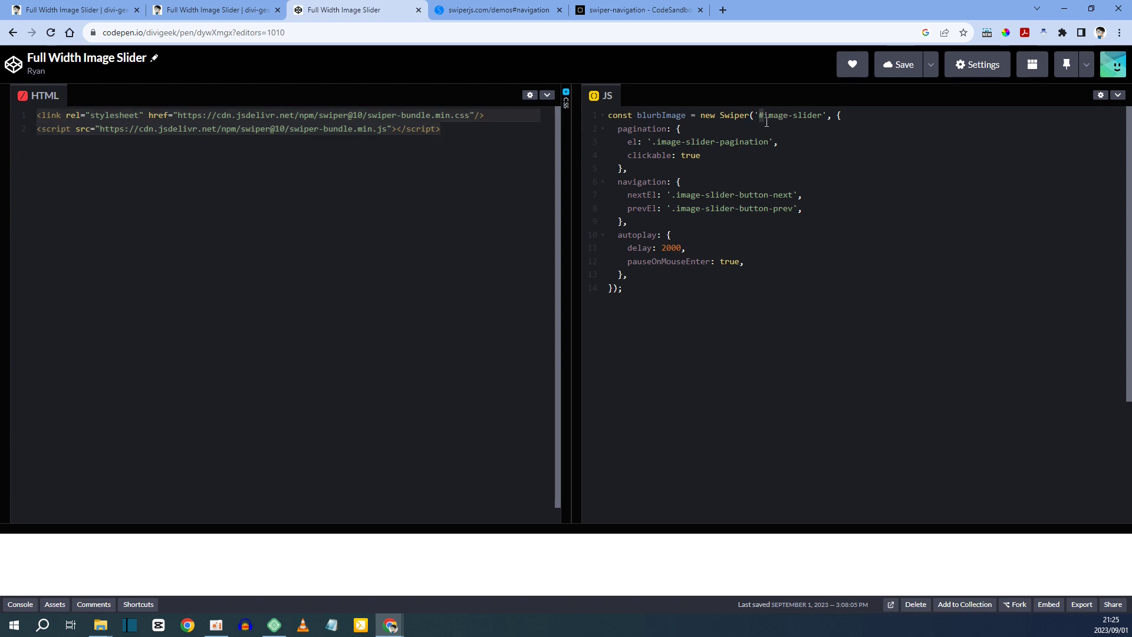
{"action": "left_click", "coordinate": [763, 115]}
{"action": "left_click", "coordinate": [766, 115]}
{"action": "double_click", "coordinate": [770, 115]}
{"action": "left_click_drag", "start_coordinate": [776, 113], "coordinate": [823, 115]}
{"action": "right_click", "coordinate": [813, 115]}
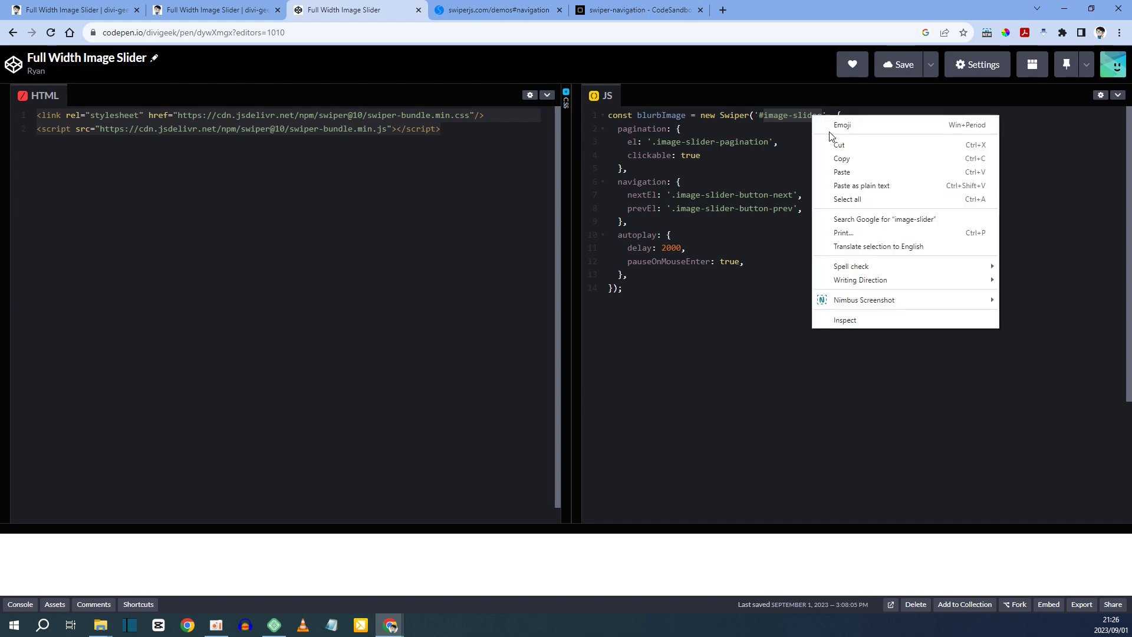
{"action": "left_click", "coordinate": [836, 151]}
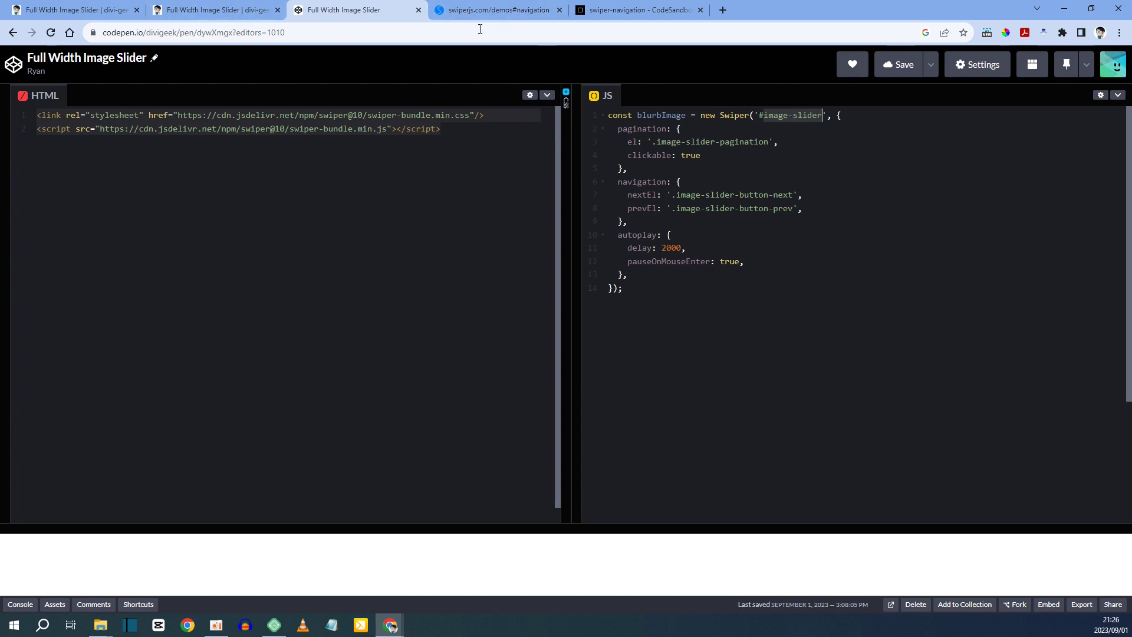
Step: Back in the Divi row settings, remove "mySwiper" from the CSS class, paste "image-slider" as the CSS ID, and save
{"action": "left_click", "coordinate": [70, 10]}
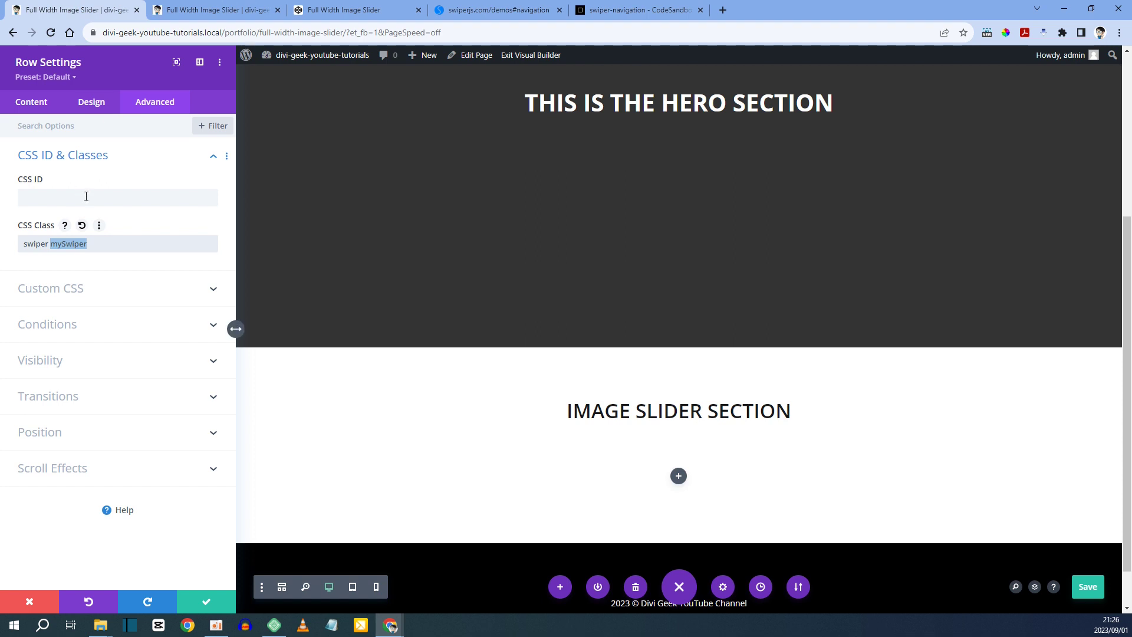
{"action": "key", "text": "BackSpace"}
{"action": "left_click", "coordinate": [55, 199]}
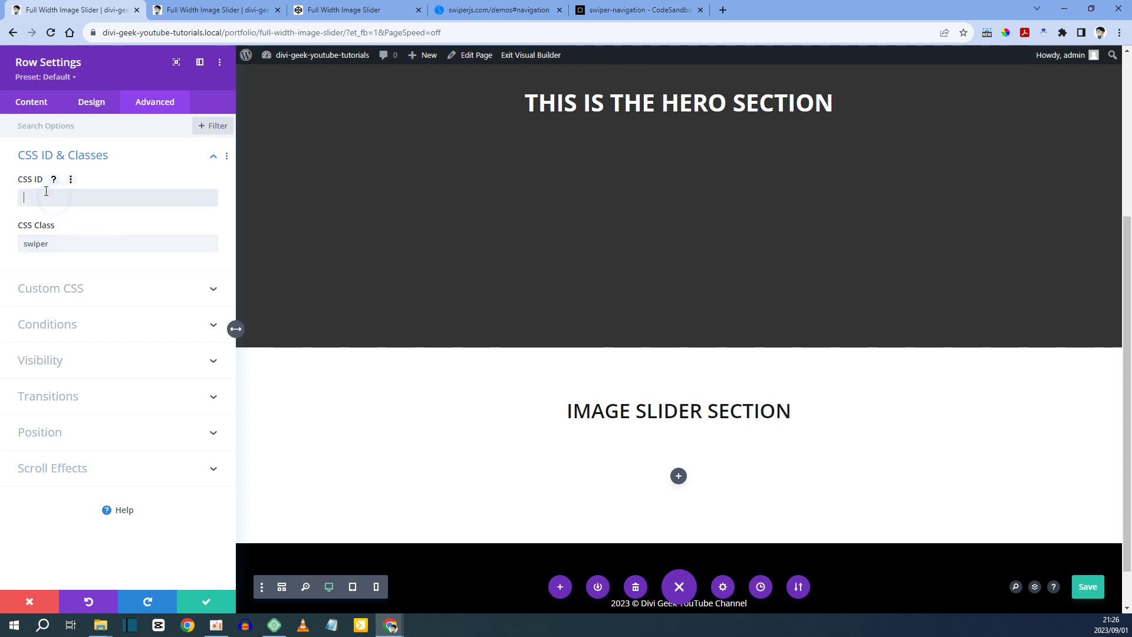
{"action": "key", "text": "ctrl+v"}
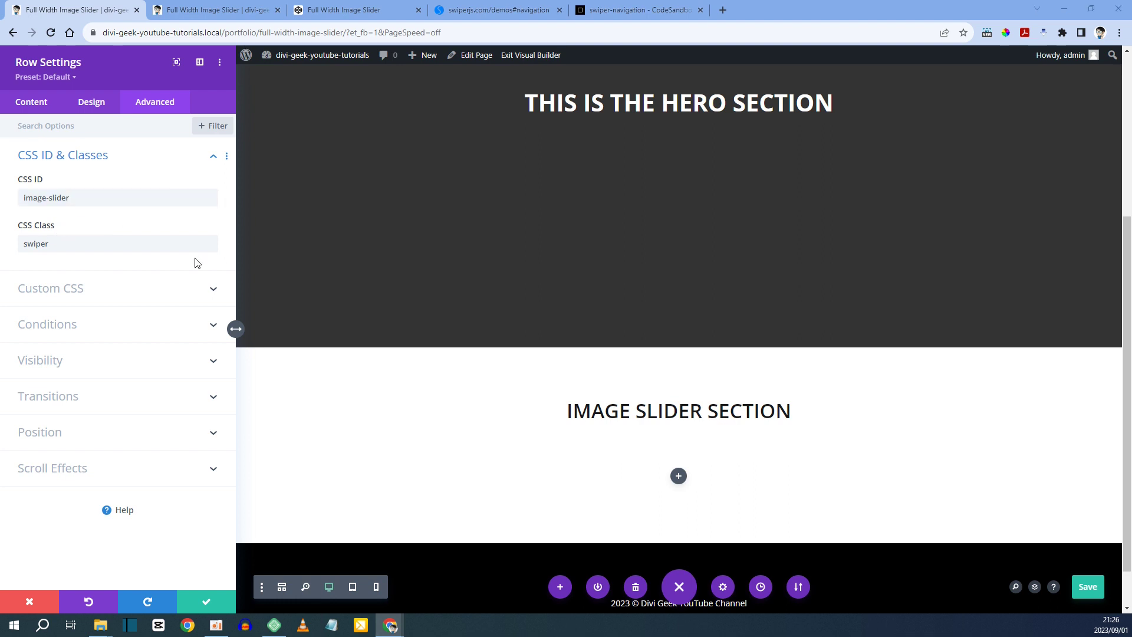
{"action": "left_click", "coordinate": [206, 604]}
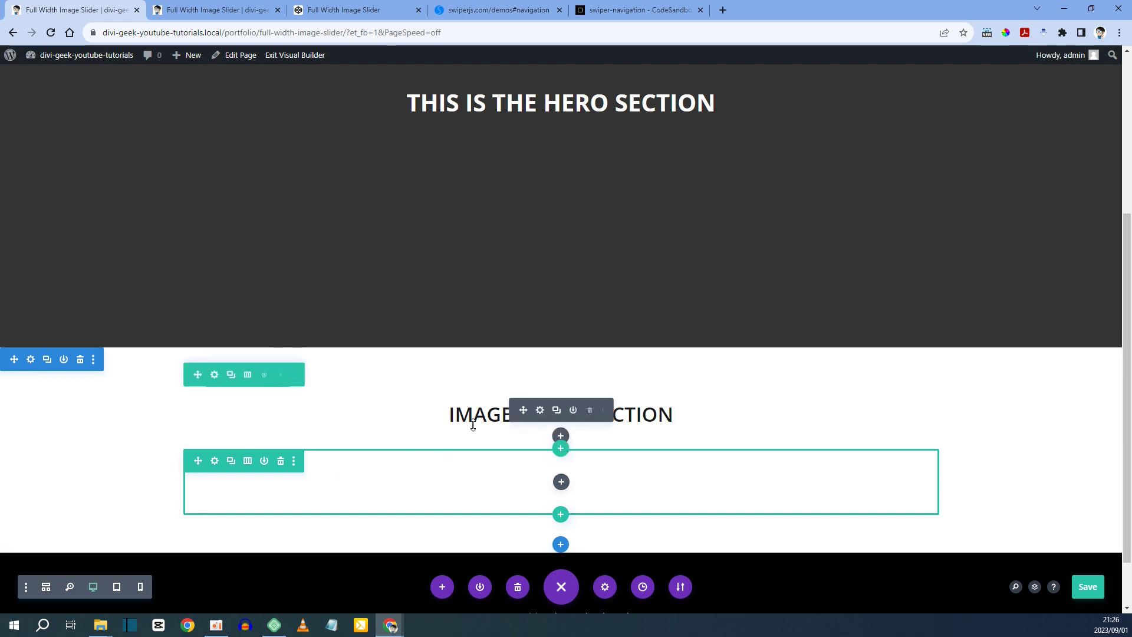
Step: Switch to the CodeSandbox demo and copy the class name "swiper-wrapper" from the div inside the Swiper container in index.html
{"action": "left_click", "coordinate": [634, 10]}
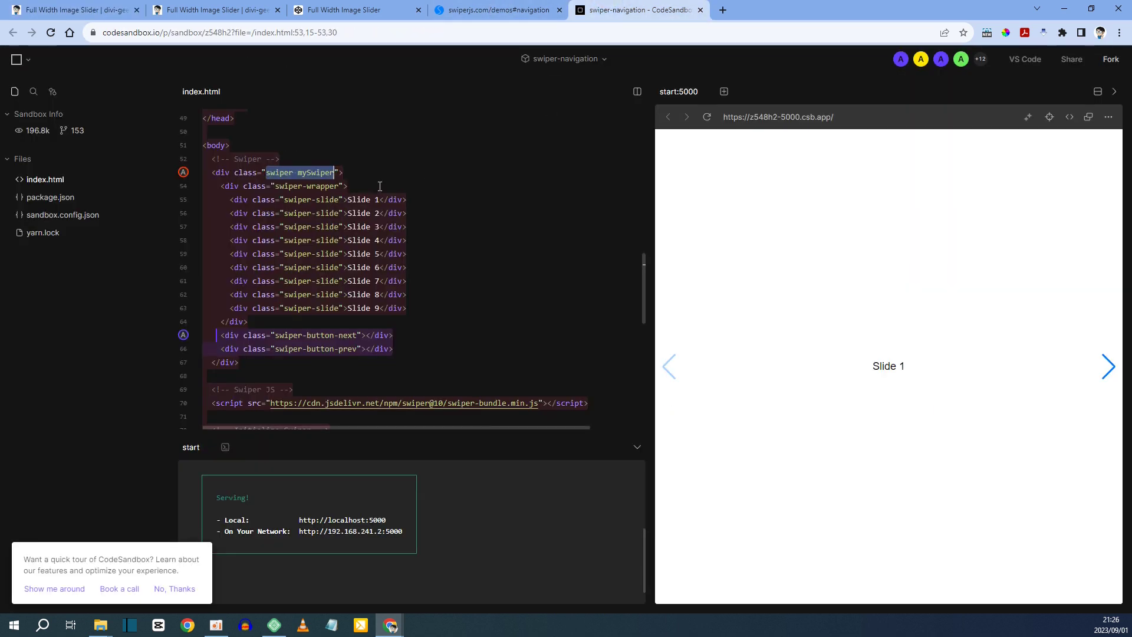
{"action": "left_click", "coordinate": [261, 186]}
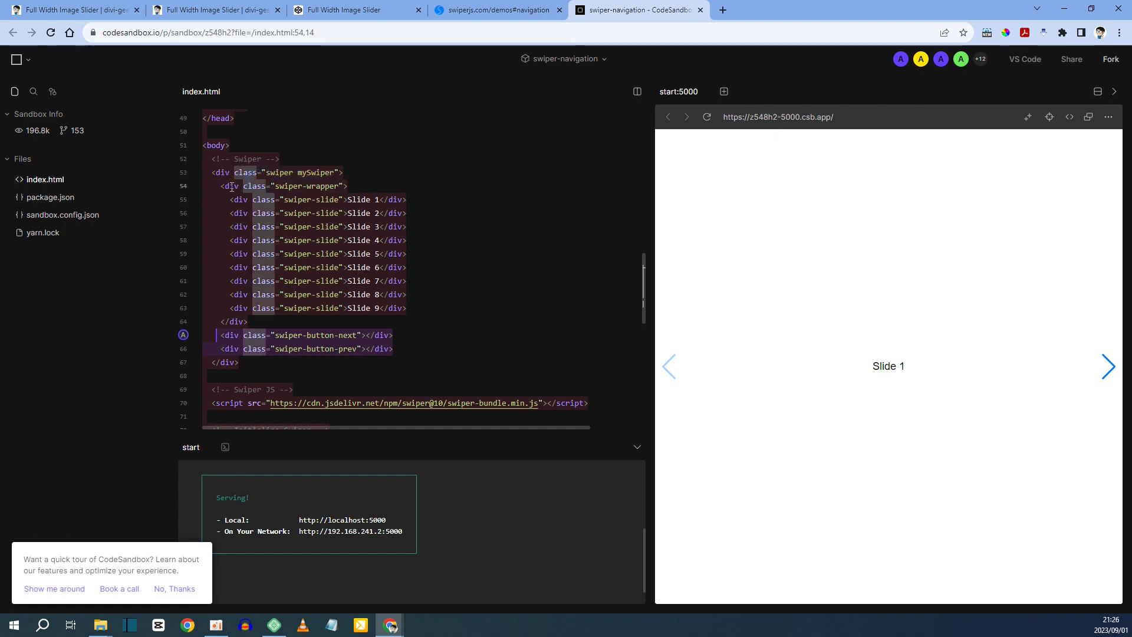
{"action": "left_click", "coordinate": [311, 199]}
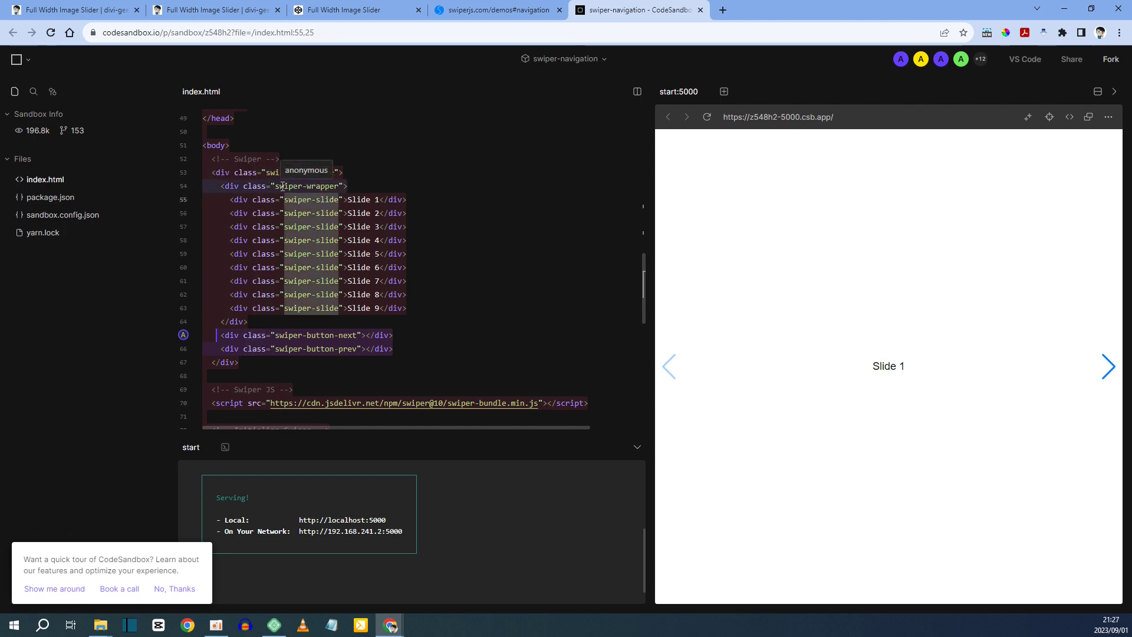
{"action": "left_click_drag", "start_coordinate": [280, 186], "coordinate": [337, 186]}
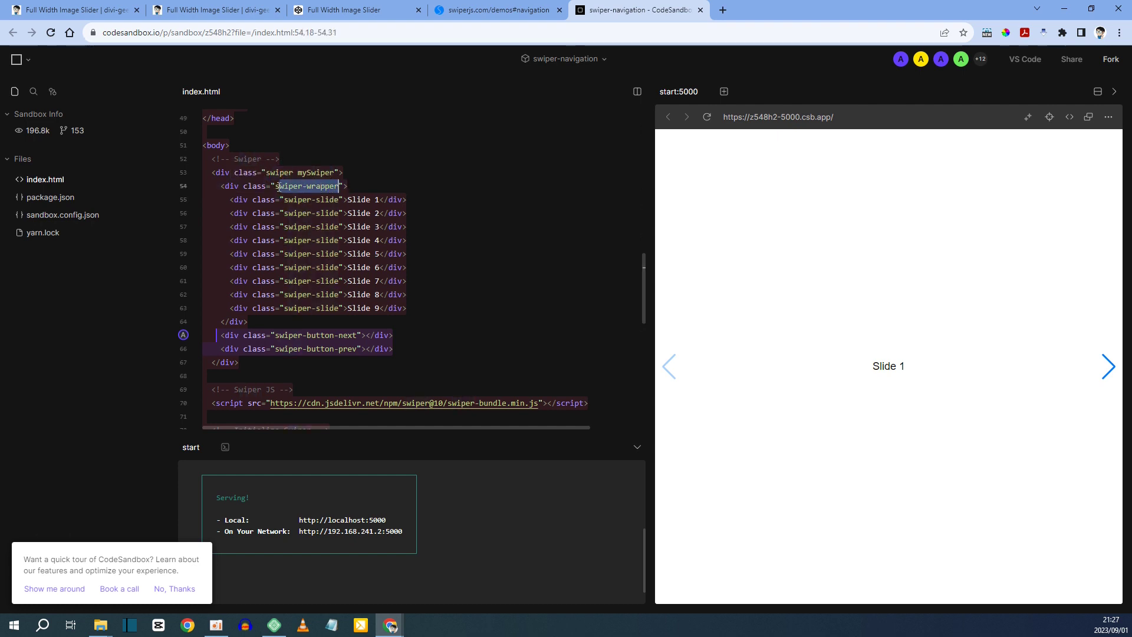
{"action": "left_click_drag", "start_coordinate": [275, 187], "coordinate": [339, 186]}
{"action": "right_click", "coordinate": [339, 187]}
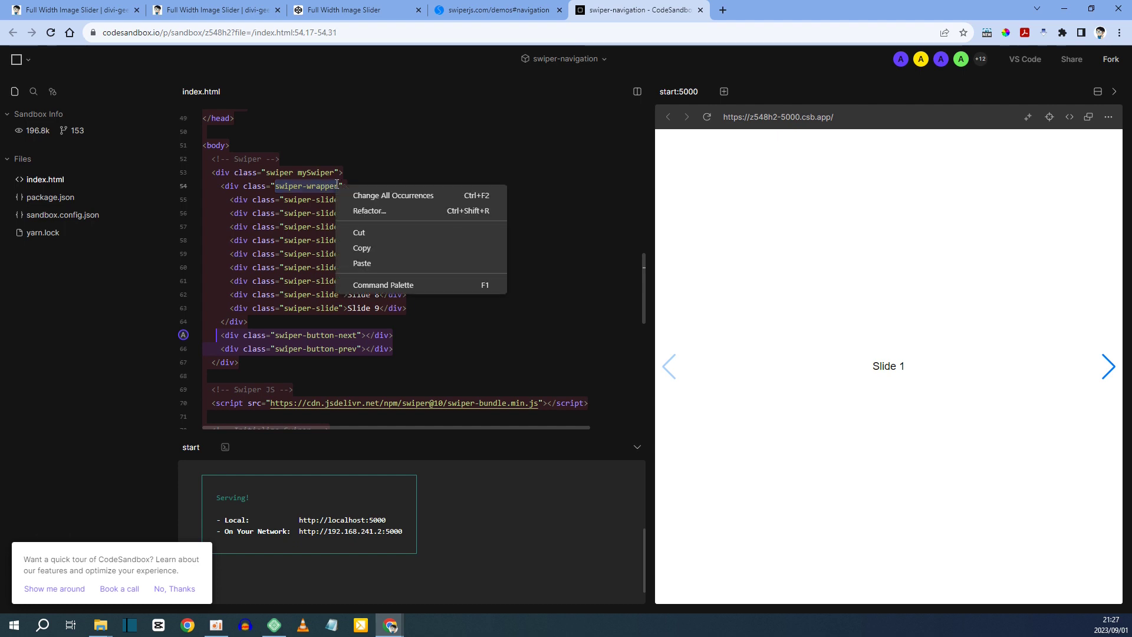
{"action": "left_click", "coordinate": [360, 248]}
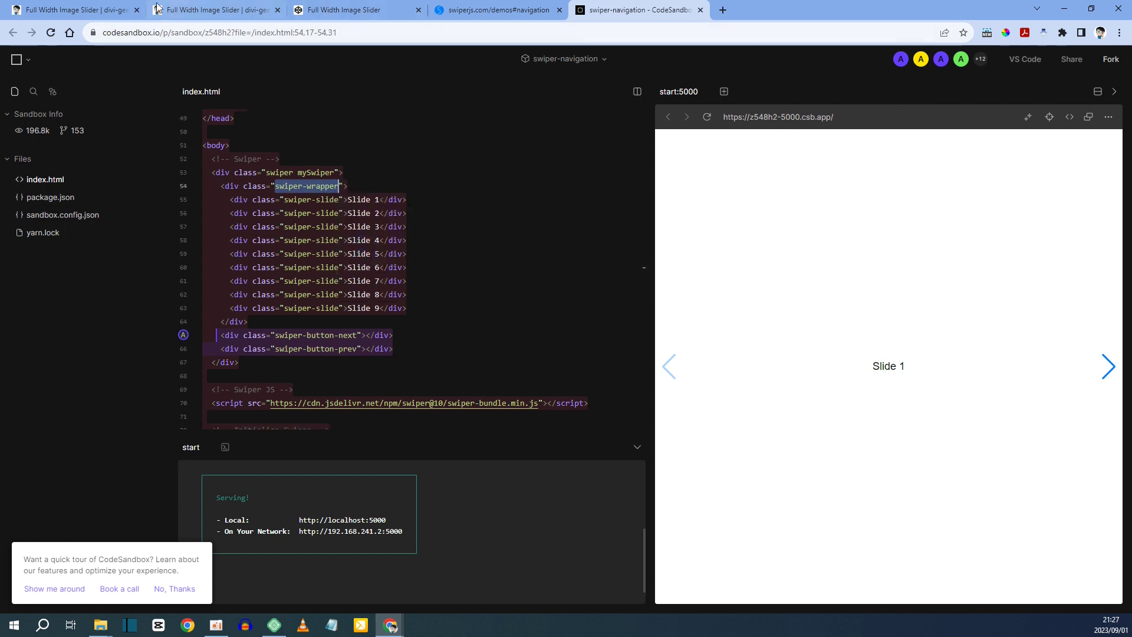
Step: In the Divi Visual Builder, paste "swiper-wrapper" as the CSS class of the slider row's column, and save the column and row settings
{"action": "left_click", "coordinate": [76, 10]}
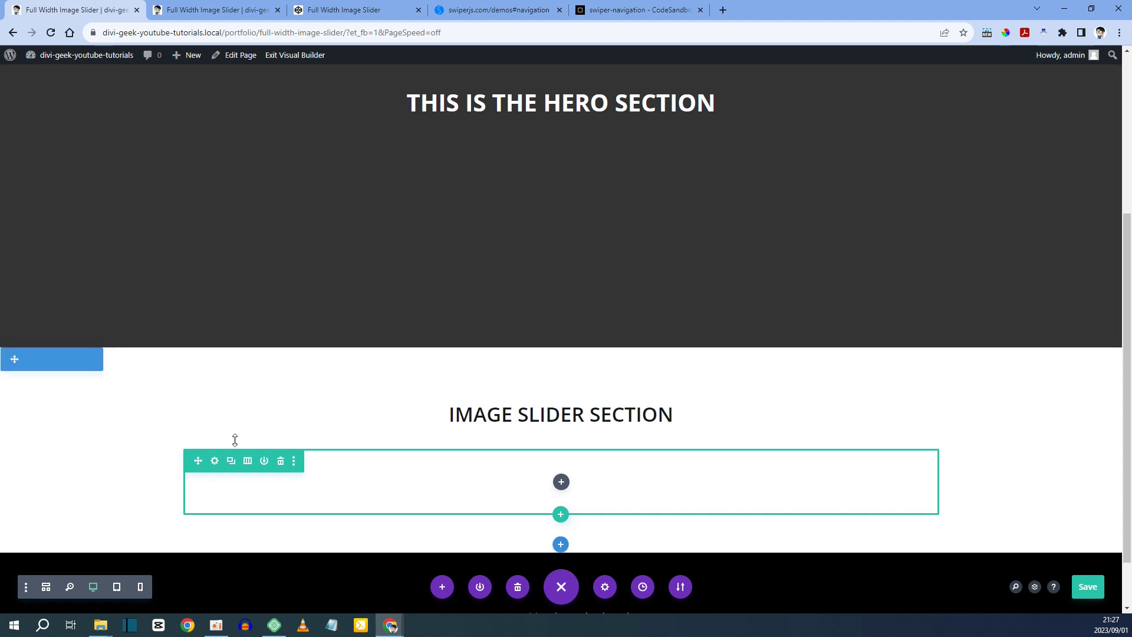
{"action": "left_click", "coordinate": [214, 460]}
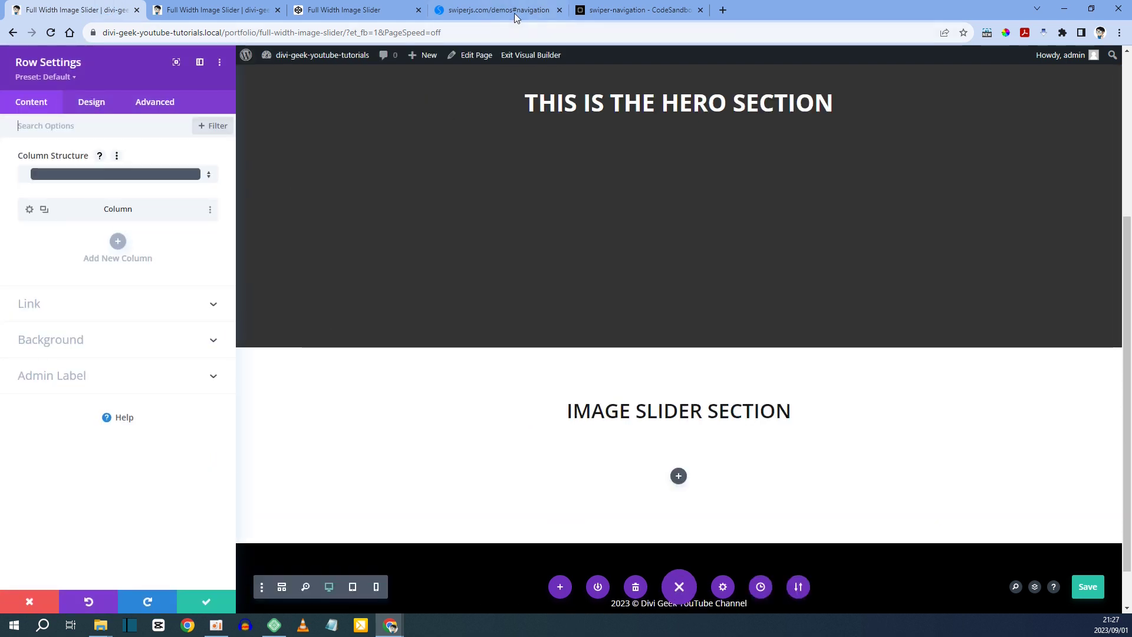
{"action": "left_click", "coordinate": [634, 10]}
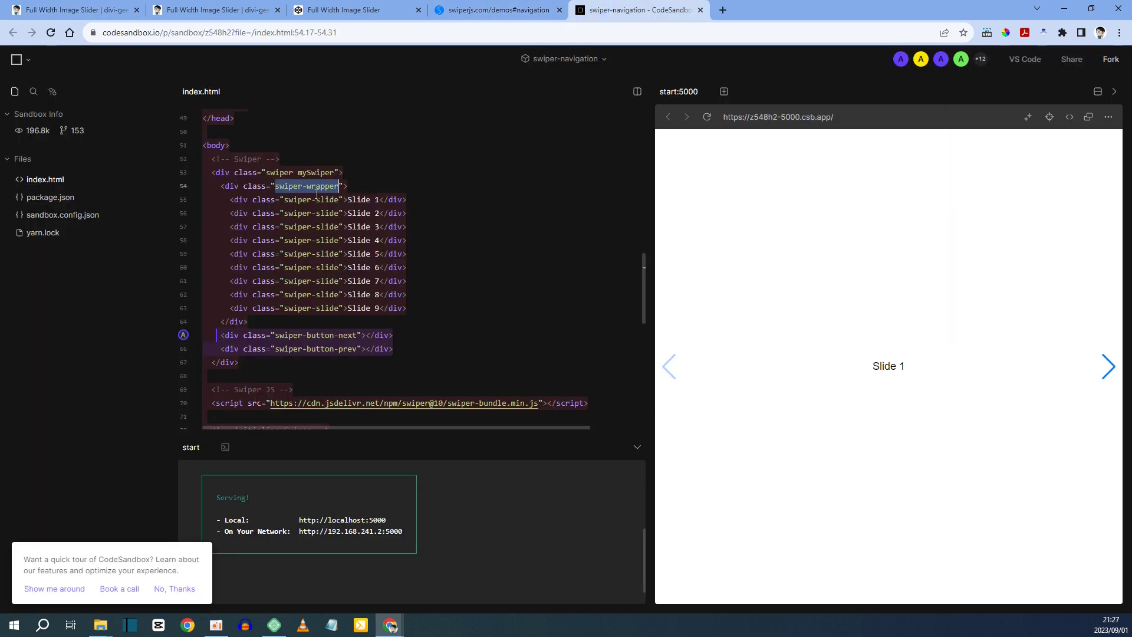
{"action": "left_click", "coordinate": [77, 10]}
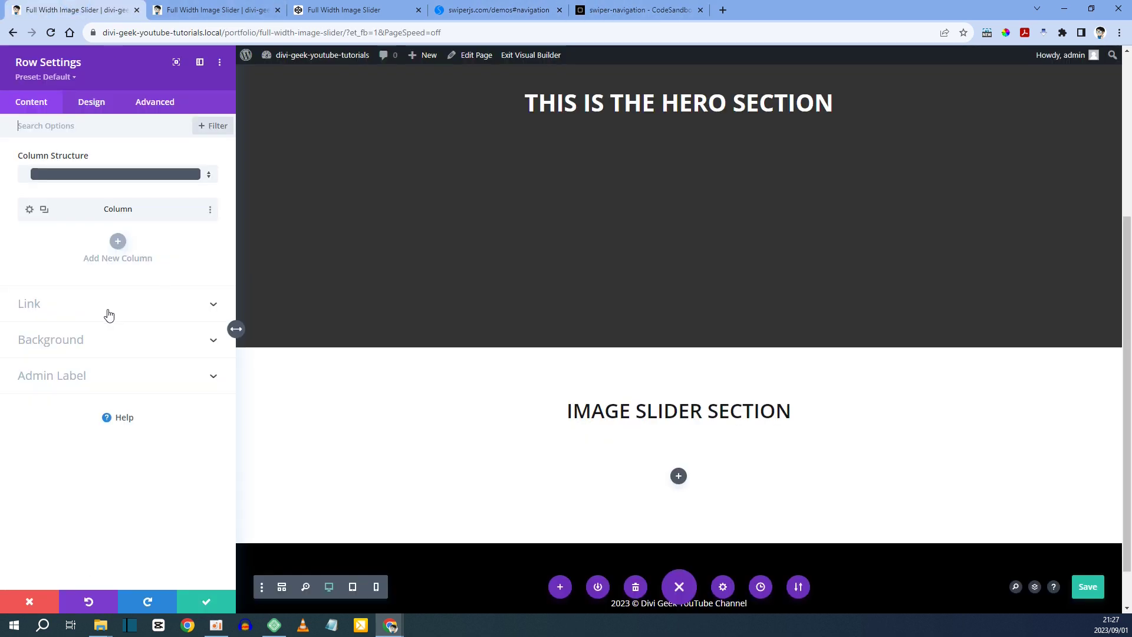
{"action": "left_click", "coordinate": [29, 210]}
{"action": "left_click", "coordinate": [157, 109]}
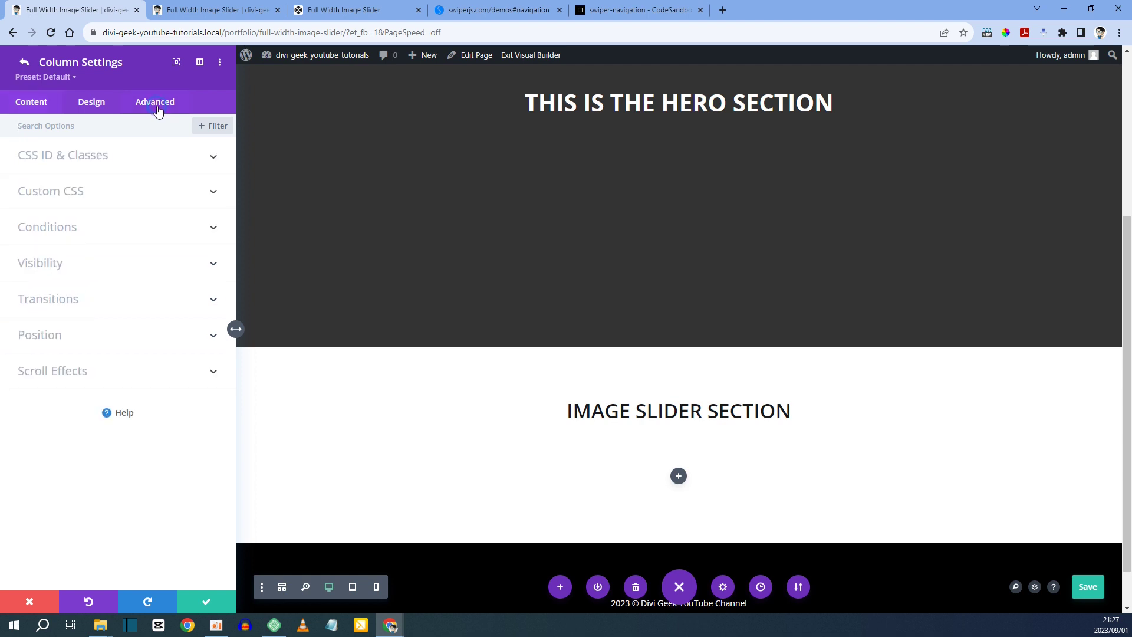
{"action": "left_click", "coordinate": [97, 163]}
{"action": "left_click", "coordinate": [71, 246]}
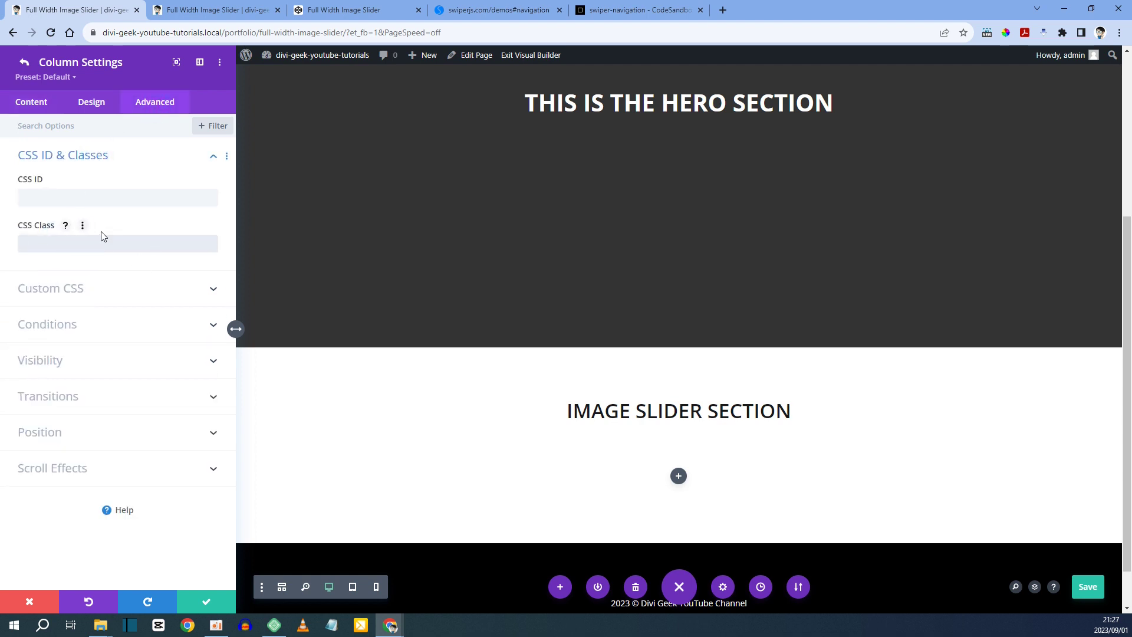
{"action": "key", "text": "ctrl+v"}
{"action": "left_click", "coordinate": [212, 602]}
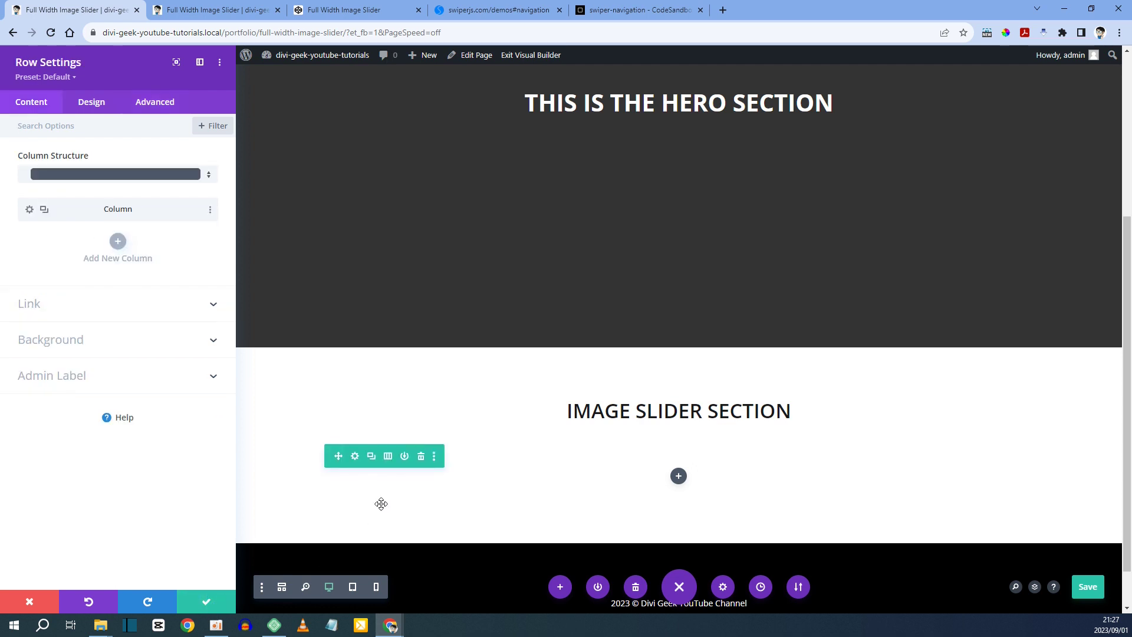
{"action": "left_click", "coordinate": [208, 601]}
Step: Switch to the CodeSandbox demo and select the class name "swiper-slide" on the first slide's div in index.html
{"action": "left_click", "coordinate": [634, 10]}
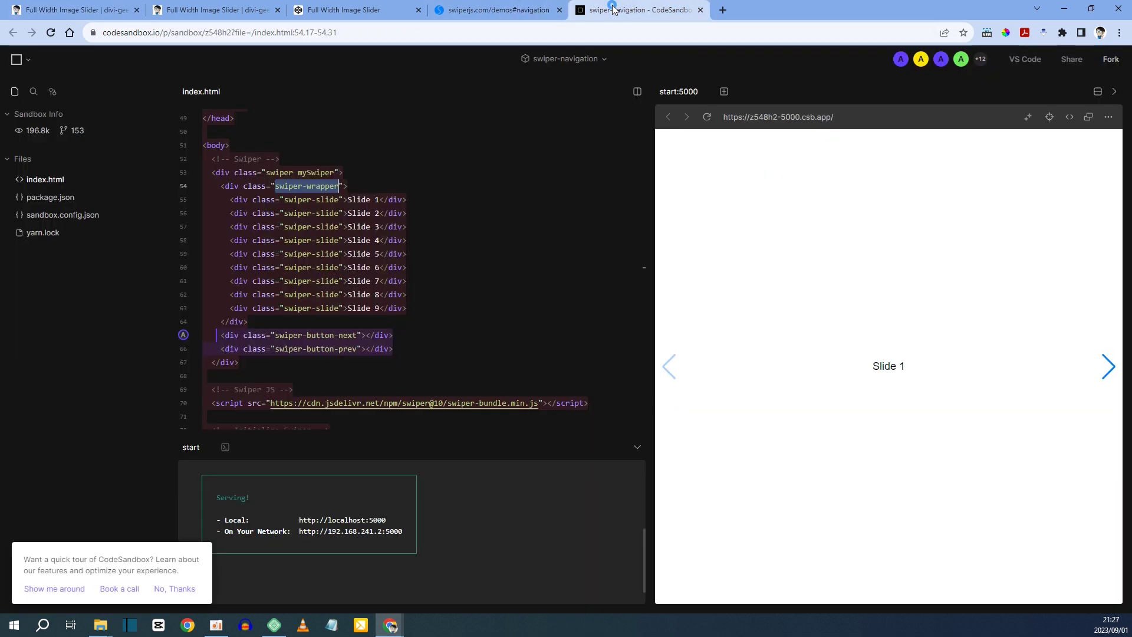
{"action": "left_click", "coordinate": [293, 203]}
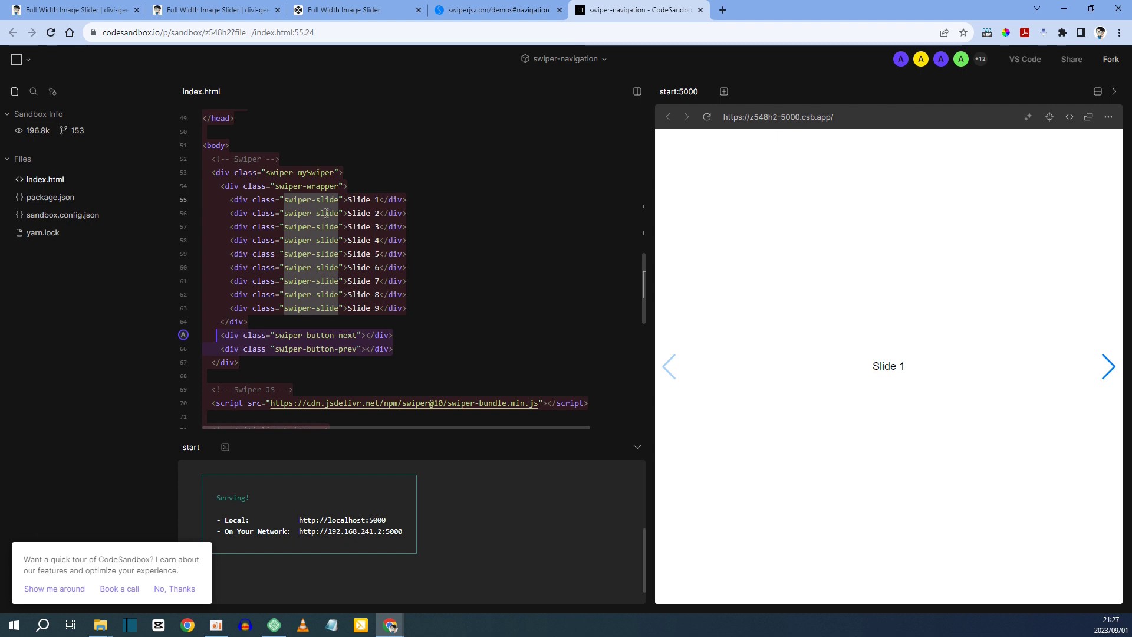
{"action": "left_click_drag", "start_coordinate": [285, 199], "coordinate": [340, 198]}
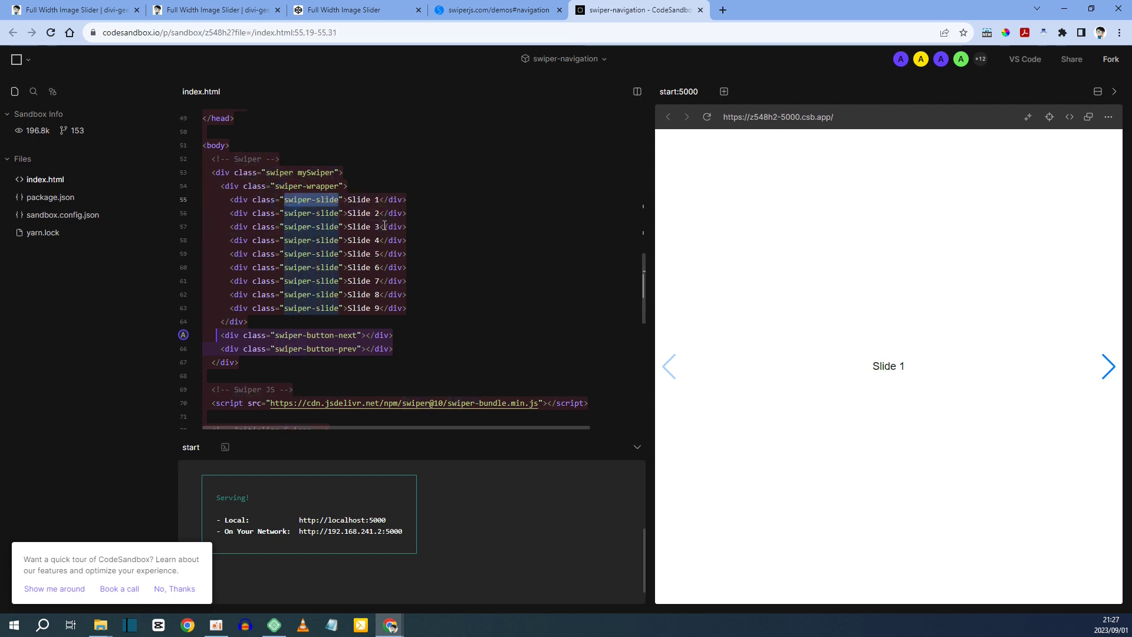
Step: Return to the Divi Visual Builder and insert an Image module into the empty row below the "Image Slider Section" heading
{"action": "left_click", "coordinate": [65, 10]}
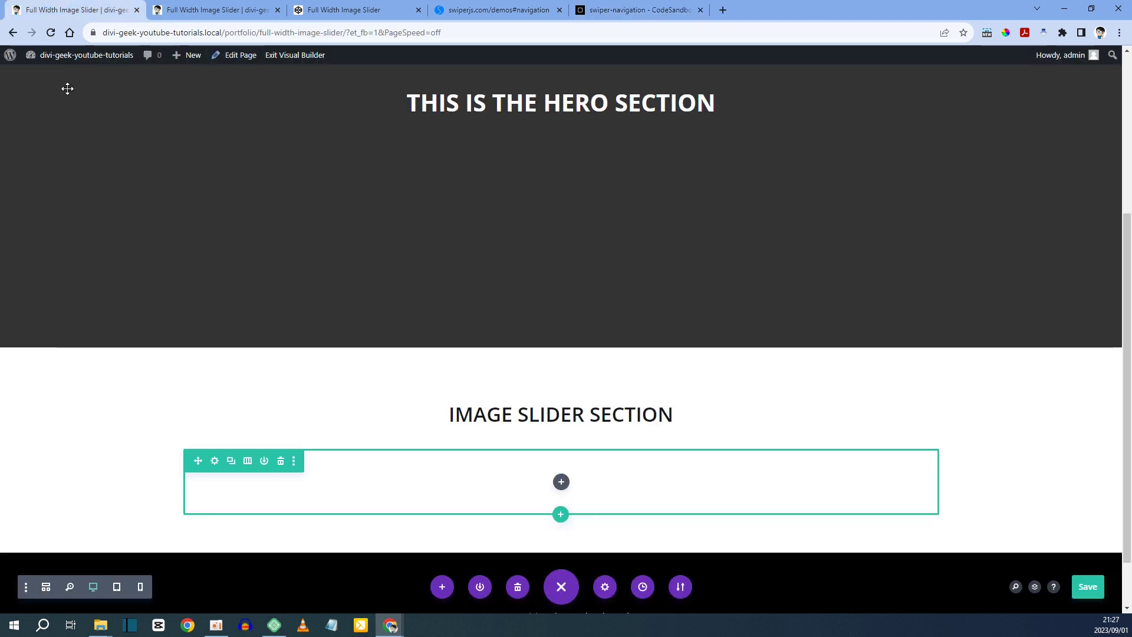
{"action": "scroll", "coordinate": [605, 386], "scroll_direction": "down", "scroll_amount": 1}
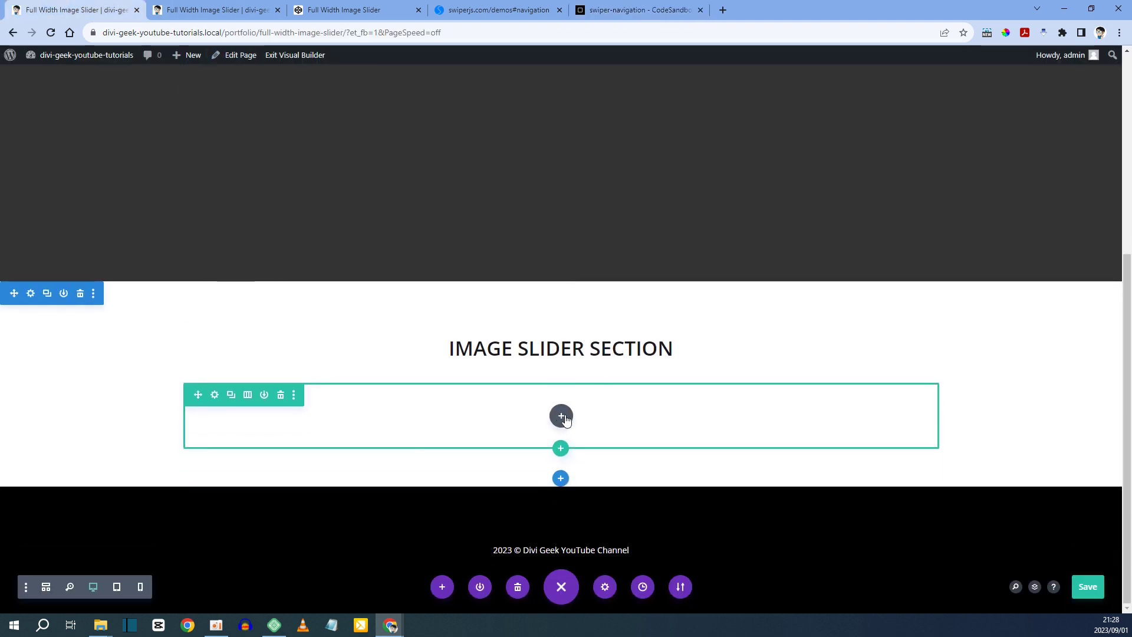
{"action": "left_click", "coordinate": [561, 416]}
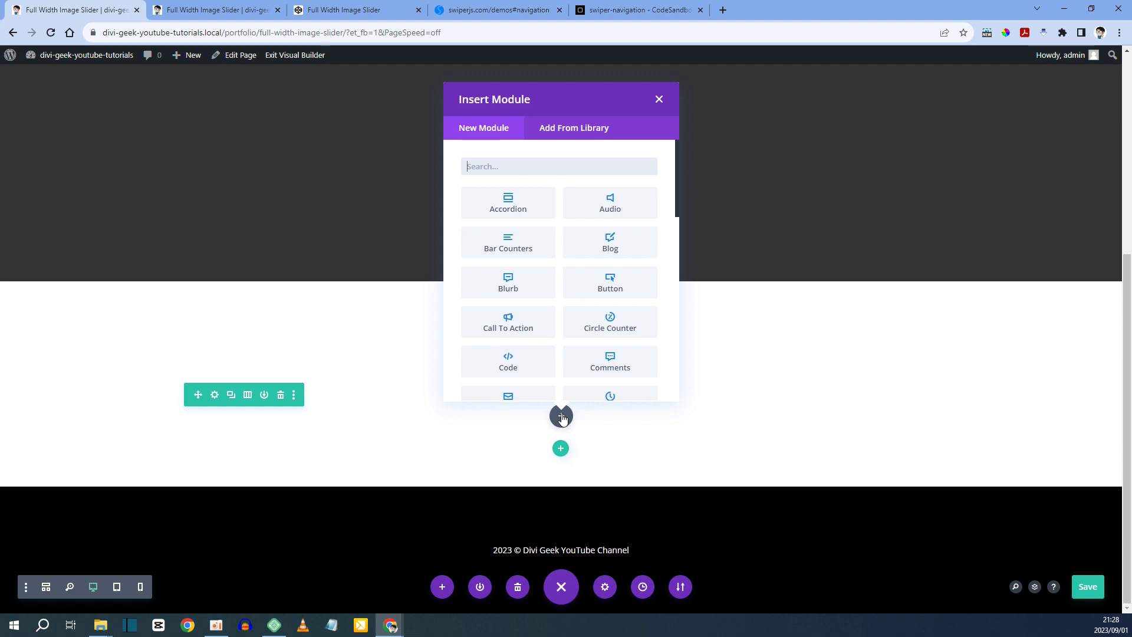
{"action": "type", "text": "imag"}
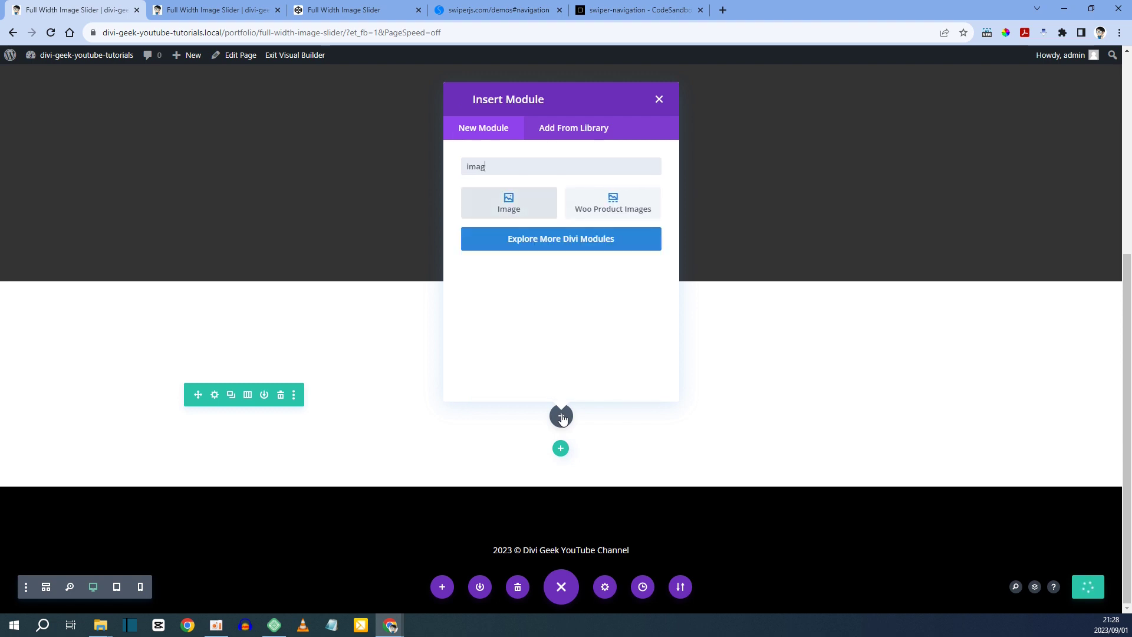
{"action": "key", "text": "ctrl+a"}
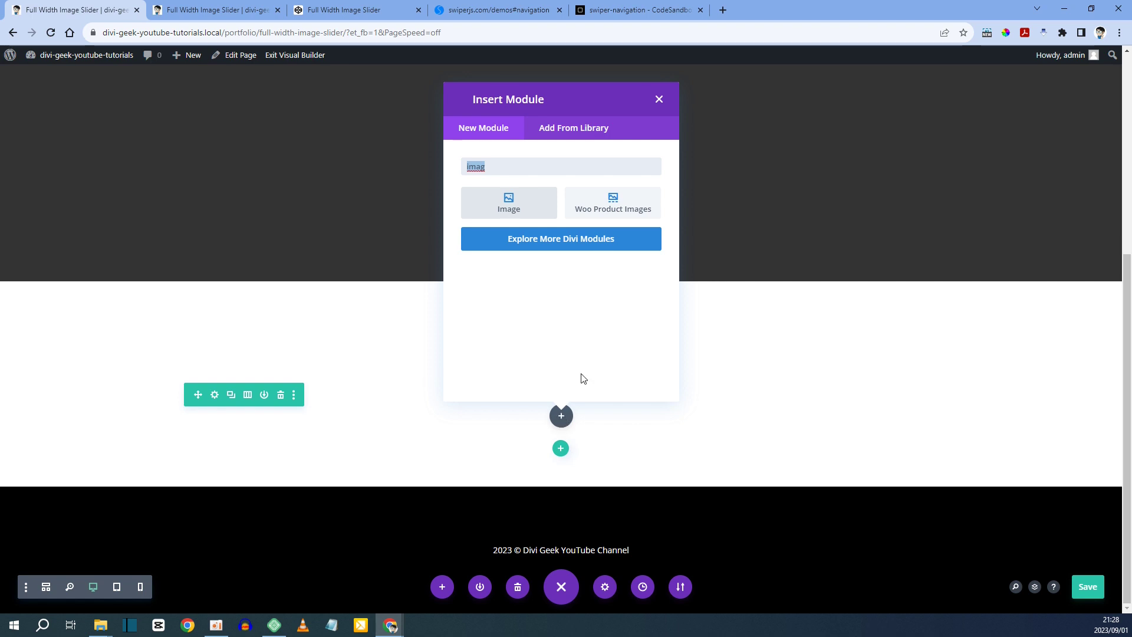
{"action": "left_click", "coordinate": [495, 167]}
{"action": "left_click", "coordinate": [510, 208]}
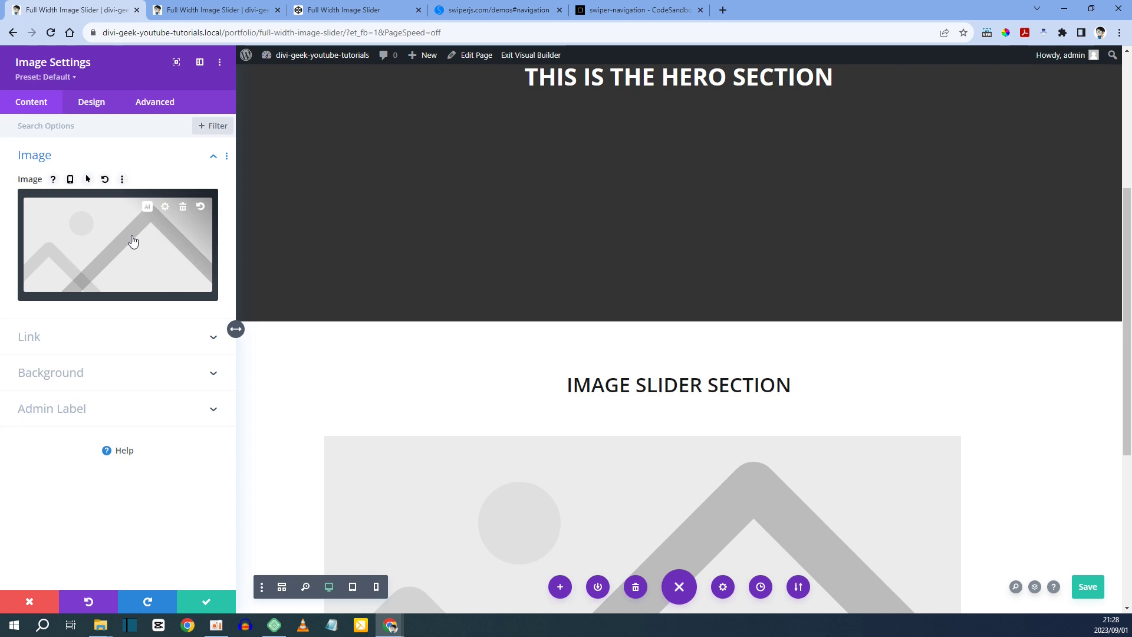
Step: Set the new Image module's picture to image-1.jpg from the media library
{"action": "left_click", "coordinate": [132, 241]}
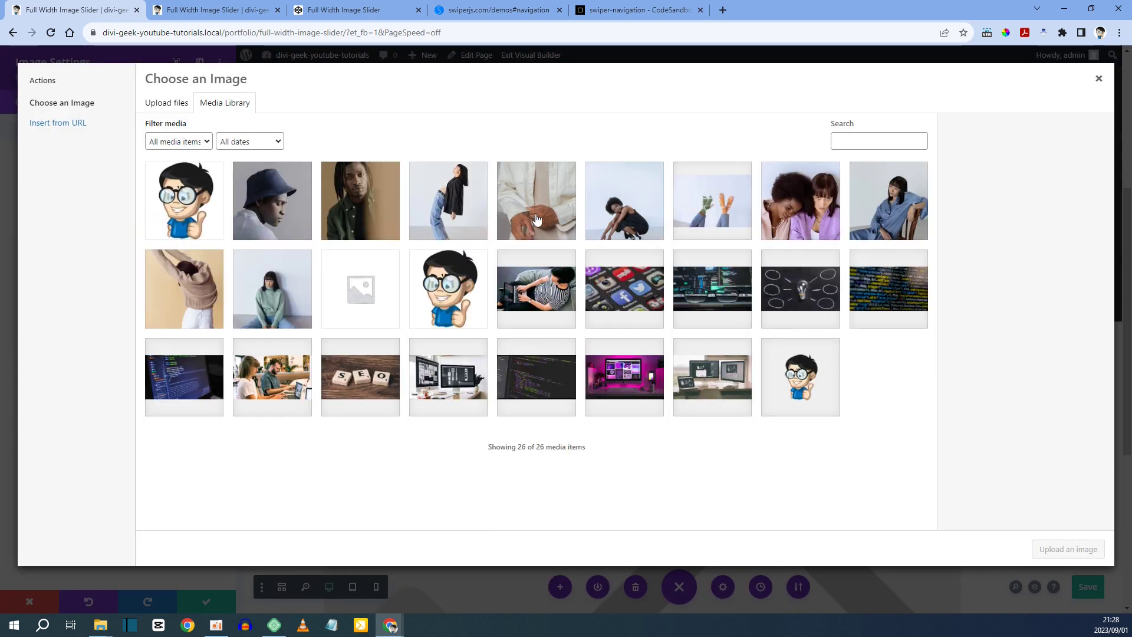
{"action": "left_click", "coordinate": [718, 373]}
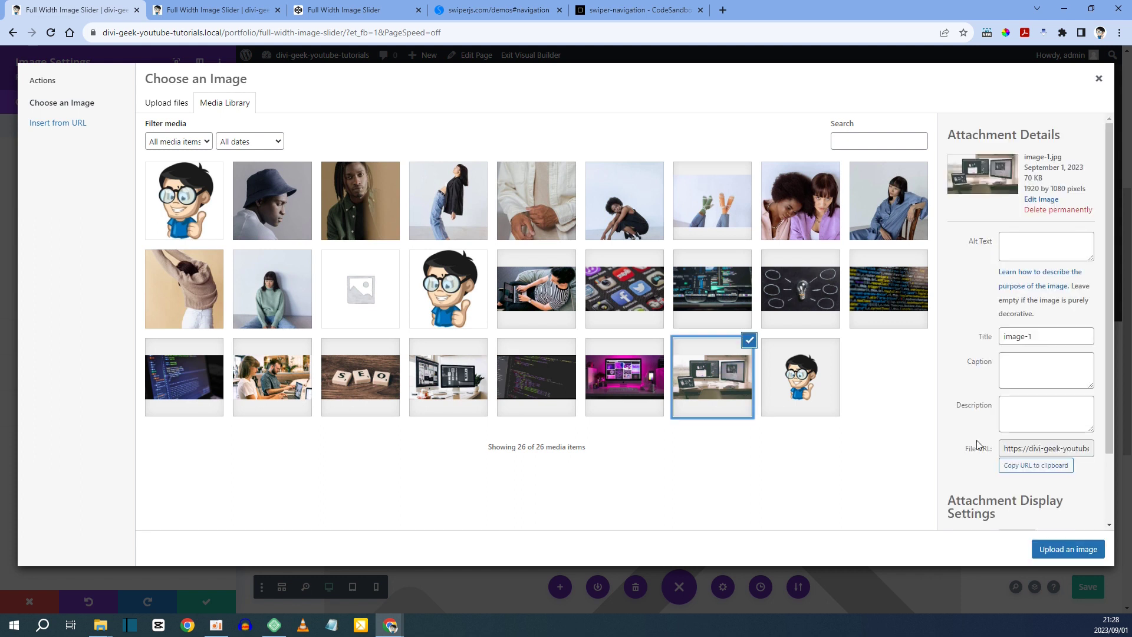
{"action": "left_click", "coordinate": [1069, 549]}
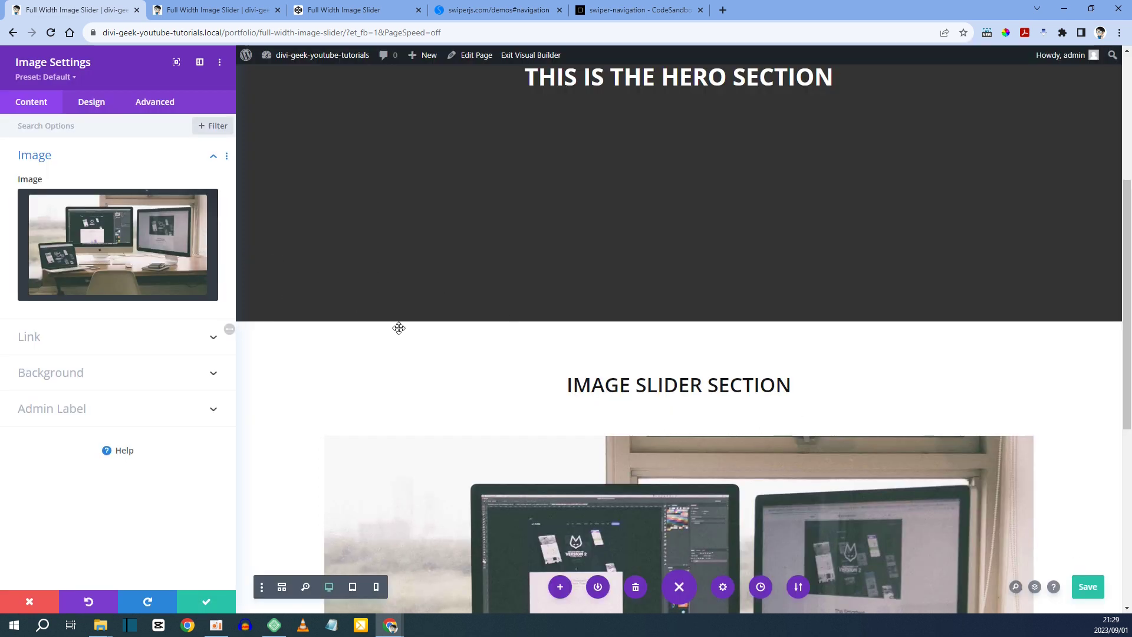
Step: Set the Image module's CSS class to "swiper-slide" and save the module settings
{"action": "scroll", "coordinate": [389, 319], "scroll_direction": "down", "scroll_amount": 6}
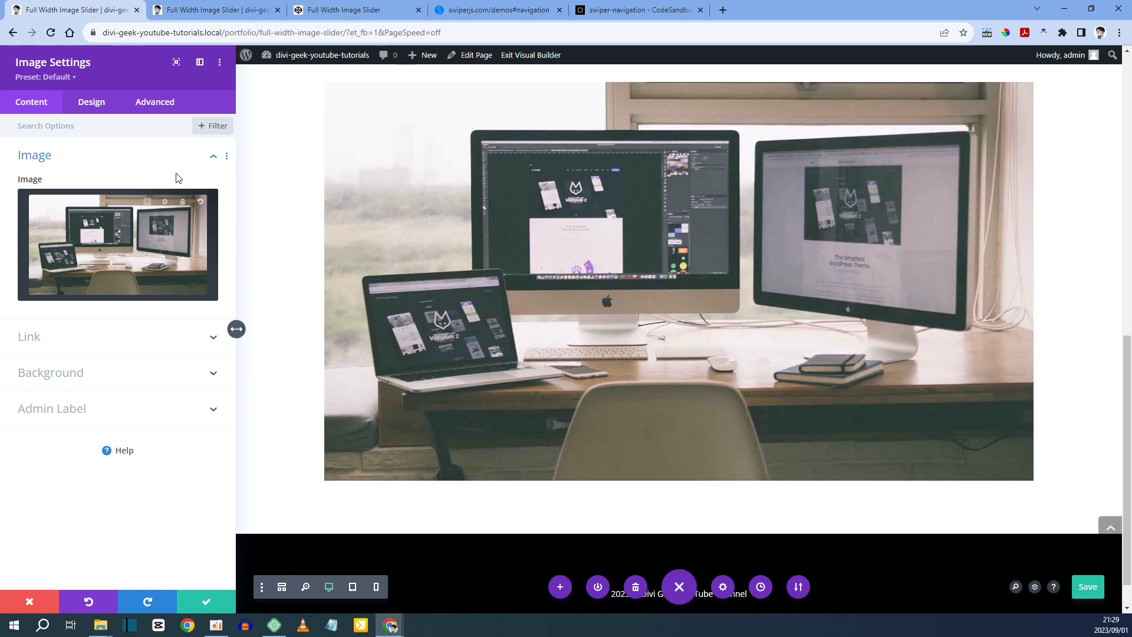
{"action": "left_click", "coordinate": [152, 106]}
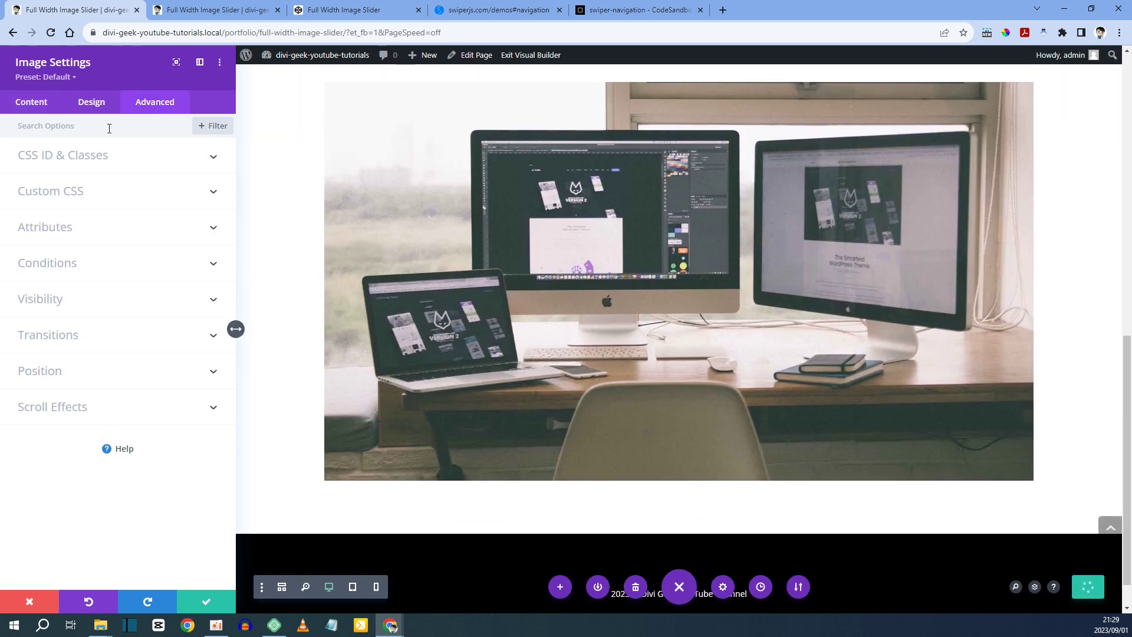
{"action": "left_click", "coordinate": [62, 158]}
{"action": "left_click", "coordinate": [54, 243]}
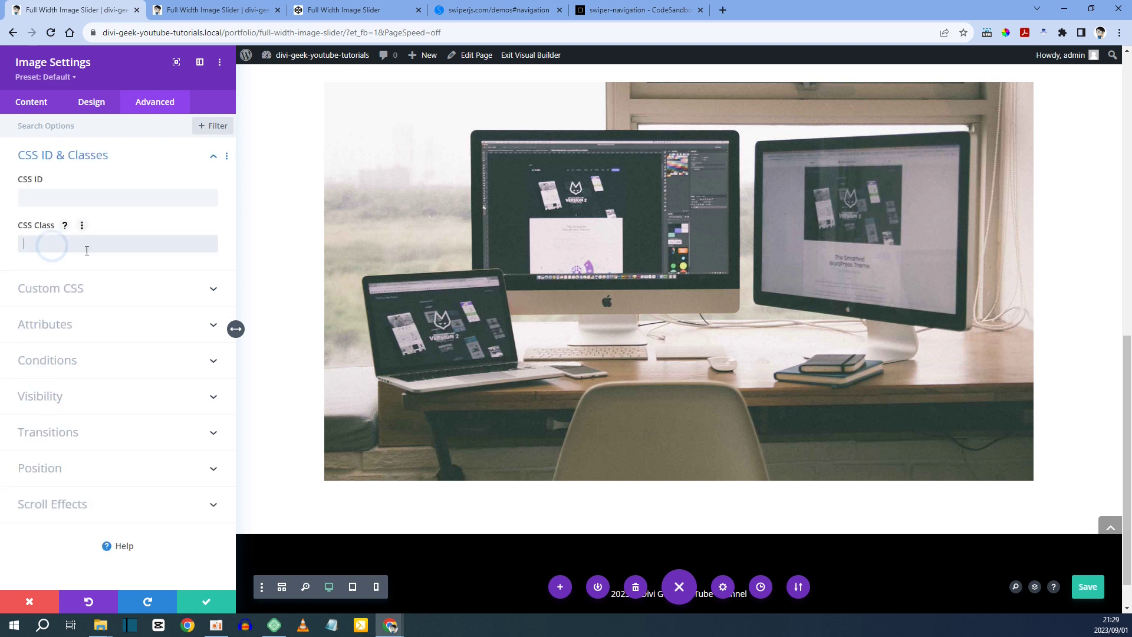
{"action": "type", "text": "swiper-slide"}
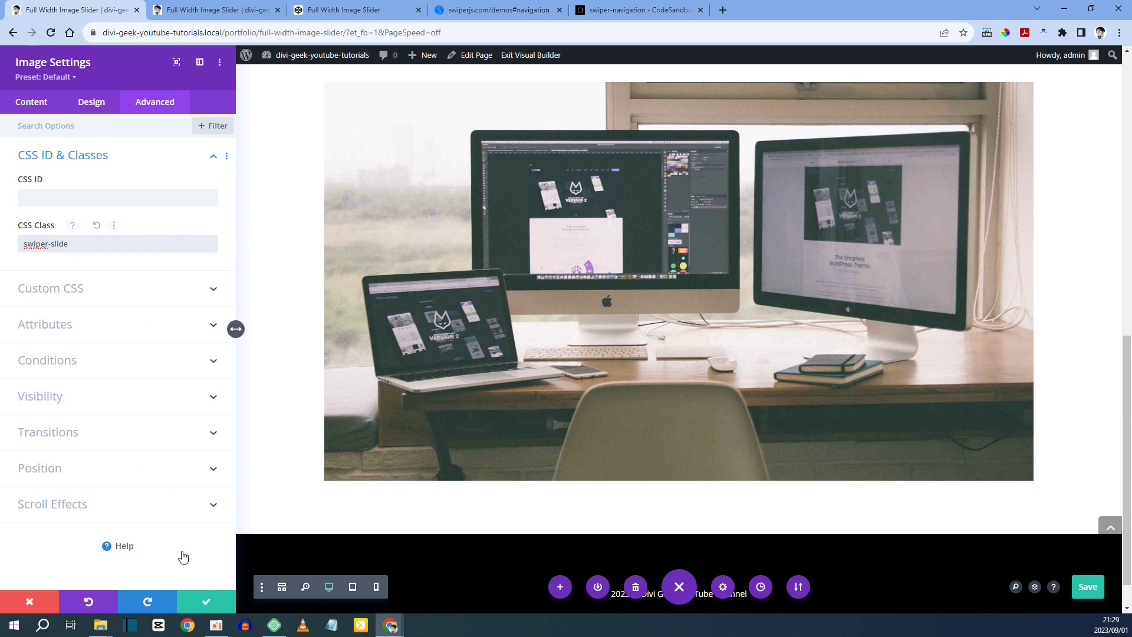
{"action": "left_click", "coordinate": [203, 606]}
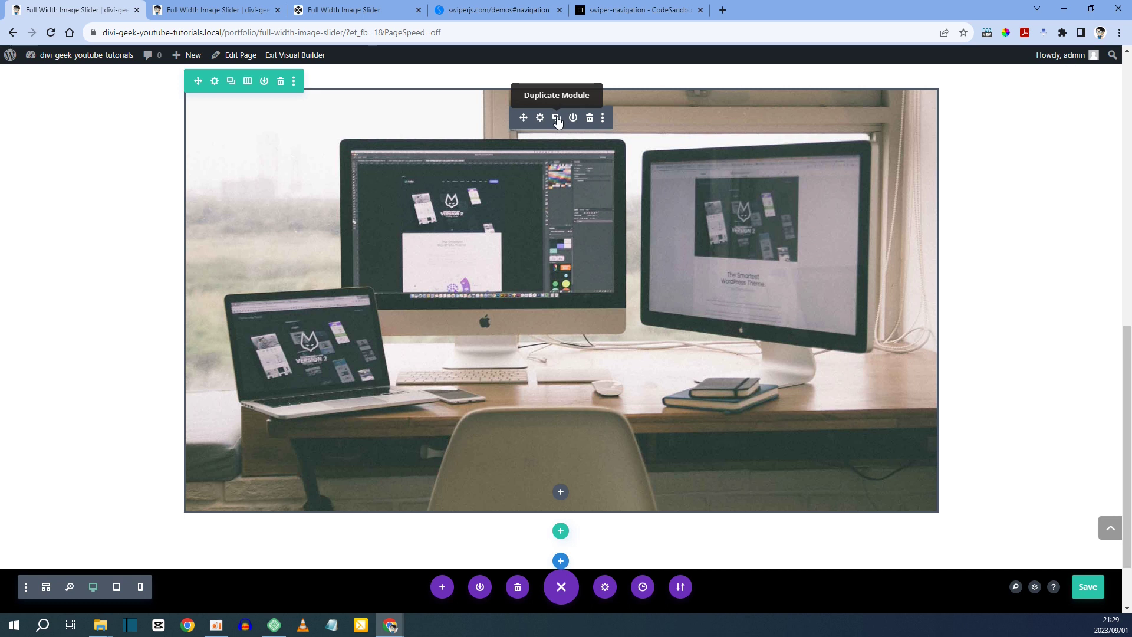
Step: Duplicate the Image module several times to stack further slides in the same column, and look over the copies
{"action": "left_click", "coordinate": [557, 119]}
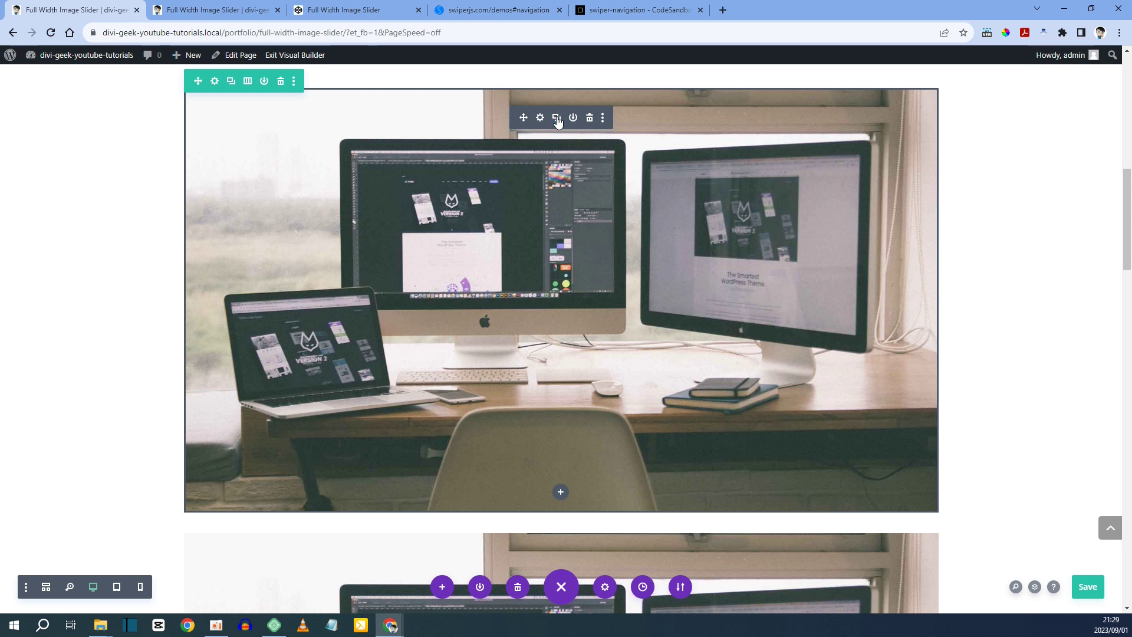
{"action": "scroll", "coordinate": [557, 121], "scroll_direction": "down", "scroll_amount": 3}
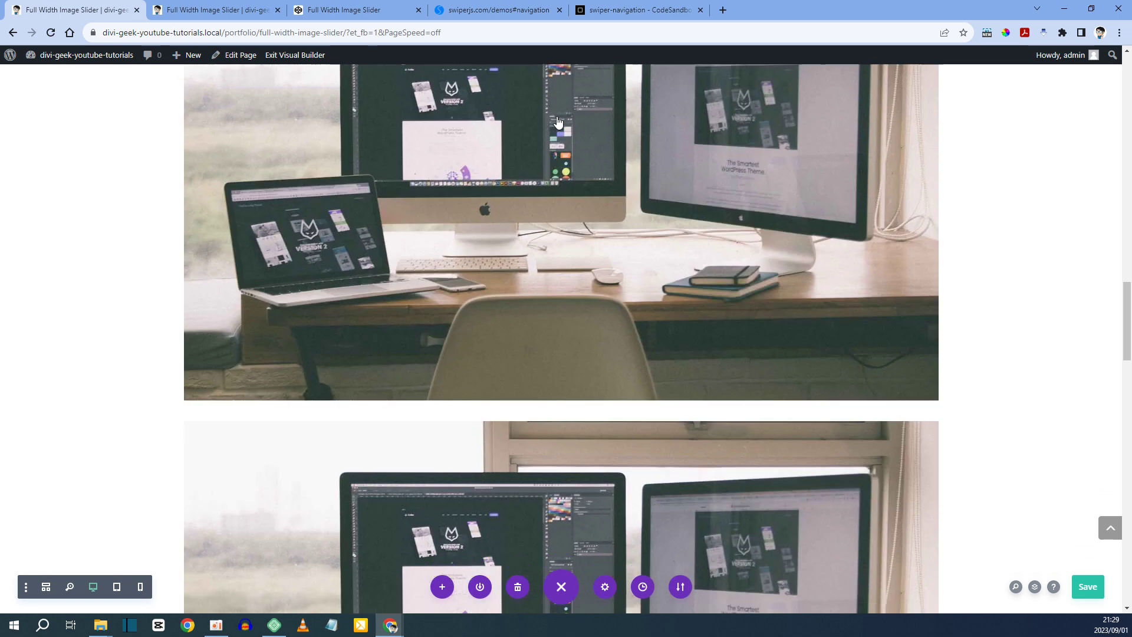
{"action": "scroll", "coordinate": [557, 121], "scroll_direction": "down", "scroll_amount": 5}
{"action": "scroll", "coordinate": [557, 118], "scroll_direction": "up", "scroll_amount": 5}
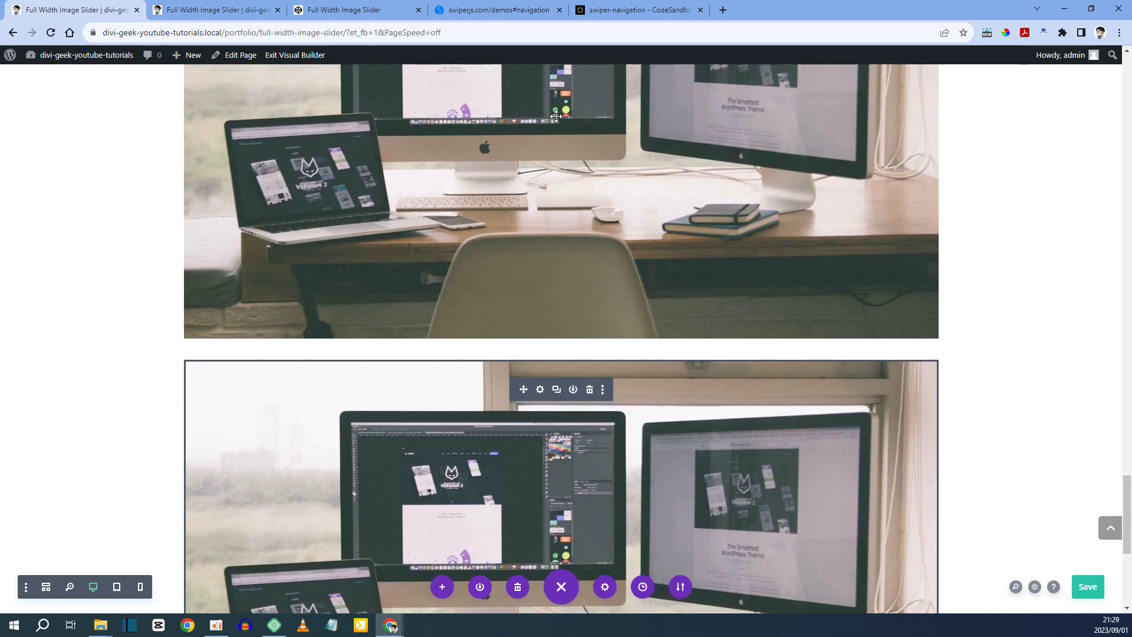
{"action": "scroll", "coordinate": [556, 116], "scroll_direction": "down", "scroll_amount": 1}
{"action": "scroll", "coordinate": [556, 116], "scroll_direction": "down", "scroll_amount": 2}
{"action": "scroll", "coordinate": [556, 116], "scroll_direction": "up", "scroll_amount": 10}
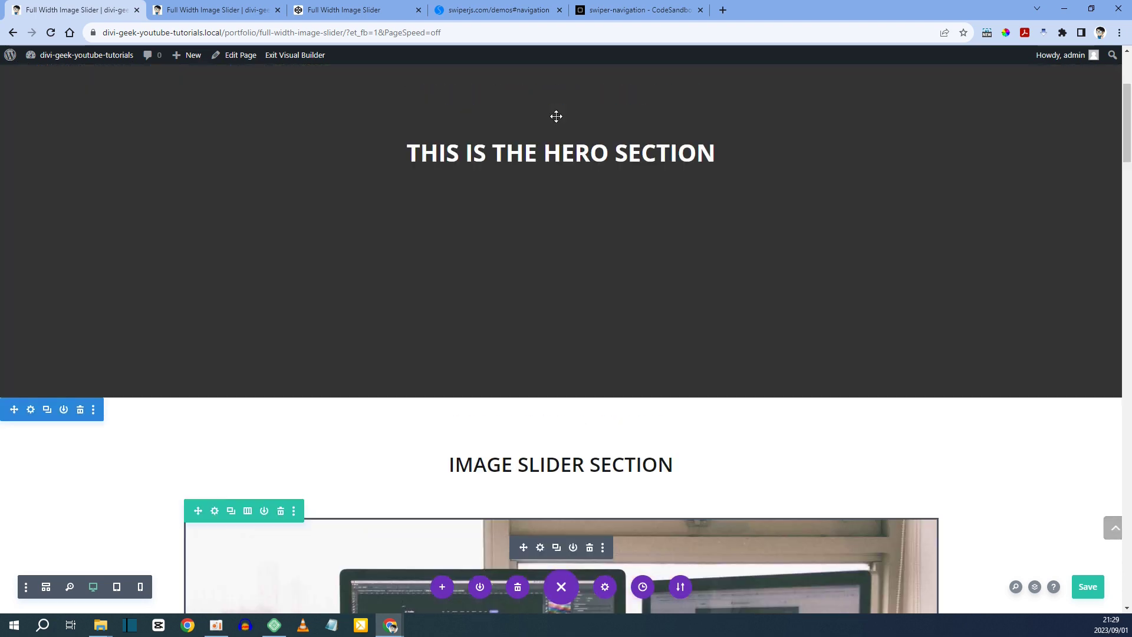
{"action": "scroll", "coordinate": [556, 116], "scroll_direction": "down", "scroll_amount": 5}
{"action": "scroll", "coordinate": [556, 116], "scroll_direction": "down", "scroll_amount": 9}
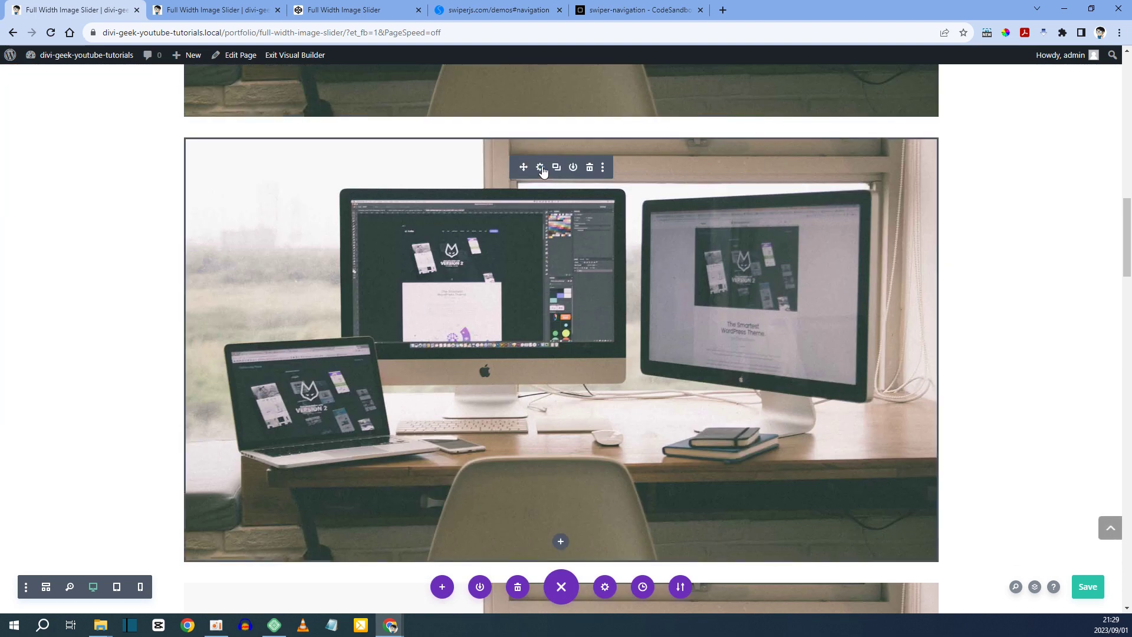
Step: Open the second Image module's settings, check its CSS class, and return to its image content settings
{"action": "left_click", "coordinate": [540, 167]}
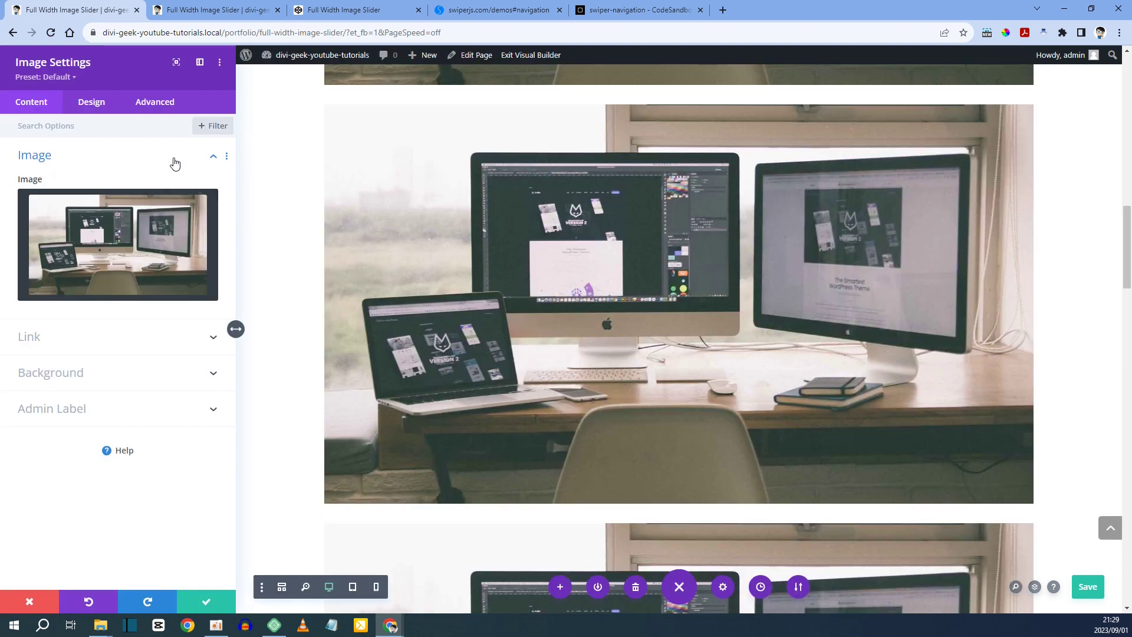
{"action": "mouse_move", "coordinate": [152, 227]}
{"action": "left_click", "coordinate": [155, 102]}
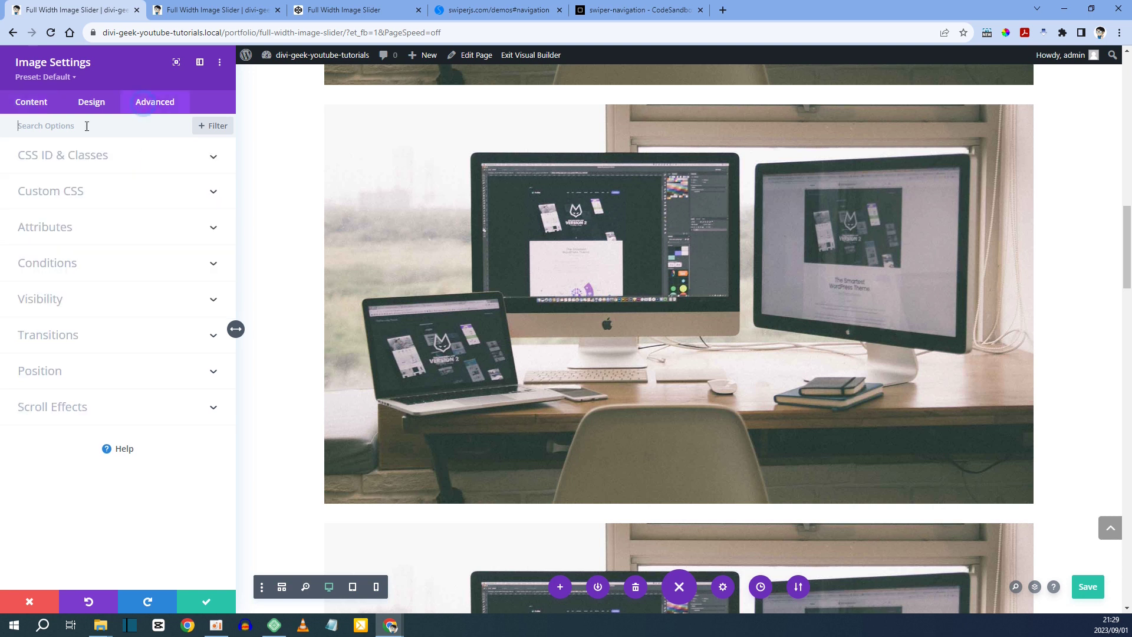
{"action": "left_click", "coordinate": [62, 161]}
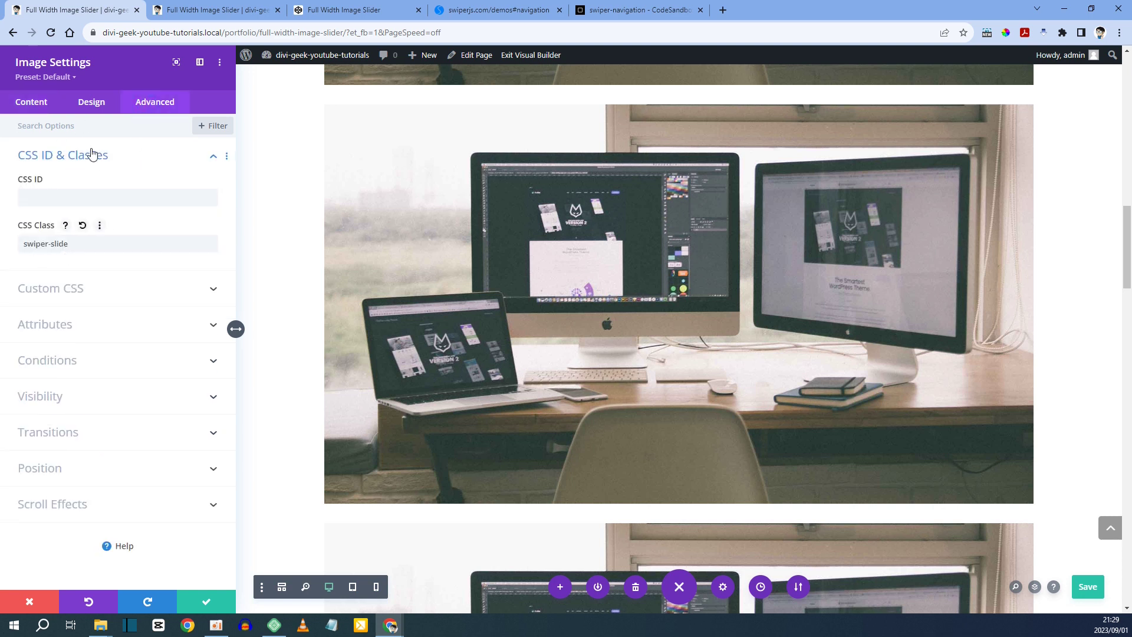
{"action": "left_click", "coordinate": [42, 112]}
{"action": "left_click", "coordinate": [76, 158]}
{"action": "mouse_move", "coordinate": [104, 252]}
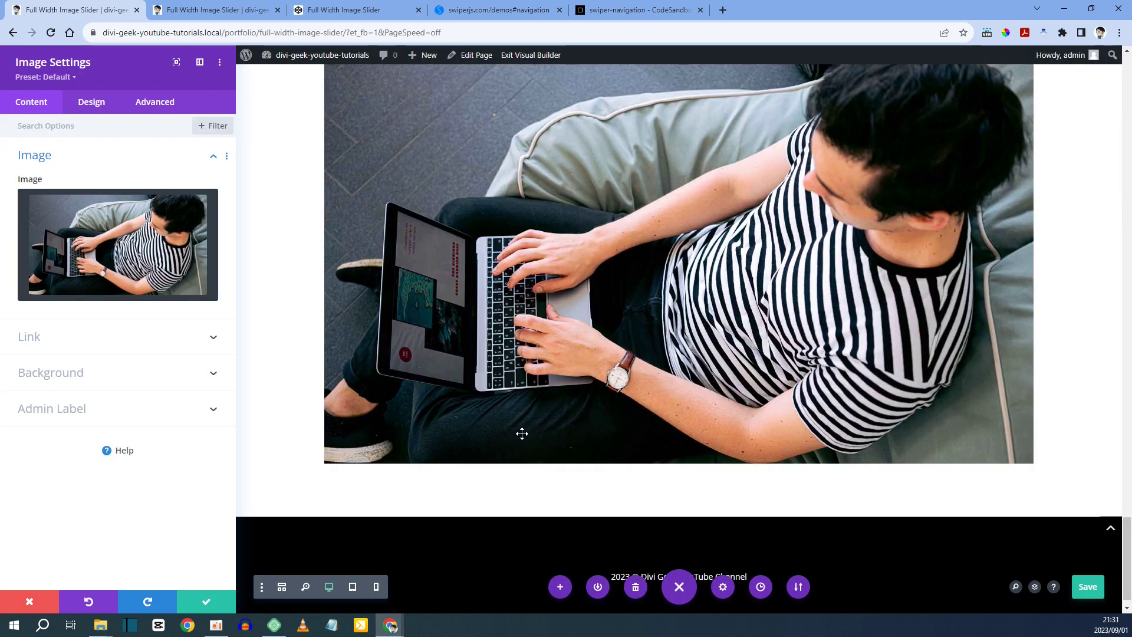
Step: Look over the stacked slide images and save the last Image module's settings
{"action": "scroll", "coordinate": [522, 433], "scroll_direction": "up", "scroll_amount": 4}
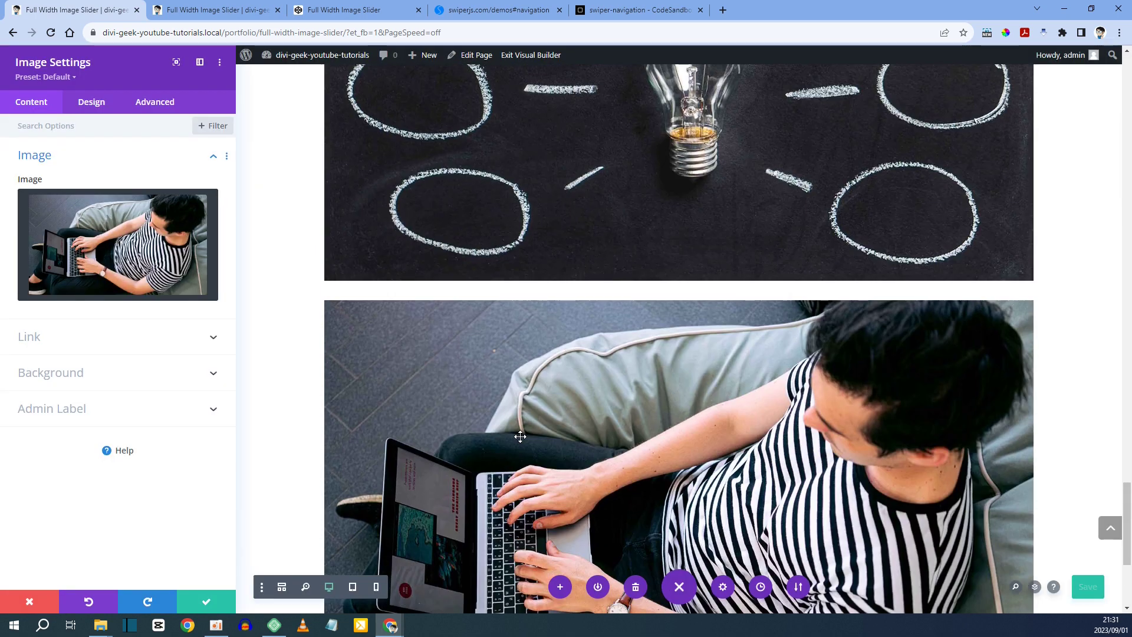
{"action": "scroll", "coordinate": [553, 372], "scroll_direction": "up", "scroll_amount": 20}
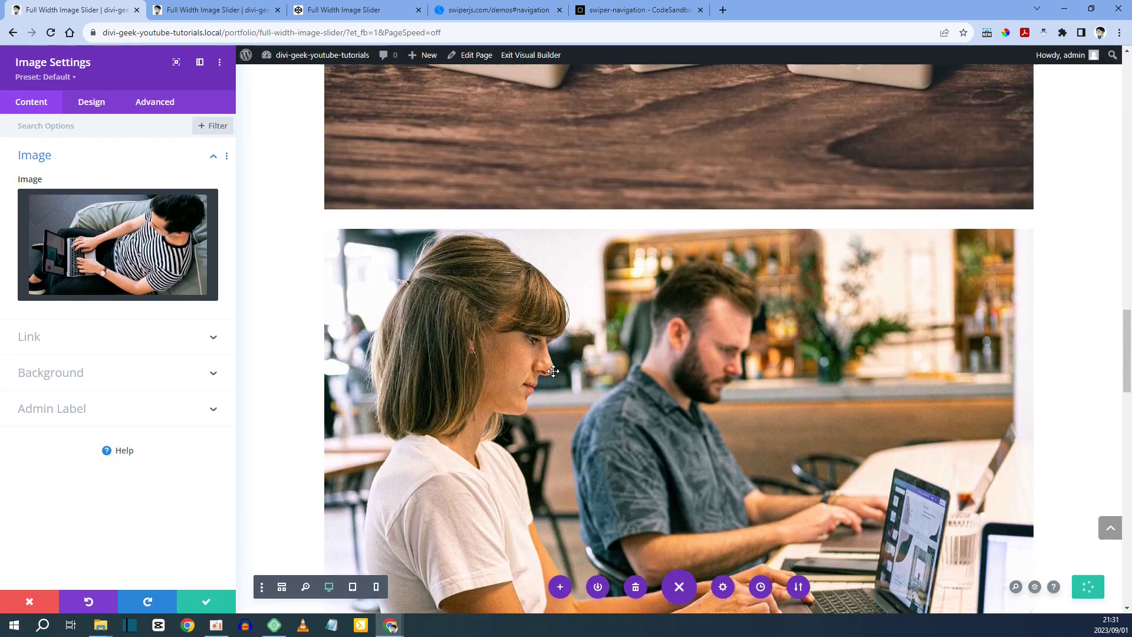
{"action": "scroll", "coordinate": [553, 371], "scroll_direction": "down", "scroll_amount": 20}
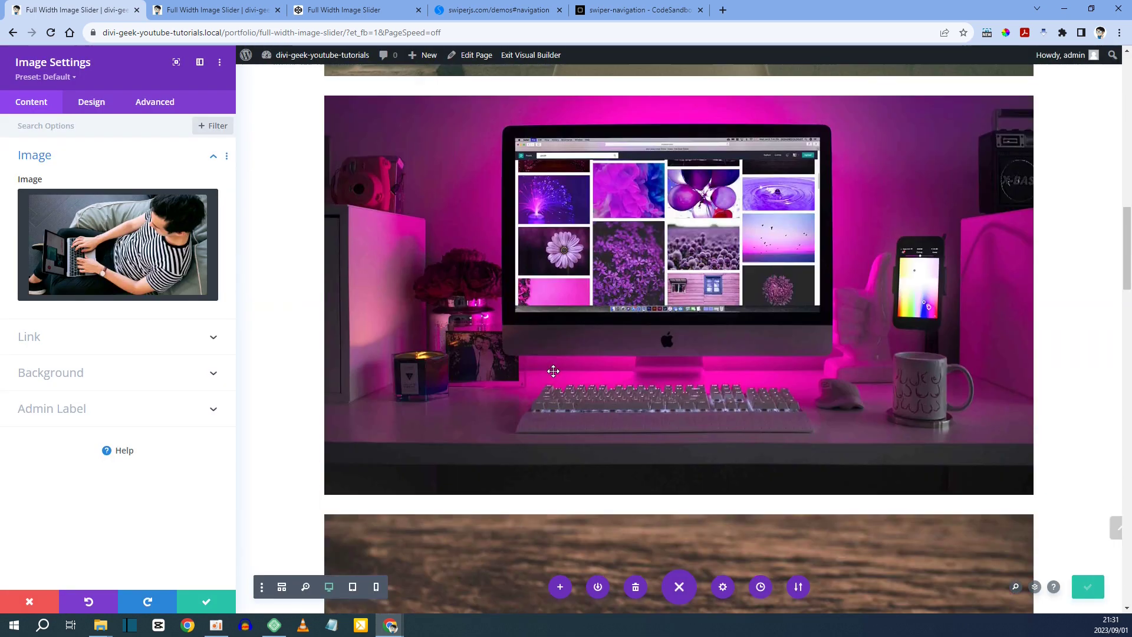
{"action": "scroll", "coordinate": [553, 371], "scroll_direction": "down", "scroll_amount": 2}
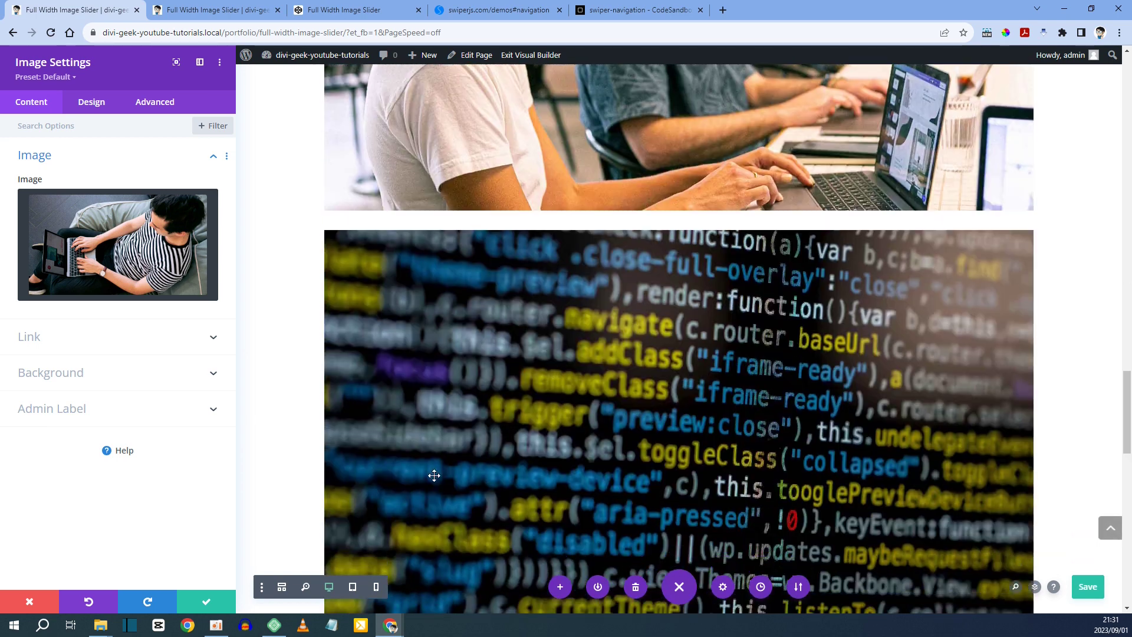
{"action": "left_click", "coordinate": [209, 601]}
{"action": "scroll", "coordinate": [367, 491], "scroll_direction": "up", "scroll_amount": 20}
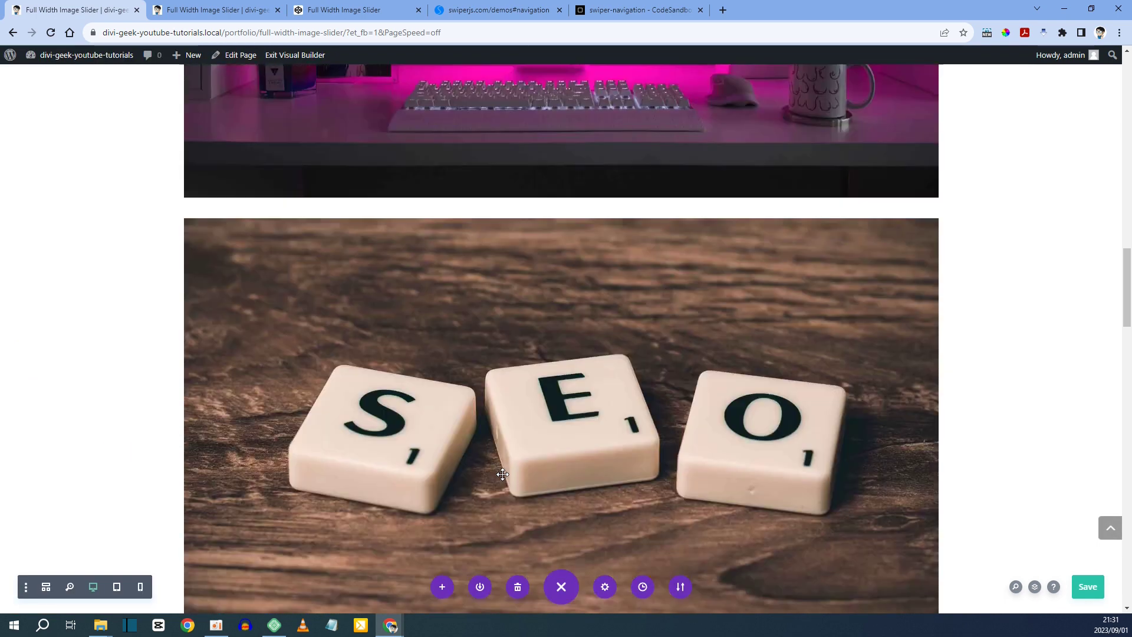
{"action": "scroll", "coordinate": [378, 360], "scroll_direction": "down", "scroll_amount": 6}
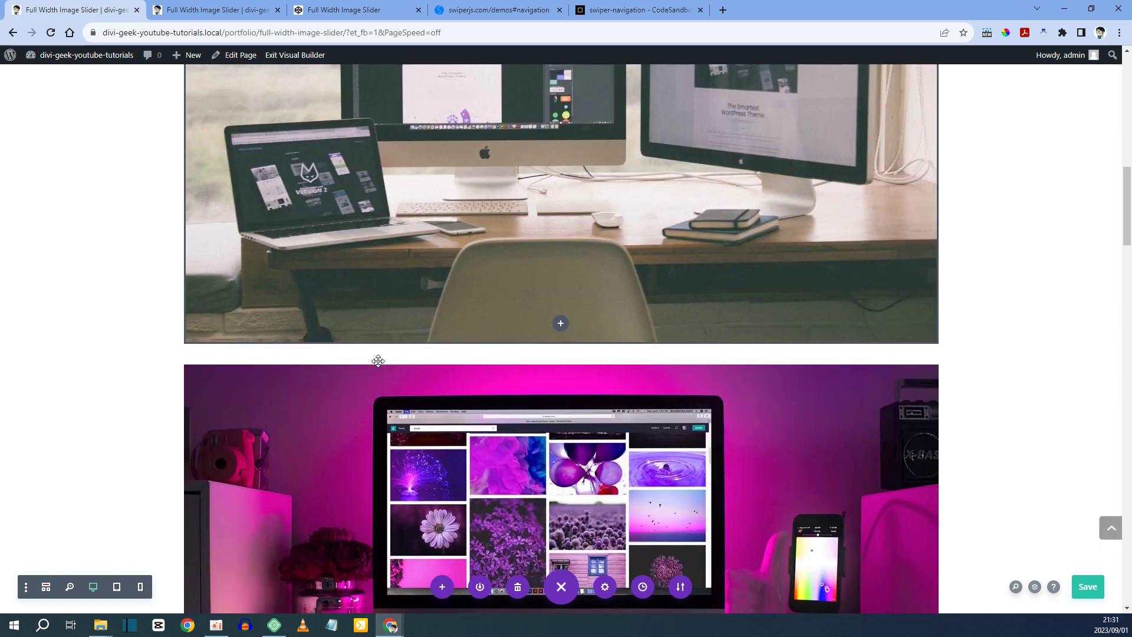
{"action": "scroll", "coordinate": [378, 361], "scroll_direction": "up", "scroll_amount": 5}
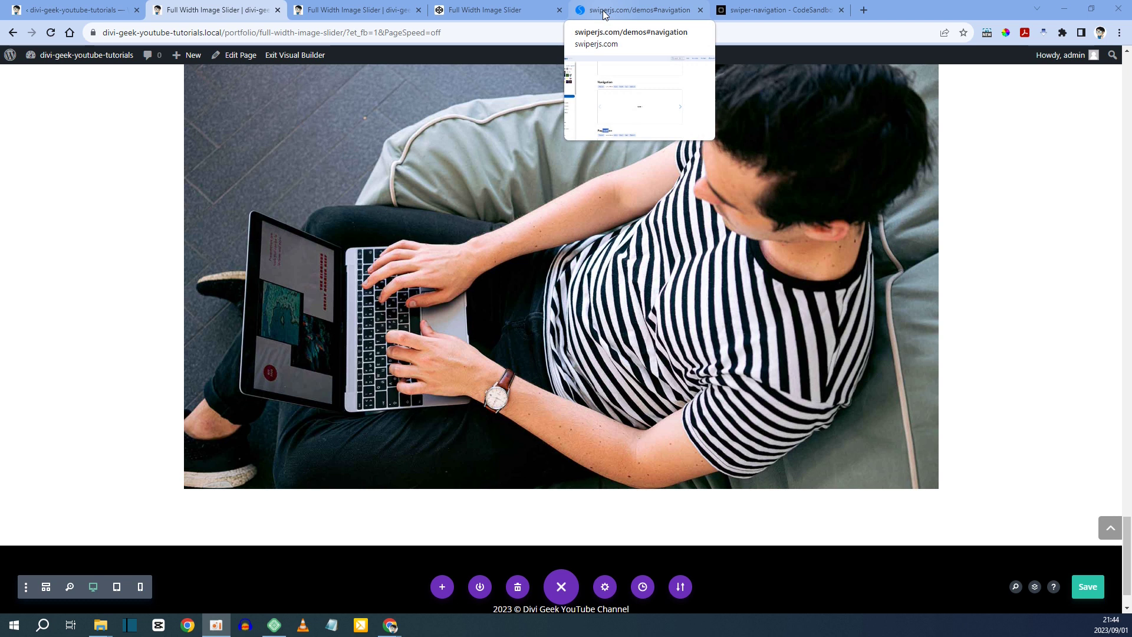
Step: Switch to the CodeSandbox demo and examine the Swiper initialization script with its navigation options in index.html
{"action": "left_click", "coordinate": [623, 14]}
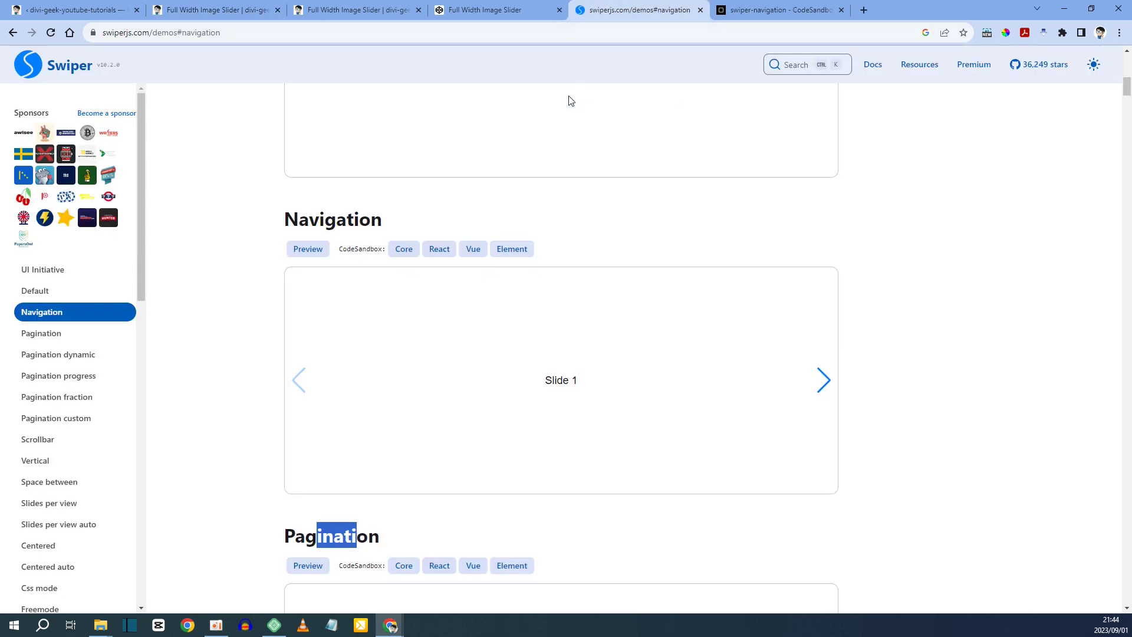
{"action": "left_click", "coordinate": [773, 10]}
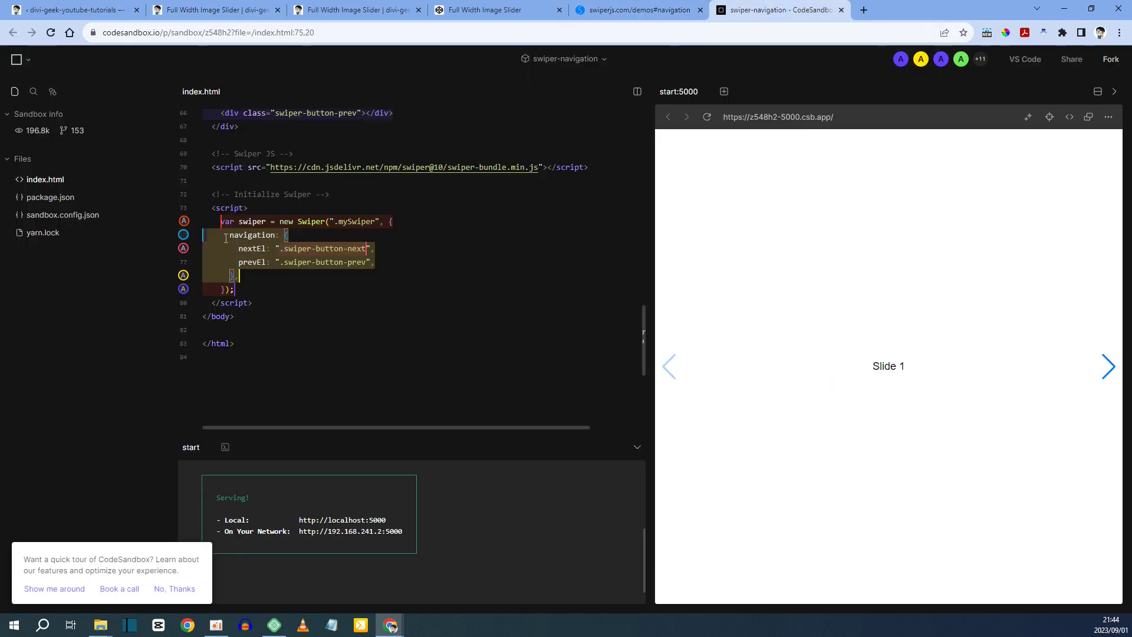
{"action": "left_click_drag", "start_coordinate": [228, 219], "coordinate": [252, 303]}
{"action": "left_click", "coordinate": [286, 234]}
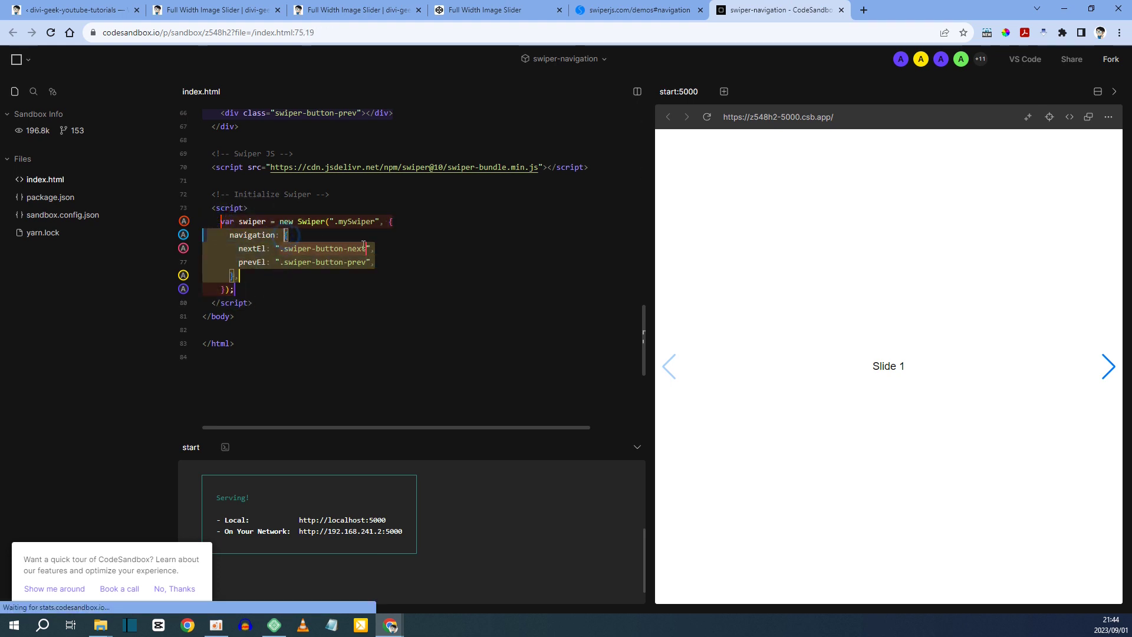
Step: Switch to the Full Width Image Slider pen in CodePen and copy the entire JS code that initializes Swiper on #image-slider
{"action": "left_click", "coordinate": [475, 12]}
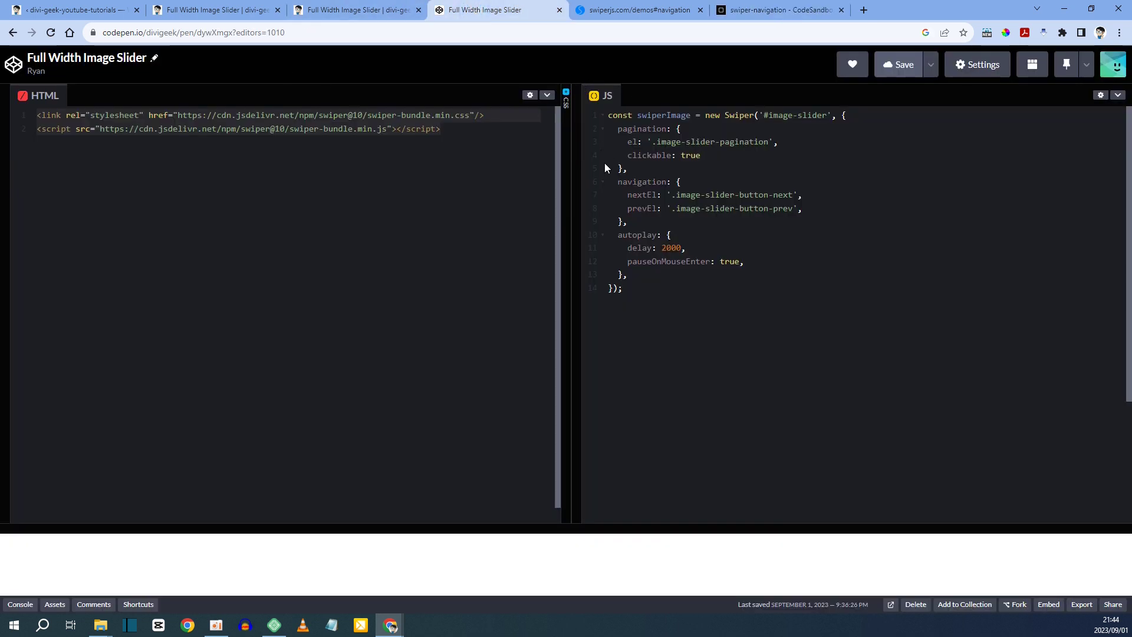
{"action": "left_click_drag", "start_coordinate": [634, 288], "coordinate": [576, 117]}
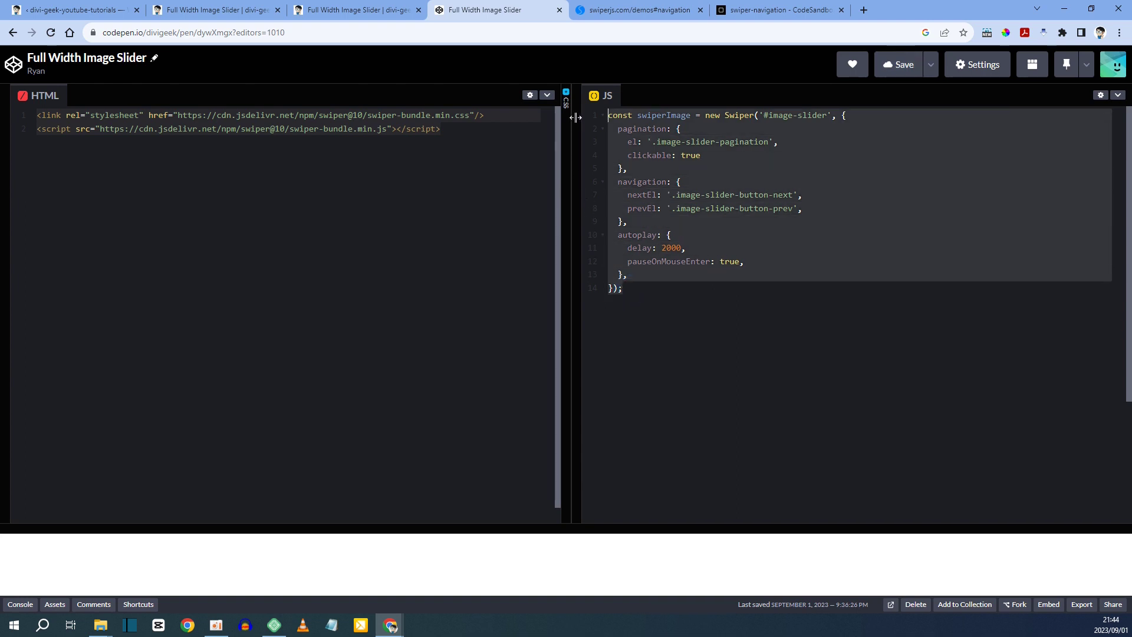
{"action": "right_click", "coordinate": [644, 146]}
{"action": "left_click", "coordinate": [674, 189]}
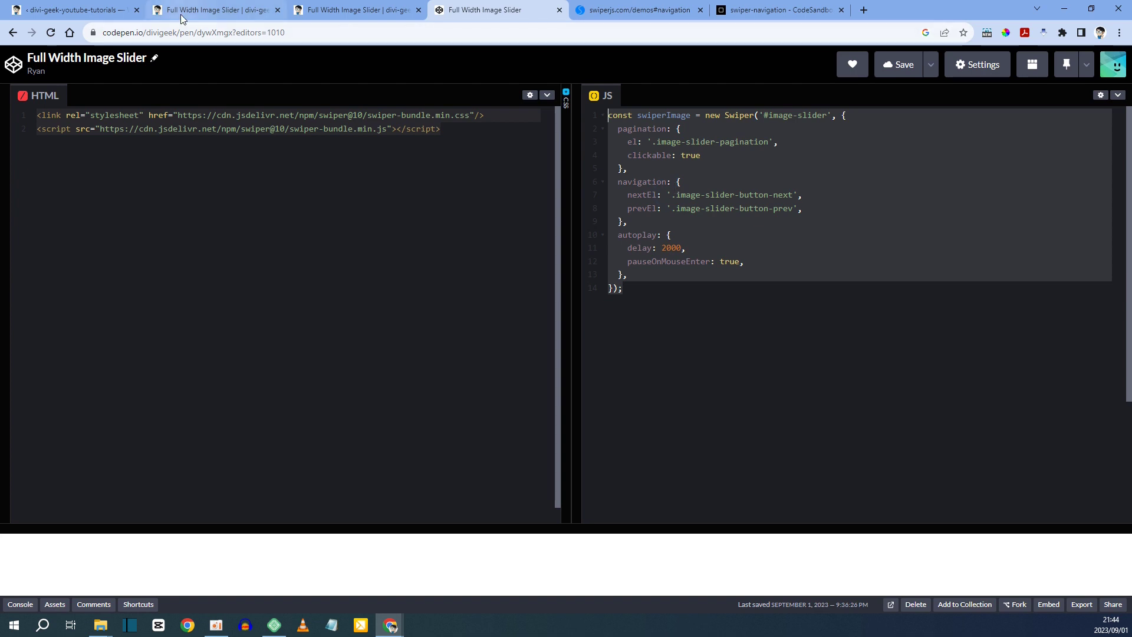
Step: Switch to the WordPress admin and examine the SwiperJS JS snippet's settings and script code, comparing with the slider page in the Visual Builder
{"action": "left_click", "coordinate": [111, 10]}
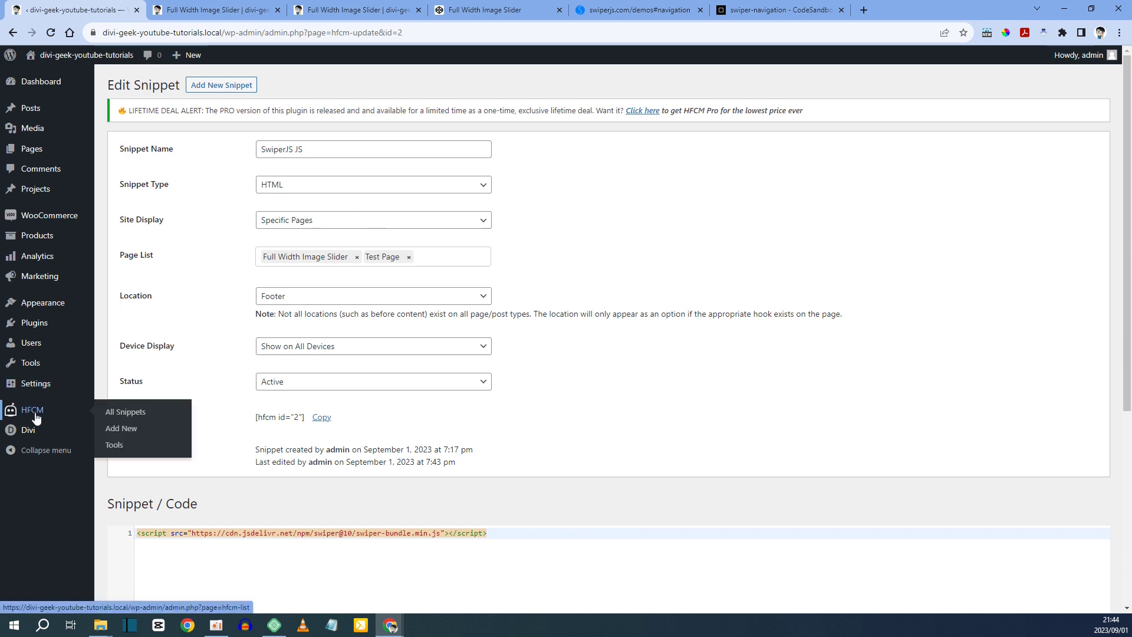
{"action": "scroll", "coordinate": [223, 319], "scroll_direction": "down", "scroll_amount": 1}
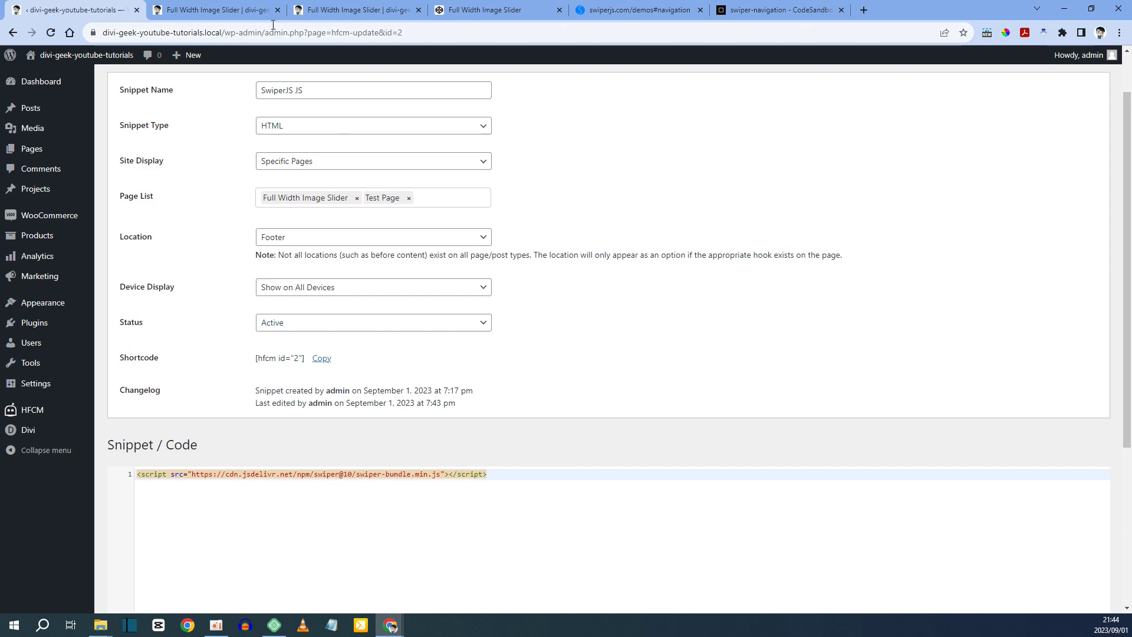
{"action": "mouse_move", "coordinate": [41, 432]}
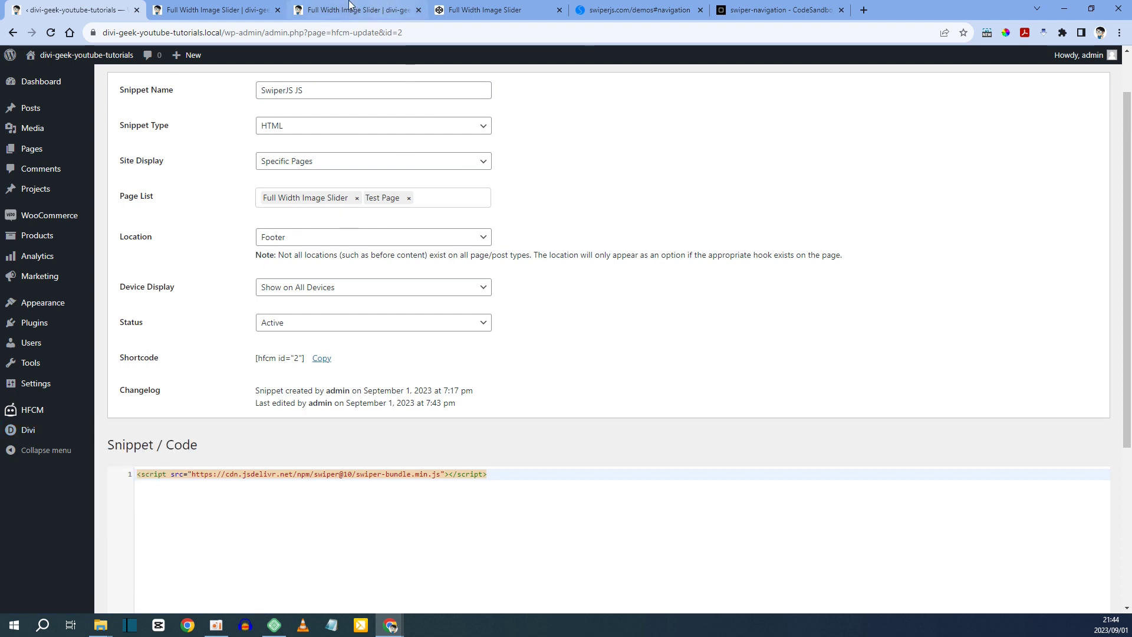
{"action": "left_click", "coordinate": [259, 9]}
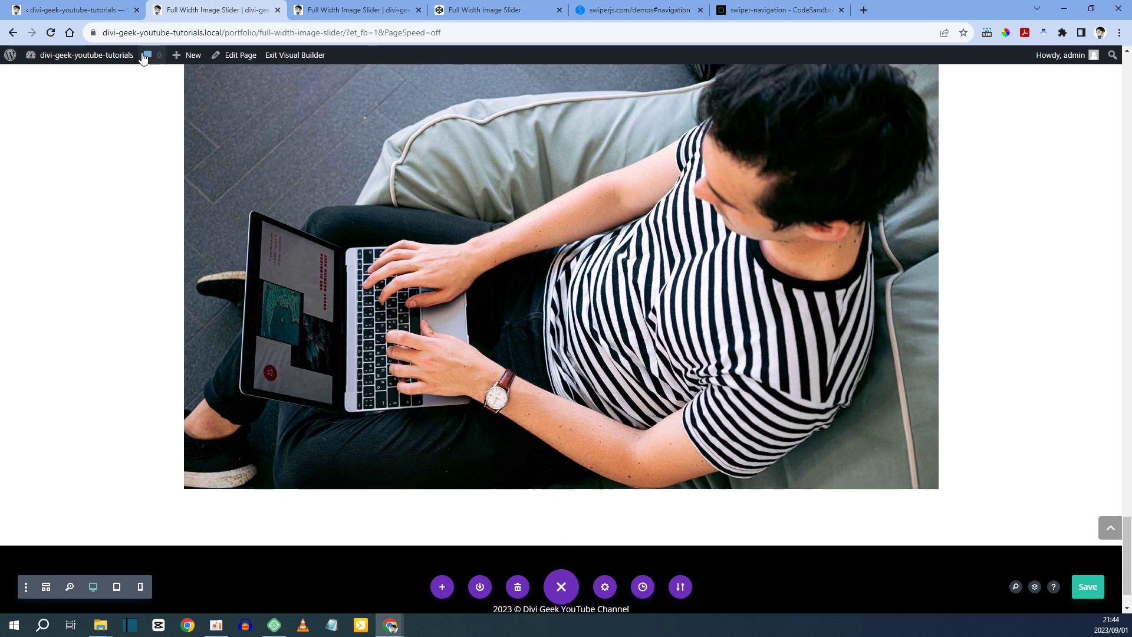
{"action": "left_click", "coordinate": [102, 10]}
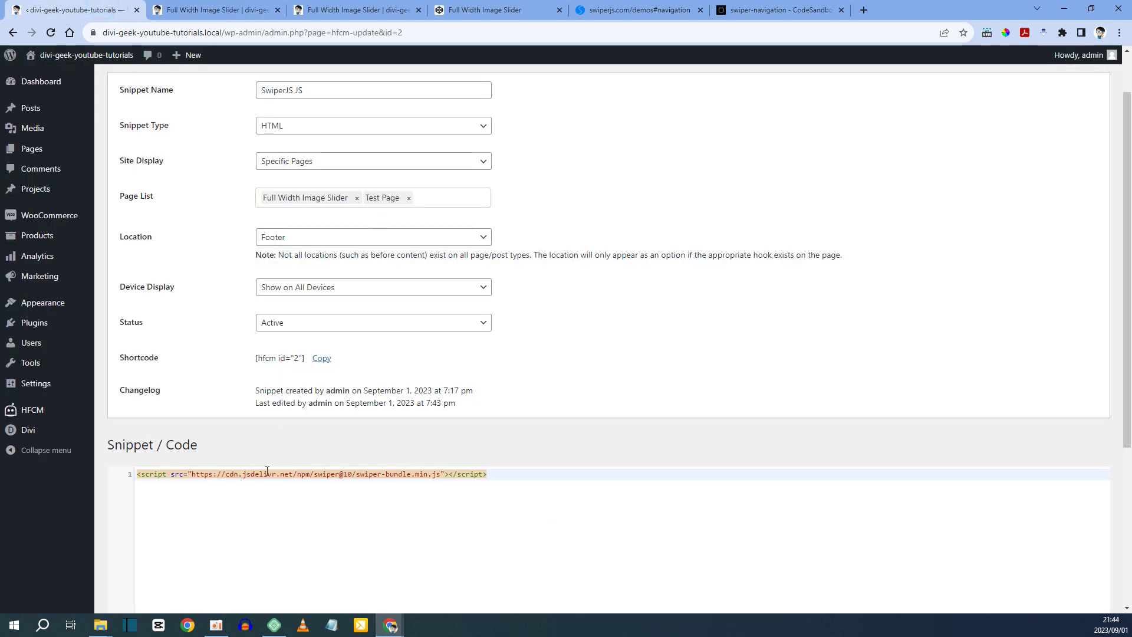
{"action": "left_click", "coordinate": [506, 476]}
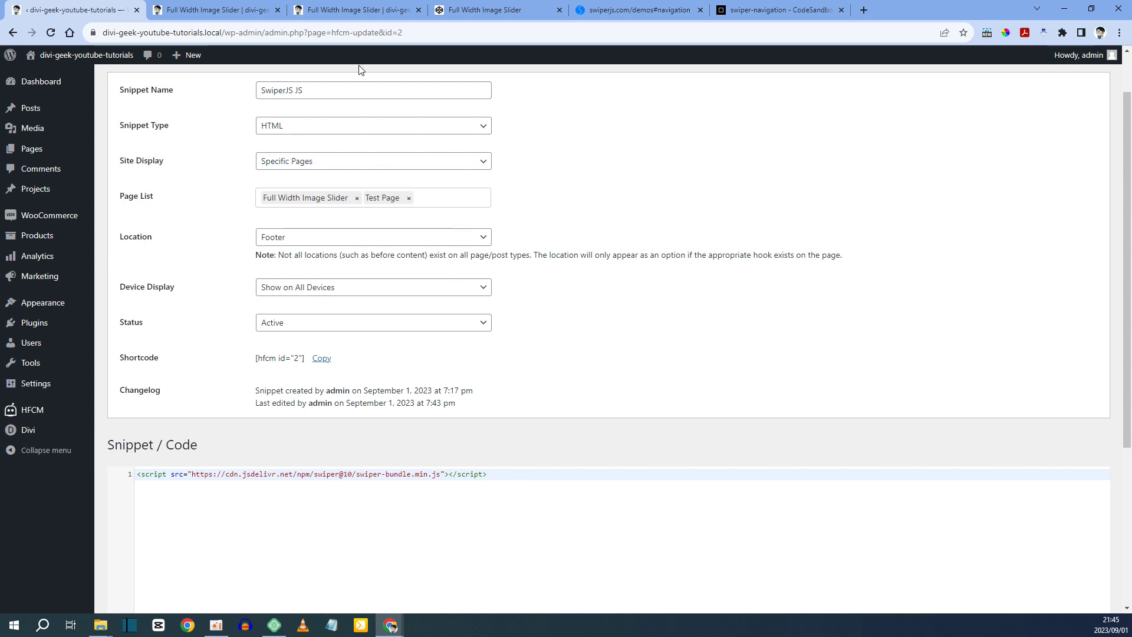
{"action": "left_click", "coordinate": [367, 15]}
{"action": "left_click", "coordinate": [177, 5]}
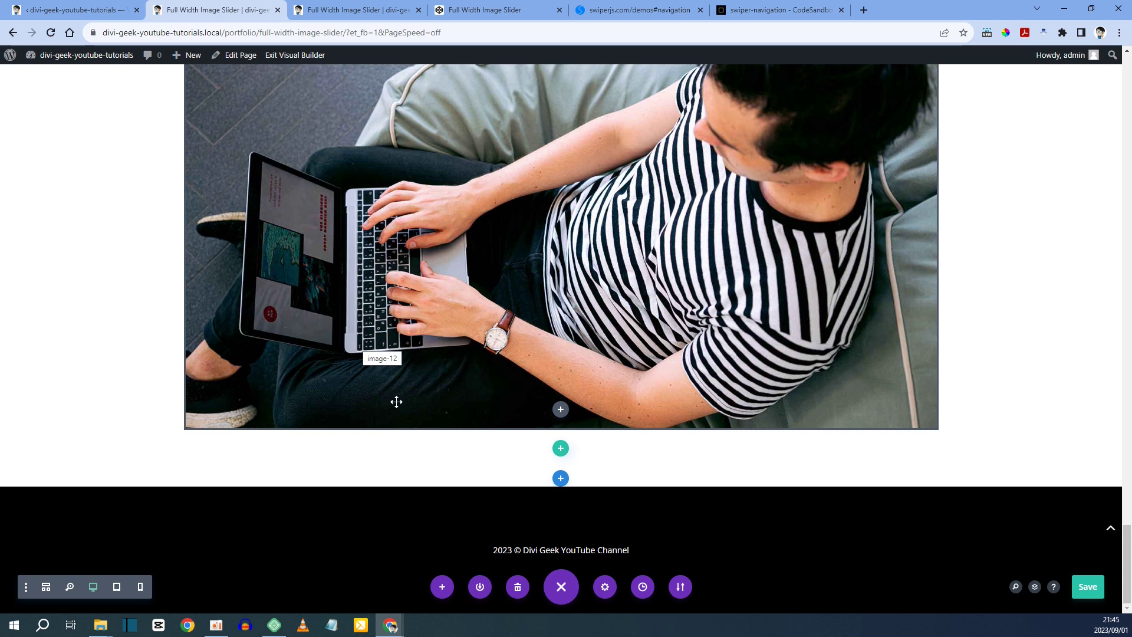
{"action": "left_click", "coordinate": [37, 8]}
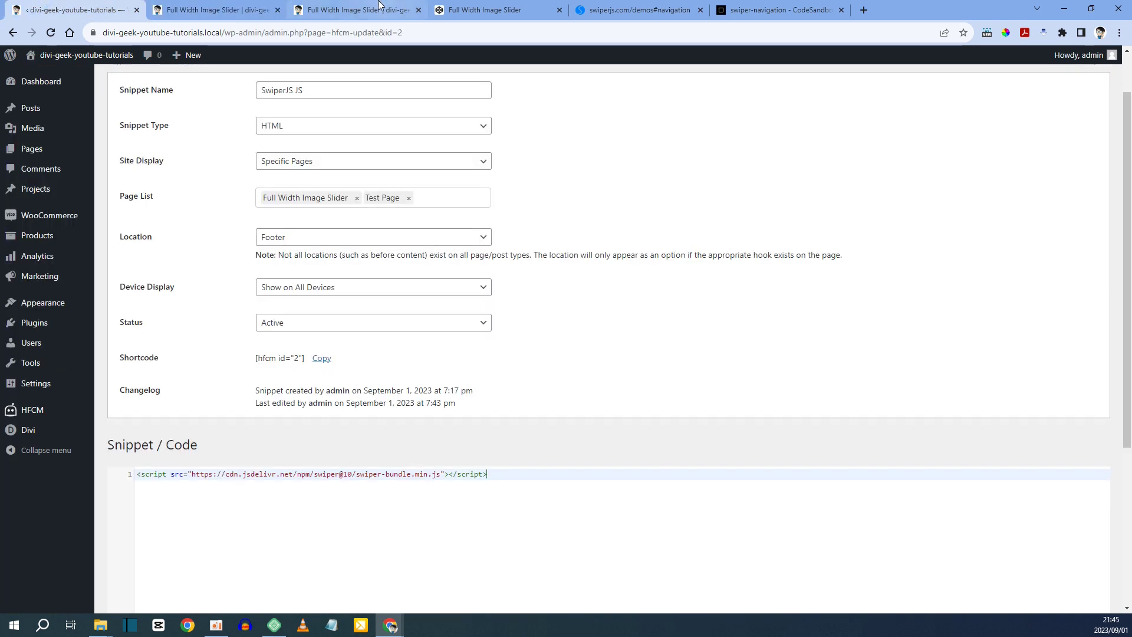
Step: Check the image slider section on the live Full Width Image Slider page and return to the SwiperJS JS snippet
{"action": "left_click", "coordinate": [342, 10]}
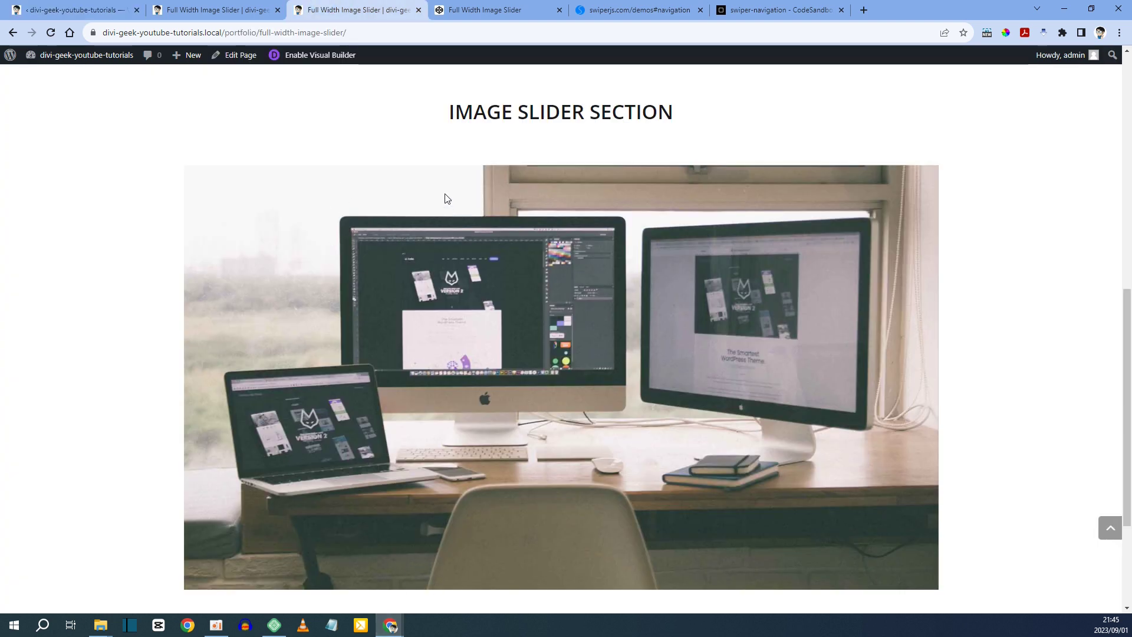
{"action": "scroll", "coordinate": [442, 201], "scroll_direction": "down", "scroll_amount": 3}
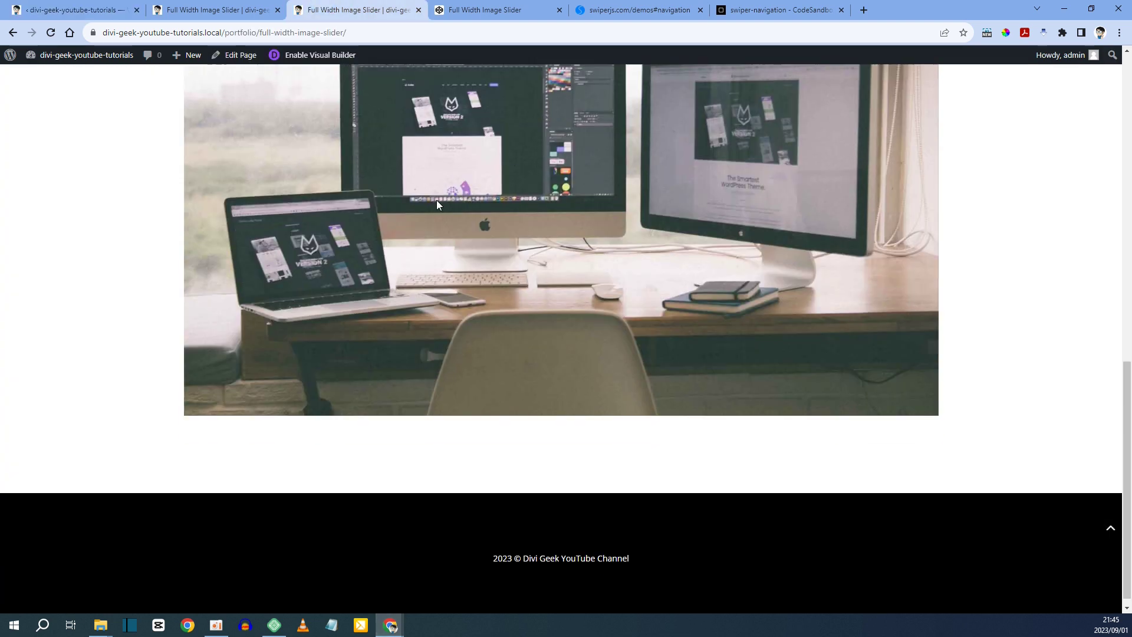
{"action": "left_click", "coordinate": [102, 12]}
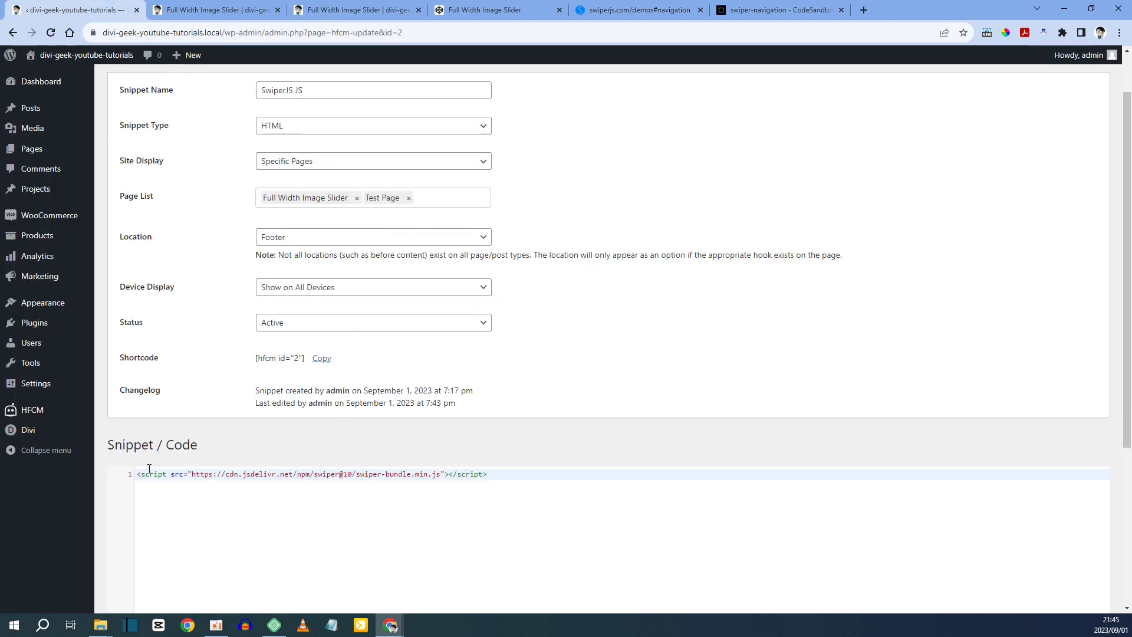
Step: Add an empty <script></script> block beneath the Swiper bundle script tag, separated by a blank line, in the snippet code
{"action": "left_click_drag", "start_coordinate": [139, 477], "coordinate": [453, 480]}
{"action": "left_click", "coordinate": [489, 474]}
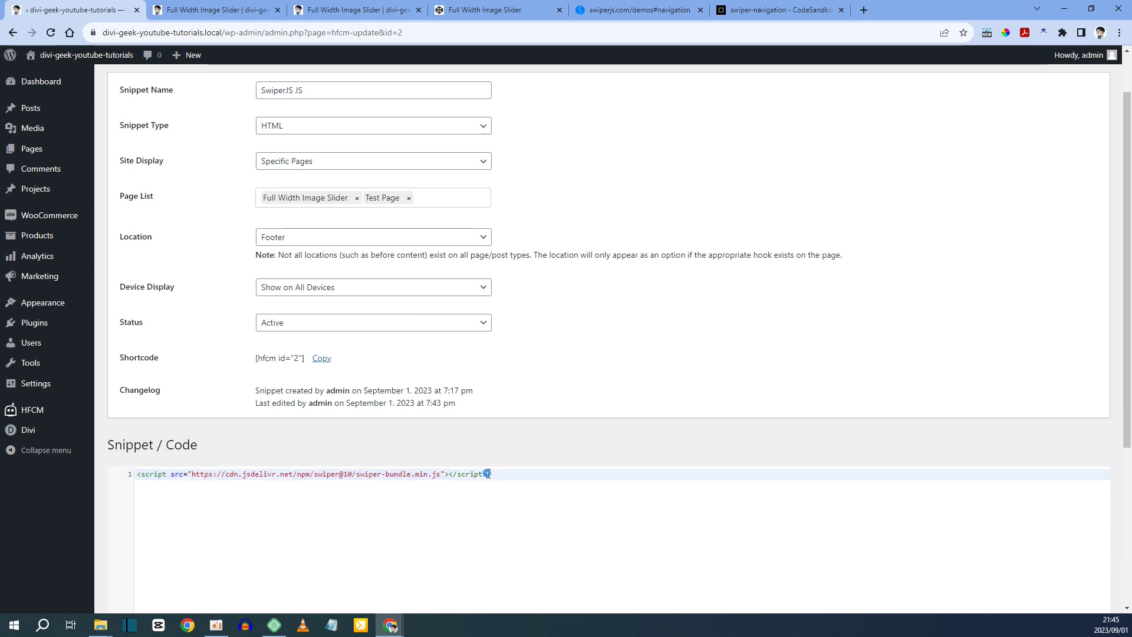
{"action": "key", "text": "Return"}
{"action": "key", "text": "Return"}
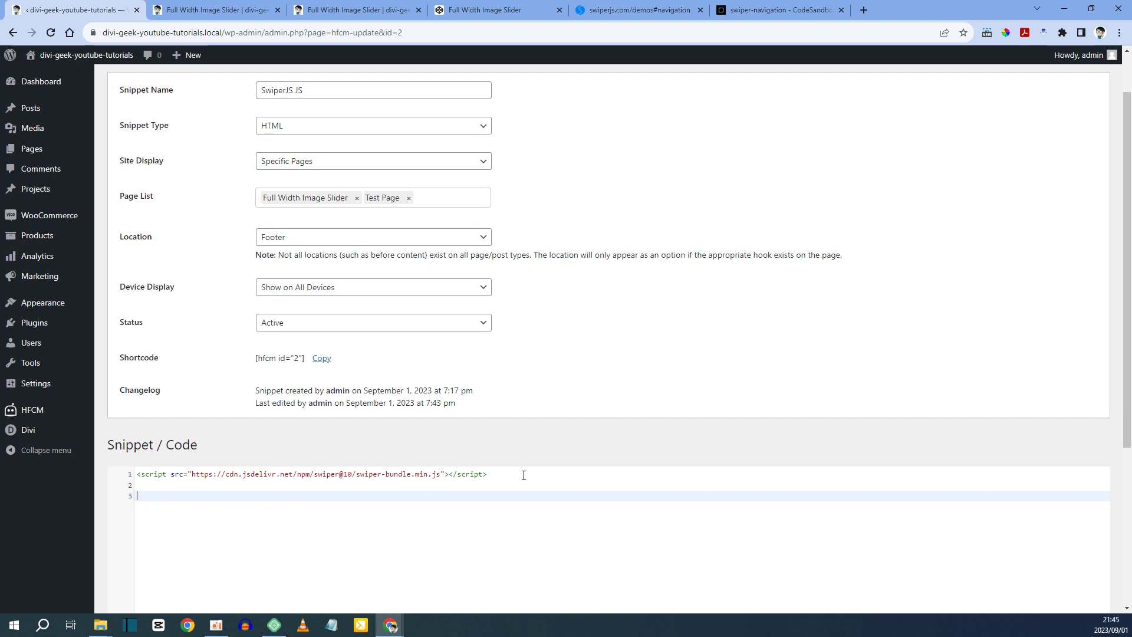
{"action": "left_click", "coordinate": [481, 10]}
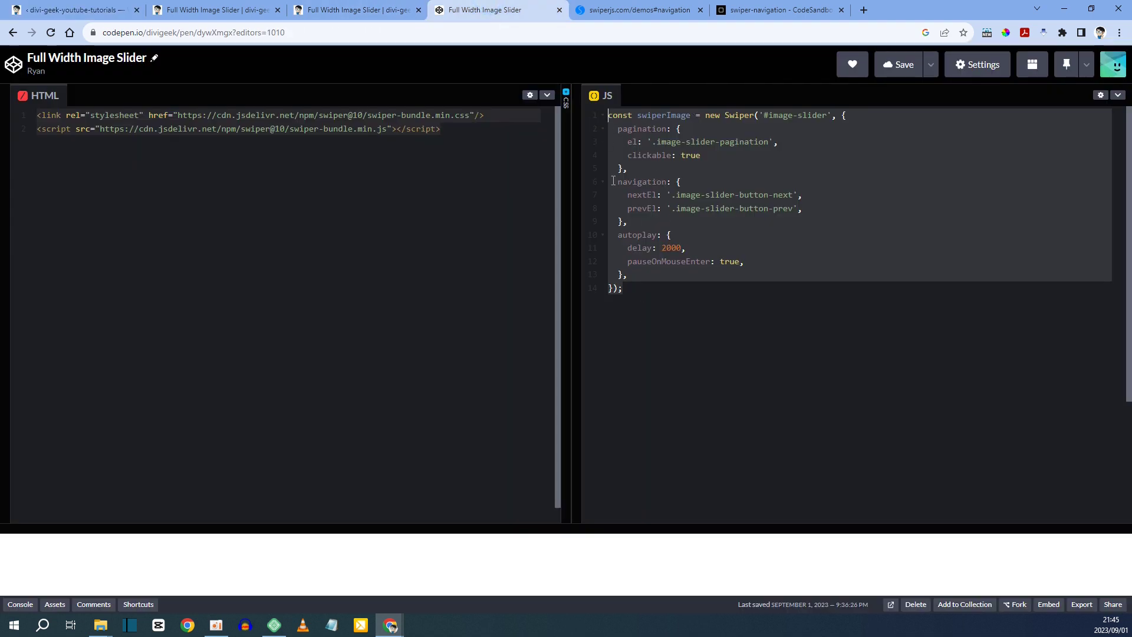
{"action": "left_click", "coordinate": [82, 10]}
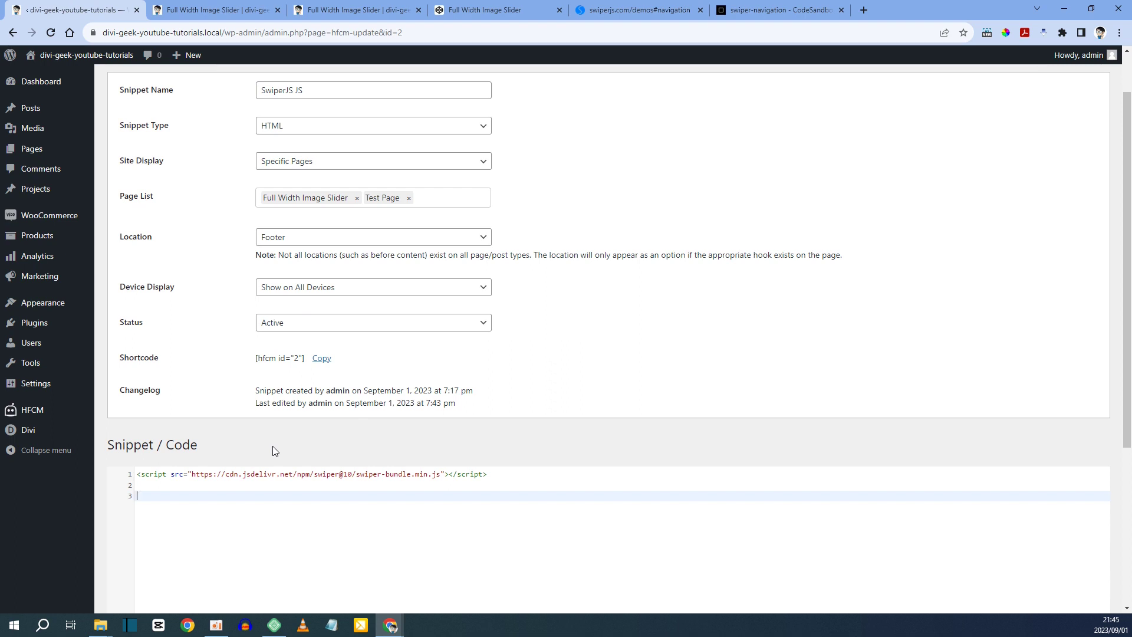
{"action": "type", "text": "<"}
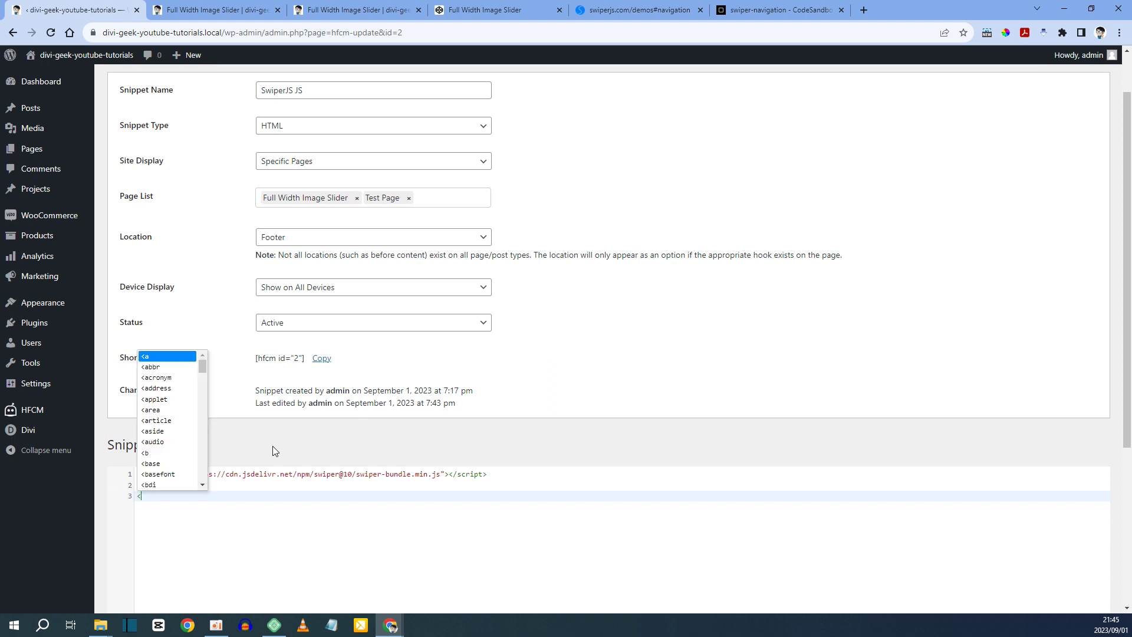
{"action": "type", "text": "script"}
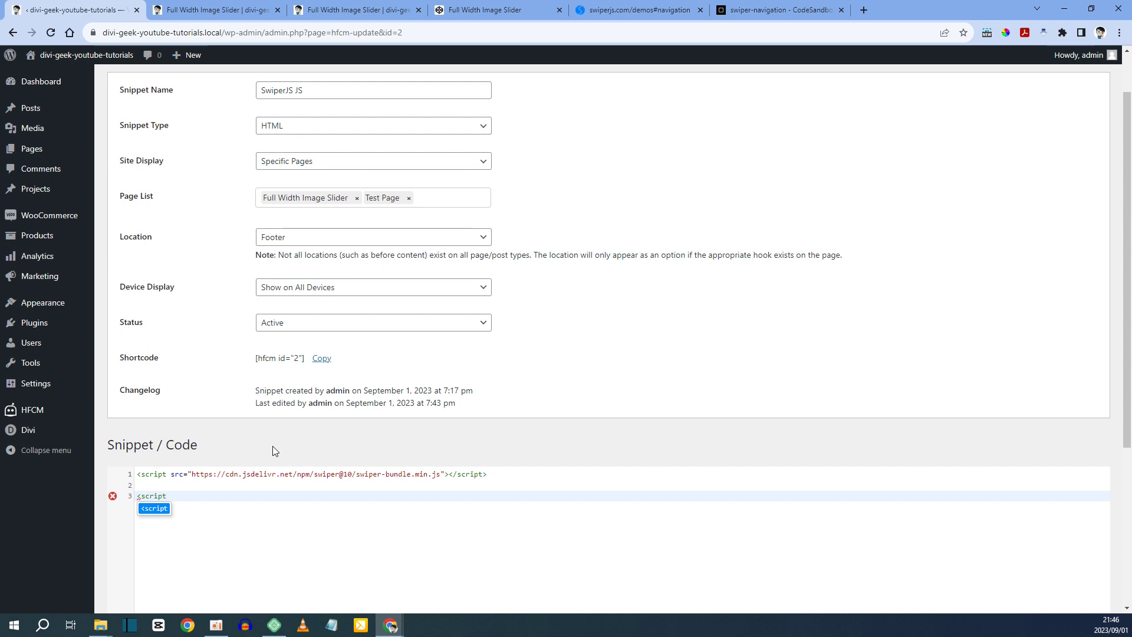
{"action": "type", "text": "></script>"}
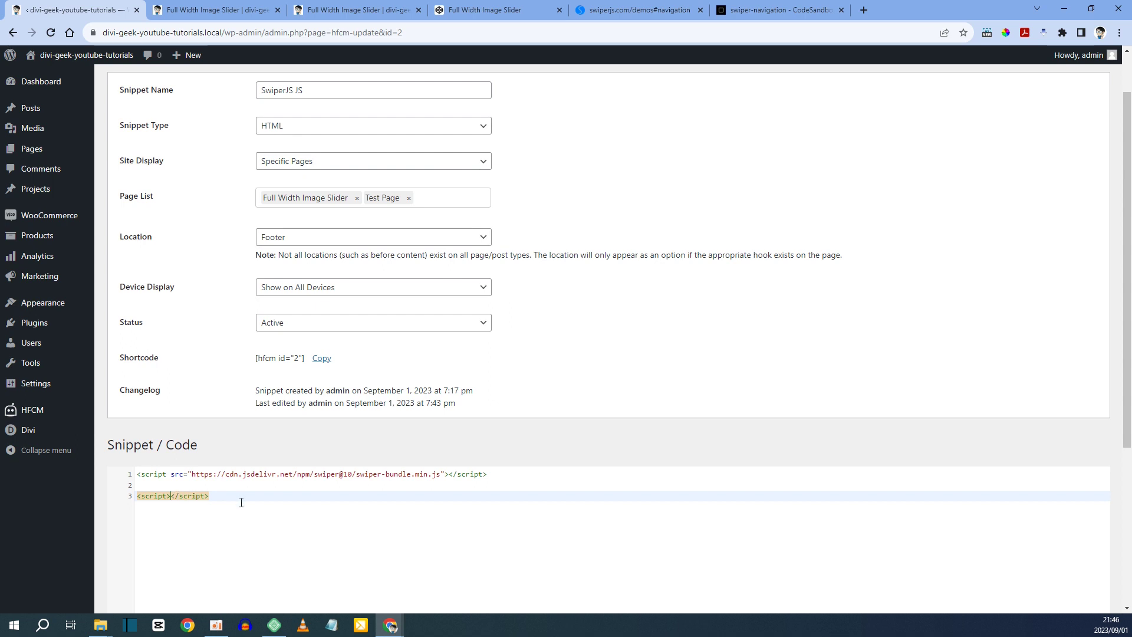
{"action": "key", "text": "Return"}
{"action": "key", "text": "Return"}
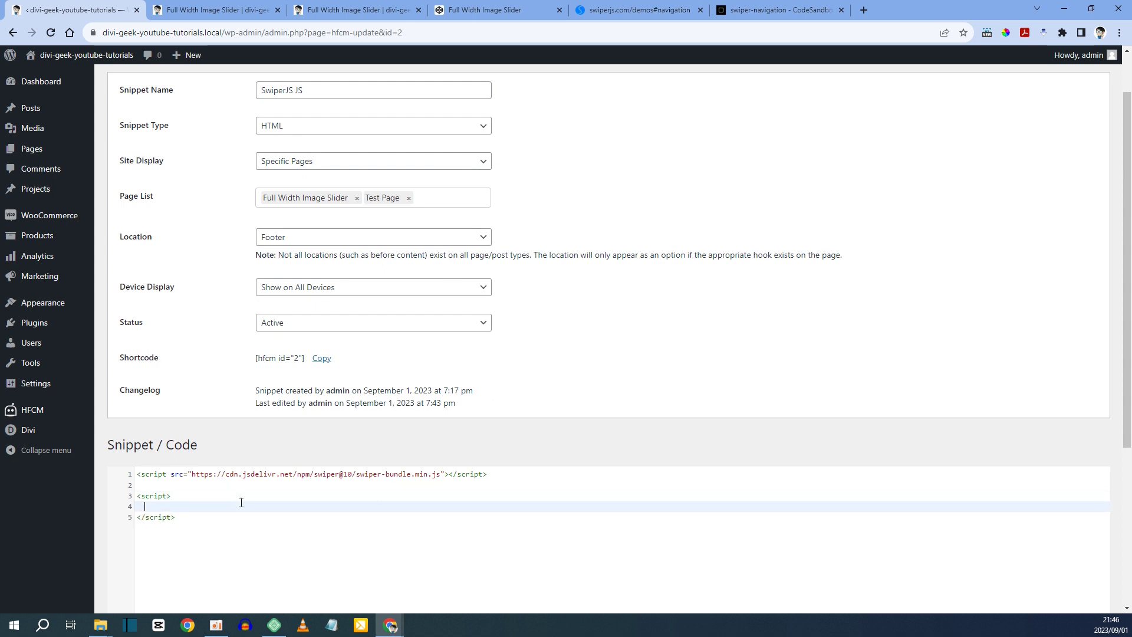
Step: Paste the copied Swiper initialization code into the new script block and remove the indent before const swiperImage
{"action": "key", "text": "ctrl+v"}
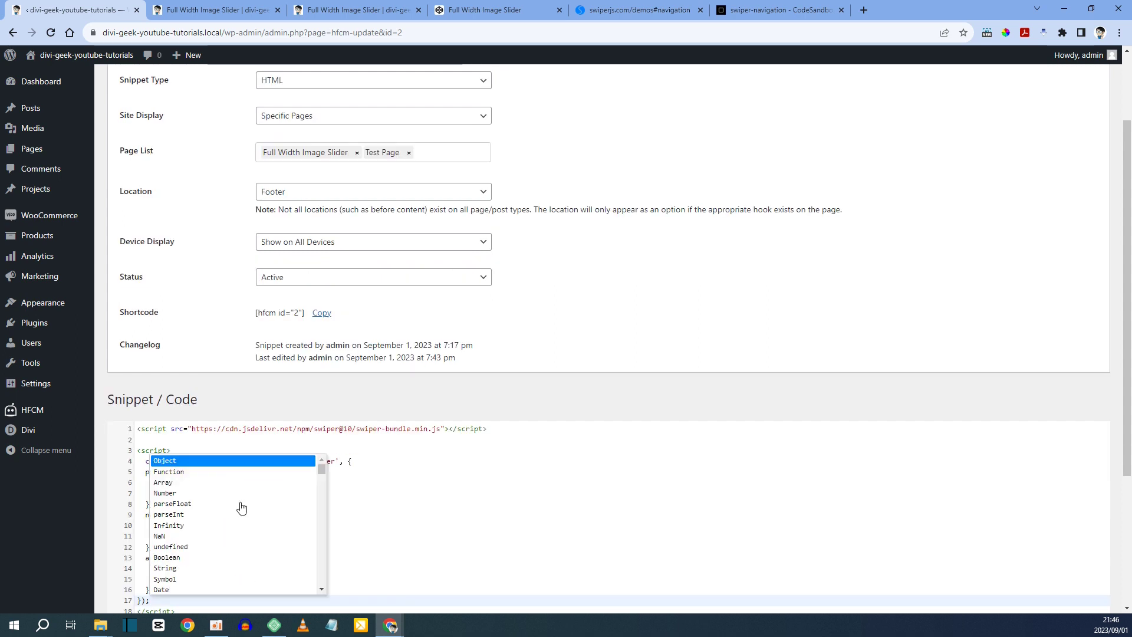
{"action": "key", "text": "Escape"}
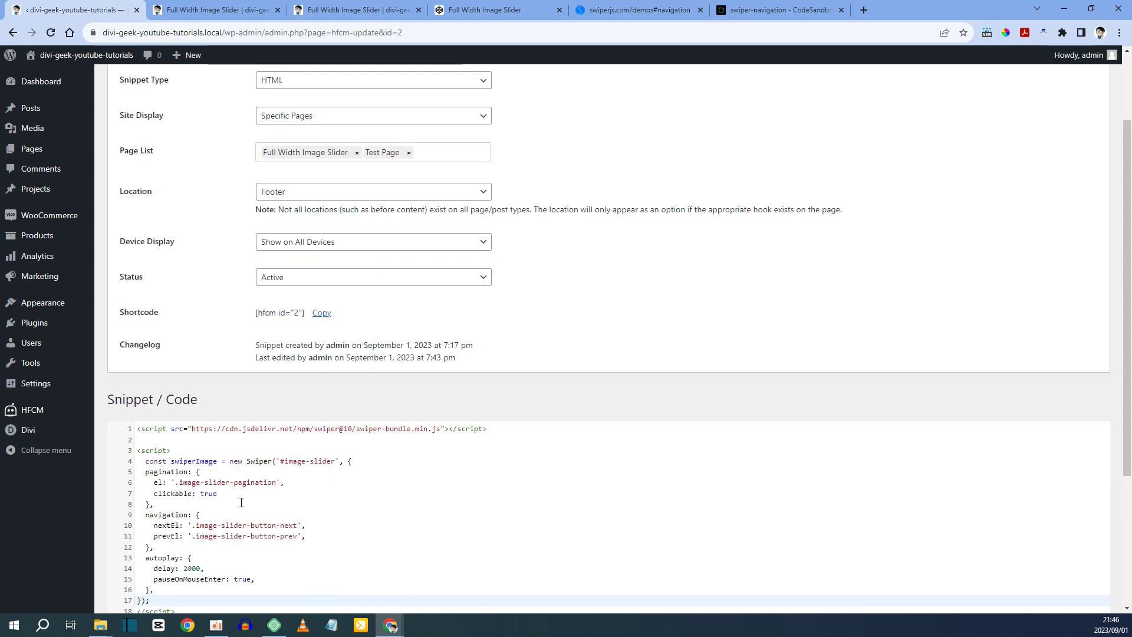
{"action": "key", "text": "Up"}
{"action": "key", "text": "Up"}
{"action": "key", "text": "Up"}
{"action": "key", "text": "Up"}
{"action": "key", "text": "Up"}
{"action": "key", "text": "Up"}
{"action": "key", "text": "Up"}
{"action": "key", "text": "Up"}
{"action": "key", "text": "Up"}
{"action": "key", "text": "Up"}
{"action": "key", "text": "Up"}
{"action": "key", "text": "Up"}
{"action": "key", "text": "Up"}
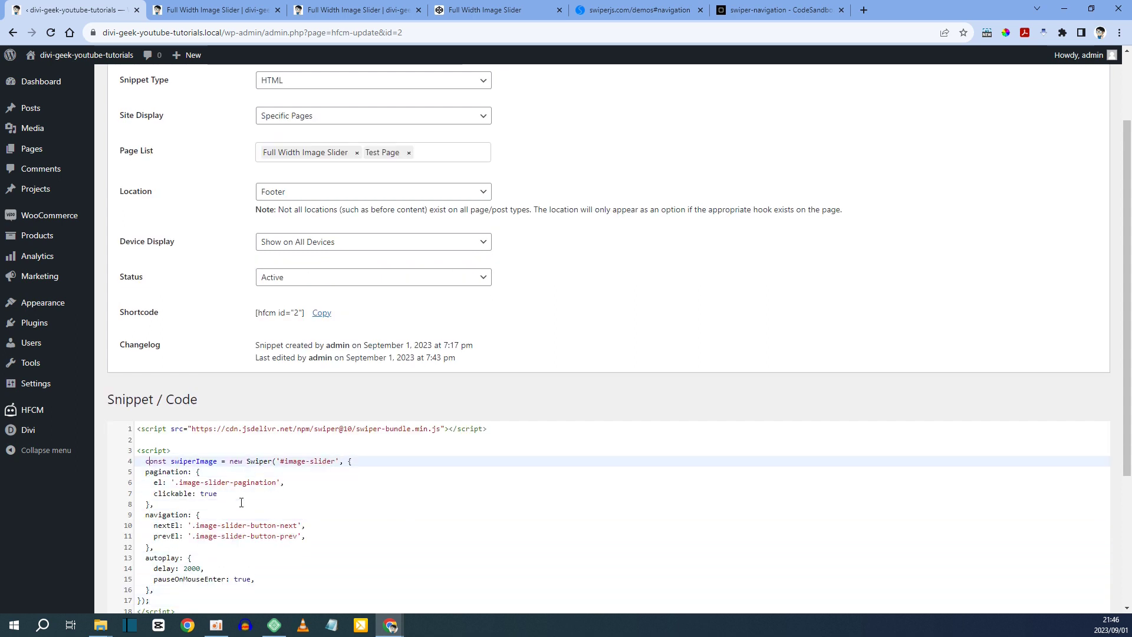
{"action": "key", "text": "shift+Tab"}
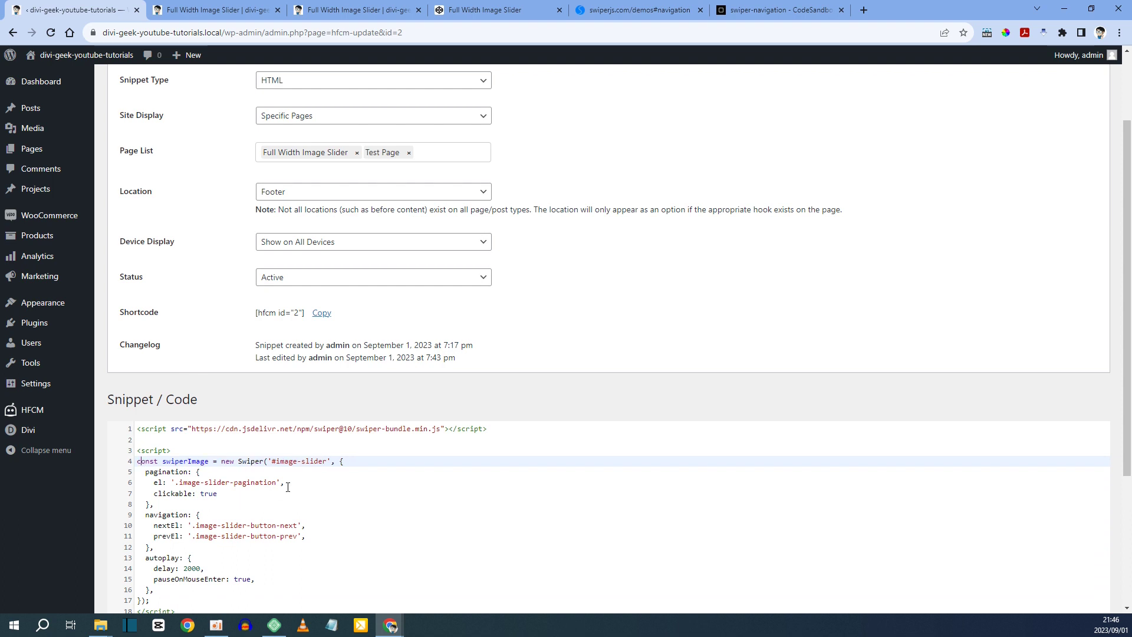
Step: Review the pasted Swiper options and the #image-slider selector, and save the updated snippet
{"action": "scroll", "coordinate": [287, 487], "scroll_direction": "down", "scroll_amount": 3}
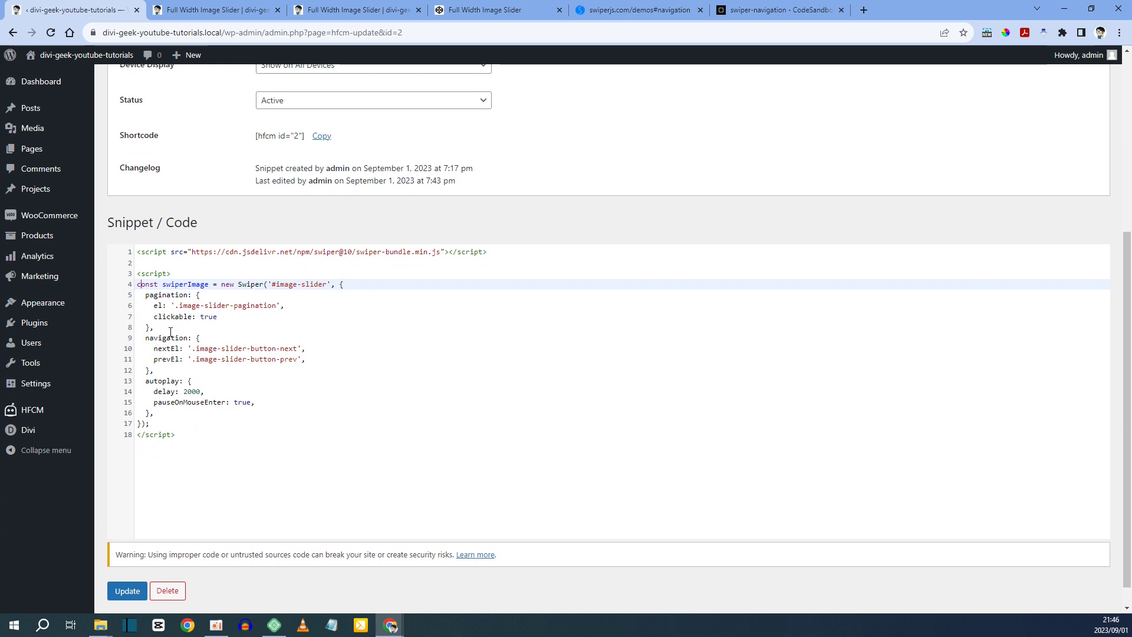
{"action": "left_click_drag", "start_coordinate": [148, 337], "coordinate": [210, 411]}
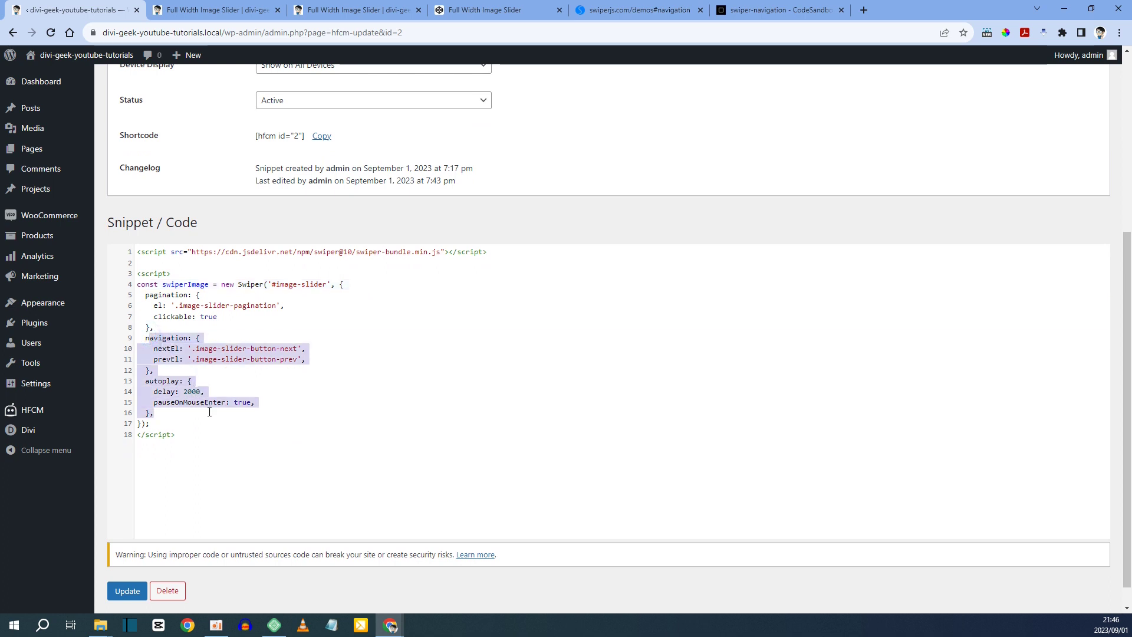
{"action": "left_click", "coordinate": [177, 295]}
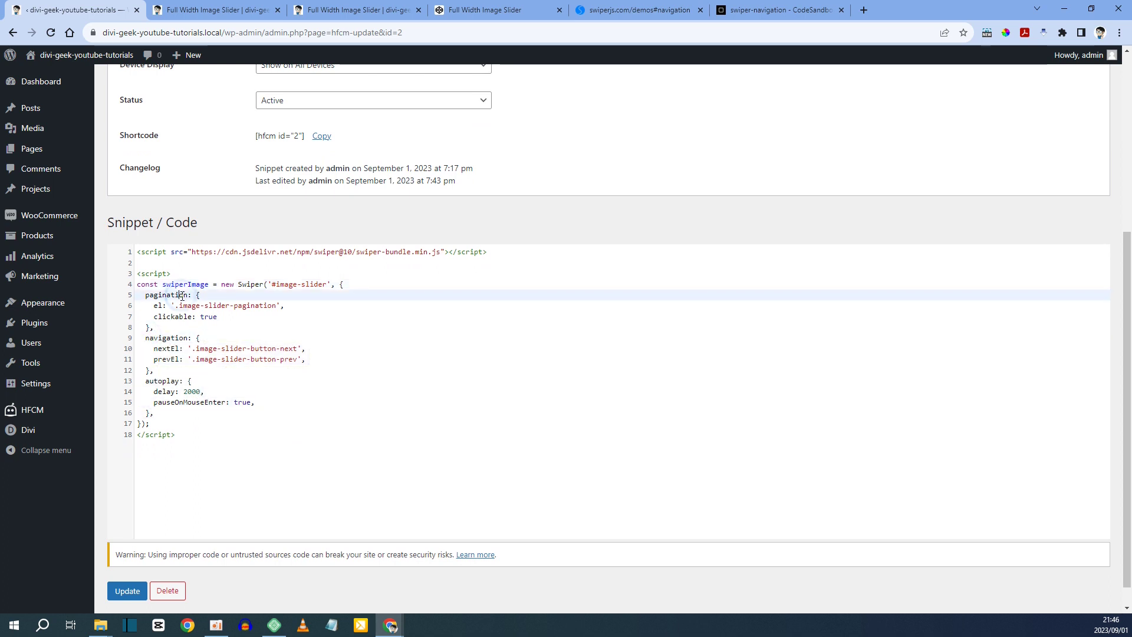
{"action": "left_click", "coordinate": [164, 284]}
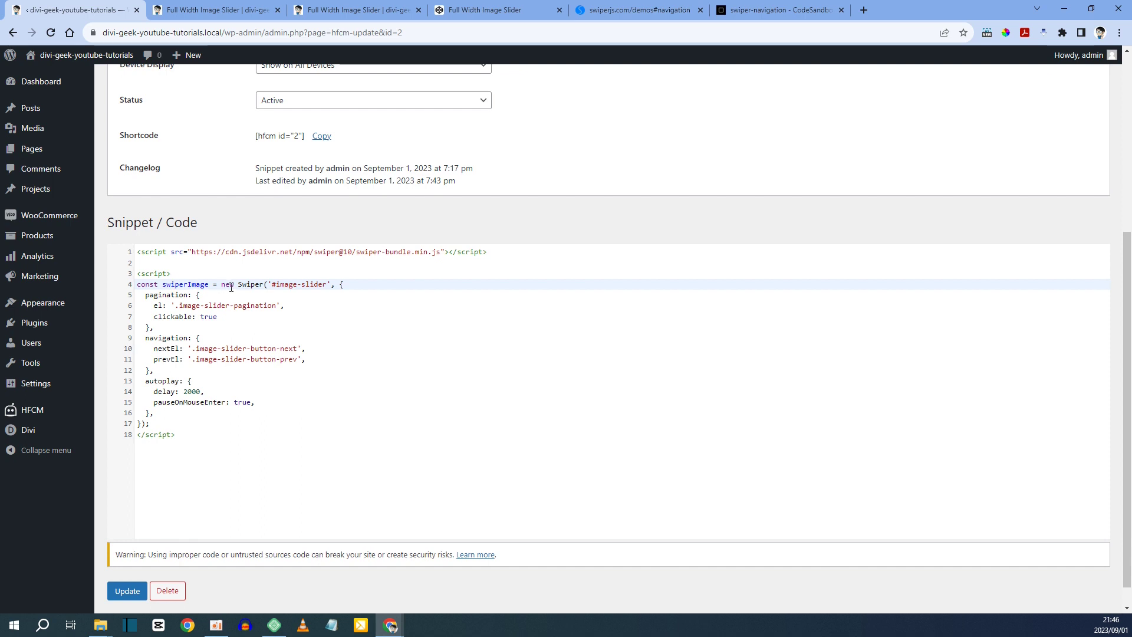
{"action": "left_click_drag", "start_coordinate": [220, 285], "coordinate": [309, 284]}
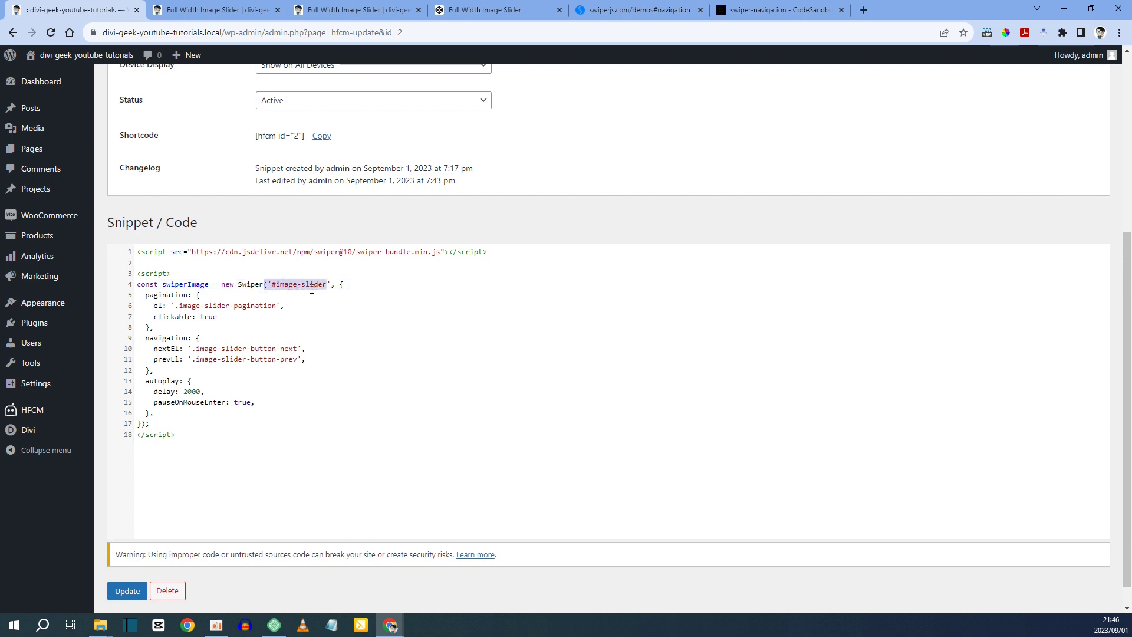
{"action": "left_click", "coordinate": [309, 290]}
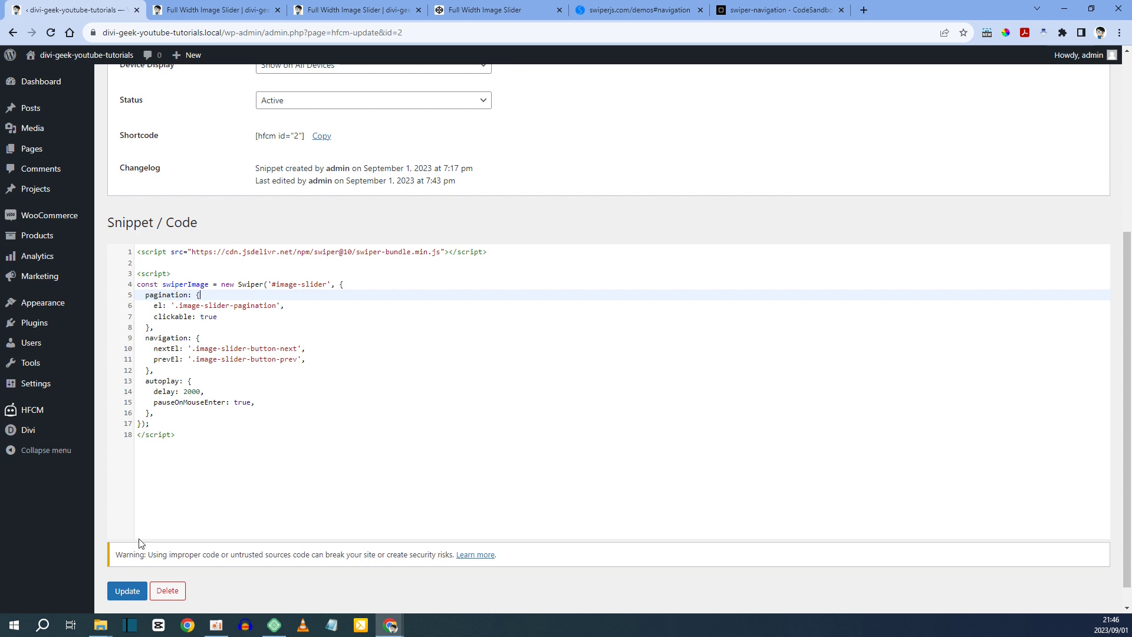
{"action": "left_click", "coordinate": [137, 594]}
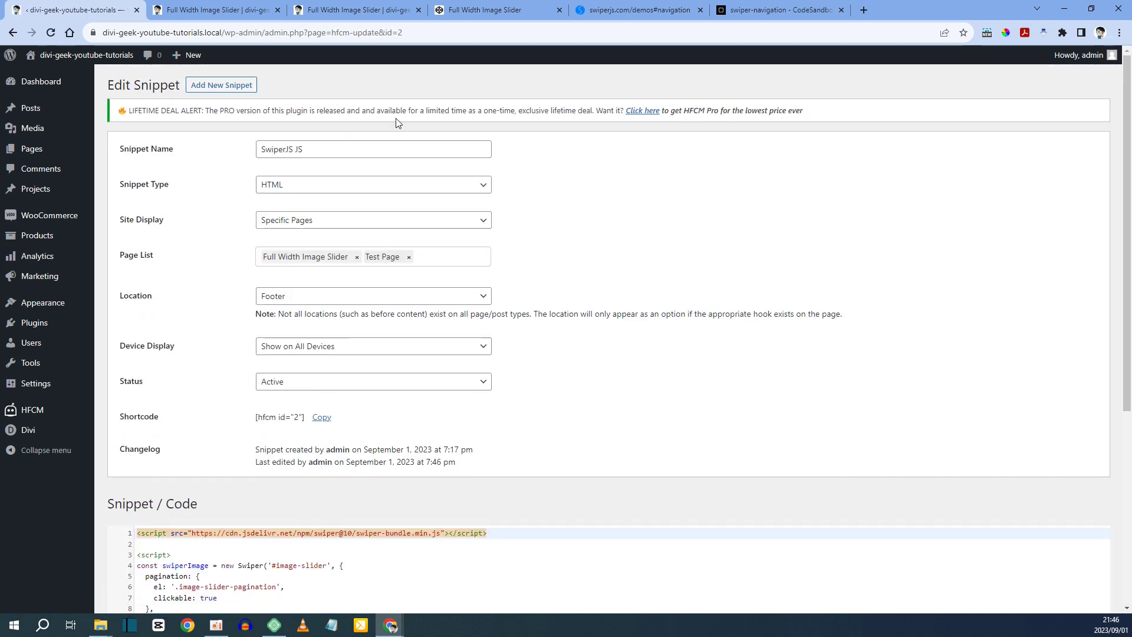
Step: Reload the live slider page and compare its image section with the stacked images in the Visual Builder
{"action": "left_click", "coordinate": [387, 10]}
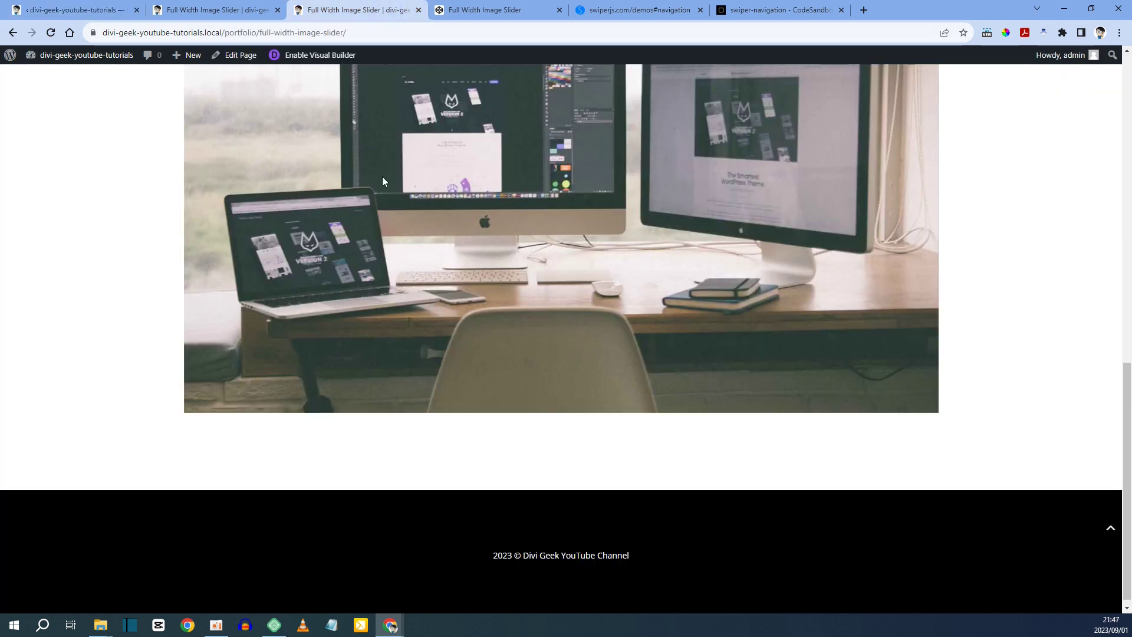
{"action": "scroll", "coordinate": [382, 176], "scroll_direction": "up", "scroll_amount": 3}
{"action": "key", "text": "F5"}
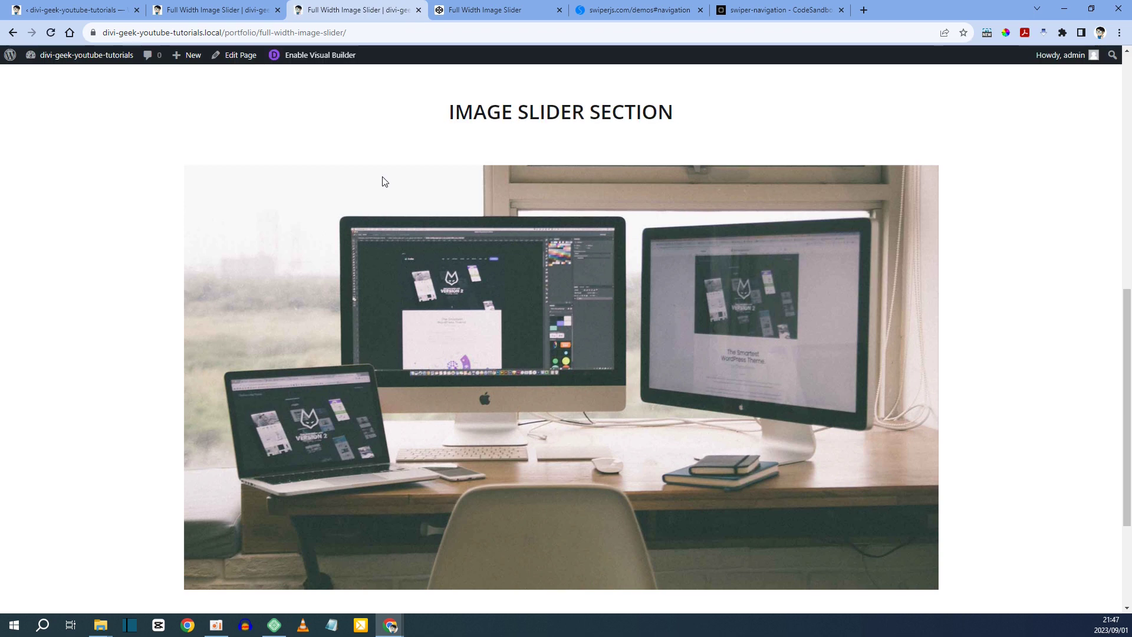
{"action": "scroll", "coordinate": [382, 181], "scroll_direction": "down", "scroll_amount": 3}
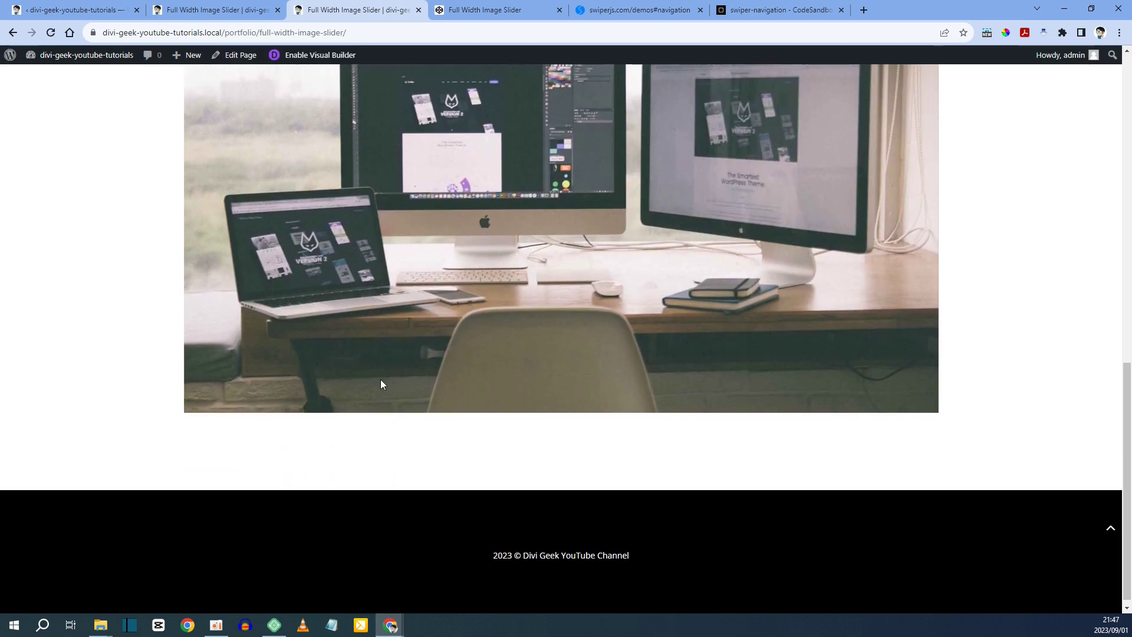
{"action": "left_click", "coordinate": [218, 10]}
{"action": "scroll", "coordinate": [439, 387], "scroll_direction": "up", "scroll_amount": 20}
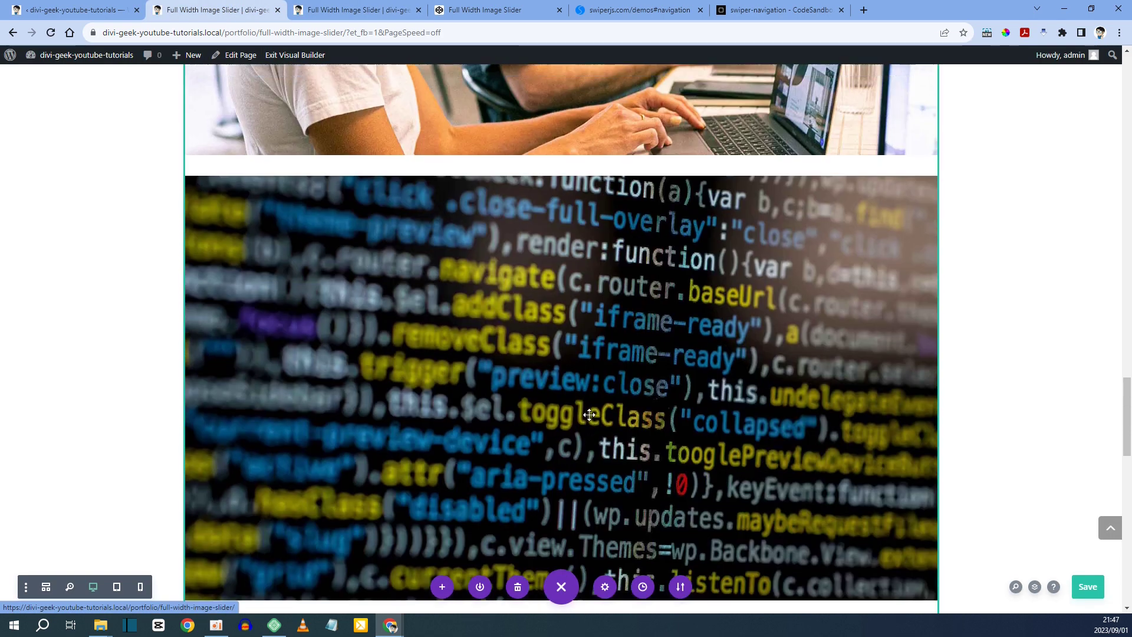
{"action": "key", "text": "ctrl+Tab"}
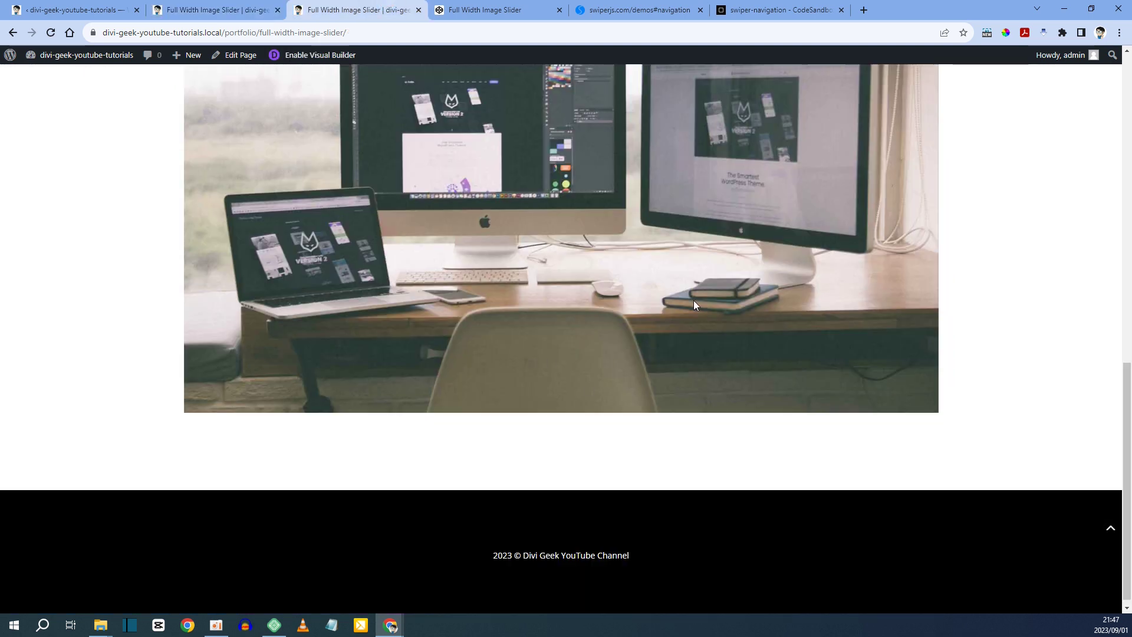
{"action": "scroll", "coordinate": [533, 259], "scroll_direction": "down", "scroll_amount": 1}
{"action": "scroll", "coordinate": [534, 263], "scroll_direction": "up", "scroll_amount": 2}
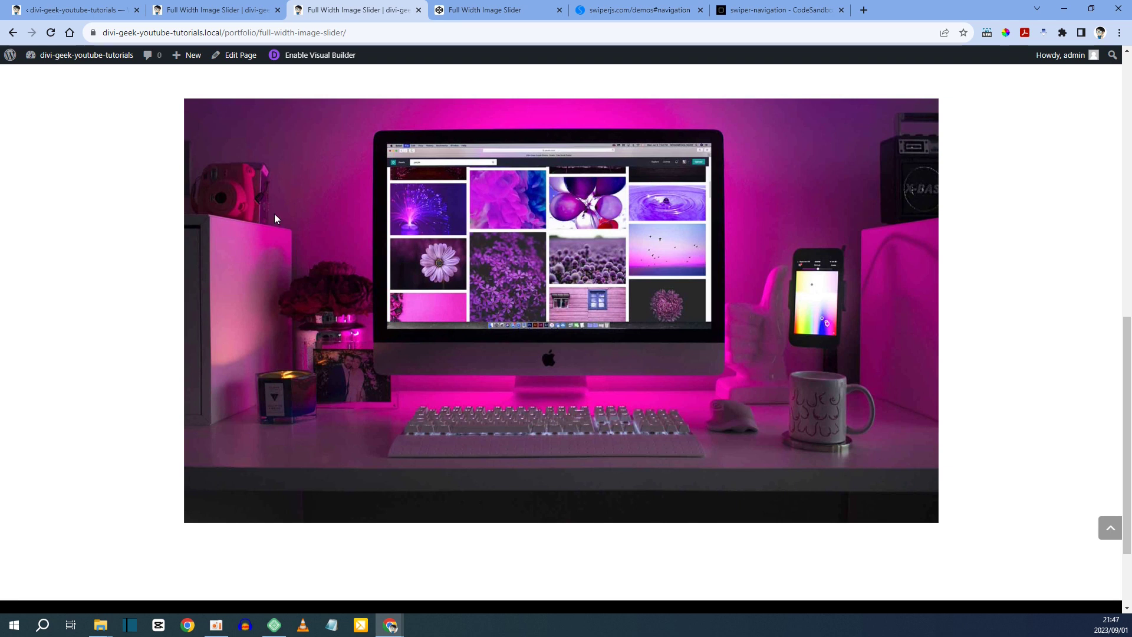
Step: Swipe through the slides of the live image slider in both directions to test it
{"action": "left_click_drag", "start_coordinate": [323, 214], "coordinate": [886, 210]}
{"action": "left_click_drag", "start_coordinate": [653, 229], "coordinate": [481, 240]}
{"action": "left_click_drag", "start_coordinate": [720, 236], "coordinate": [413, 241]}
{"action": "left_click_drag", "start_coordinate": [683, 218], "coordinate": [300, 230]}
{"action": "left_click_drag", "start_coordinate": [557, 247], "coordinate": [78, 273]}
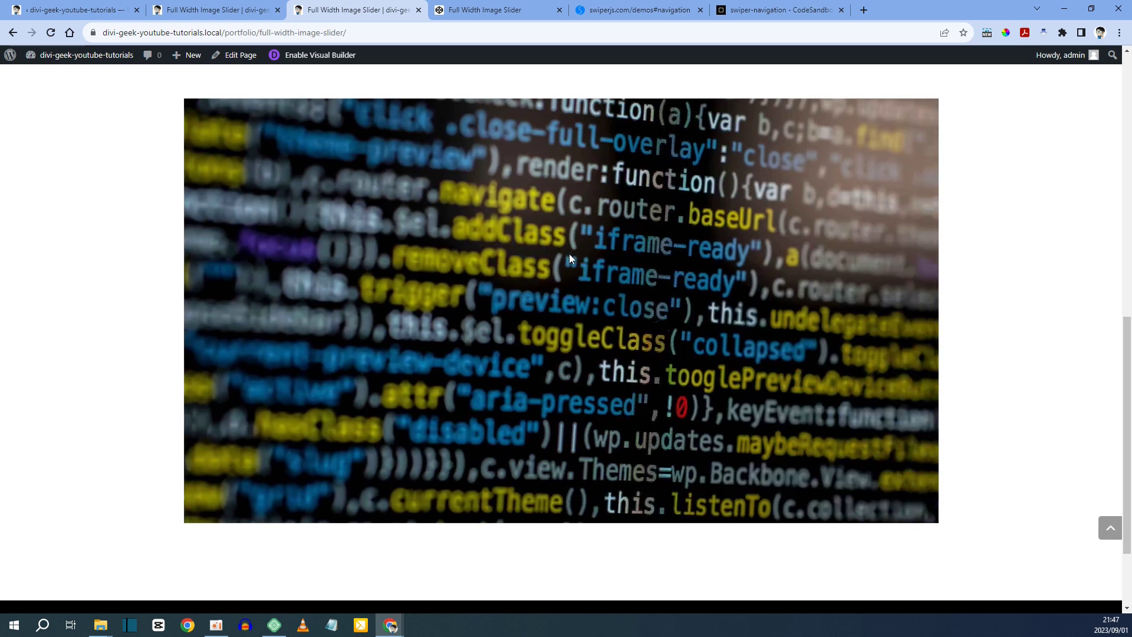
{"action": "left_click_drag", "start_coordinate": [567, 256], "coordinate": [33, 279]}
{"action": "left_click_drag", "start_coordinate": [506, 228], "coordinate": [8, 261]}
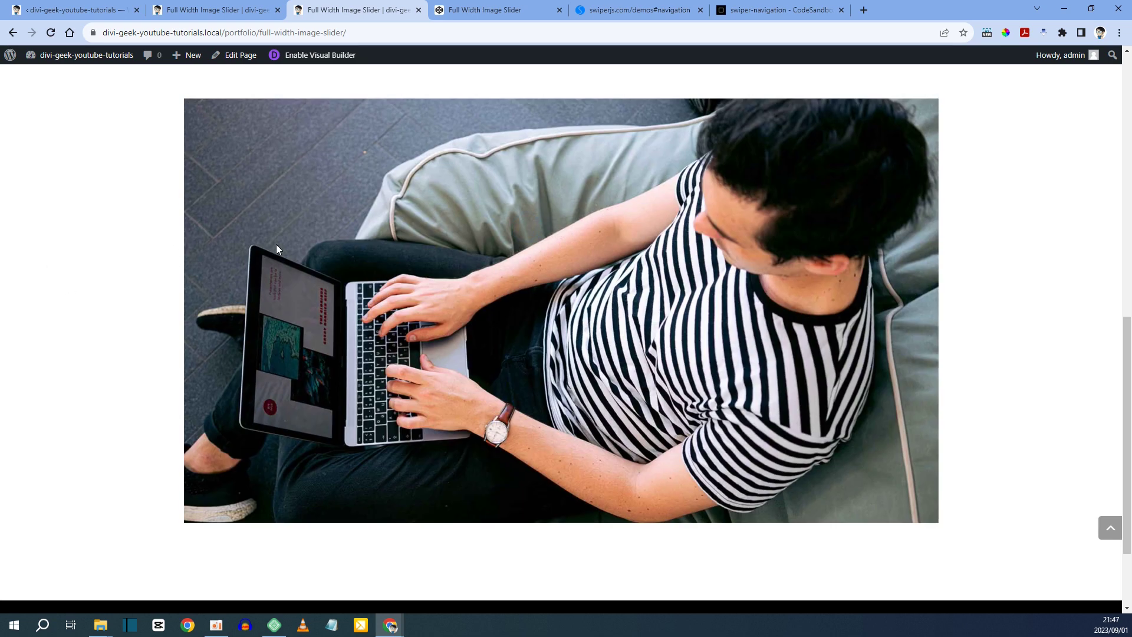
{"action": "left_click_drag", "start_coordinate": [233, 244], "coordinate": [704, 238]}
{"action": "left_click_drag", "start_coordinate": [319, 276], "coordinate": [708, 245]}
{"action": "left_click_drag", "start_coordinate": [406, 265], "coordinate": [902, 257]}
{"action": "left_click_drag", "start_coordinate": [450, 278], "coordinate": [837, 260]}
{"action": "left_click_drag", "start_coordinate": [484, 264], "coordinate": [933, 249]}
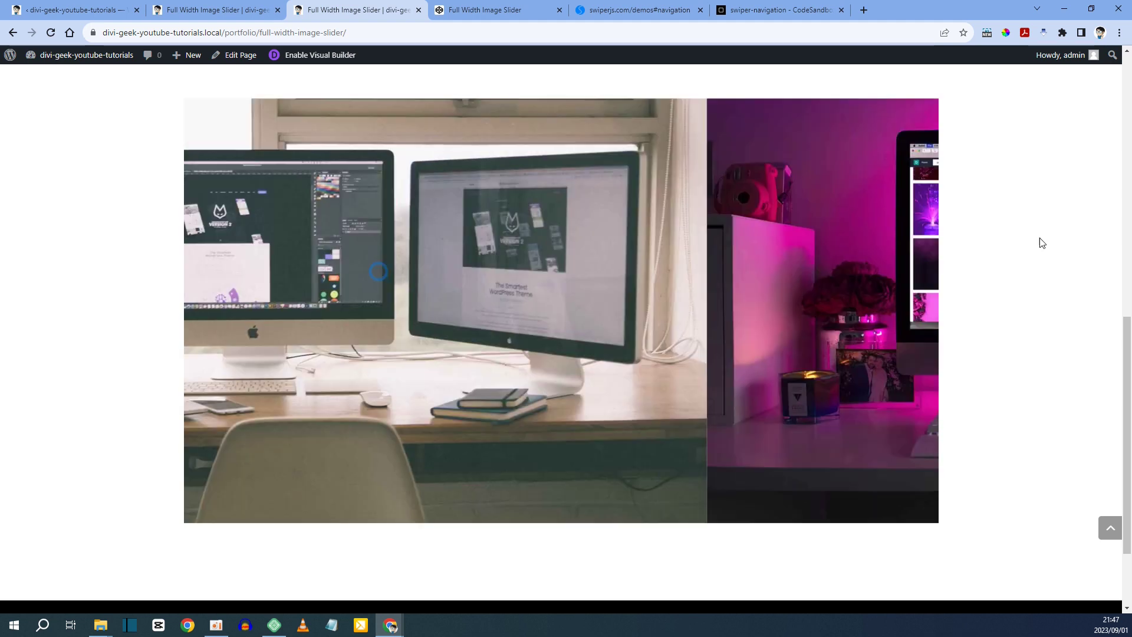
{"action": "left_click_drag", "start_coordinate": [435, 272], "coordinate": [1038, 237]}
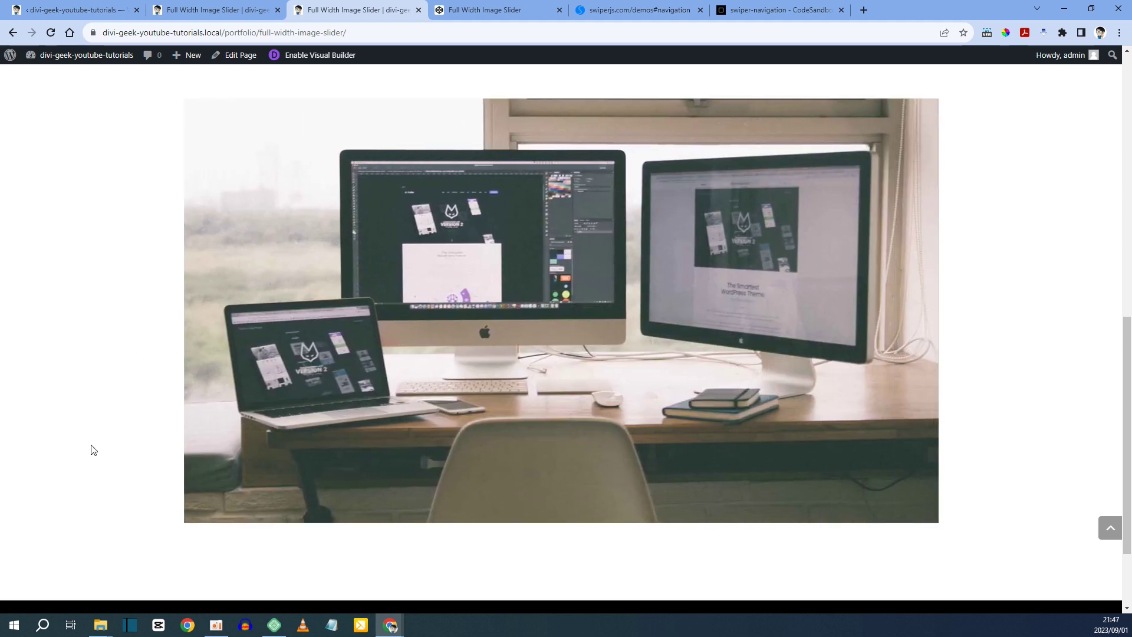
Step: Inspect the area beneath the slider, reload the live page and check the slider's autoplay
{"action": "scroll", "coordinate": [111, 542], "scroll_direction": "down", "scroll_amount": 1}
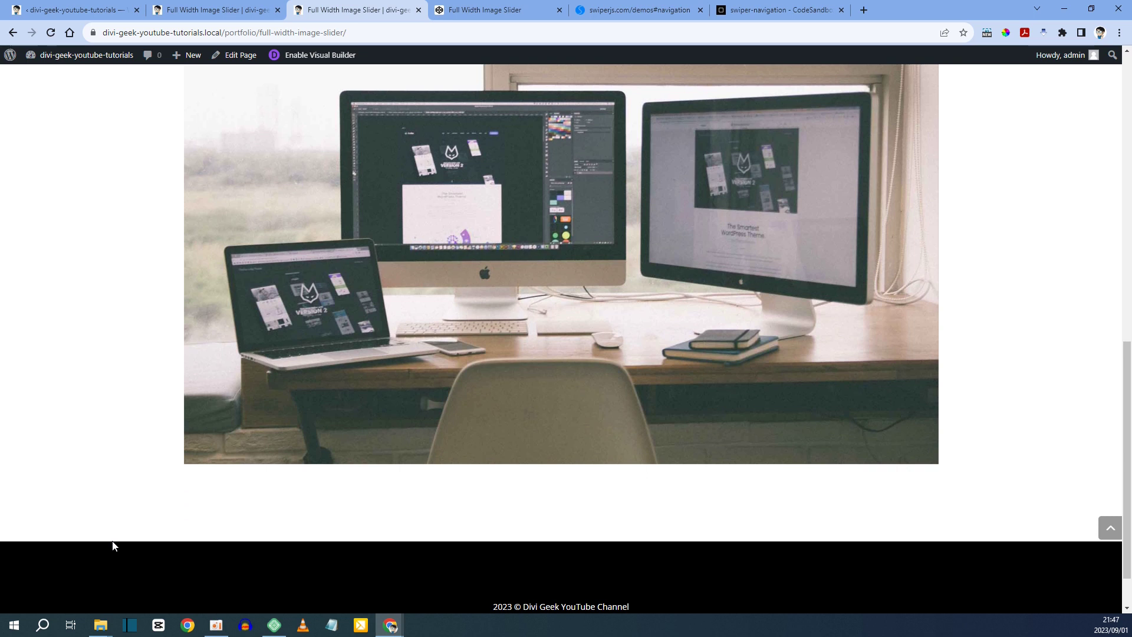
{"action": "scroll", "coordinate": [330, 518], "scroll_direction": "down", "scroll_amount": 1}
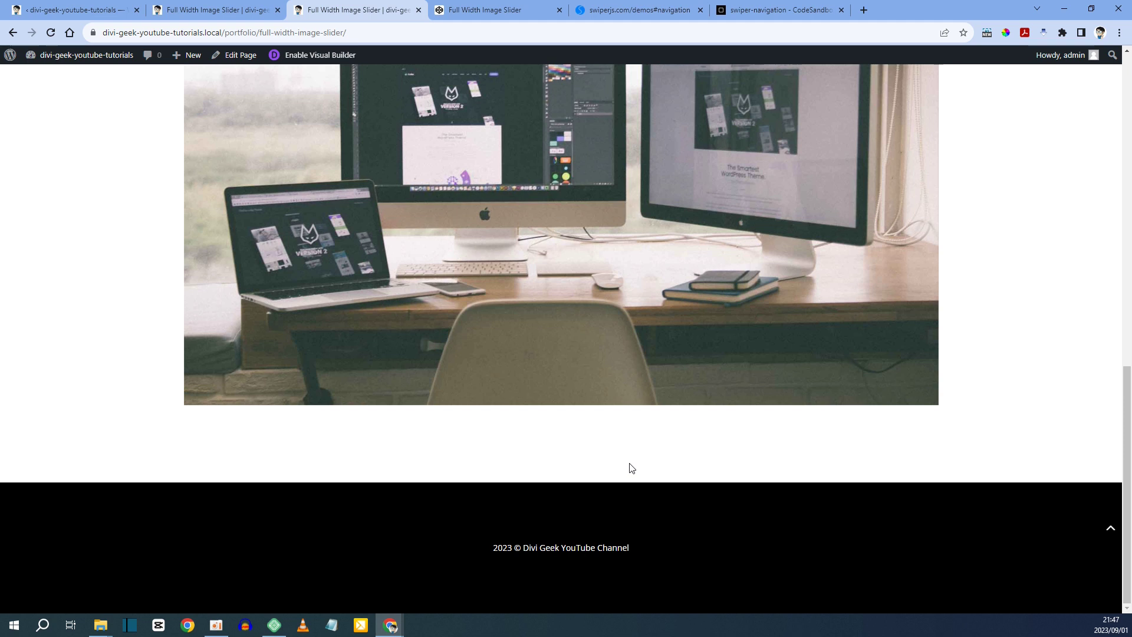
{"action": "key", "text": "F5"}
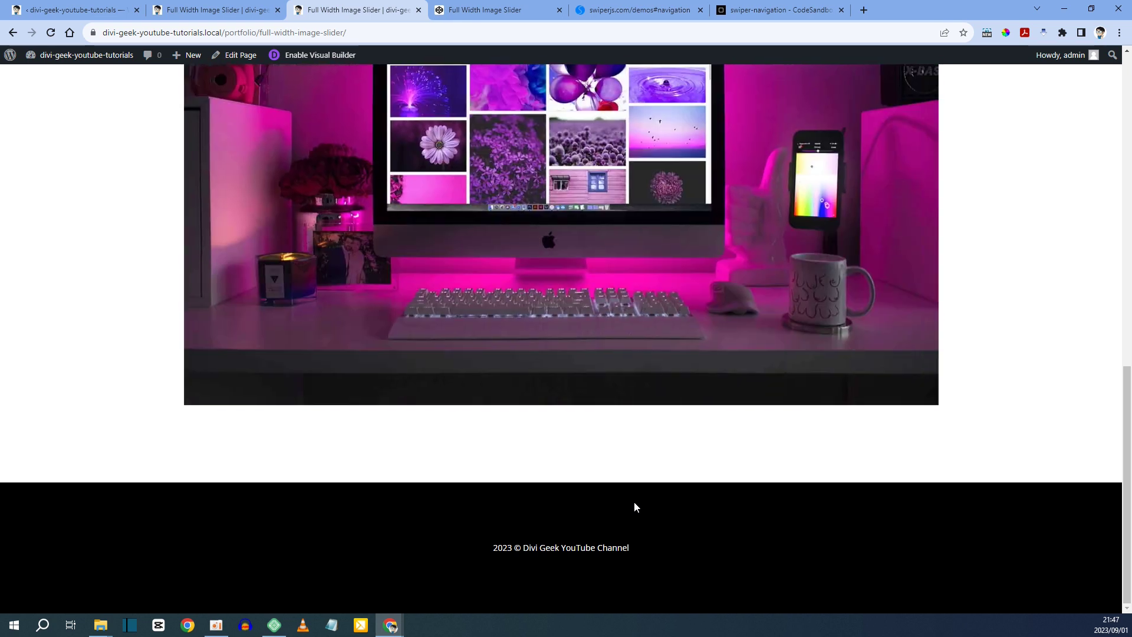
{"action": "scroll", "coordinate": [635, 531], "scroll_direction": "up", "scroll_amount": 2}
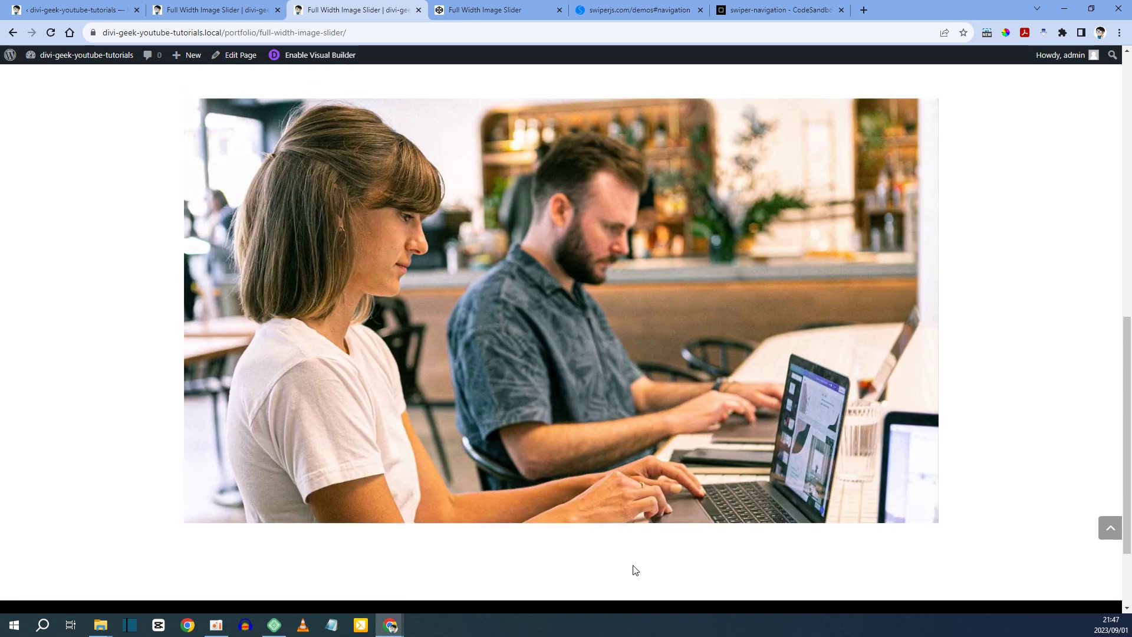
Step: Return to the SwiperJS JS snippet and examine the autoplay, navigation and pagination options in its code
{"action": "left_click", "coordinate": [70, 9]}
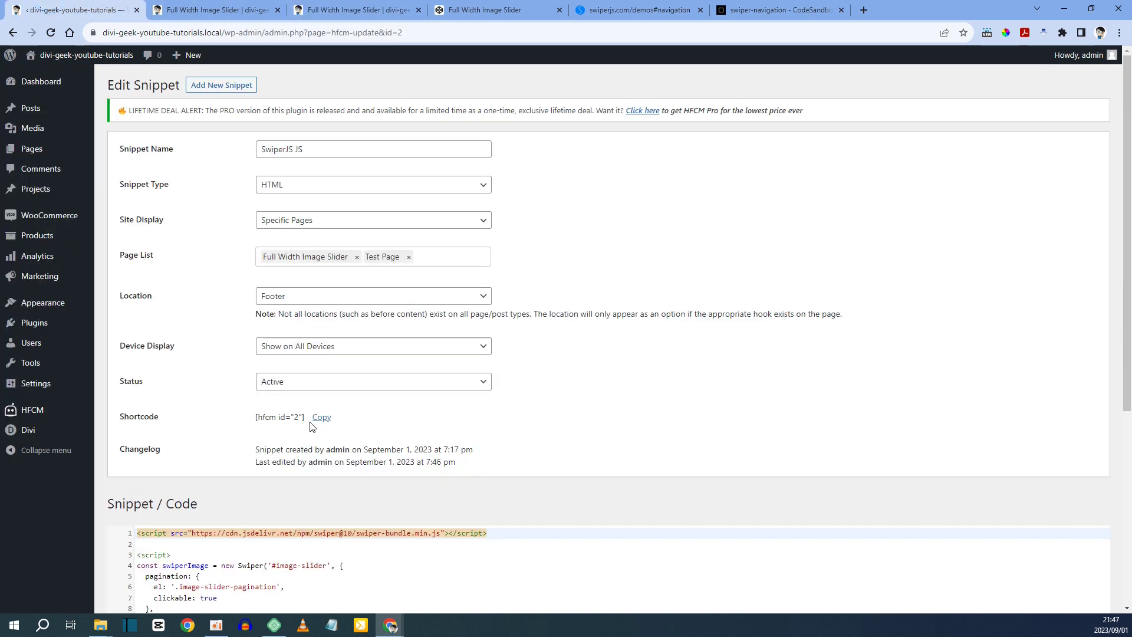
{"action": "scroll", "coordinate": [231, 453], "scroll_direction": "down", "scroll_amount": 3}
{"action": "scroll", "coordinate": [231, 452], "scroll_direction": "down", "scroll_amount": 1}
{"action": "left_click_drag", "start_coordinate": [148, 428], "coordinate": [231, 457]}
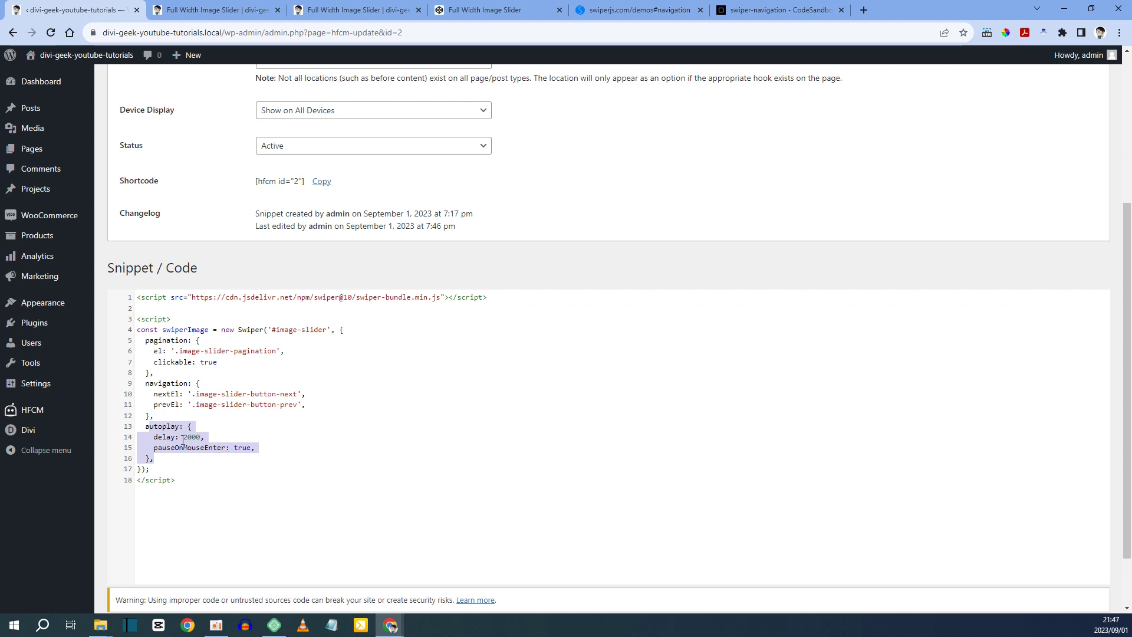
{"action": "left_click", "coordinate": [202, 394]}
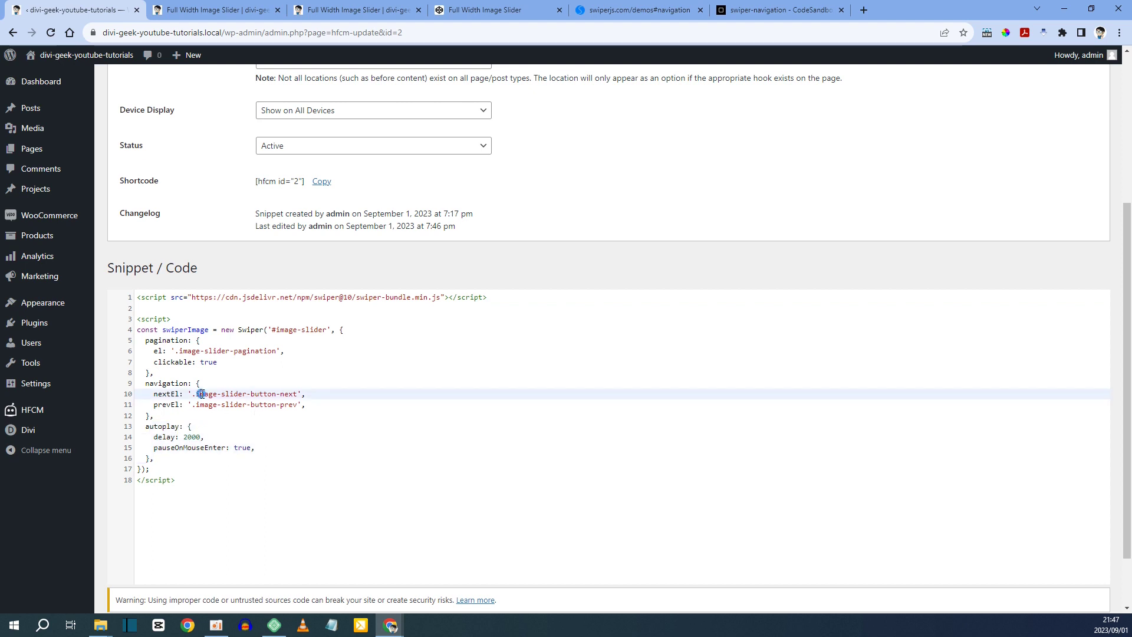
{"action": "left_click_drag", "start_coordinate": [146, 341], "coordinate": [206, 374]}
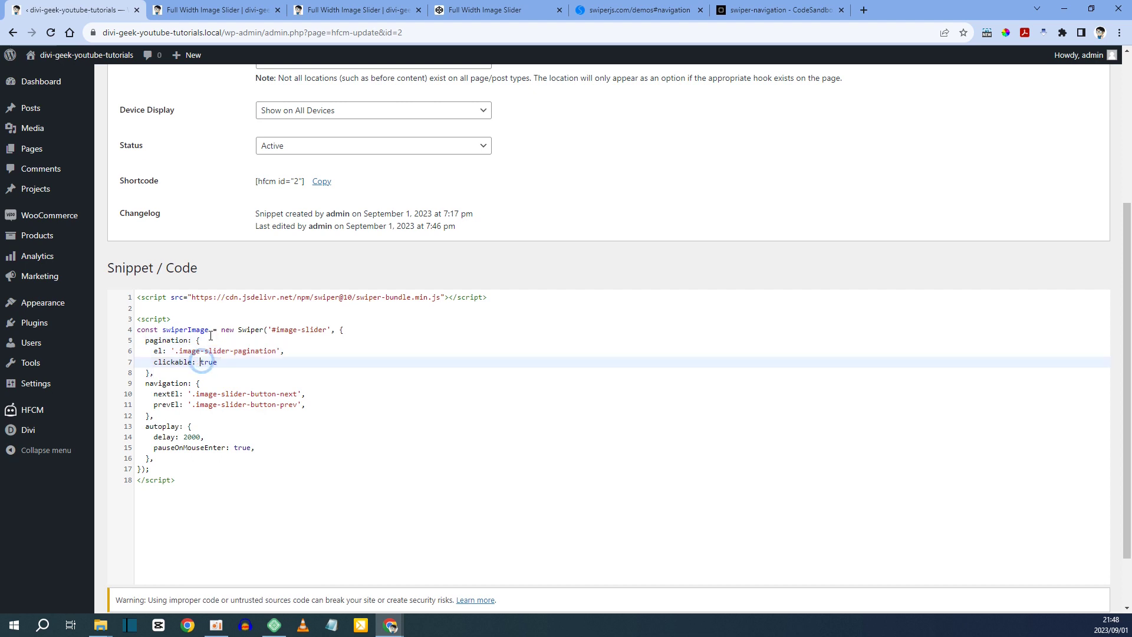
Step: Review the Pagination demo on the Swiper demos page
{"action": "left_click", "coordinate": [613, 10]}
{"action": "scroll", "coordinate": [425, 253], "scroll_direction": "down", "scroll_amount": 5}
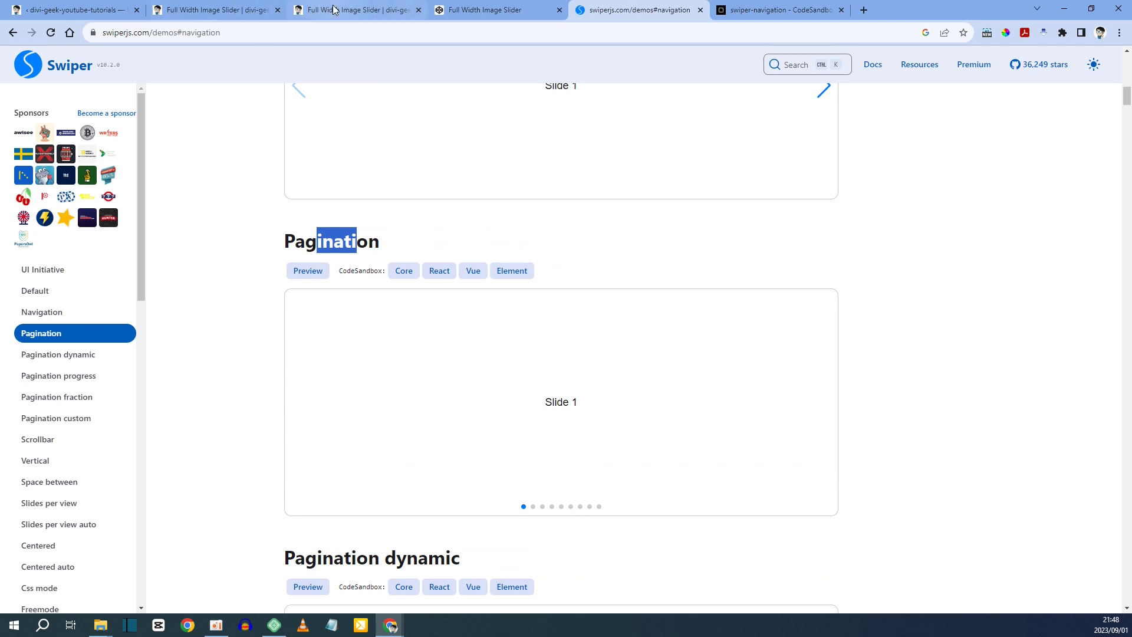
Step: Add a single-column row below the last image of the slider section in the Visual Builder and insert a Code module in it
{"action": "left_click", "coordinate": [215, 10]}
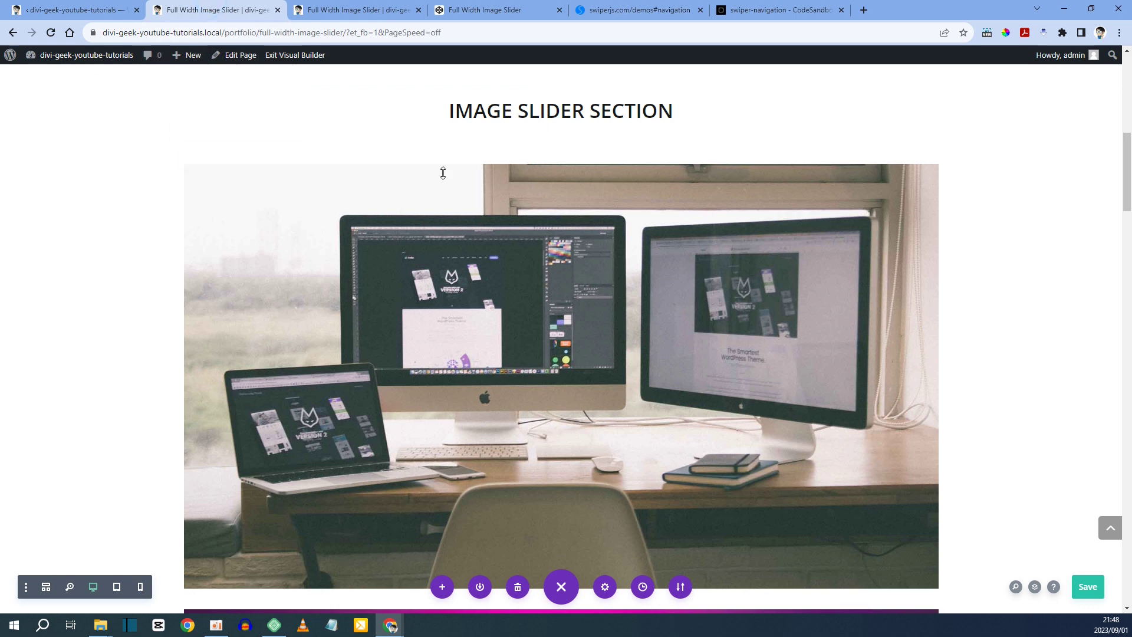
{"action": "scroll", "coordinate": [454, 235], "scroll_direction": "down", "scroll_amount": 10}
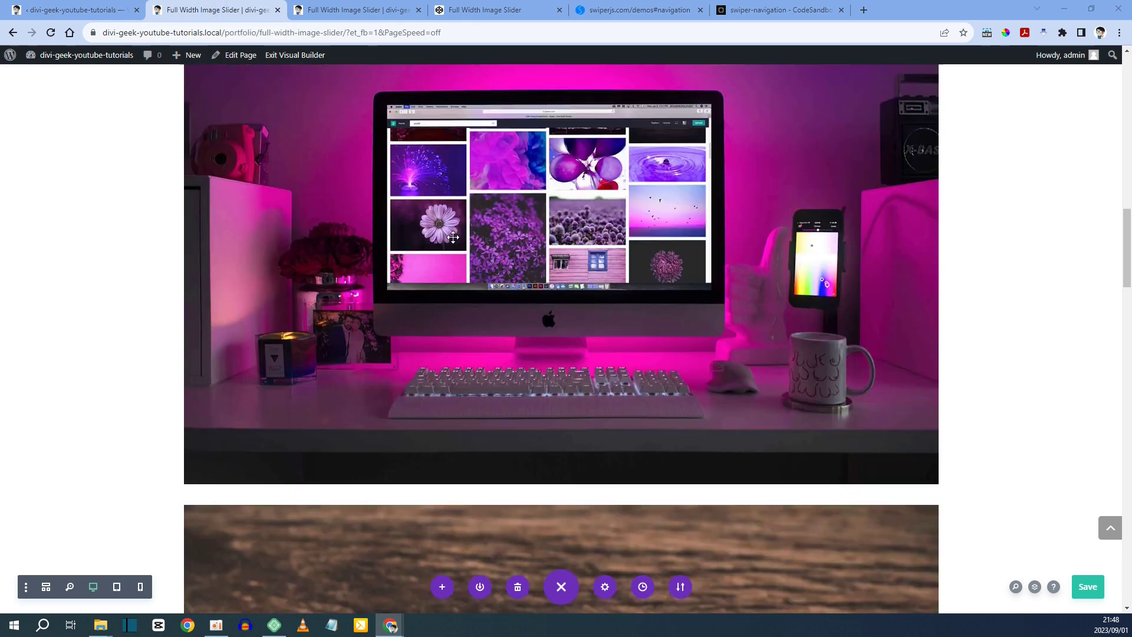
{"action": "scroll", "coordinate": [453, 237], "scroll_direction": "up", "scroll_amount": 10}
{"action": "scroll", "coordinate": [453, 237], "scroll_direction": "down", "scroll_amount": 15}
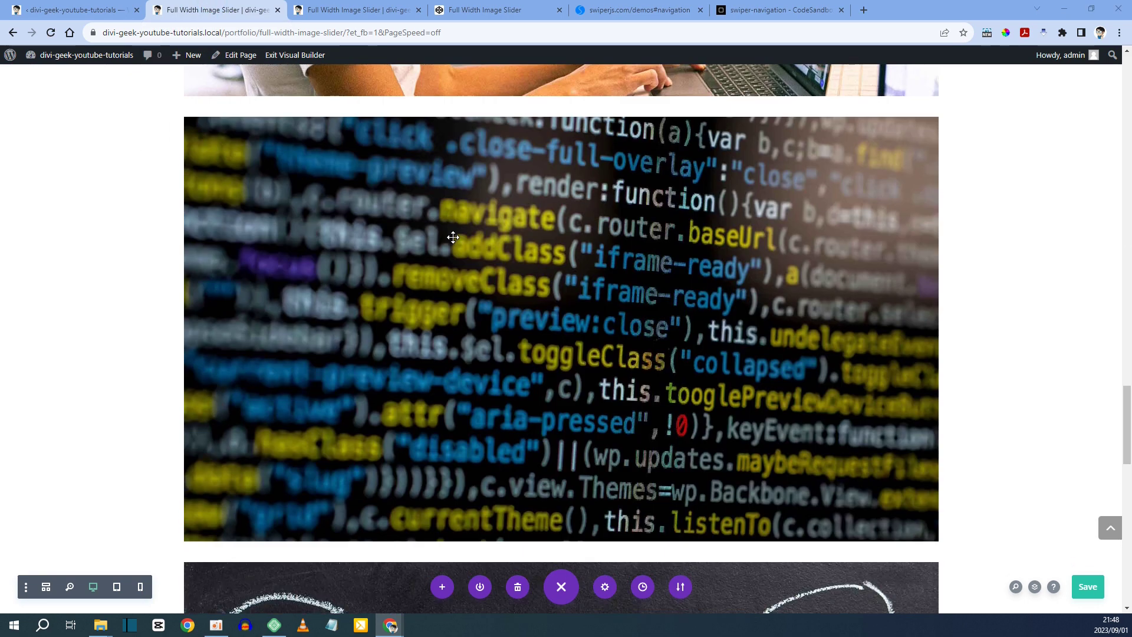
{"action": "scroll", "coordinate": [453, 237], "scroll_direction": "down", "scroll_amount": 3}
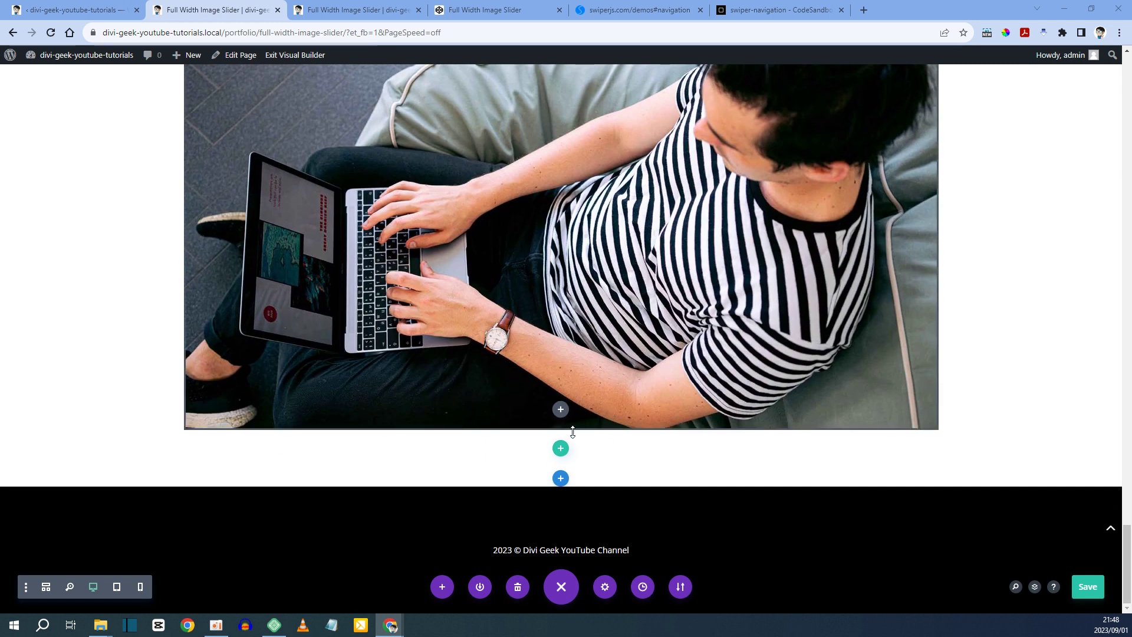
{"action": "left_click", "coordinate": [560, 450]}
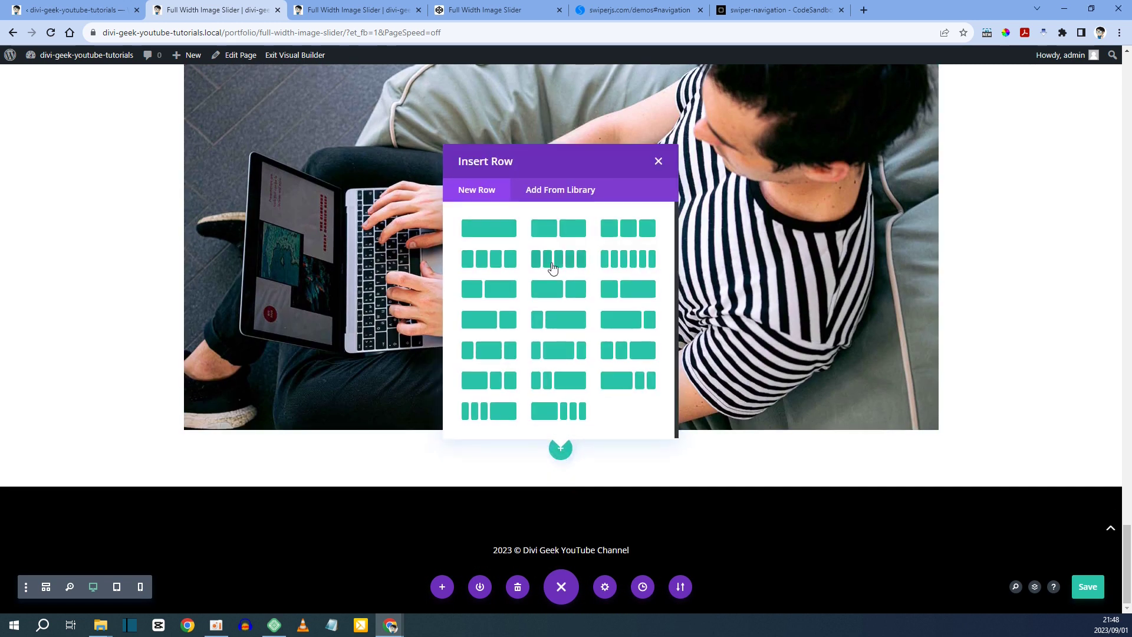
{"action": "left_click", "coordinate": [491, 230]}
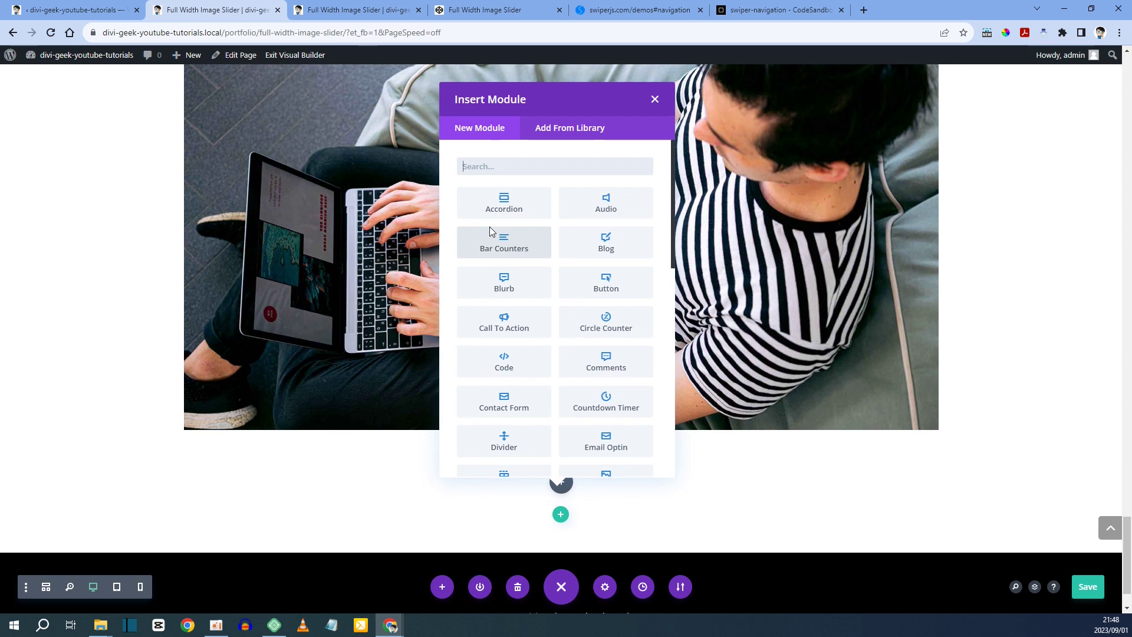
{"action": "type", "text": "code"}
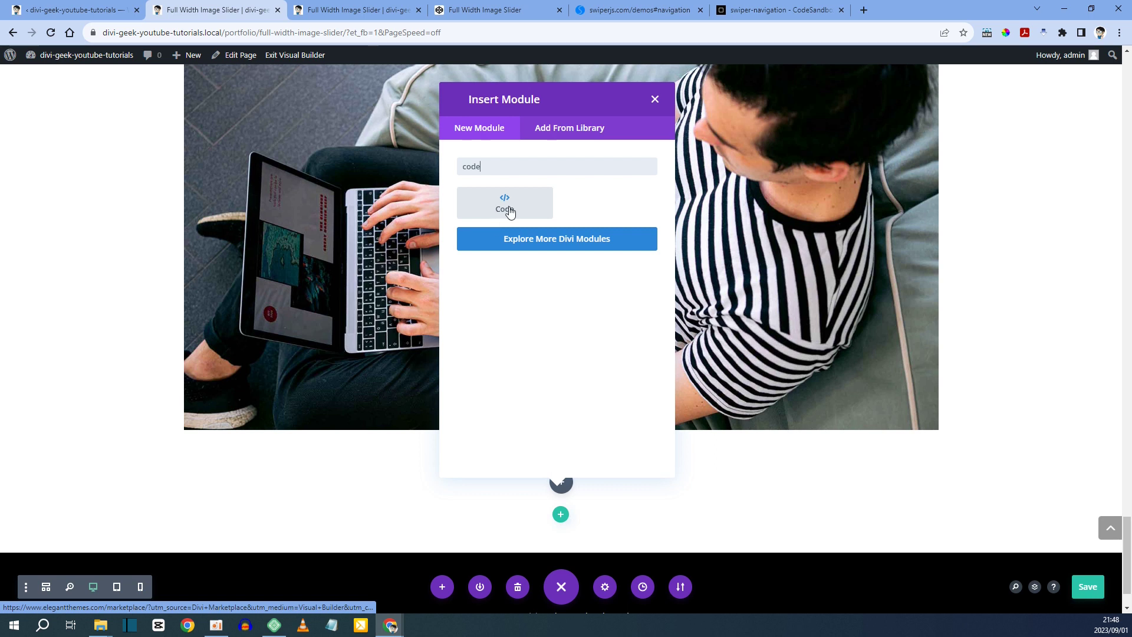
{"action": "left_click", "coordinate": [505, 204]}
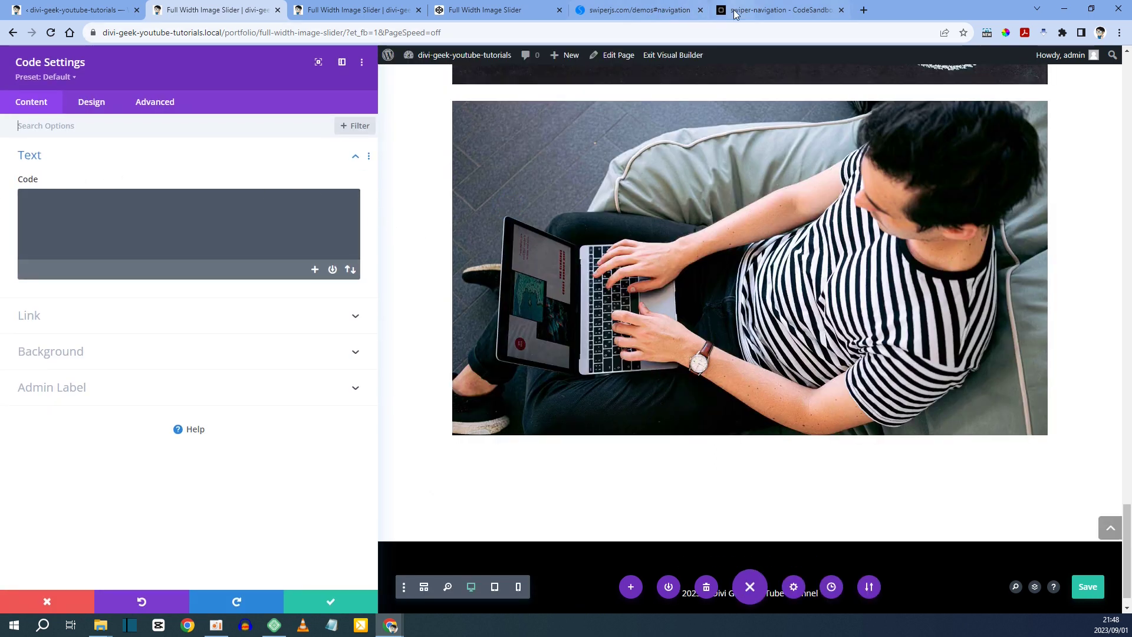
Step: Open the CodeSandbox source of the Pagination demo from the Swiper demos page
{"action": "left_click", "coordinate": [760, 10]}
{"action": "scroll", "coordinate": [389, 198], "scroll_direction": "up", "scroll_amount": 4}
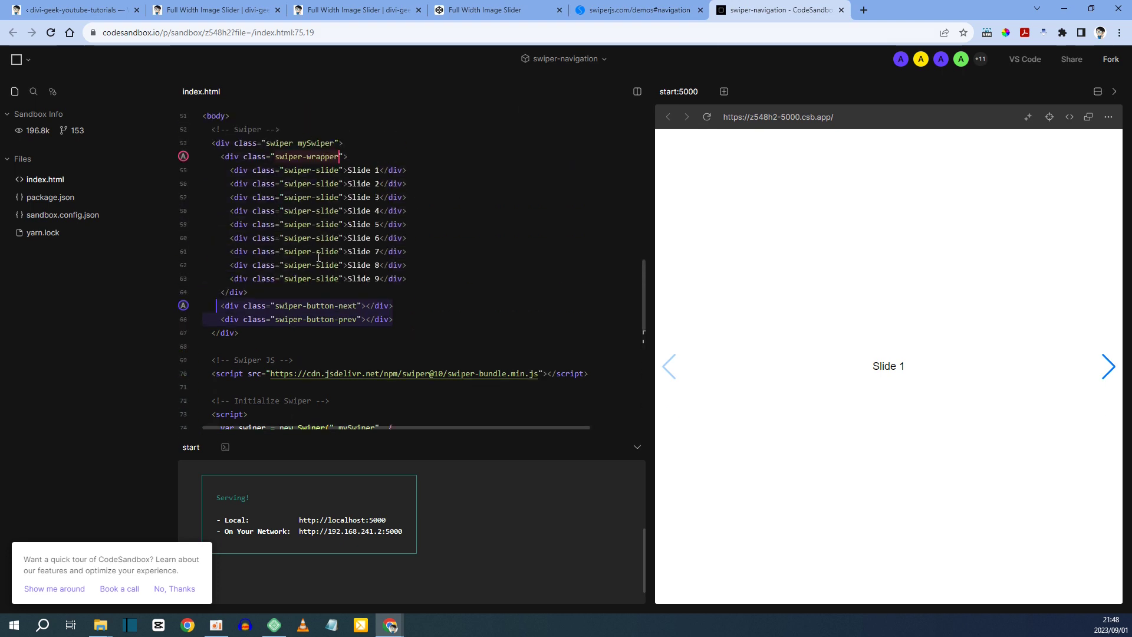
{"action": "scroll", "coordinate": [319, 257], "scroll_direction": "down", "scroll_amount": 1}
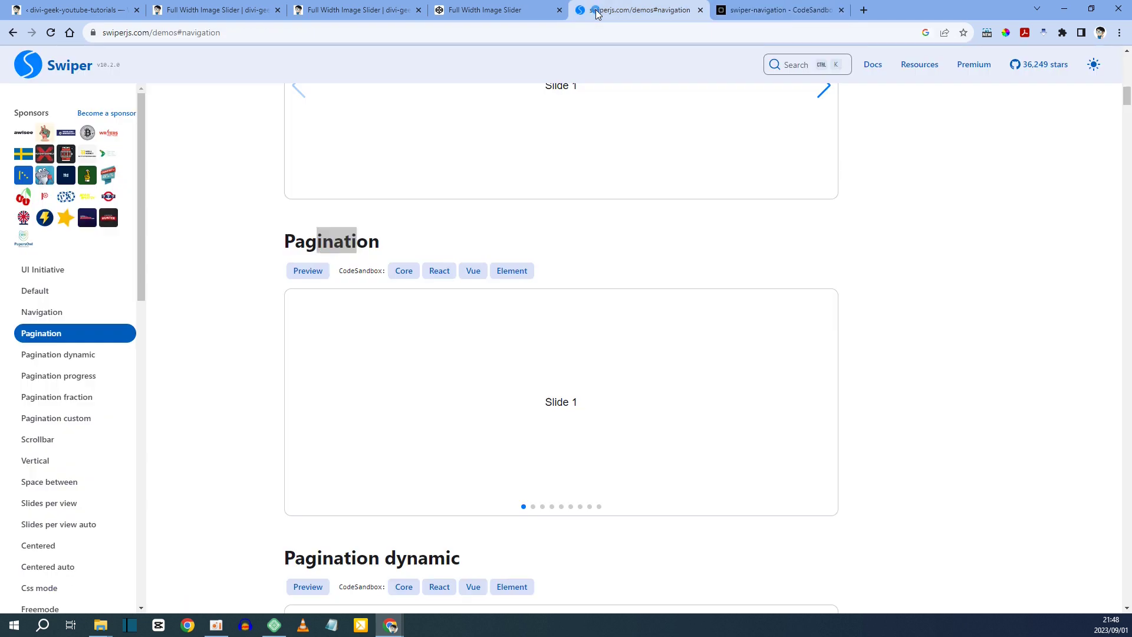
{"action": "left_click", "coordinate": [637, 10]}
{"action": "scroll", "coordinate": [533, 439], "scroll_direction": "down", "scroll_amount": 3}
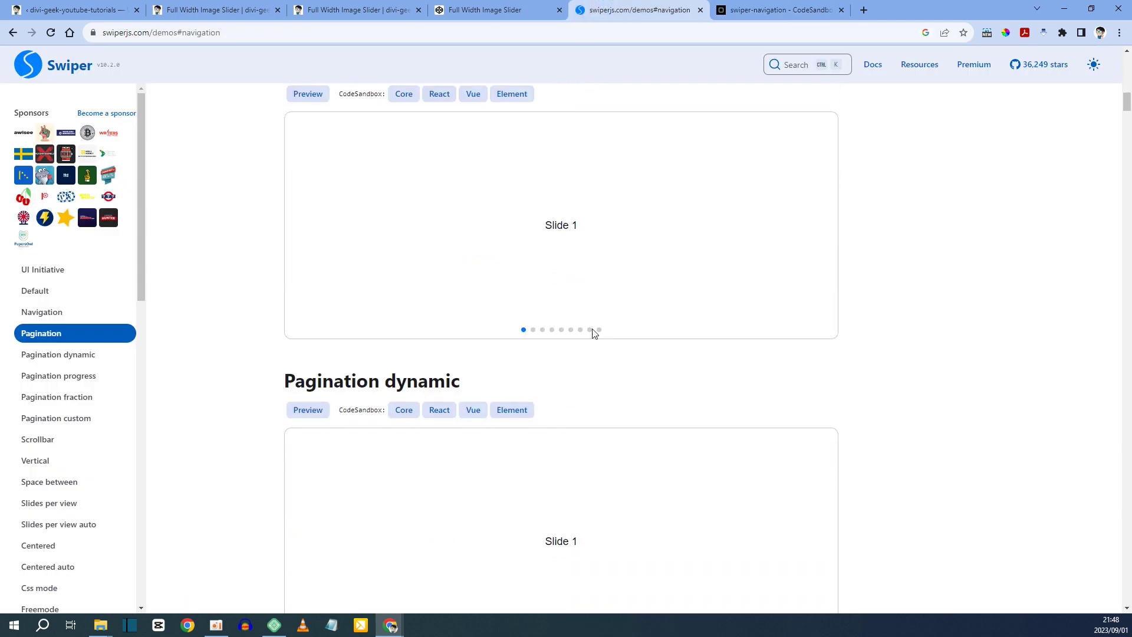
{"action": "scroll", "coordinate": [520, 329], "scroll_direction": "up", "scroll_amount": 1}
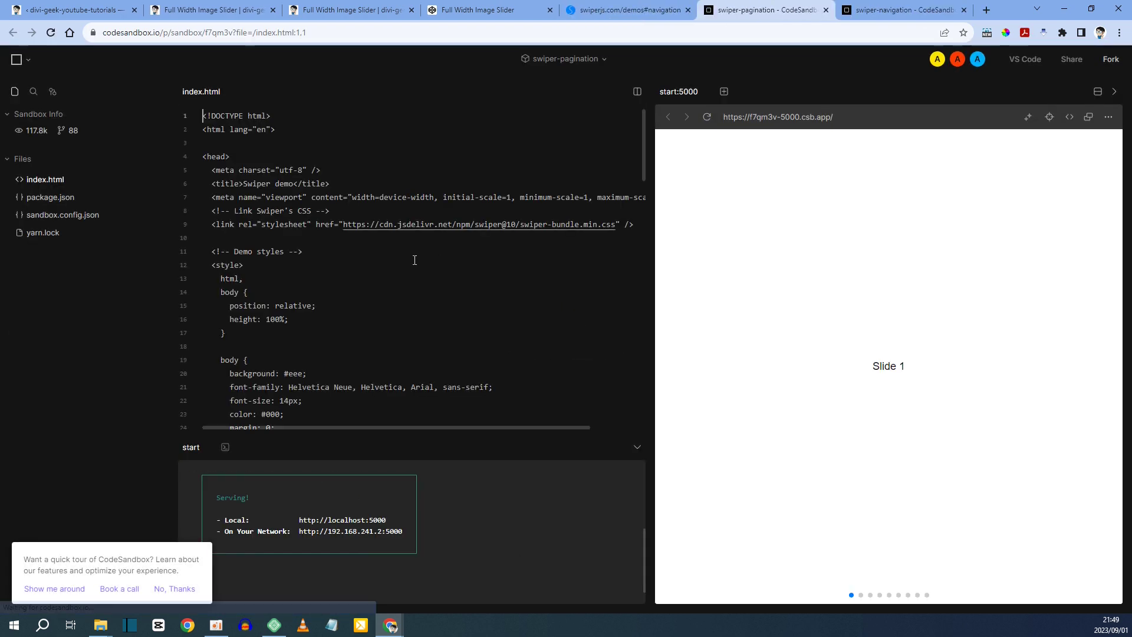
Step: Copy the <div class="swiper-pagination"></div> line from the body of the sandbox's index.html
{"action": "scroll", "coordinate": [339, 284], "scroll_direction": "down", "scroll_amount": 7}
{"action": "scroll", "coordinate": [339, 284], "scroll_direction": "down", "scroll_amount": 7}
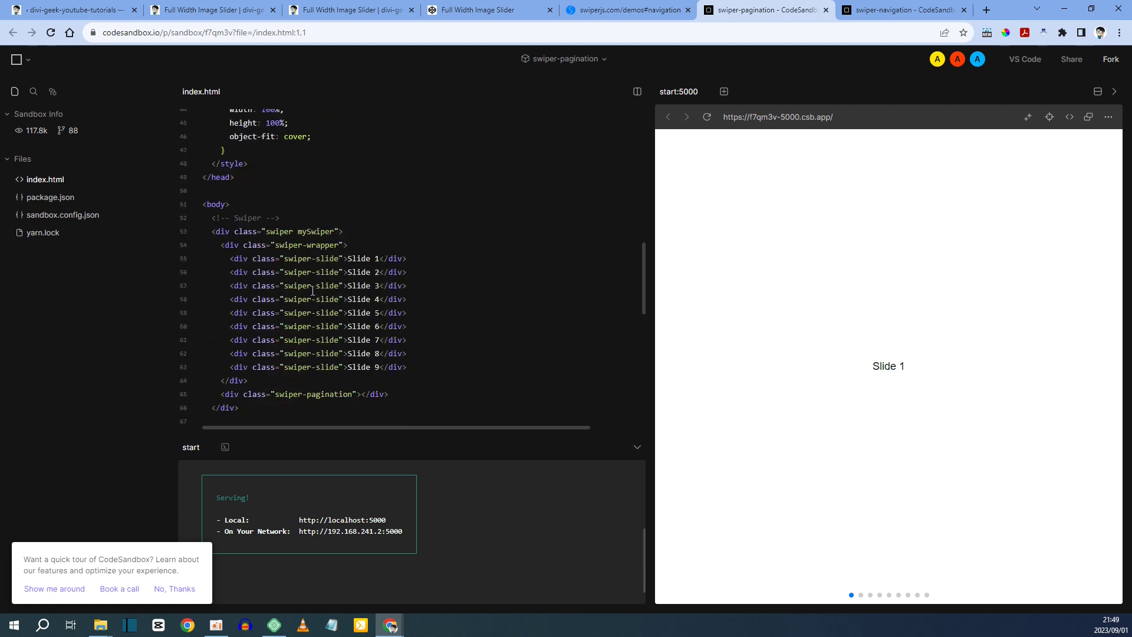
{"action": "scroll", "coordinate": [313, 291], "scroll_direction": "down", "scroll_amount": 2}
{"action": "left_click_drag", "start_coordinate": [406, 306], "coordinate": [222, 307]}
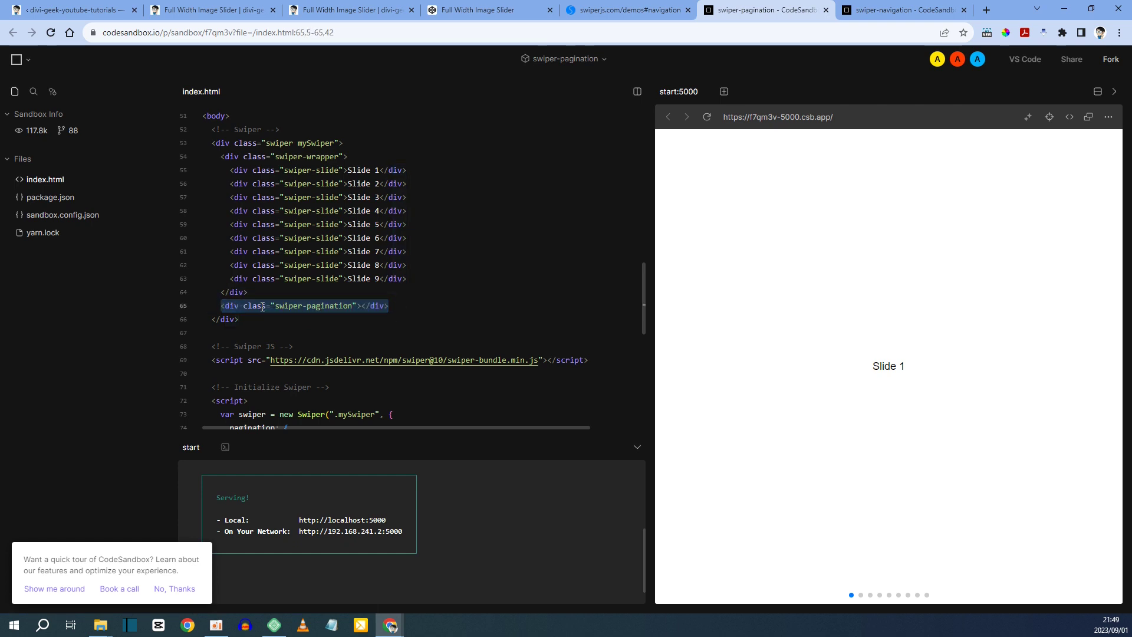
{"action": "right_click", "coordinate": [262, 307]}
{"action": "left_click", "coordinate": [293, 375]}
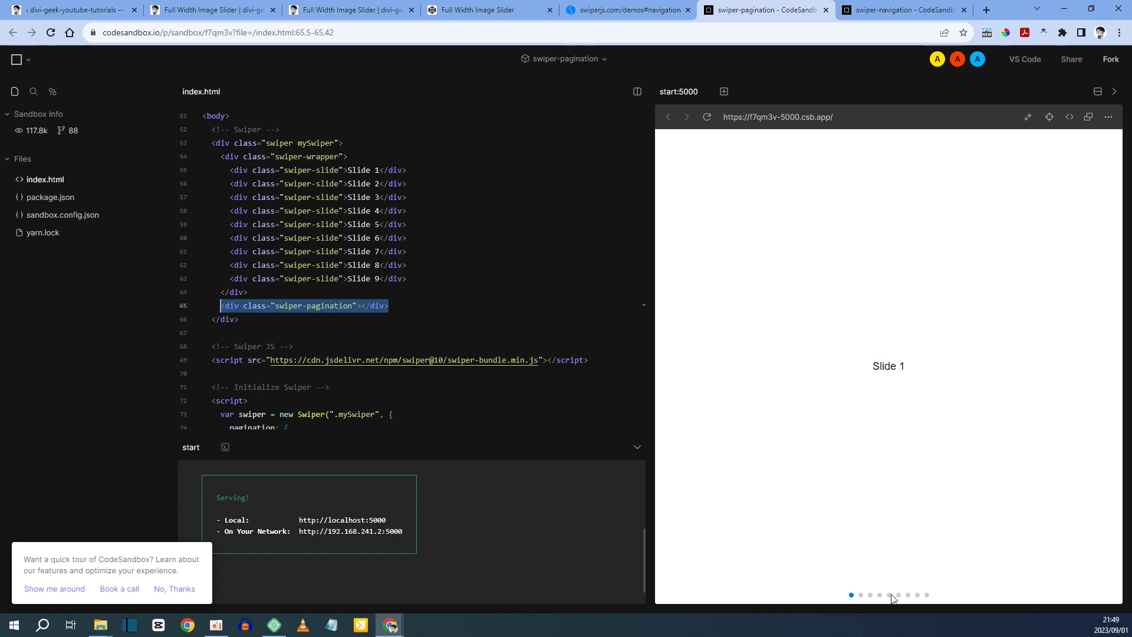
Step: Paste the swiper-pagination div into the new Code module's content and save the page
{"action": "left_click", "coordinate": [215, 10]}
{"action": "left_click", "coordinate": [74, 204]}
{"action": "key", "text": "ctrl+v"}
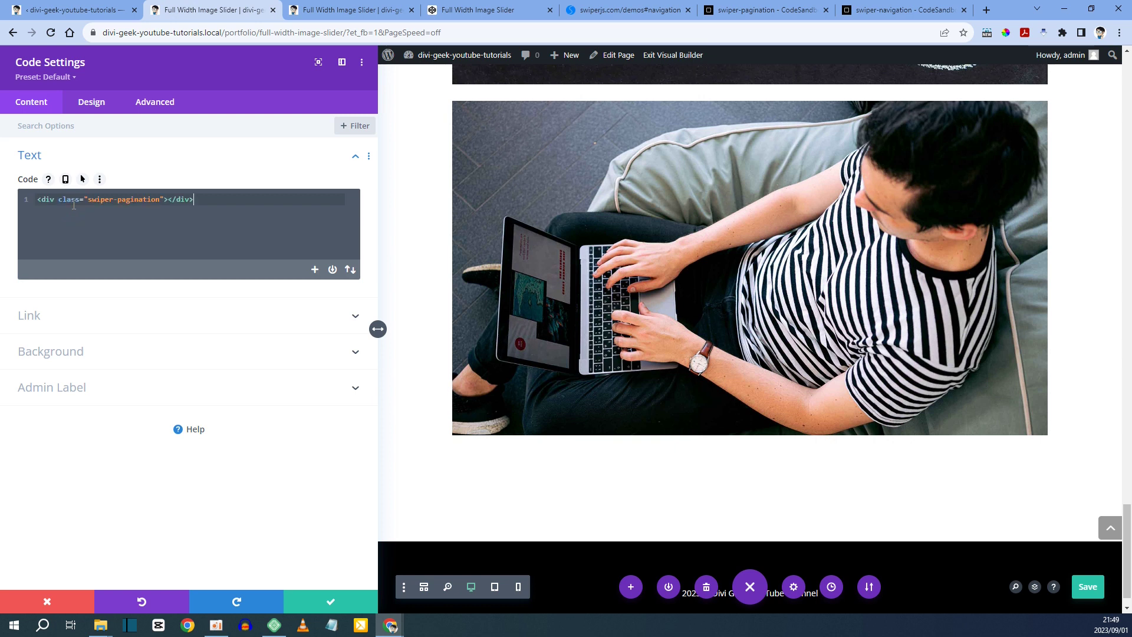
{"action": "left_click", "coordinate": [767, 10]}
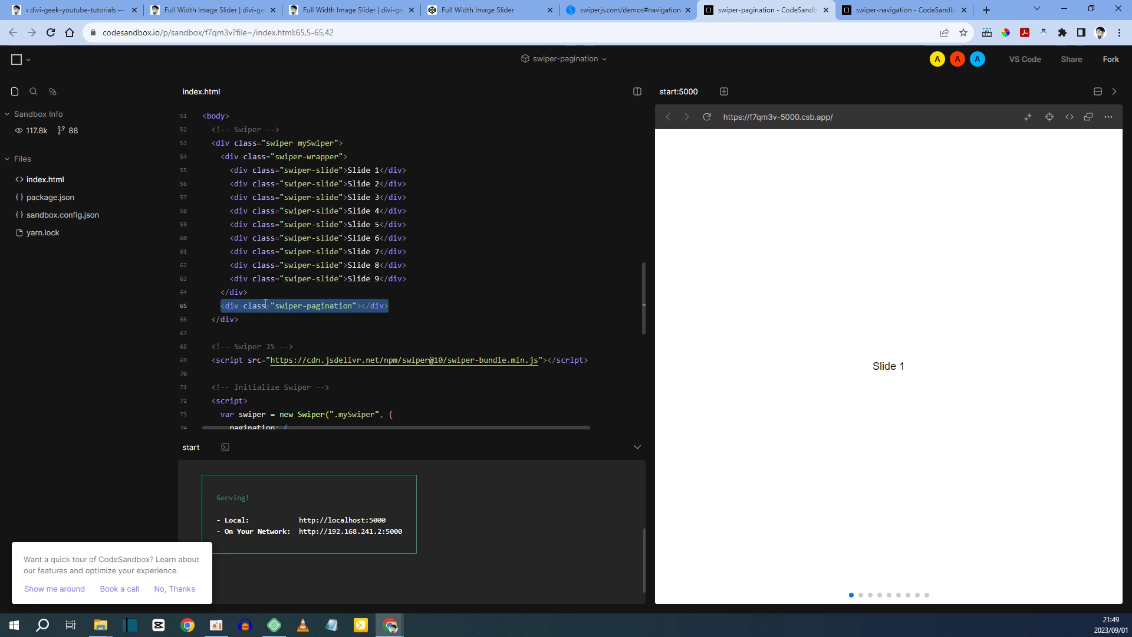
{"action": "left_click", "coordinate": [213, 11]}
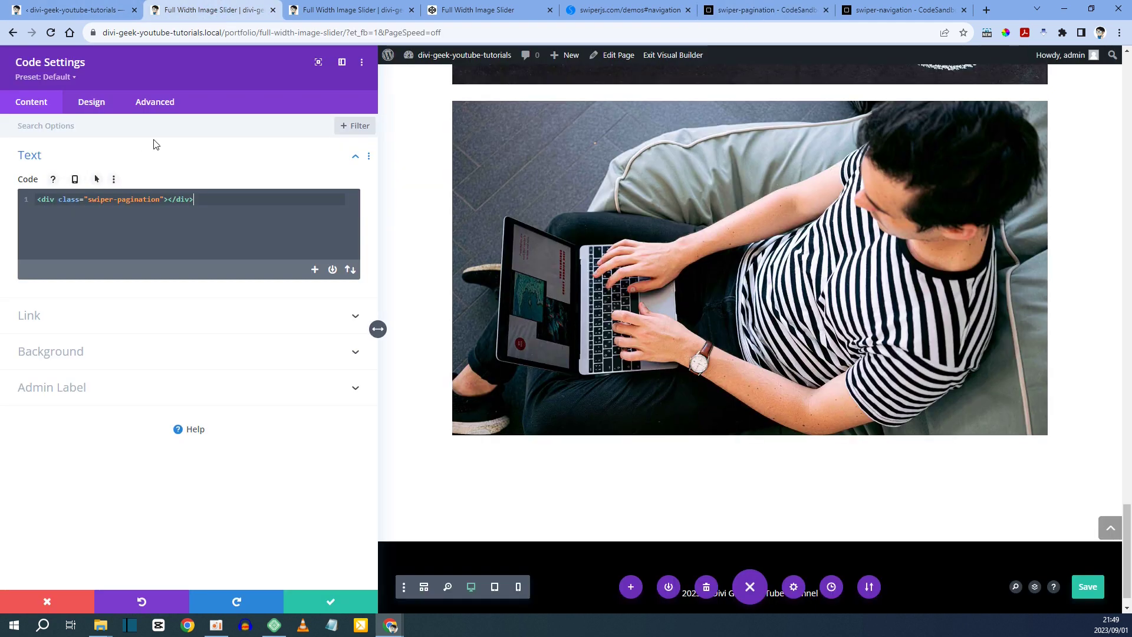
{"action": "left_click", "coordinate": [1086, 587]}
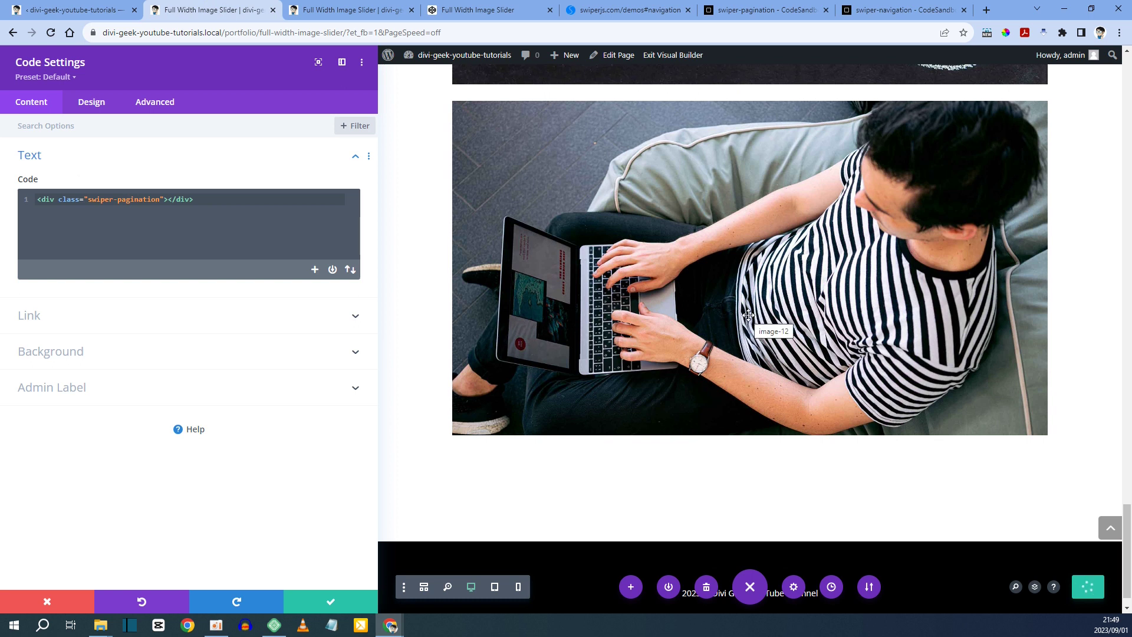
Step: Reload the live Full Width Image Slider page and check the area below the slider for pagination
{"action": "left_click", "coordinate": [378, 9]}
{"action": "key", "text": "F5"}
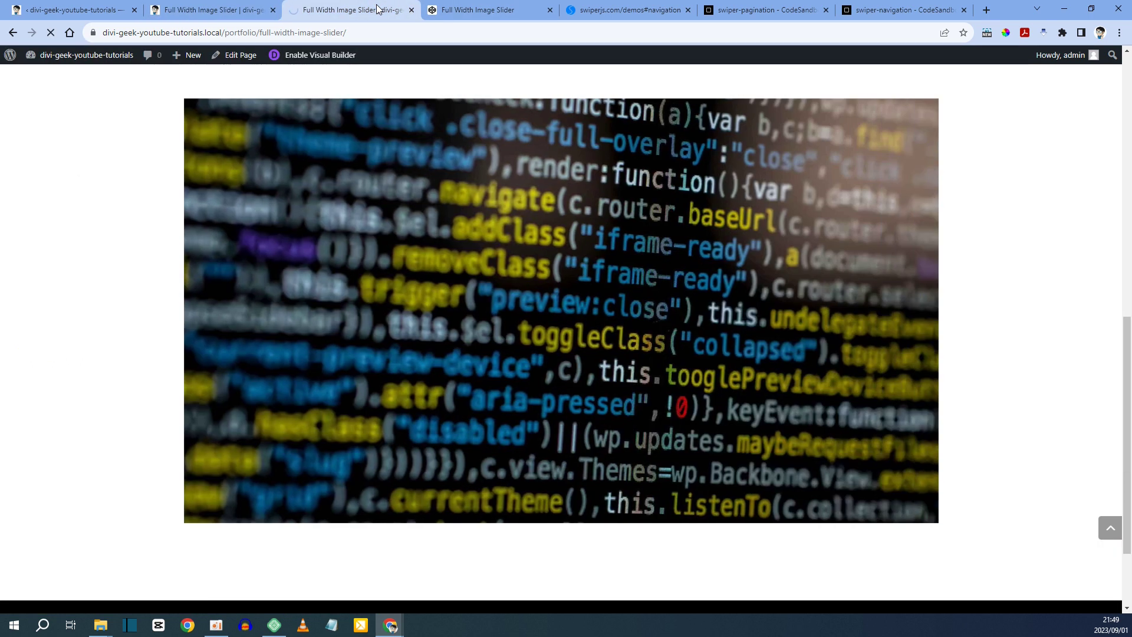
{"action": "scroll", "coordinate": [1056, 296], "scroll_direction": "down", "scroll_amount": 3}
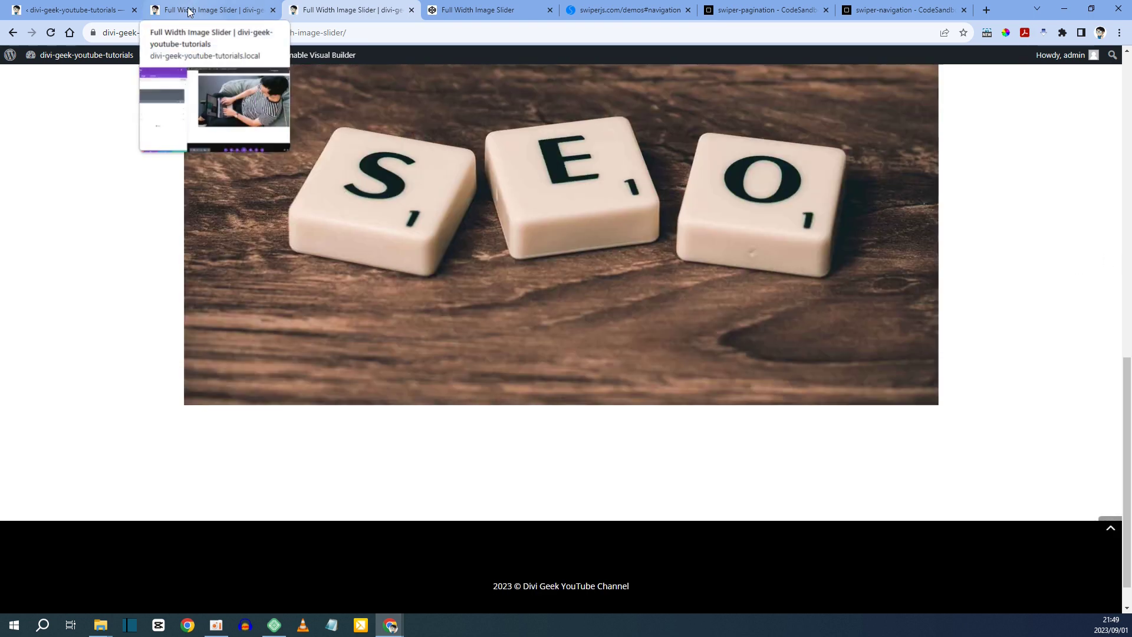
{"action": "left_click", "coordinate": [189, 12]}
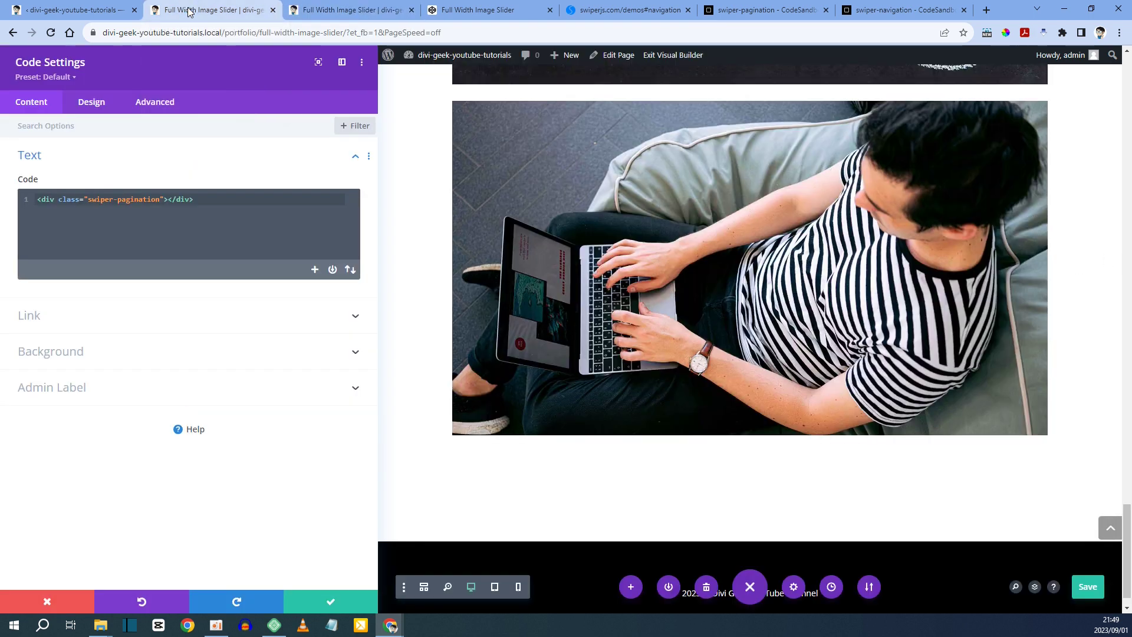
Step: Copy the image-slider-pagination class from the HFCM snippet, add it after swiper-pagination in the Code module's div, and save the page
{"action": "left_click", "coordinate": [74, 8]}
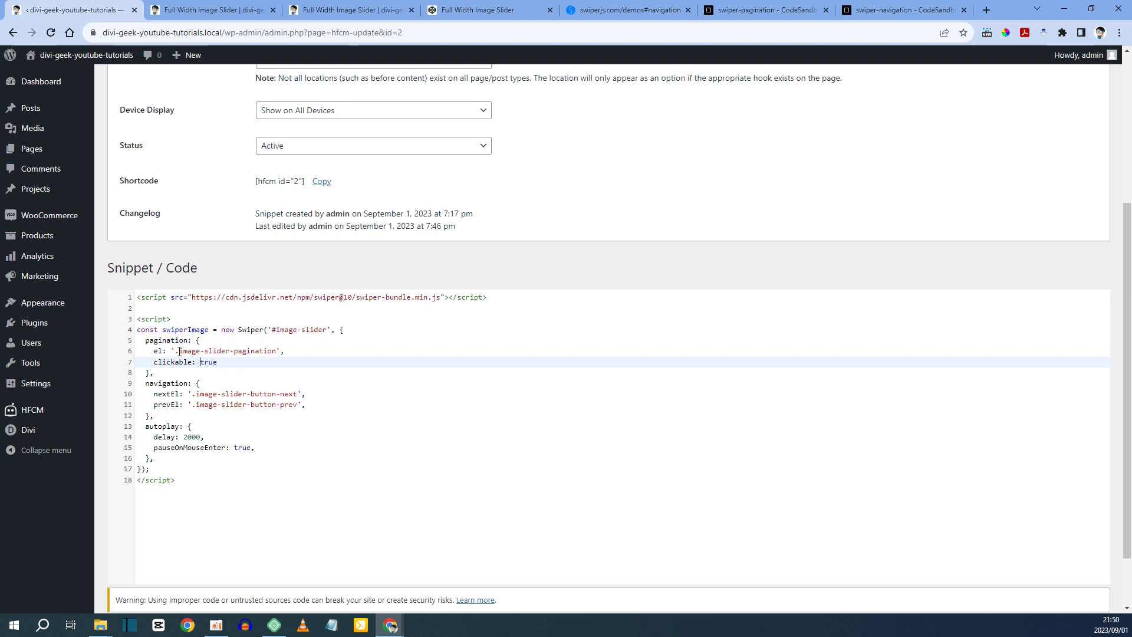
{"action": "left_click_drag", "start_coordinate": [181, 353], "coordinate": [276, 353]}
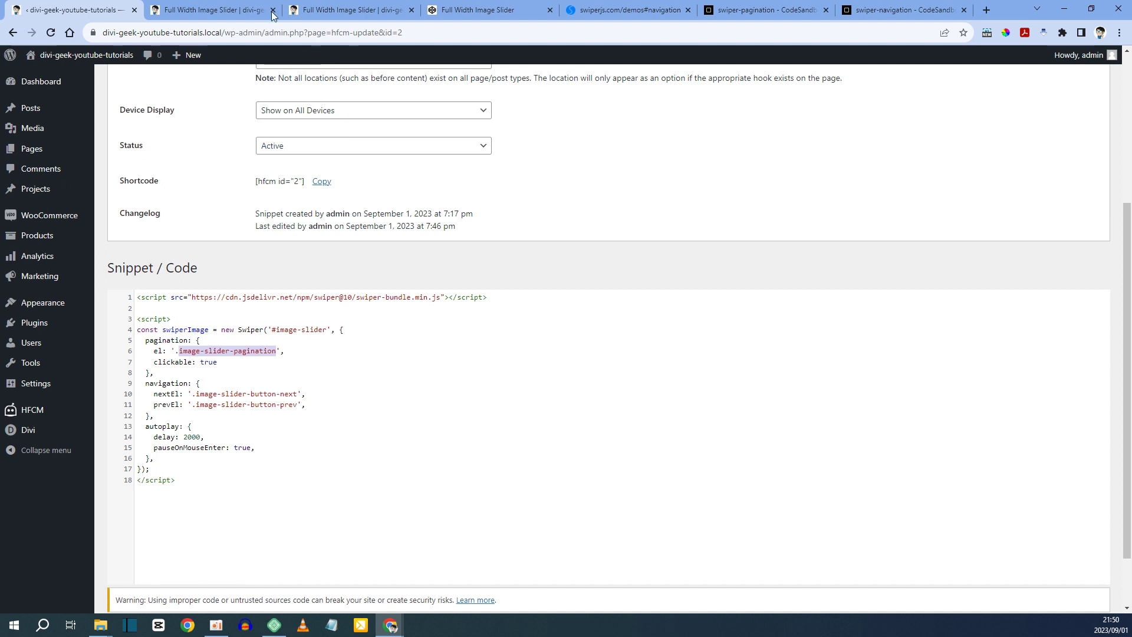
{"action": "left_click", "coordinate": [210, 10]}
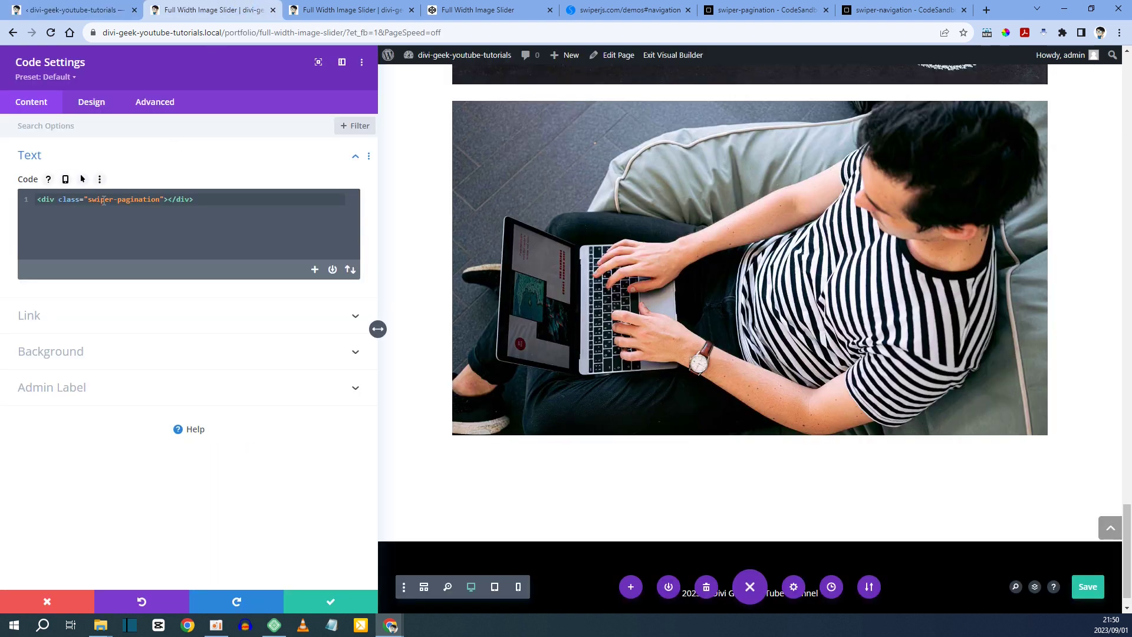
{"action": "left_click", "coordinate": [161, 199]}
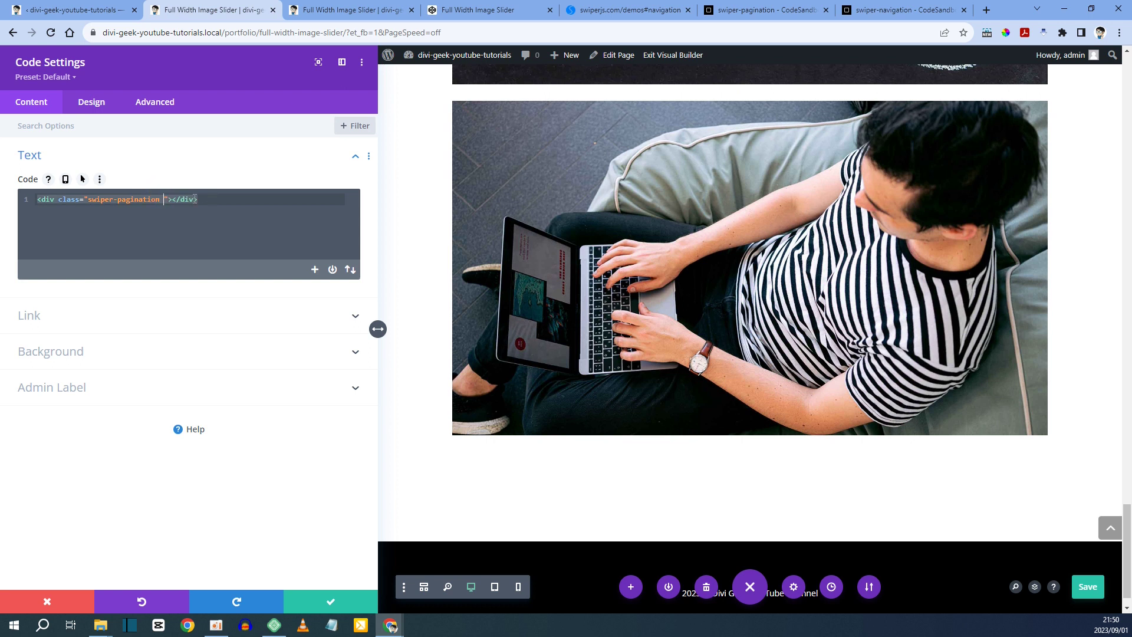
{"action": "key", "text": "ctrl+v"}
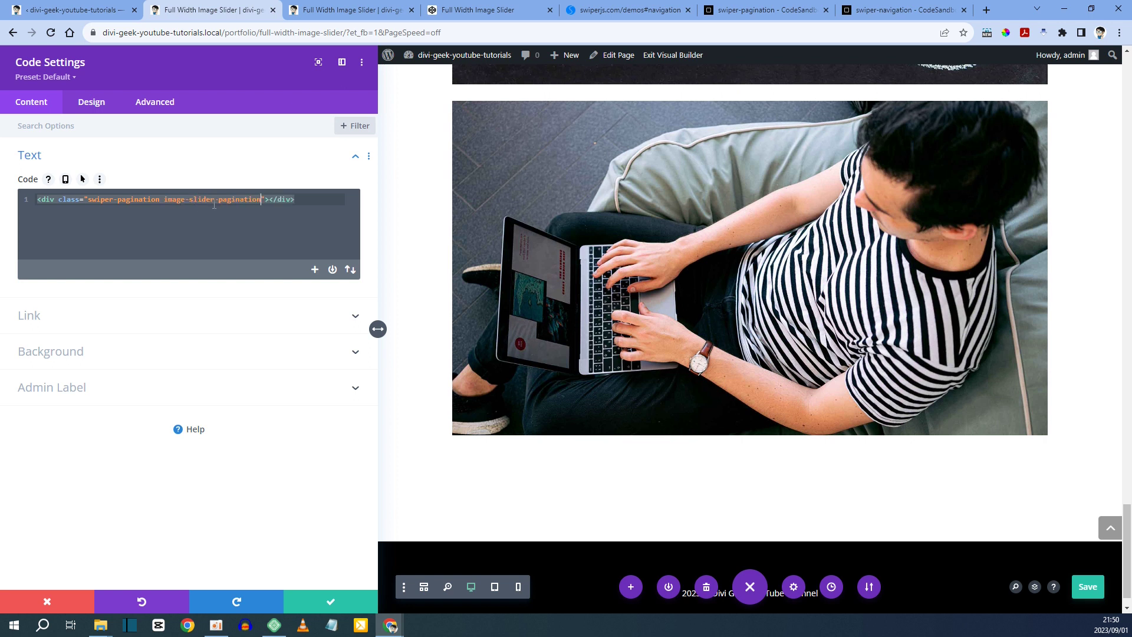
{"action": "left_click", "coordinate": [1090, 588]}
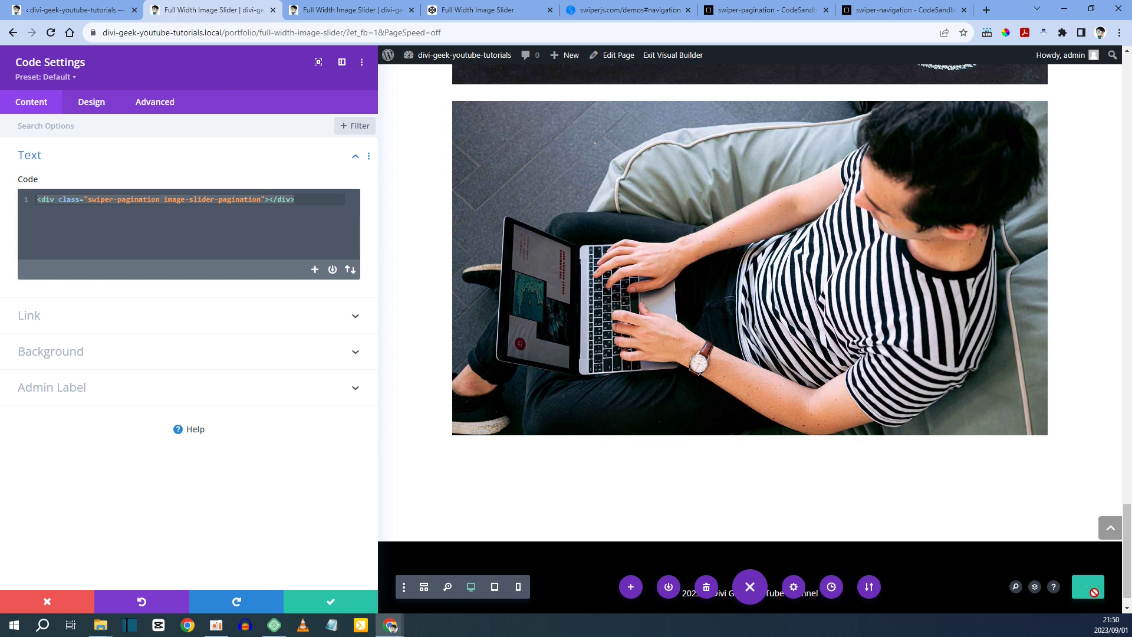
Step: Reload the live slider page and test the pagination bullets by moving forward to the last slide and back
{"action": "left_click", "coordinate": [372, 8]}
{"action": "key", "text": "F5"}
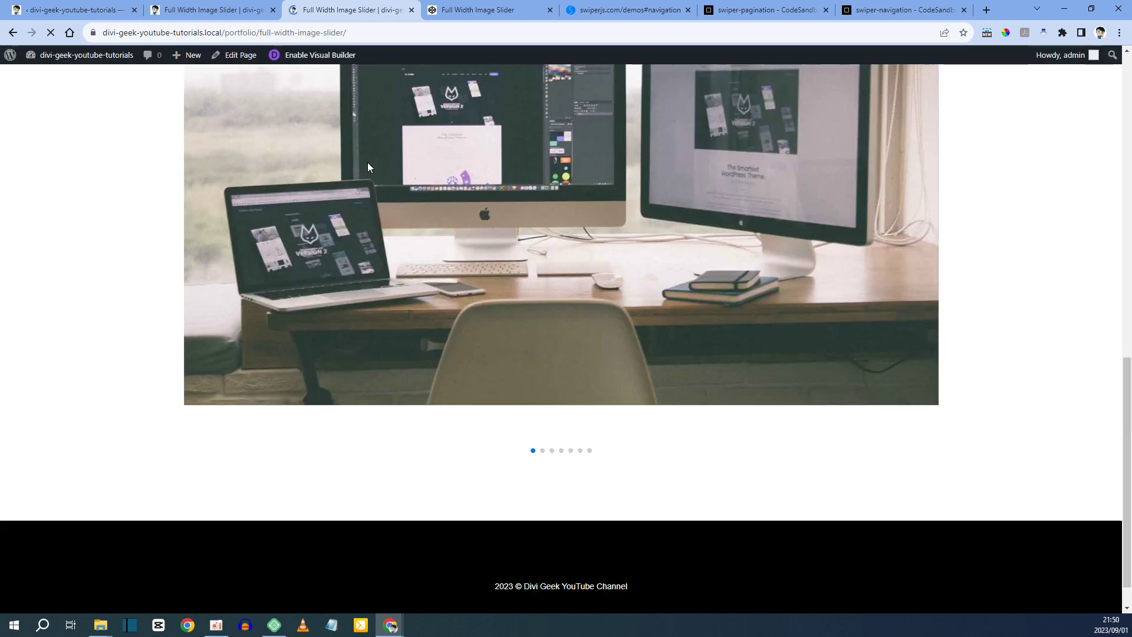
{"action": "left_click", "coordinate": [542, 453]}
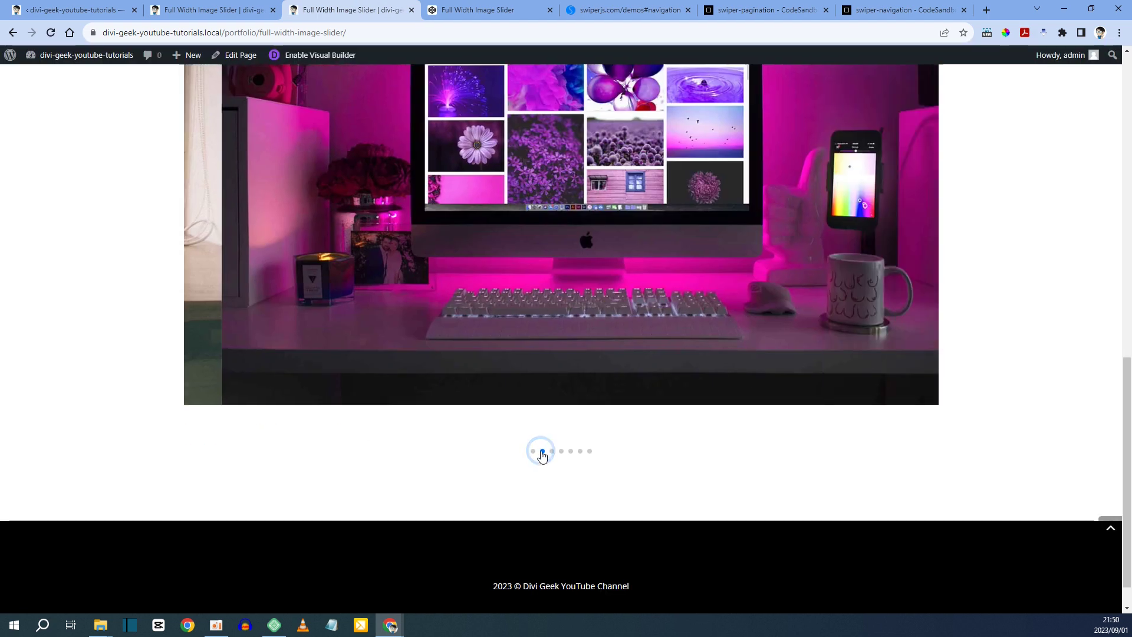
{"action": "left_click", "coordinate": [552, 453]}
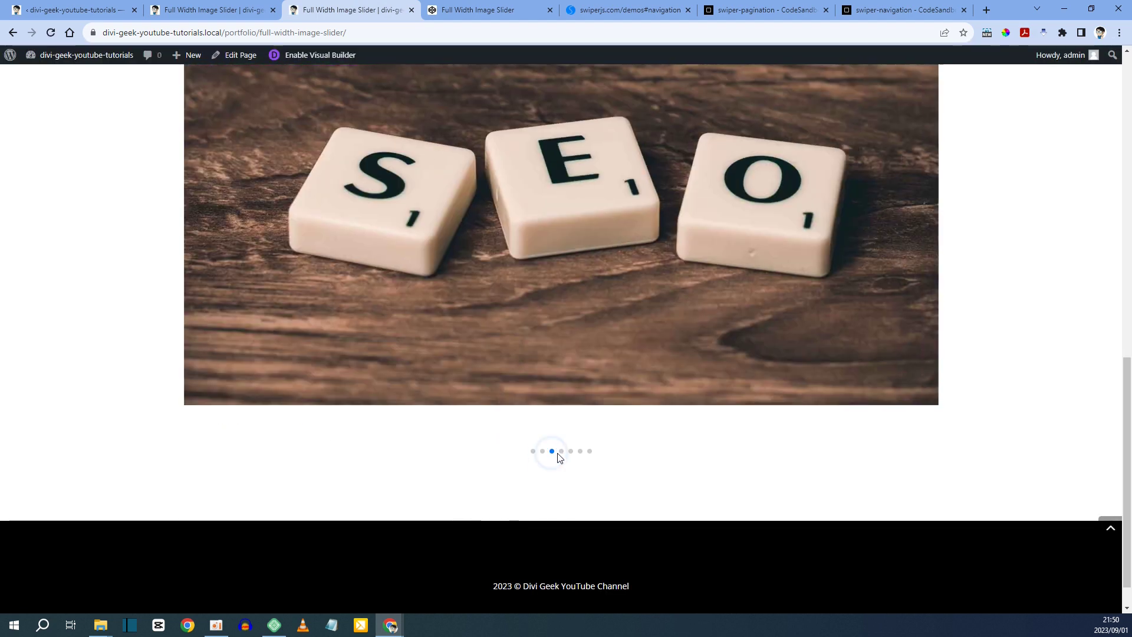
{"action": "left_click", "coordinate": [561, 452]}
{"action": "left_click", "coordinate": [570, 453]}
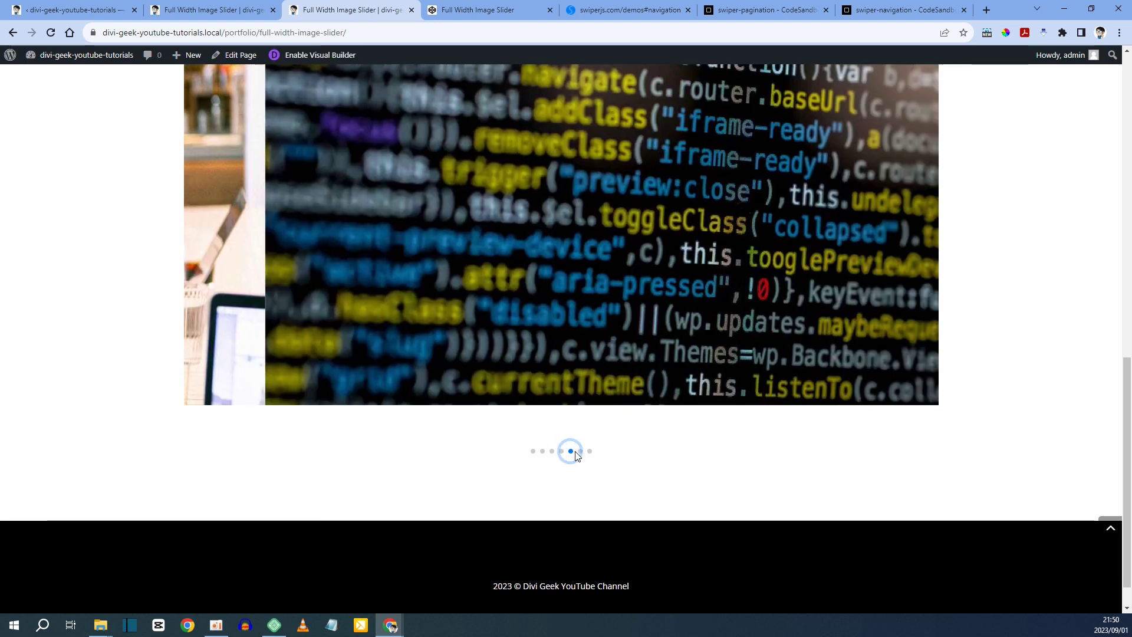
{"action": "left_click", "coordinate": [580, 453]}
{"action": "left_click", "coordinate": [589, 452]}
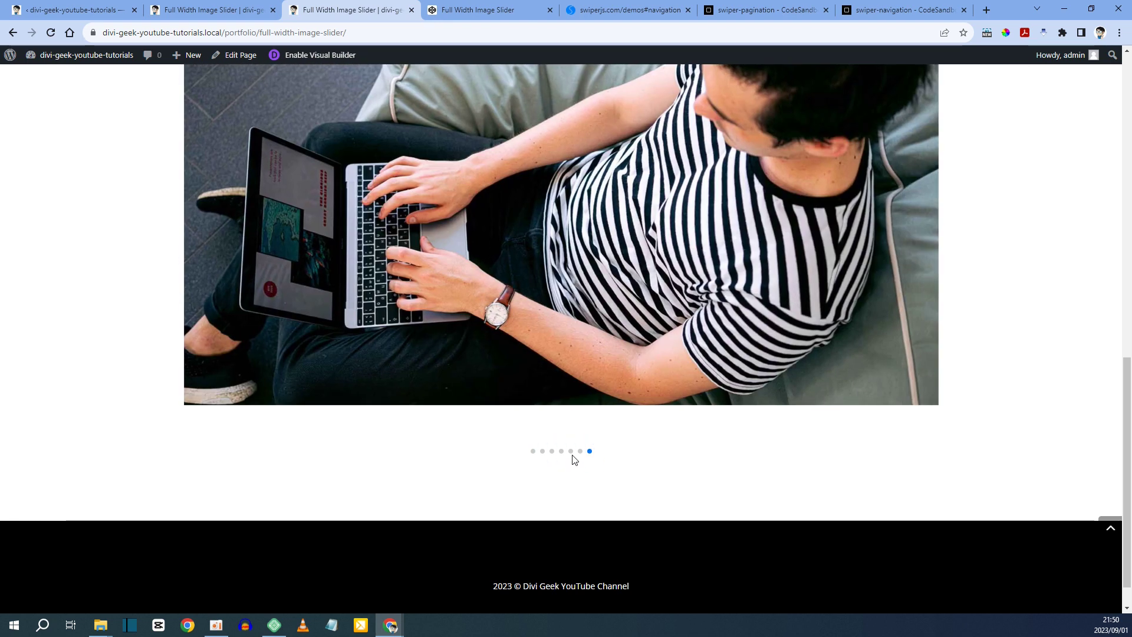
{"action": "left_click", "coordinate": [580, 452]}
{"action": "left_click", "coordinate": [571, 452]}
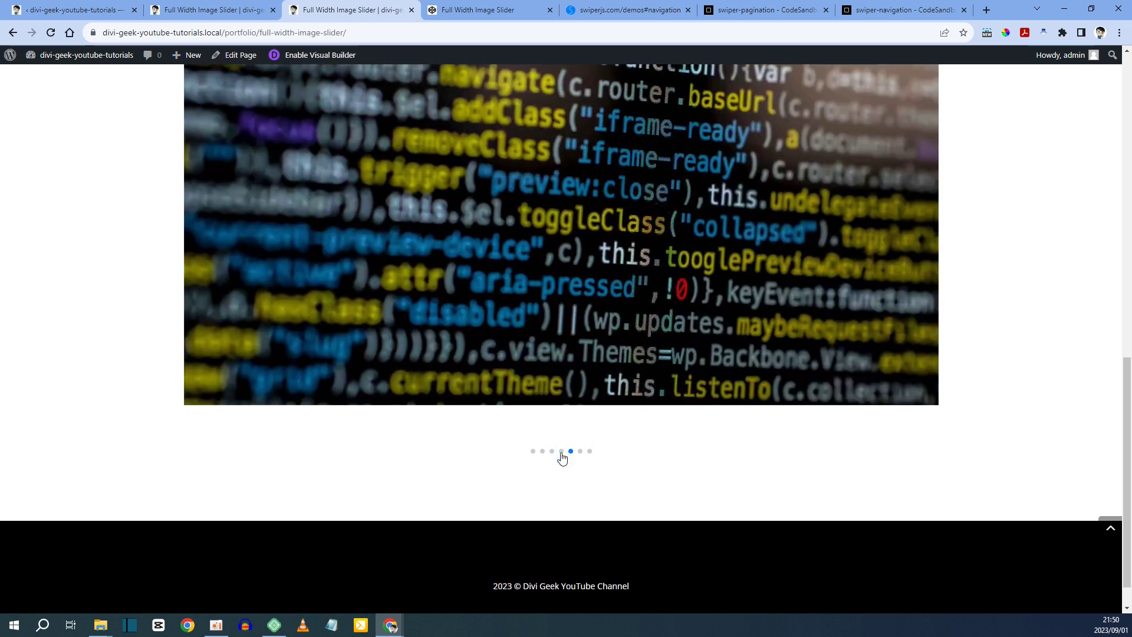
Step: Compare the pagination el class in the HFCM snippet with the swiper-pagination div in the CodeSandbox example and the bullets on the live page
{"action": "left_click", "coordinate": [93, 6]}
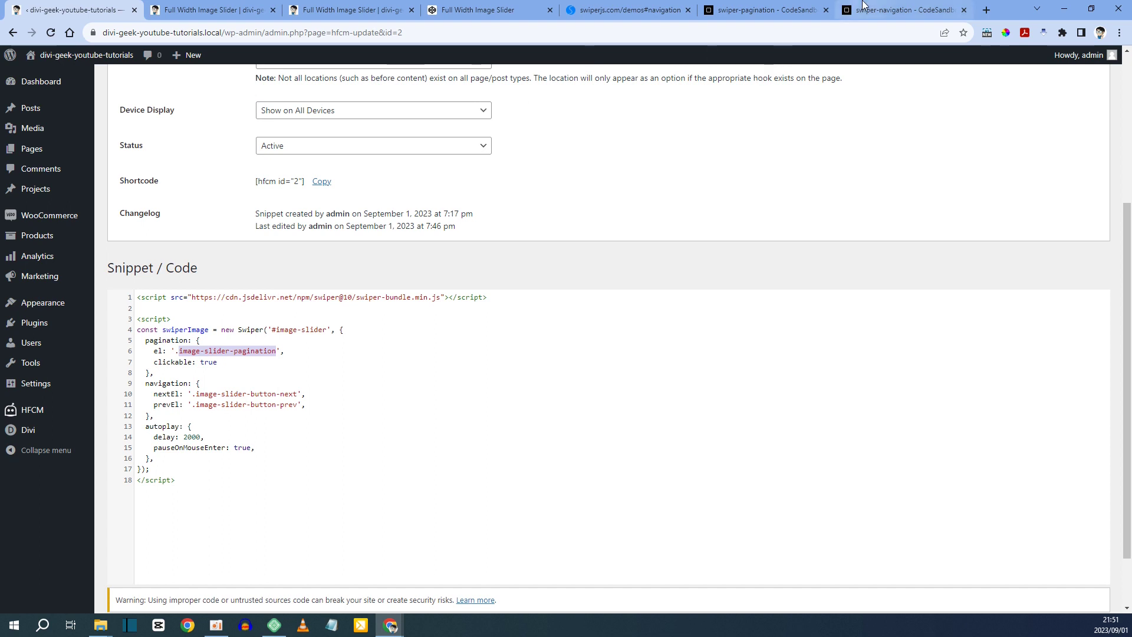
{"action": "left_click", "coordinate": [763, 10]}
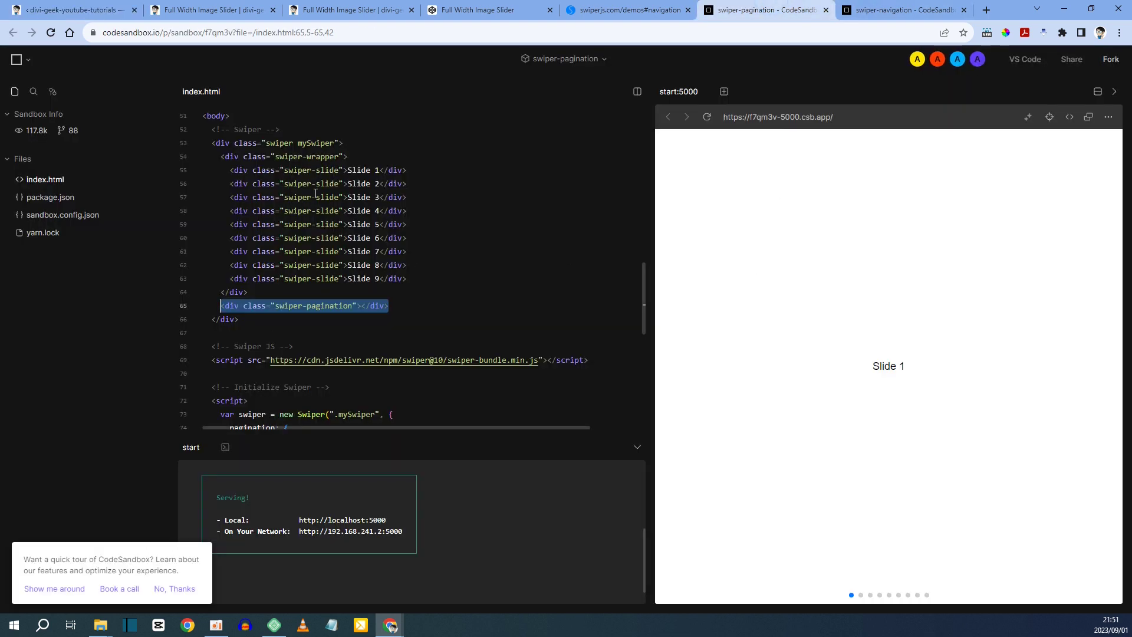
{"action": "left_click", "coordinate": [70, 10]}
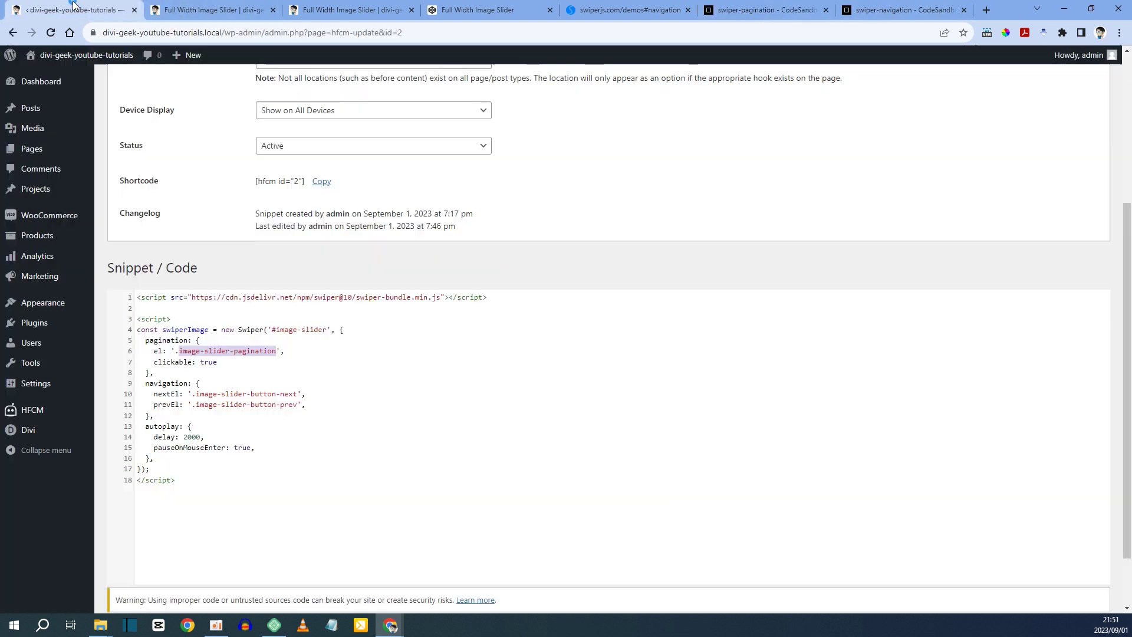
{"action": "left_click", "coordinate": [187, 352]}
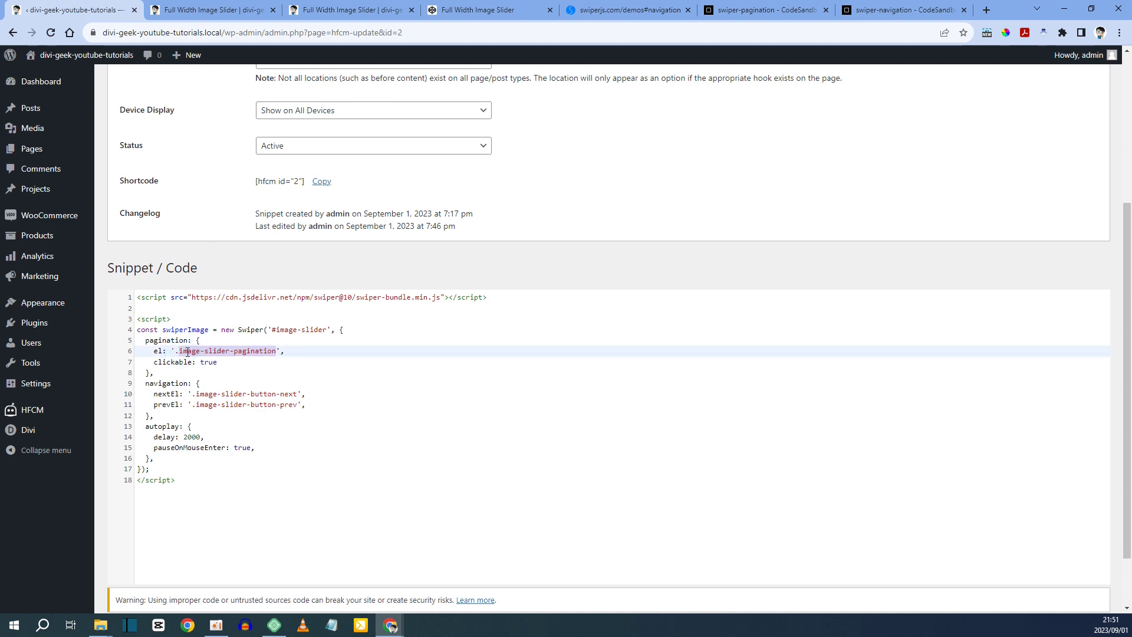
{"action": "left_click", "coordinate": [183, 352]}
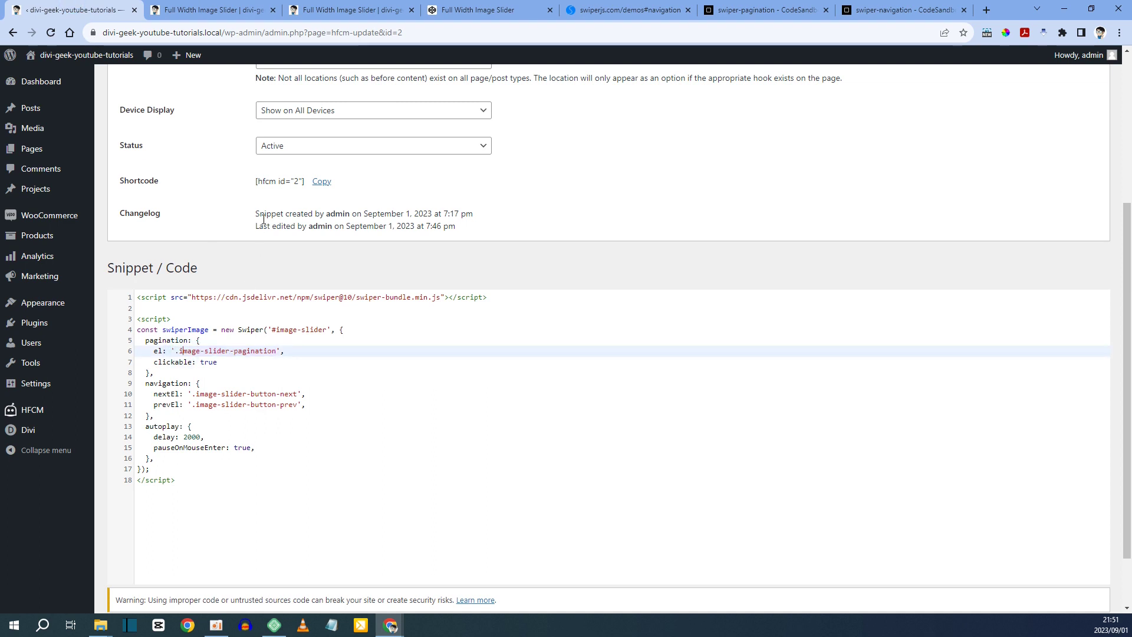
{"action": "left_click", "coordinate": [368, 6]}
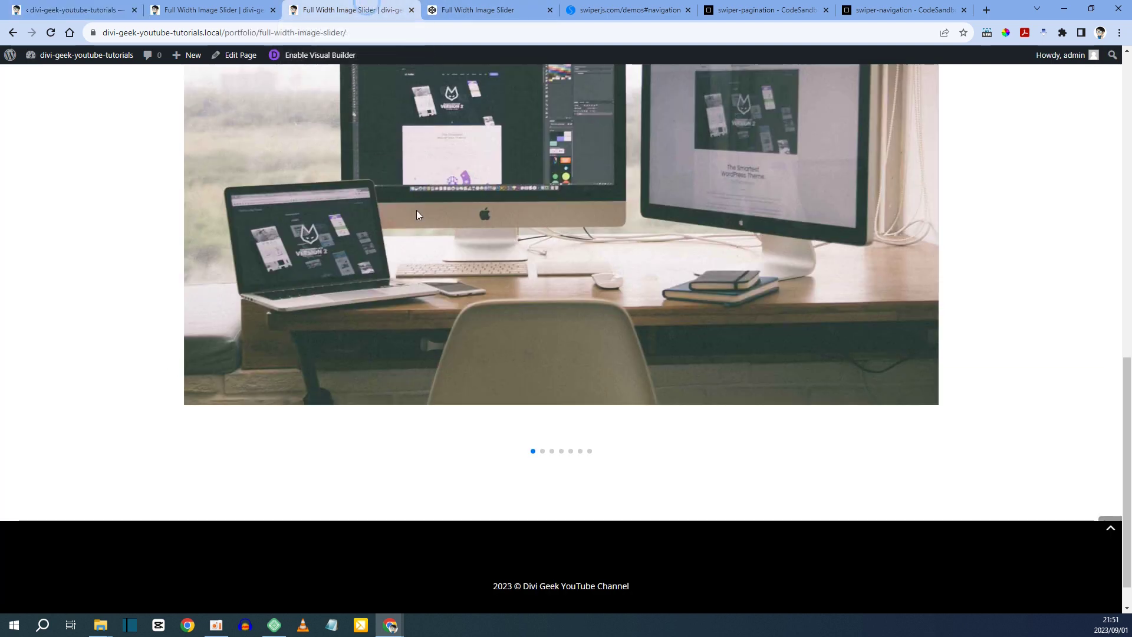
{"action": "left_click", "coordinate": [102, 5]}
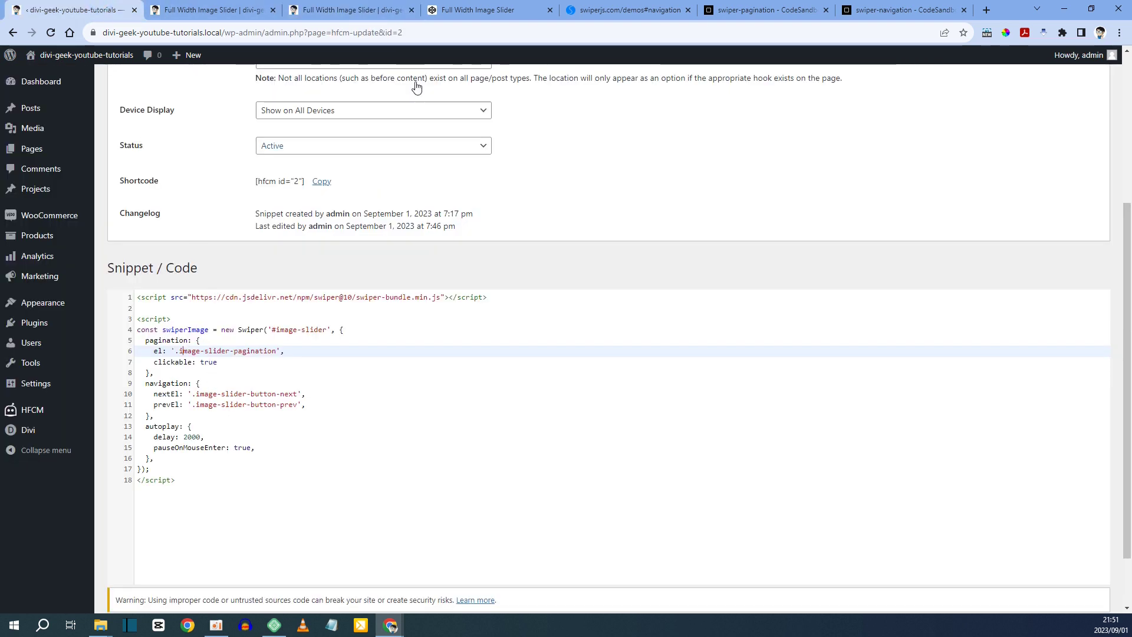
{"action": "left_click", "coordinate": [761, 10]}
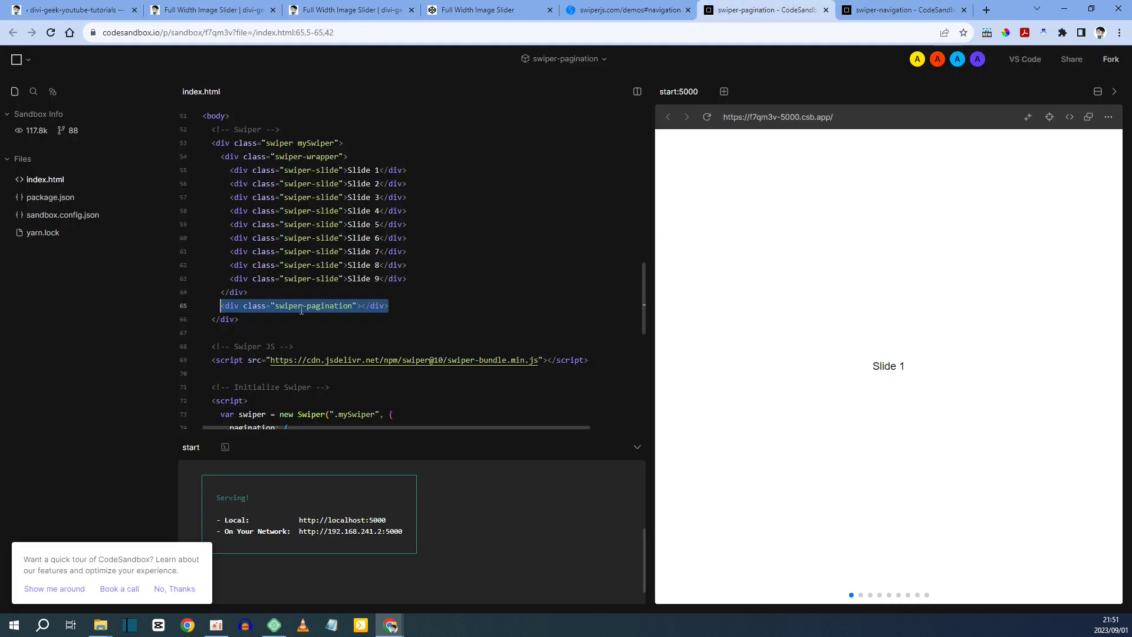
{"action": "left_click_drag", "start_coordinate": [275, 306], "coordinate": [349, 306]}
{"action": "left_click", "coordinate": [77, 10]}
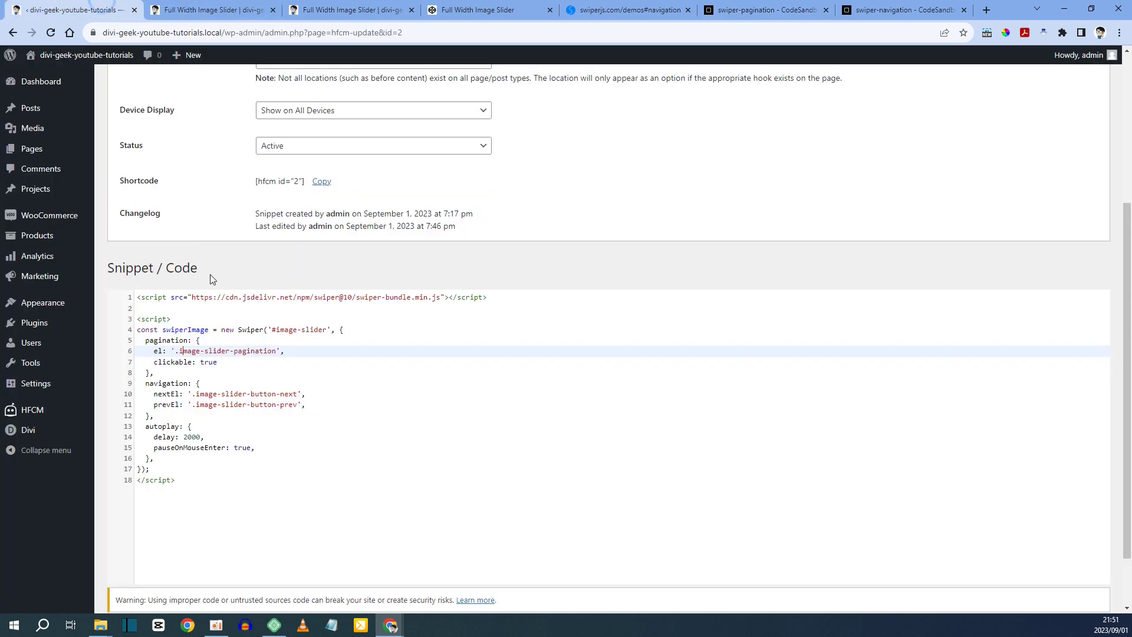
{"action": "left_click_drag", "start_coordinate": [179, 350], "coordinate": [278, 350]}
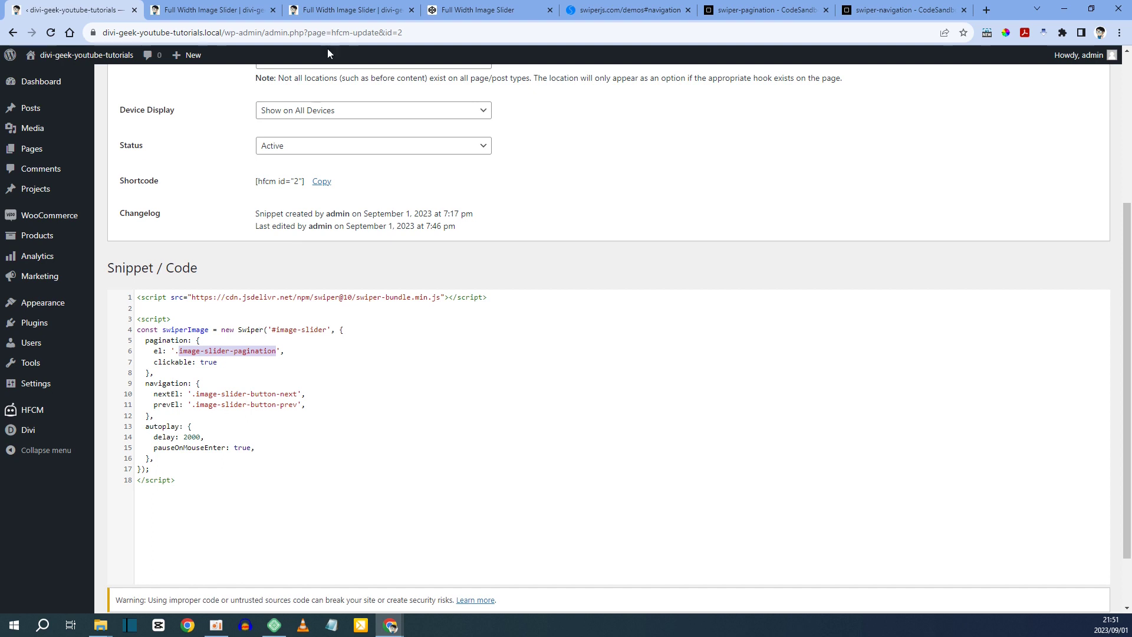
{"action": "left_click", "coordinate": [805, 7]}
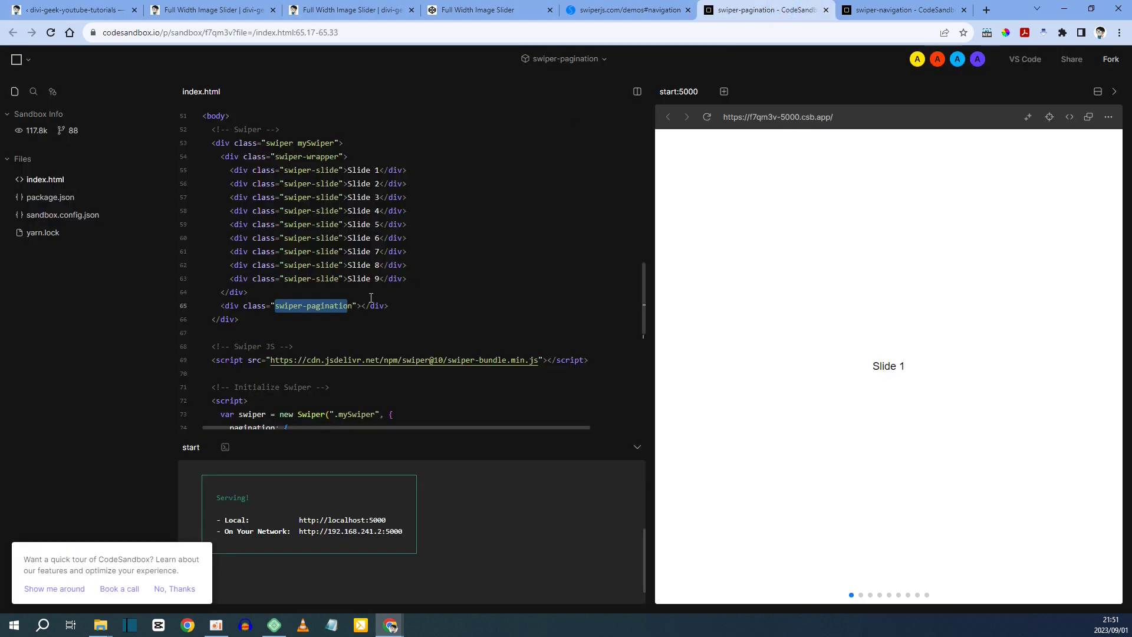
{"action": "left_click", "coordinate": [290, 317]}
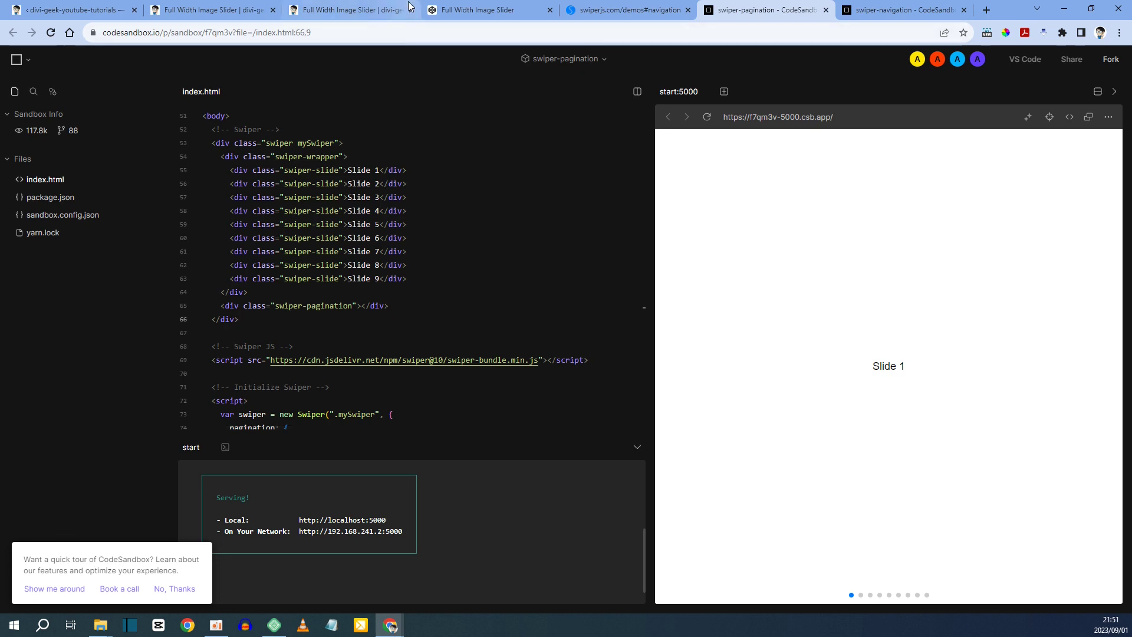
{"action": "left_click", "coordinate": [323, 8]}
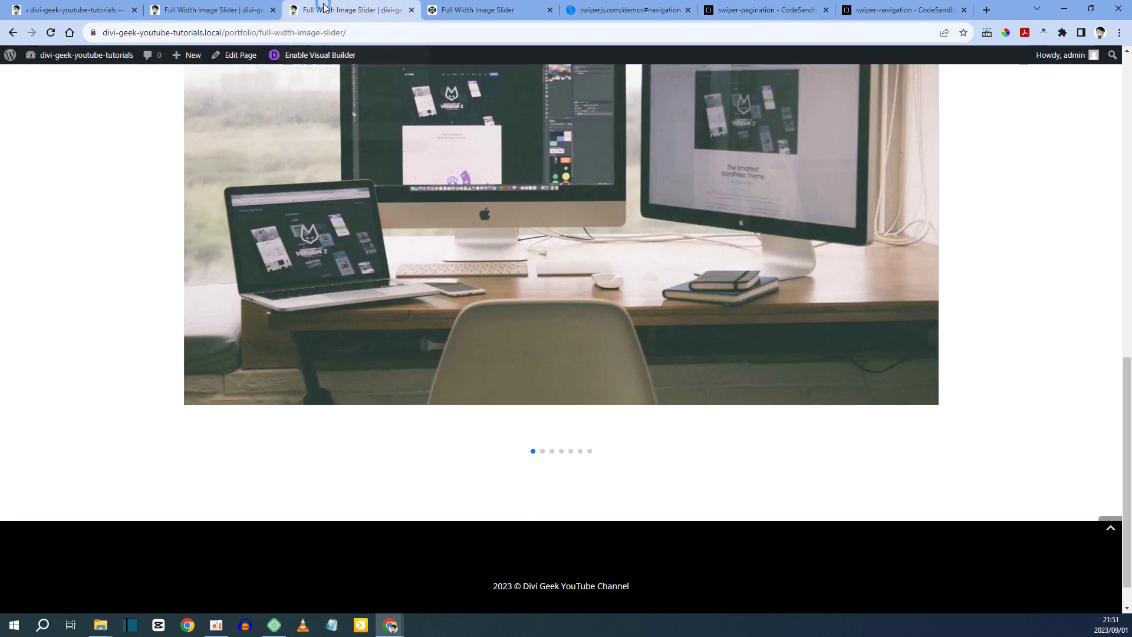
Step: Remove the image-slider-pagination class from the div in the Divi Code module, leaving only swiper-pagination
{"action": "left_click", "coordinate": [218, 8]}
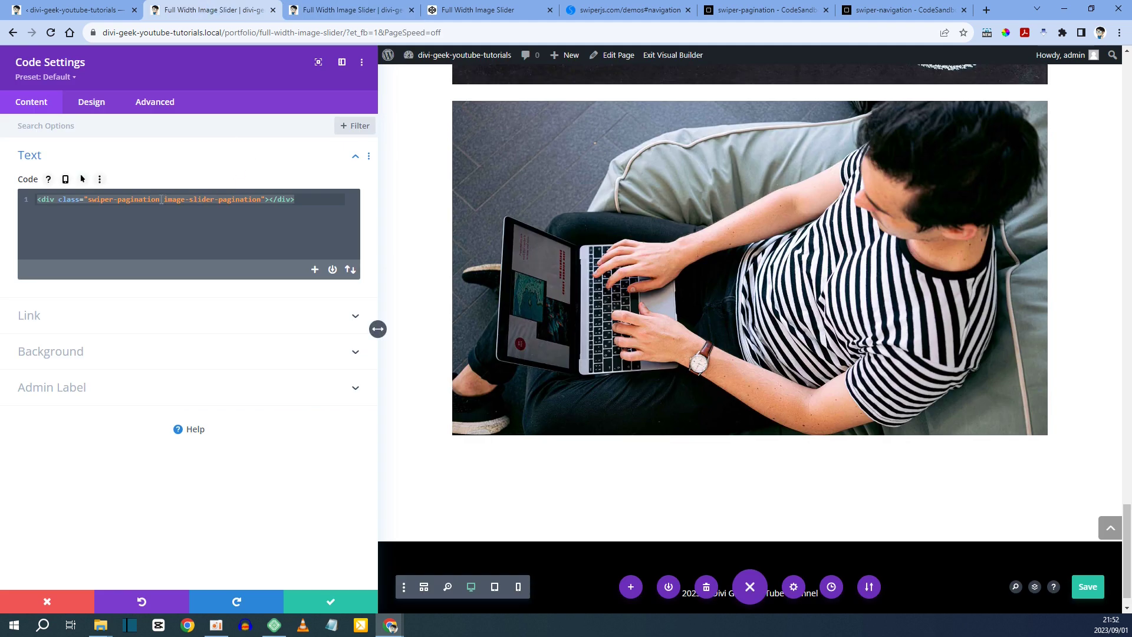
{"action": "left_click_drag", "start_coordinate": [164, 199], "coordinate": [263, 202]}
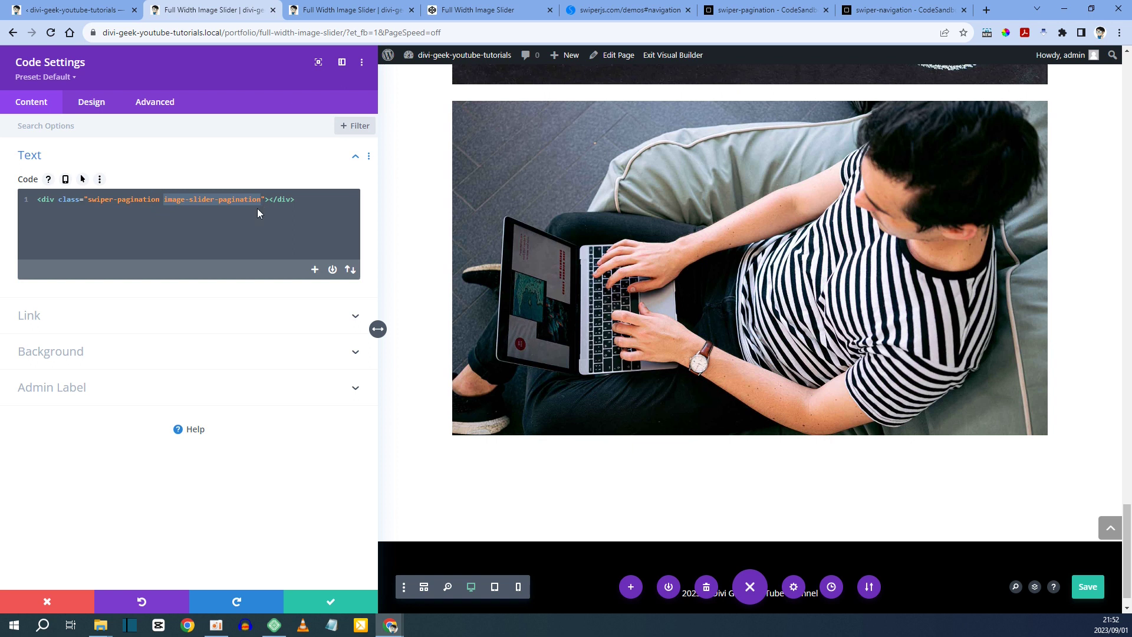
{"action": "key", "text": "BackSpace"}
{"action": "key", "text": "BackSpace"}
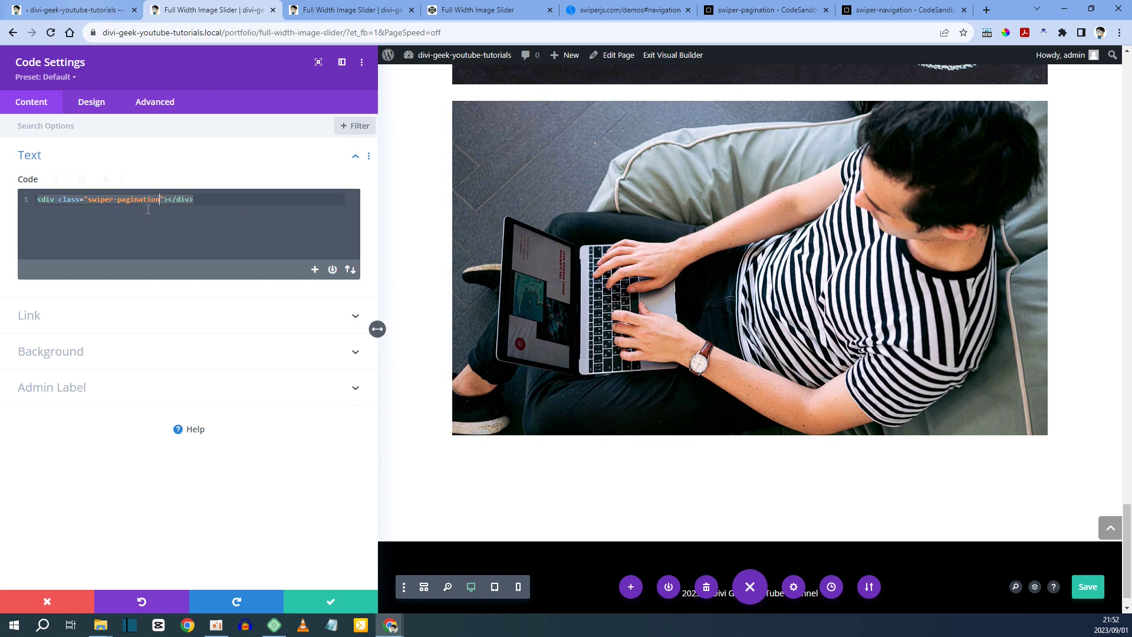
Step: Copy the swiper-pagination class from the Code module, use it as the pagination el in the HFCM snippet, and update the snippet
{"action": "key", "text": "shift+End"}
{"action": "left_click", "coordinate": [90, 201], "text": "shift"}
{"action": "key", "text": "ctrl+c"}
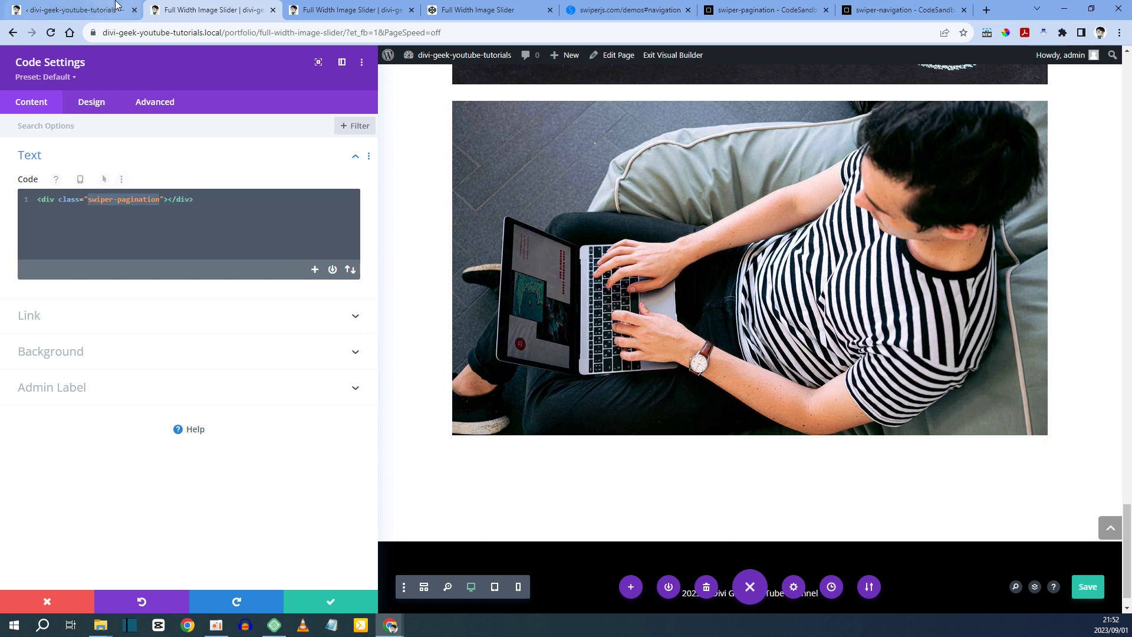
{"action": "left_click", "coordinate": [74, 10]}
{"action": "left_click", "coordinate": [215, 353]}
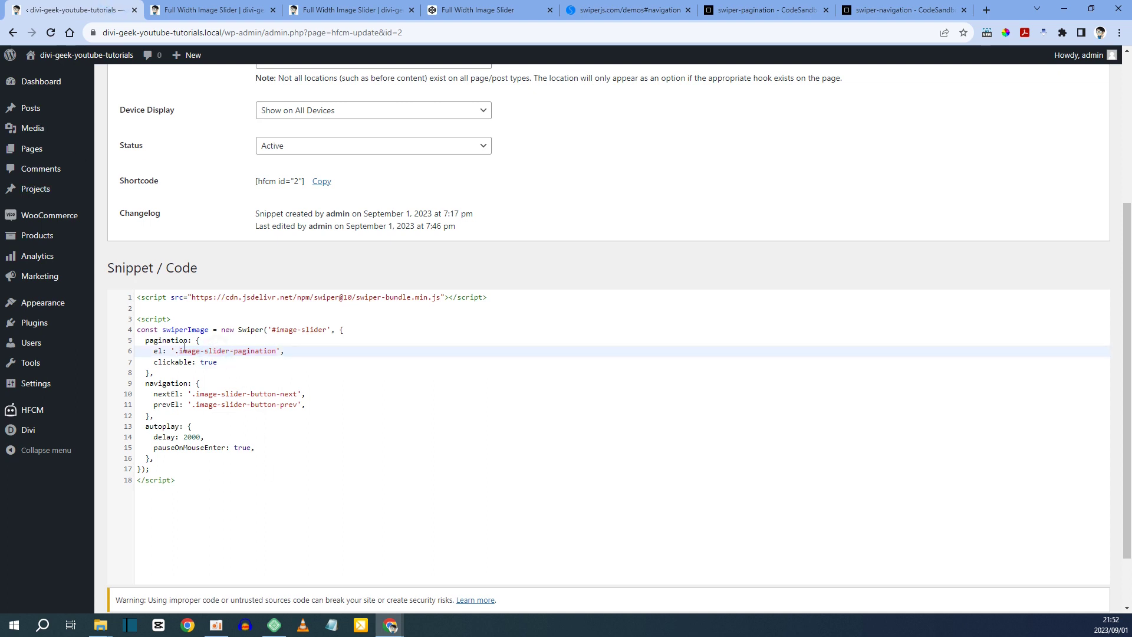
{"action": "left_click_drag", "start_coordinate": [178, 351], "coordinate": [276, 353]}
{"action": "key", "text": "ctrl+v"}
{"action": "scroll", "coordinate": [229, 494], "scroll_direction": "down", "scroll_amount": 2}
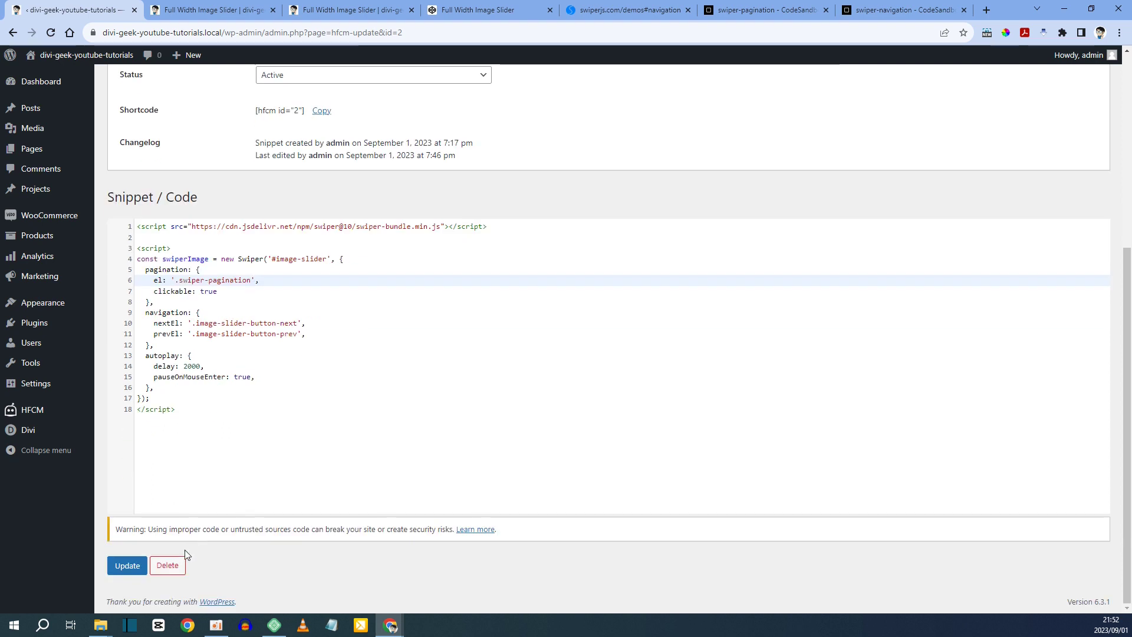
{"action": "left_click", "coordinate": [140, 566]}
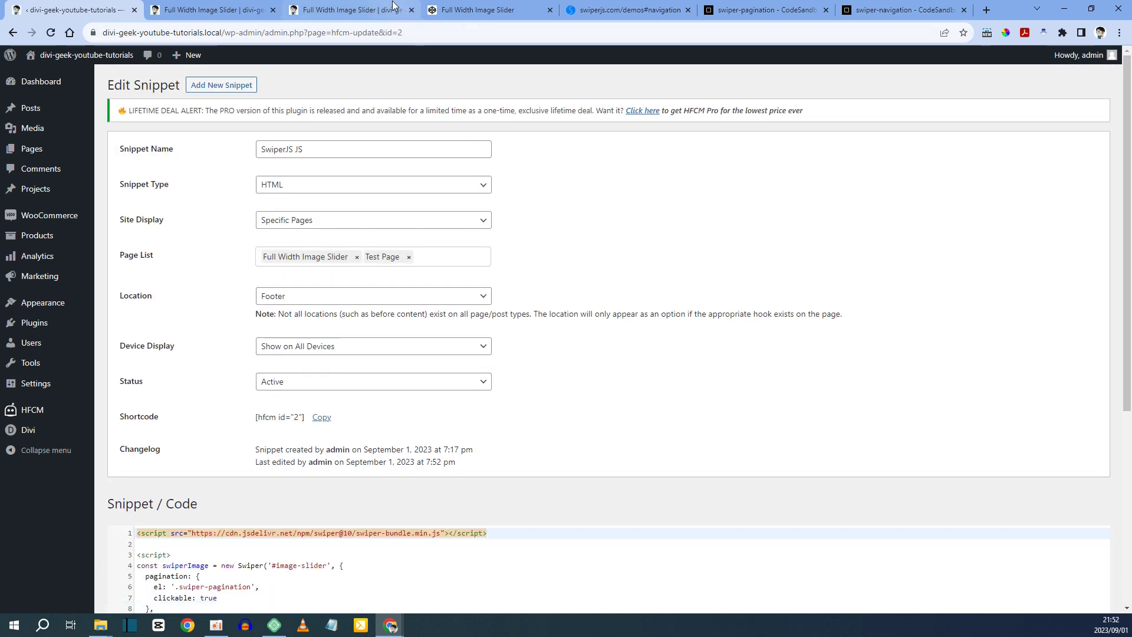
Step: Reload the live slider page, test the second to fourth pagination bullets, and revisit the swiper-pagination example markup
{"action": "left_click", "coordinate": [354, 10]}
{"action": "key", "text": "F5"}
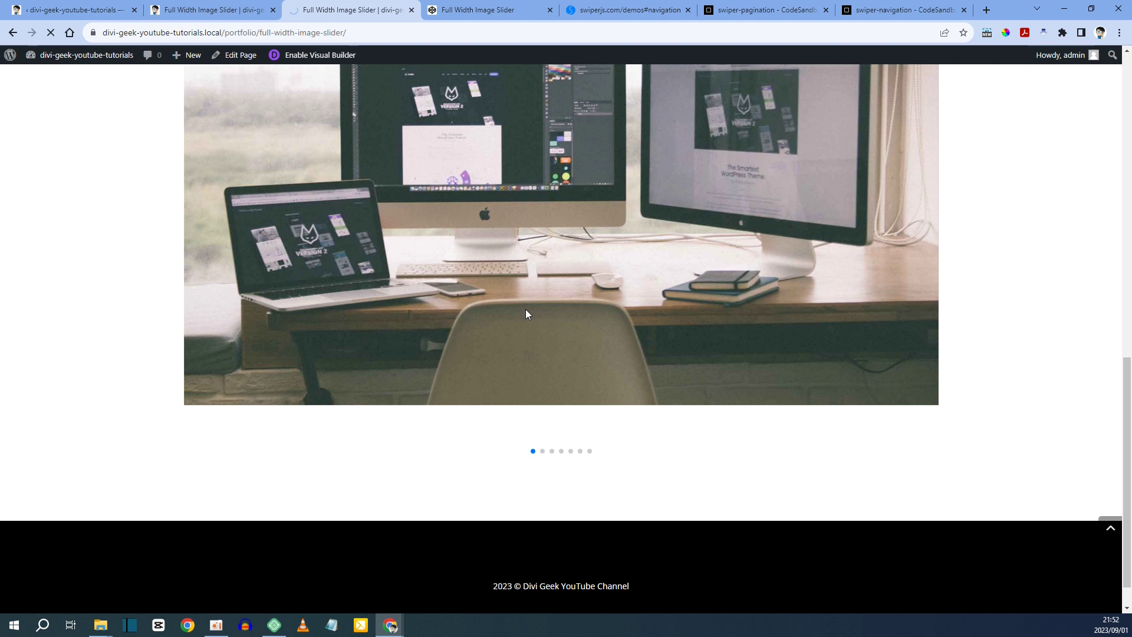
{"action": "left_click", "coordinate": [543, 452]}
{"action": "left_click", "coordinate": [551, 452]}
{"action": "left_click", "coordinate": [562, 452]}
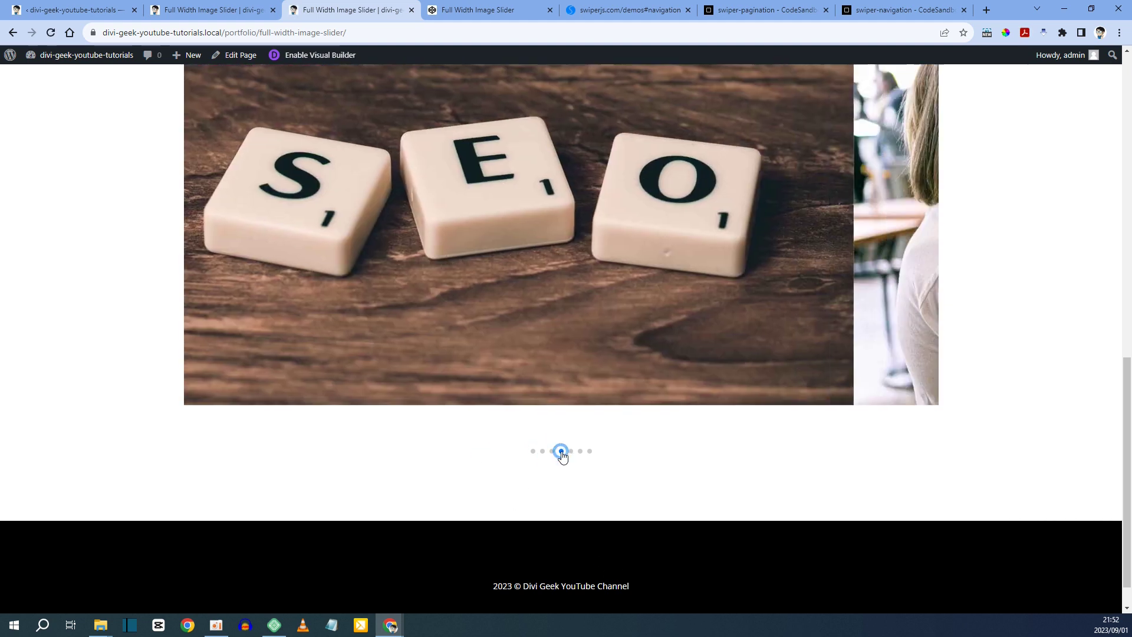
{"action": "left_click", "coordinate": [767, 10]}
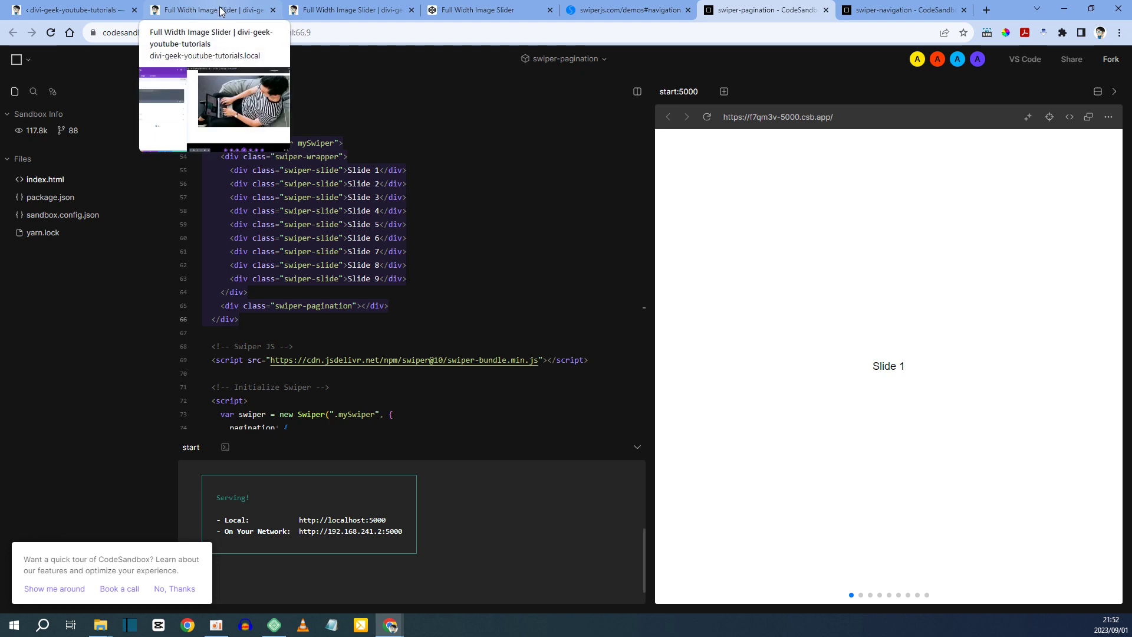
Step: Copy the image-slider-pagination class from the CodePen script and paste it after swiper-pagination in the Code module's div
{"action": "left_click", "coordinate": [491, 5]}
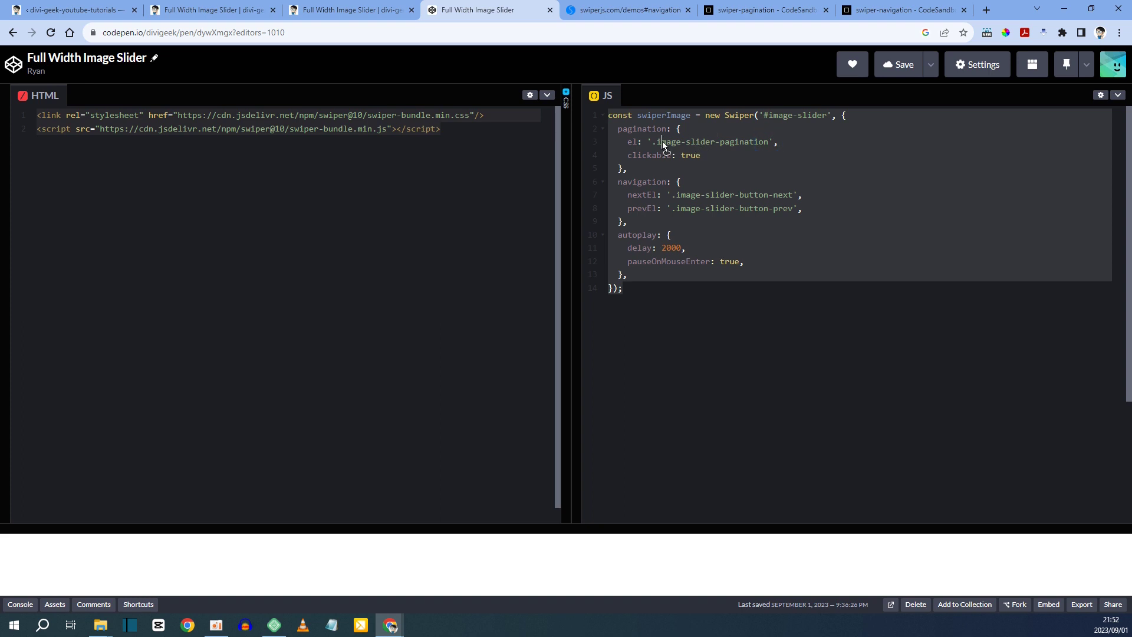
{"action": "left_click", "coordinate": [732, 154]}
{"action": "left_click_drag", "start_coordinate": [769, 142], "coordinate": [658, 142]}
{"action": "key", "text": "ctrl+c"}
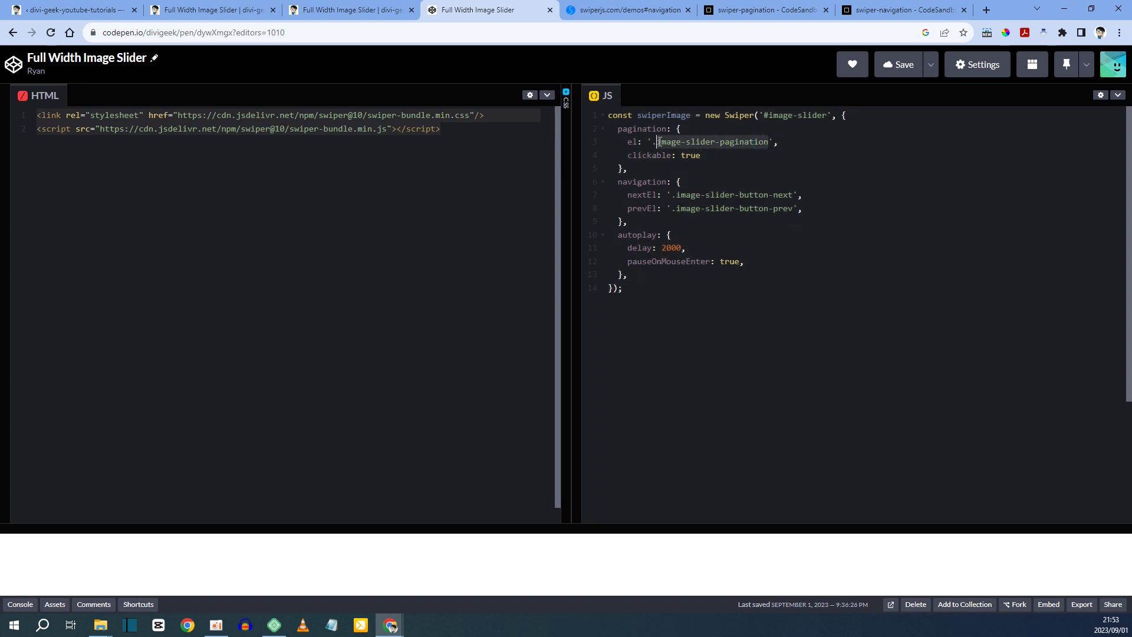
{"action": "left_click", "coordinate": [212, 10]}
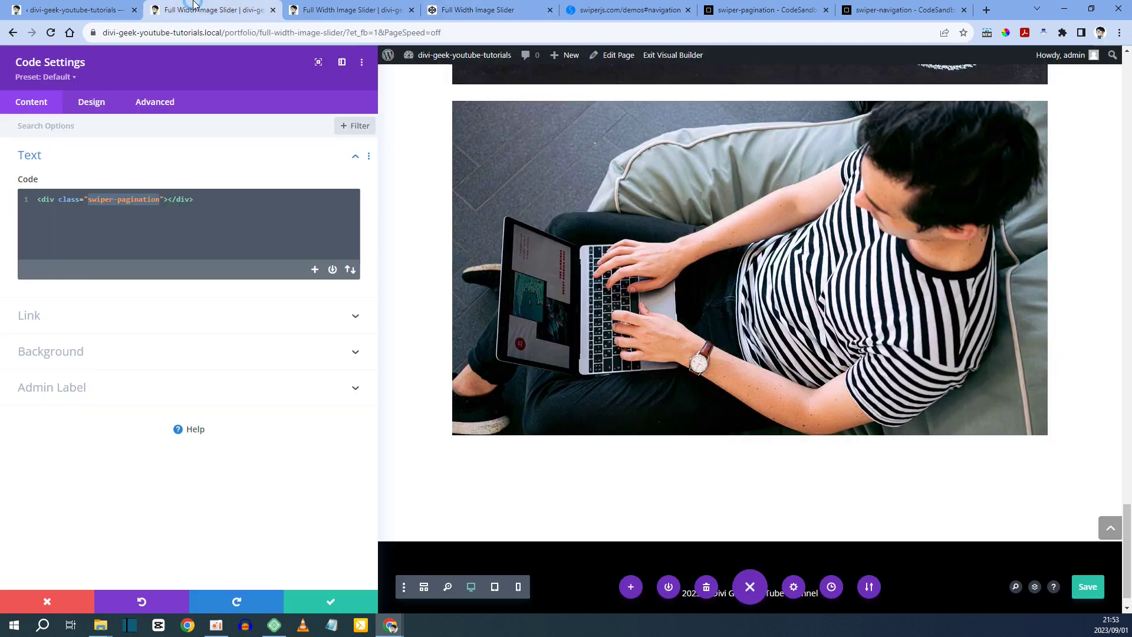
{"action": "left_click", "coordinate": [162, 199]}
{"action": "key", "text": "ctrl+v"}
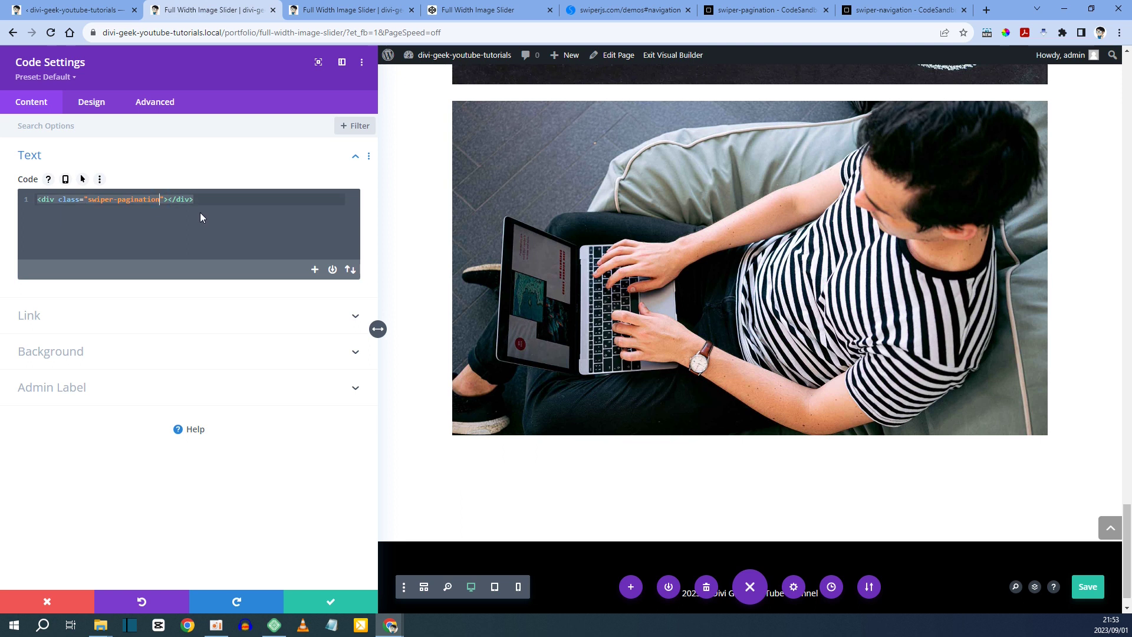
Step: Set the pagination el in the HFCM snippet back to .image-slider-pagination and update the snippet
{"action": "left_click", "coordinate": [71, 10]}
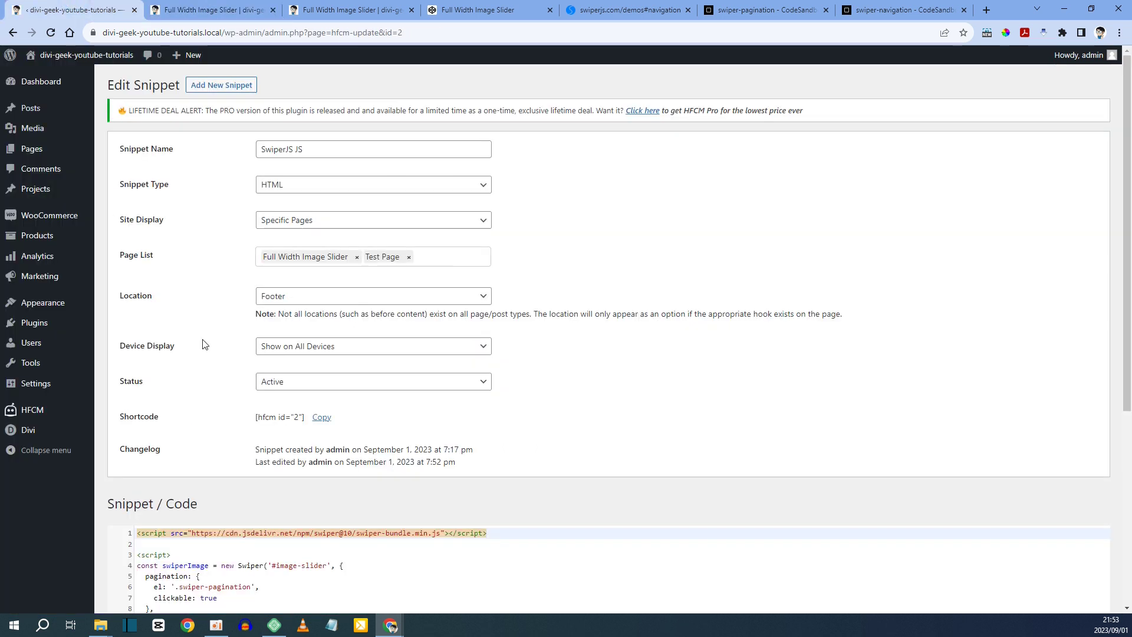
{"action": "scroll", "coordinate": [281, 517], "scroll_direction": "down", "scroll_amount": 1}
{"action": "scroll", "coordinate": [281, 516], "scroll_direction": "down", "scroll_amount": 2}
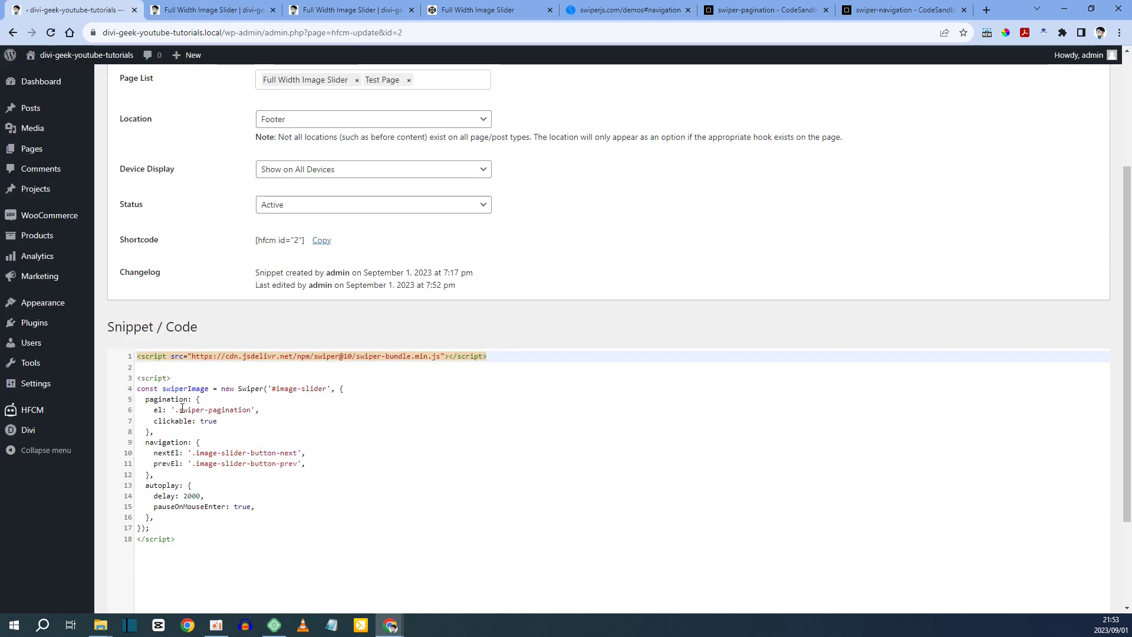
{"action": "left_click_drag", "start_coordinate": [180, 410], "coordinate": [209, 410]}
{"action": "type", "text": "image-slider-"}
{"action": "scroll", "coordinate": [302, 439], "scroll_direction": "down", "scroll_amount": 2}
{"action": "left_click", "coordinate": [124, 564]}
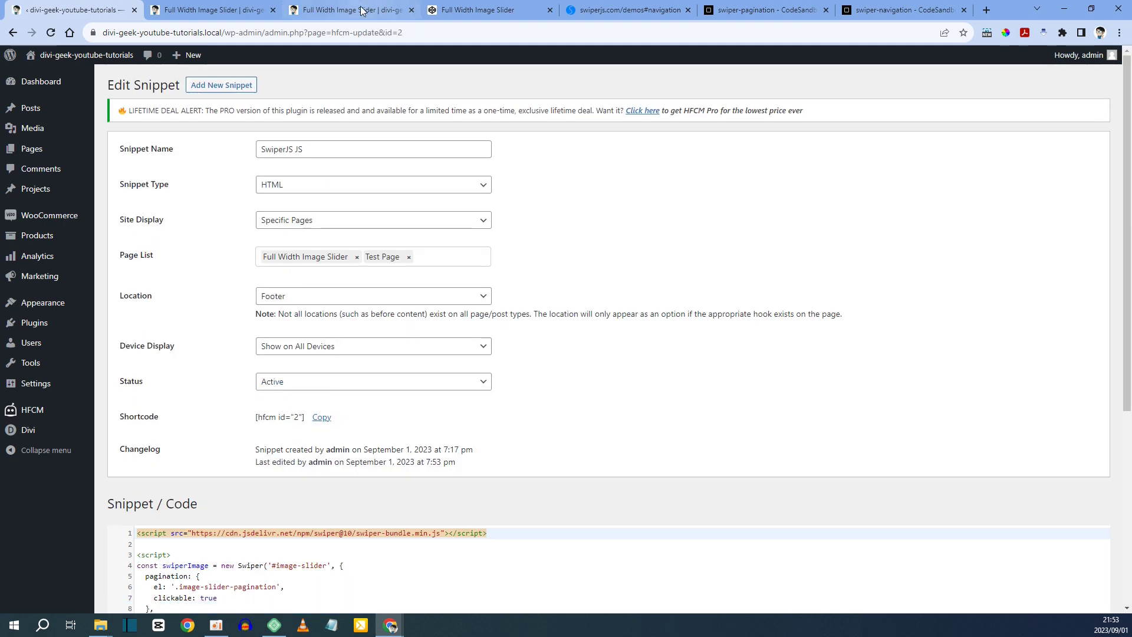
Step: Reload the live slider page and check the whole slider and its pagination bullets
{"action": "left_click", "coordinate": [360, 10]}
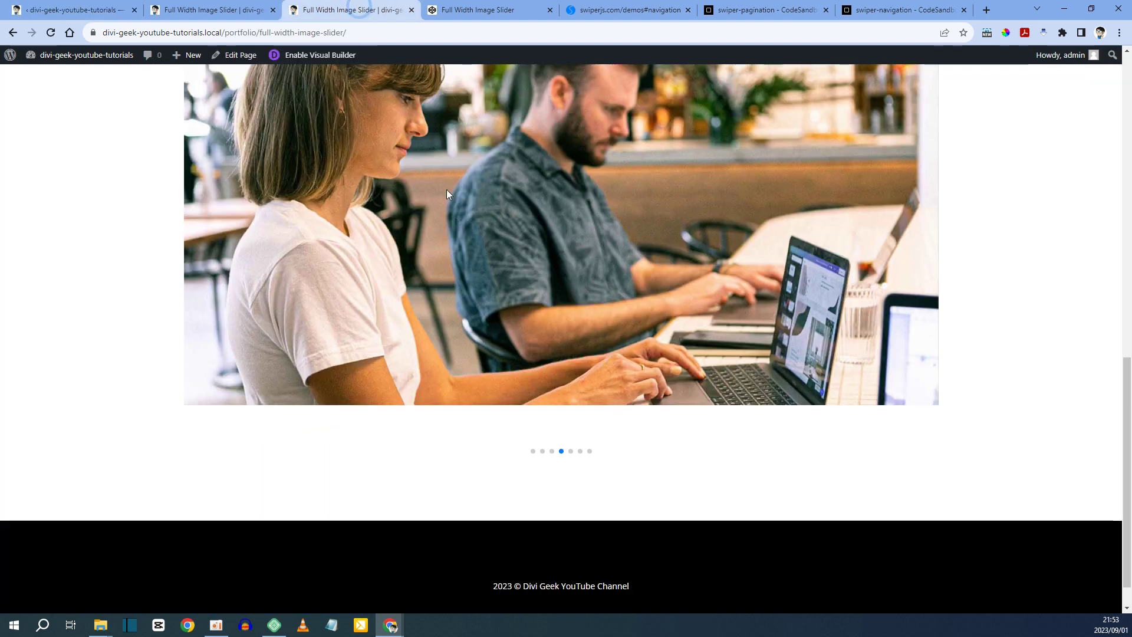
{"action": "key", "text": "F5"}
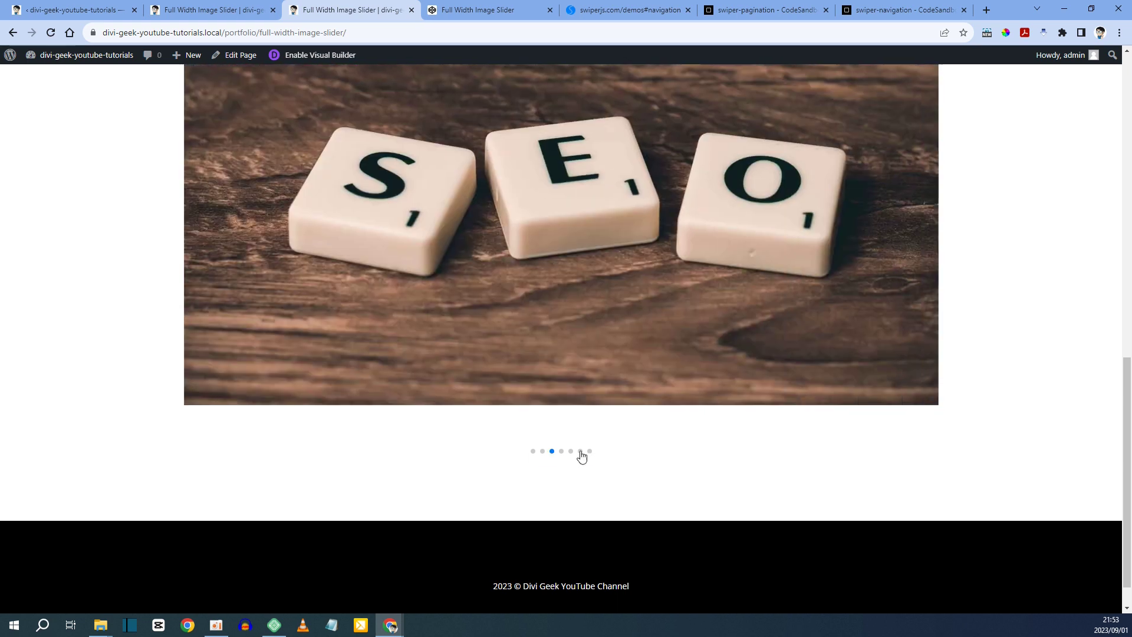
{"action": "scroll", "coordinate": [152, 475], "scroll_direction": "up", "scroll_amount": 6}
{"action": "scroll", "coordinate": [153, 476], "scroll_direction": "down", "scroll_amount": 7}
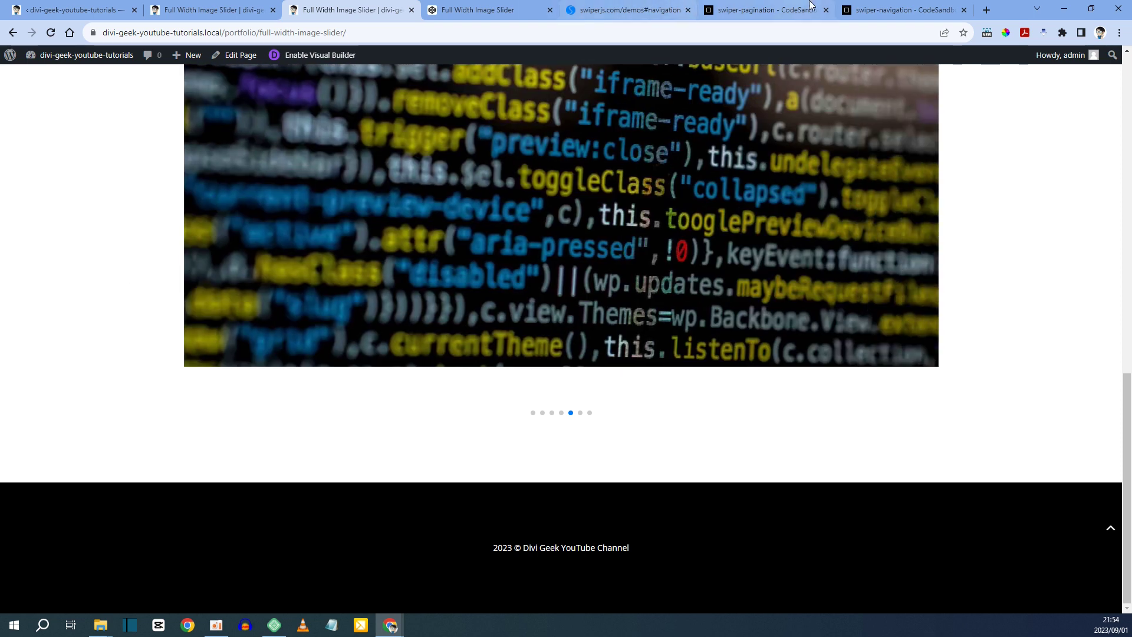
Step: Examine the swiper-button-next and swiper-button-prev markup in the swiper-navigation example, comparing it with the swiper-pagination example and the live slider
{"action": "left_click", "coordinate": [896, 10]}
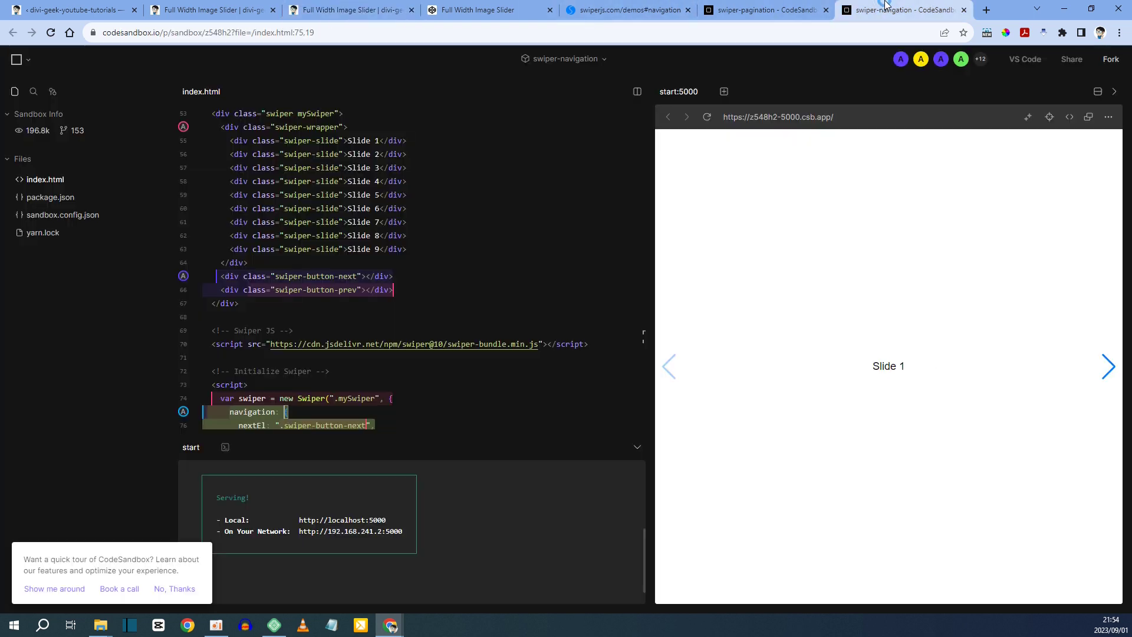
{"action": "left_click", "coordinate": [286, 114]}
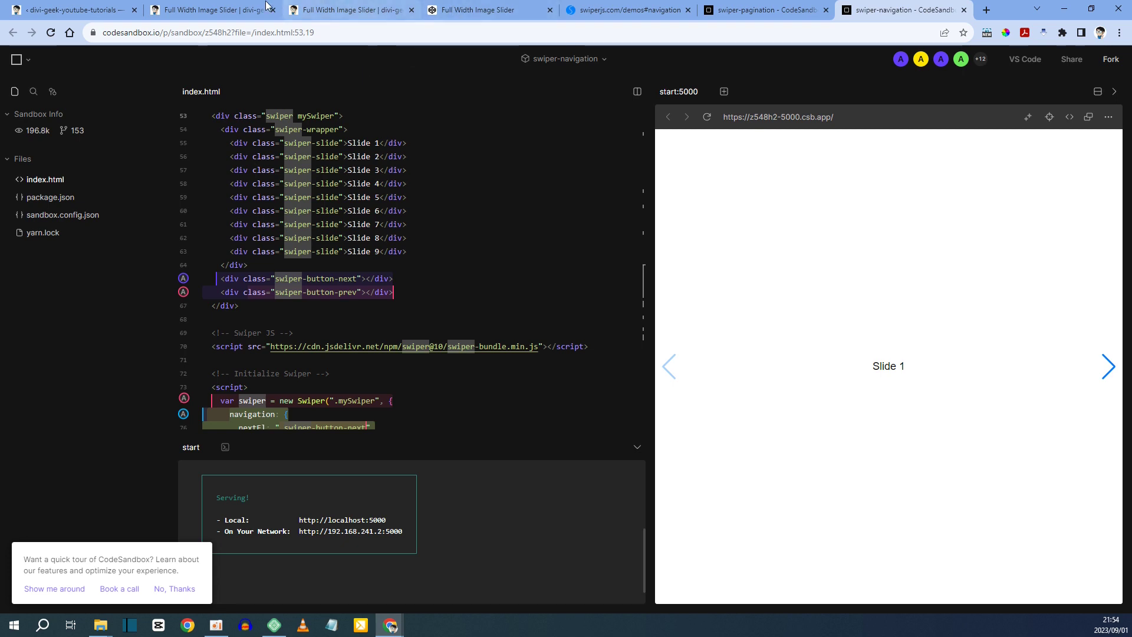
{"action": "left_click", "coordinate": [760, 10]}
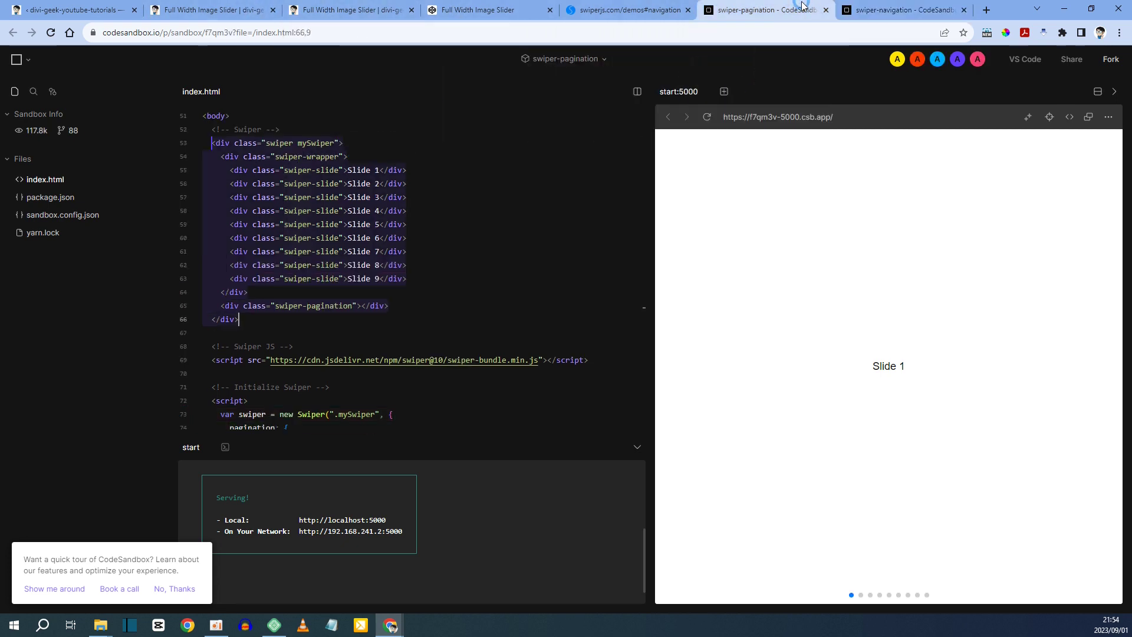
{"action": "key", "text": "ctrl+Tab"}
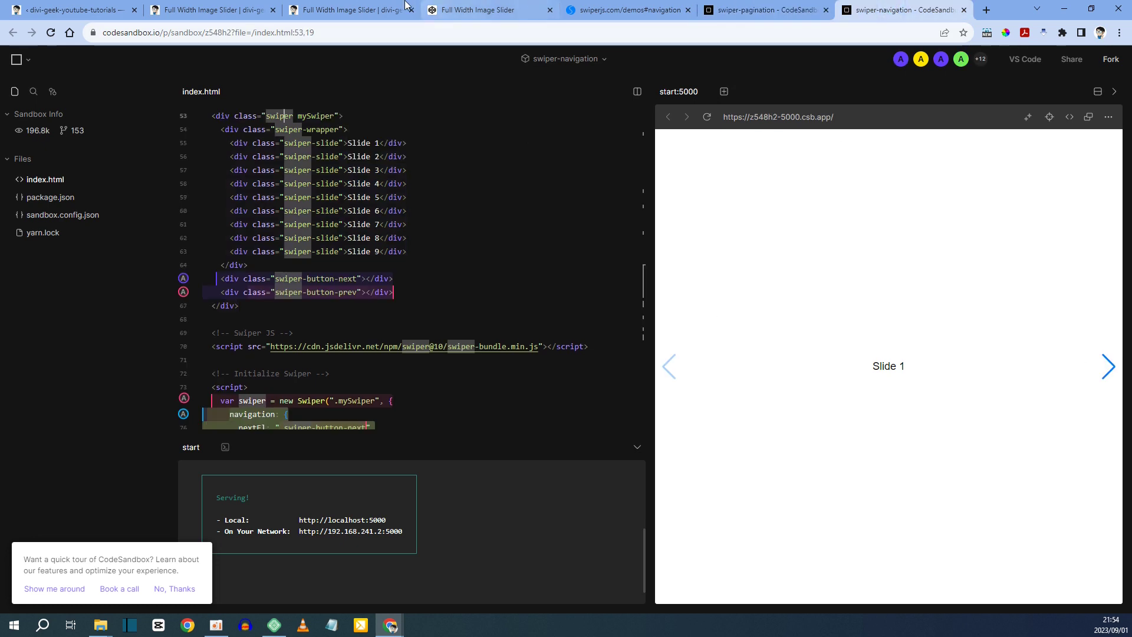
{"action": "left_click", "coordinate": [347, 7]}
{"action": "scroll", "coordinate": [623, 387], "scroll_direction": "up", "scroll_amount": 3}
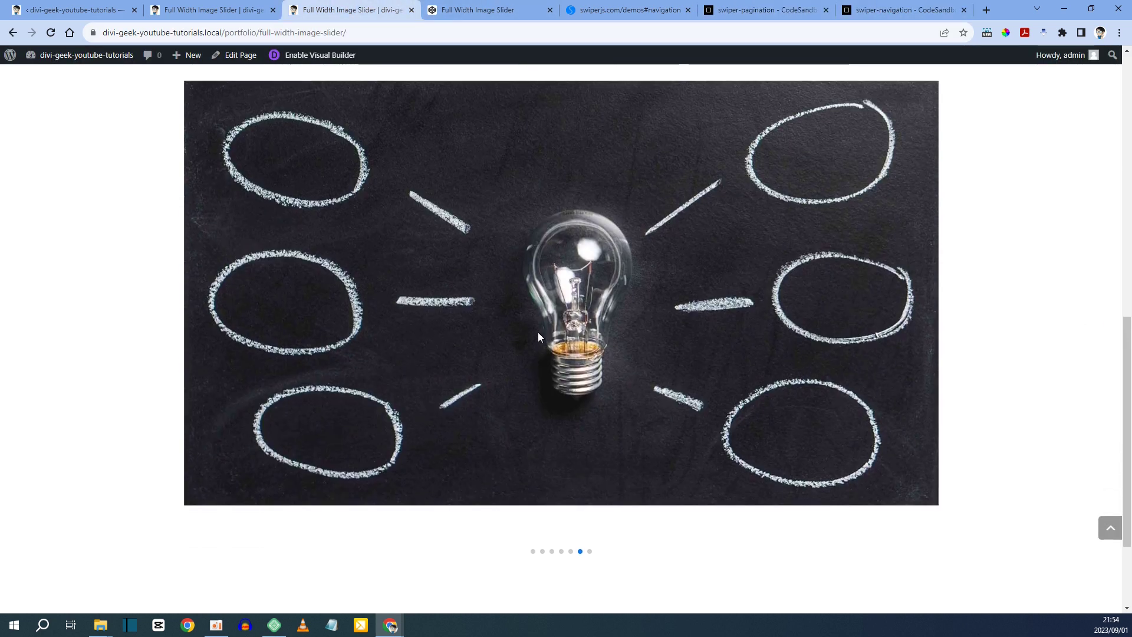
{"action": "scroll", "coordinate": [538, 330], "scroll_direction": "down", "scroll_amount": 2}
{"action": "scroll", "coordinate": [523, 335], "scroll_direction": "up", "scroll_amount": 3}
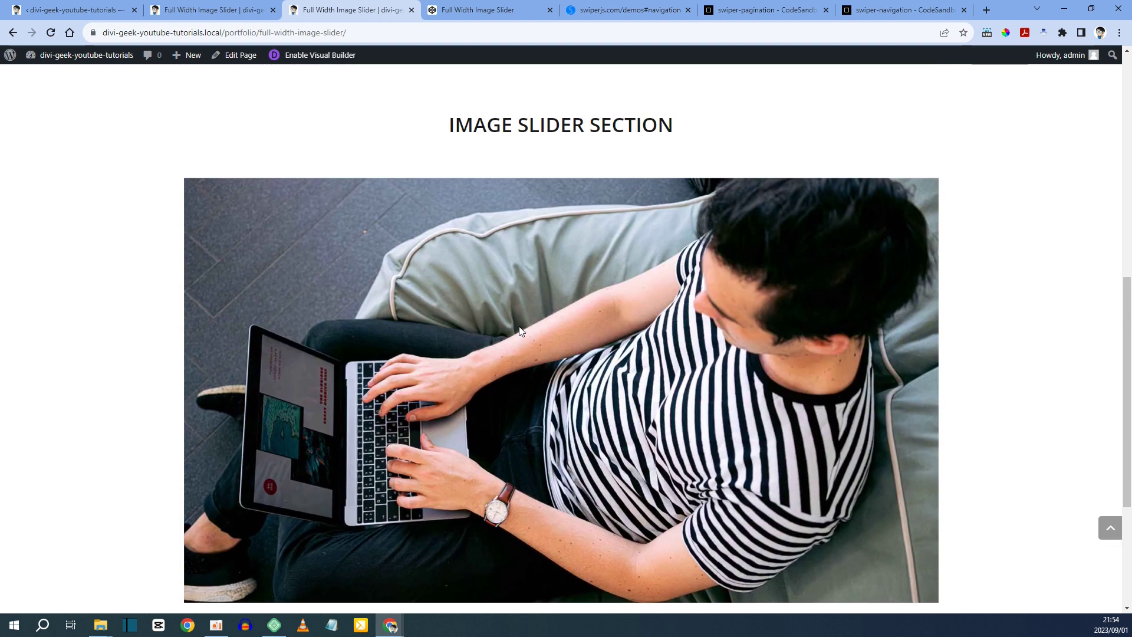
{"action": "left_click", "coordinate": [879, 10]}
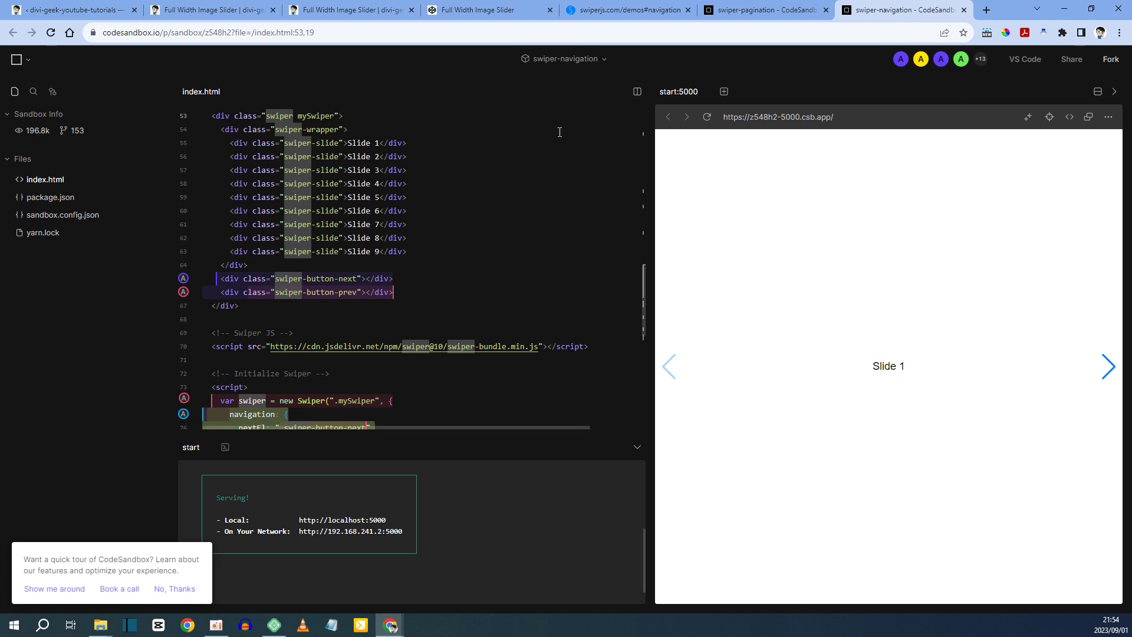
Step: Save the pagination Code module's settings, and insert a single-column row with a new Code module directly below the slider images
{"action": "left_click", "coordinate": [242, 5]}
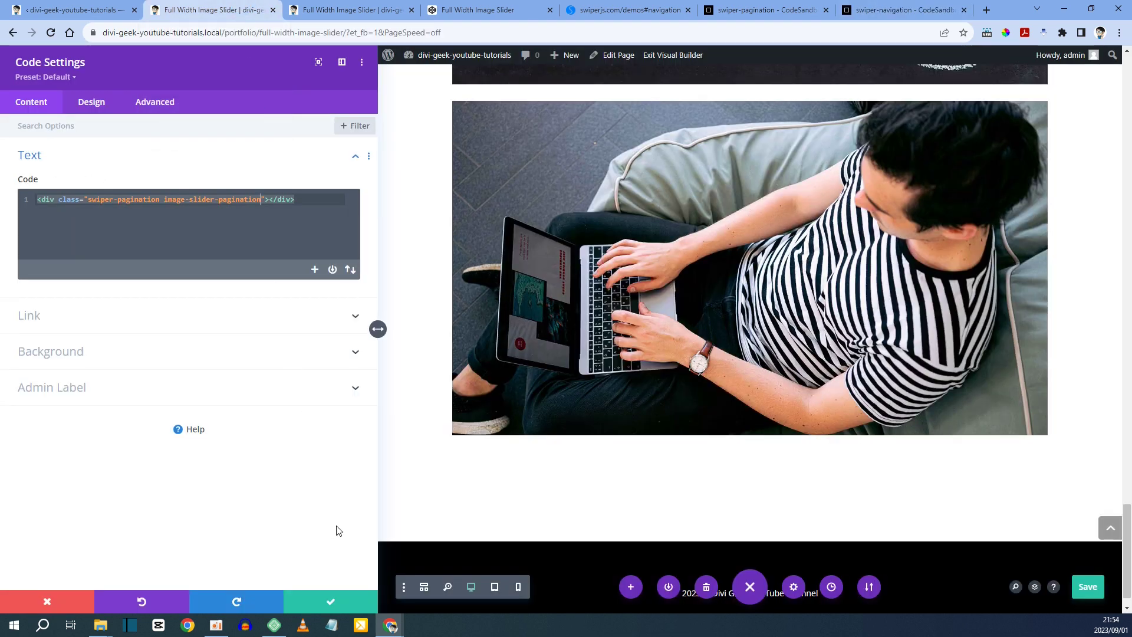
{"action": "left_click", "coordinate": [321, 603]}
{"action": "scroll", "coordinate": [463, 282], "scroll_direction": "up", "scroll_amount": 10}
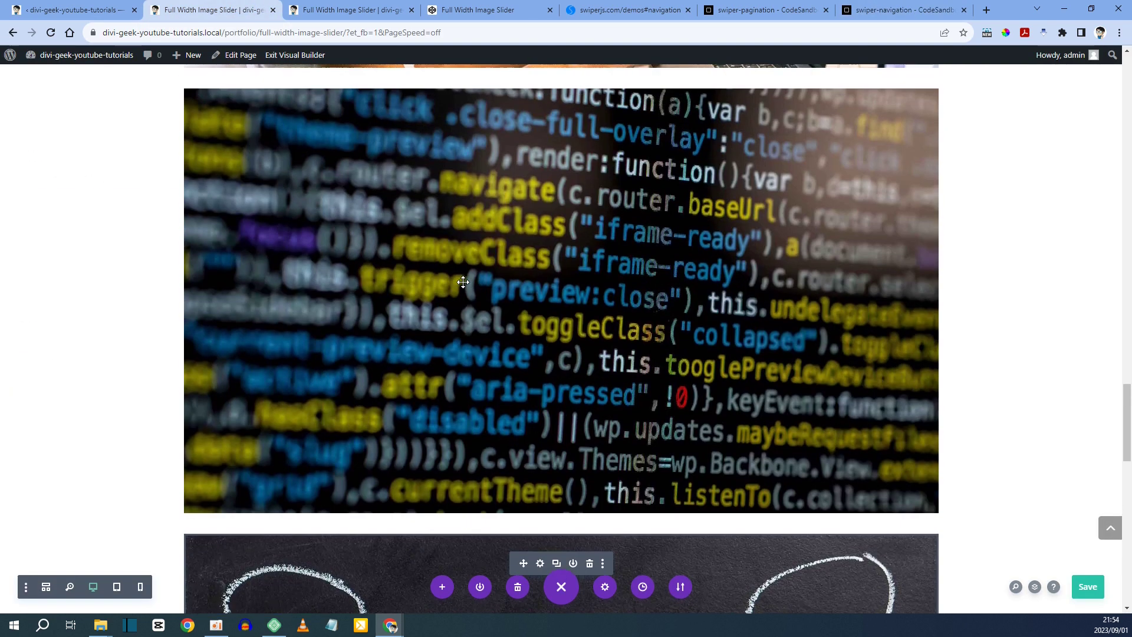
{"action": "scroll", "coordinate": [463, 282], "scroll_direction": "up", "scroll_amount": 8}
{"action": "scroll", "coordinate": [457, 295], "scroll_direction": "down", "scroll_amount": 20}
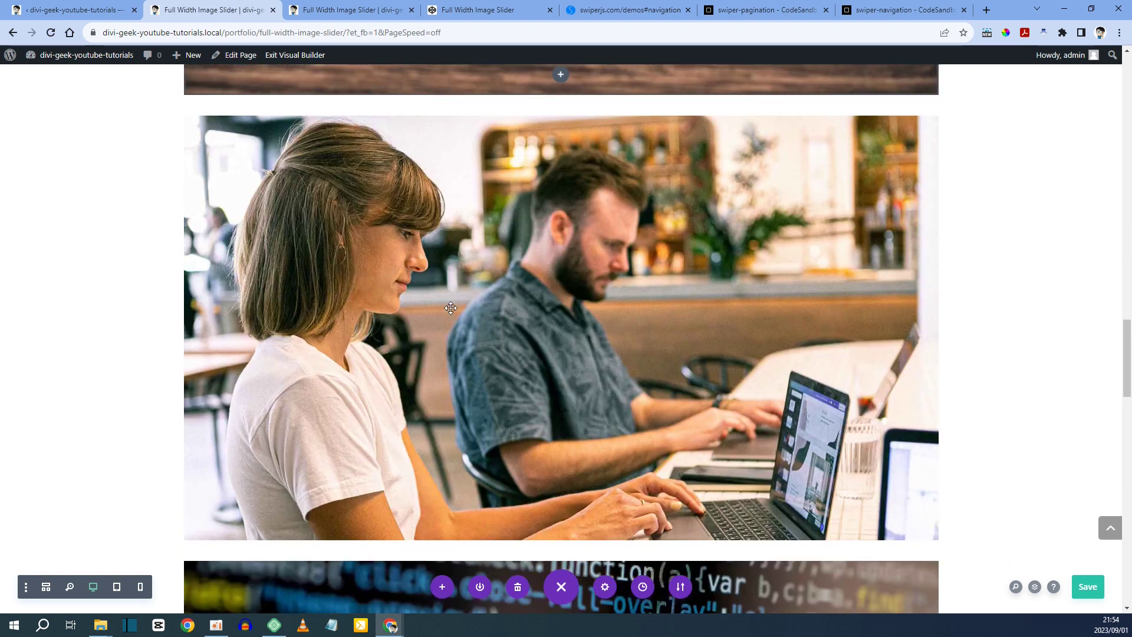
{"action": "scroll", "coordinate": [450, 308], "scroll_direction": "down", "scroll_amount": 10}
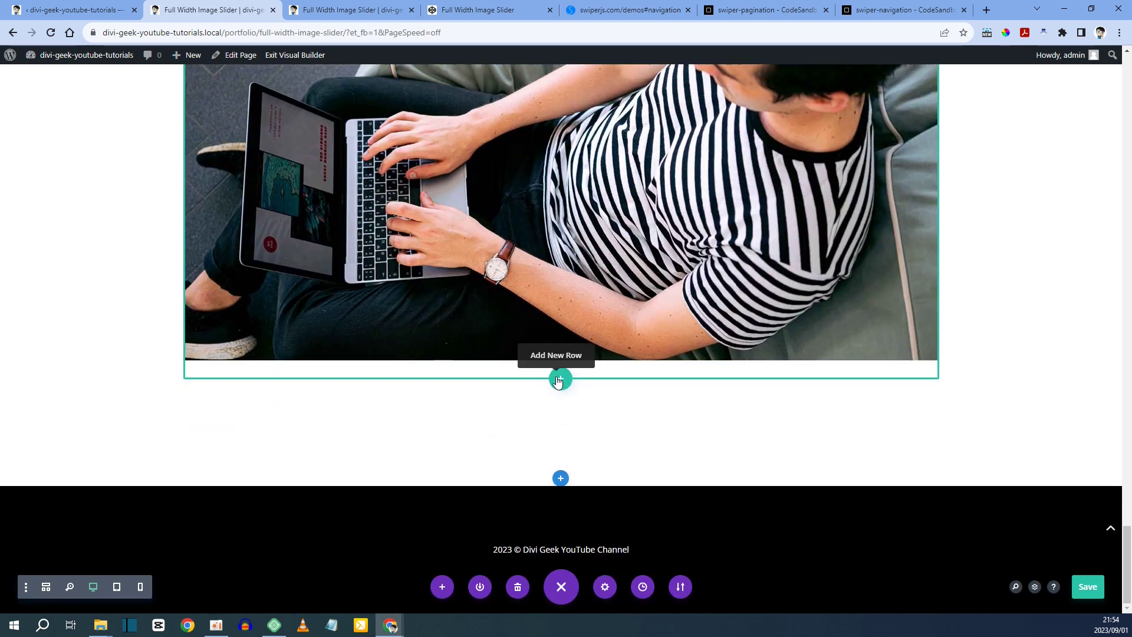
{"action": "left_click", "coordinate": [560, 379]}
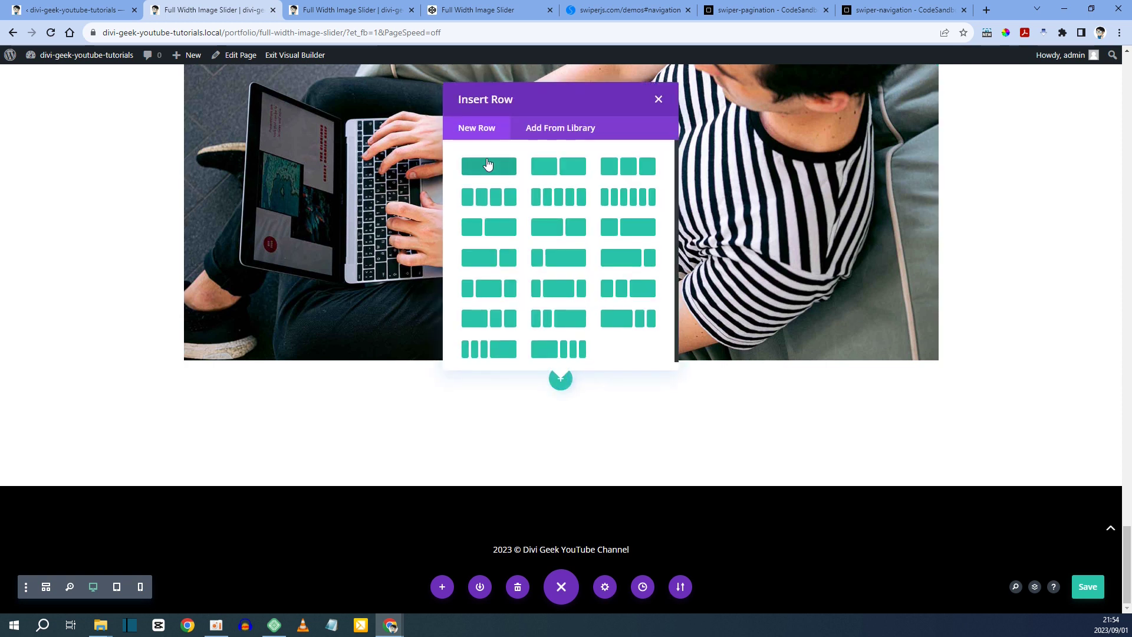
{"action": "left_click", "coordinate": [488, 165]}
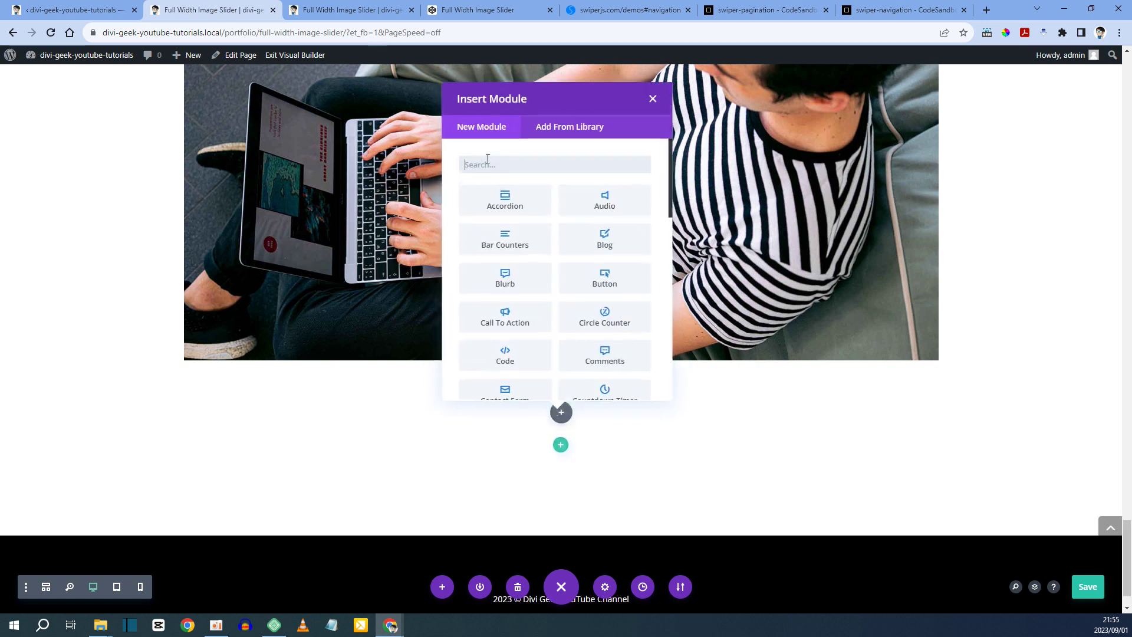
{"action": "type", "text": "cod"}
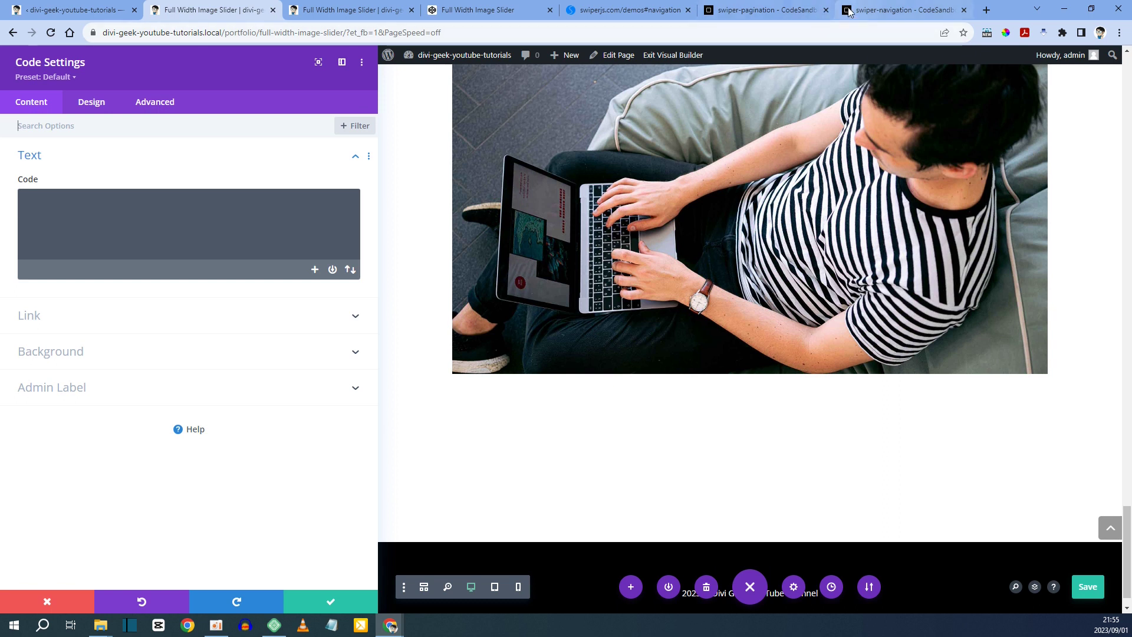
Step: Copy the swiper-button-next div from the swiper-navigation example and paste it into the new Code module
{"action": "left_click", "coordinate": [866, 11]}
{"action": "left_click", "coordinate": [288, 292]}
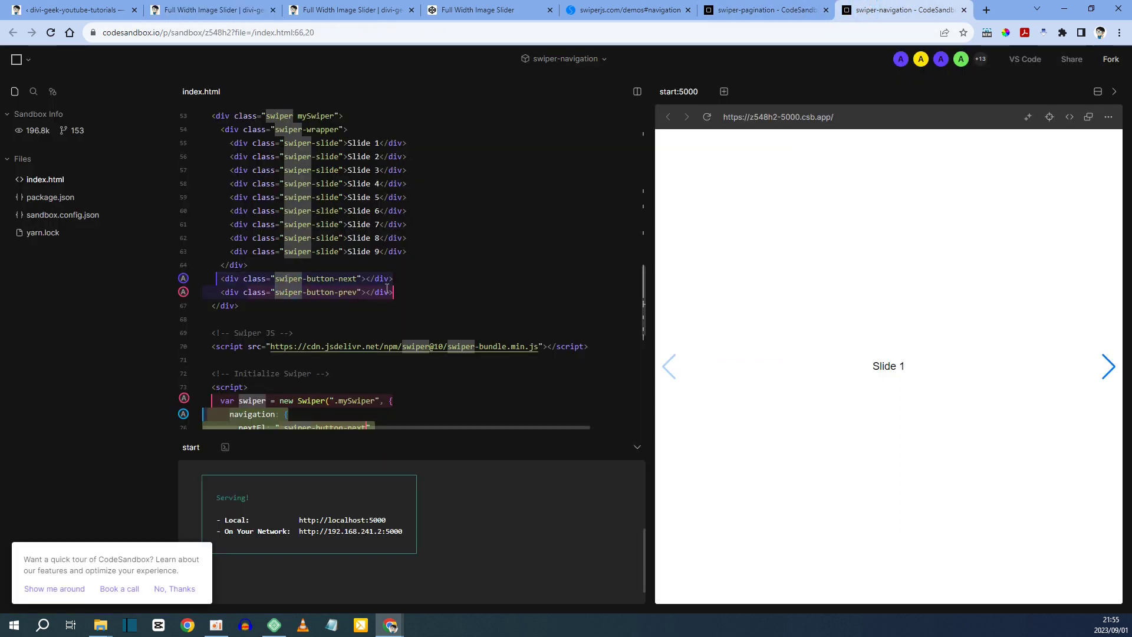
{"action": "left_click_drag", "start_coordinate": [221, 279], "coordinate": [393, 278]}
{"action": "key", "text": "ctrl+c"}
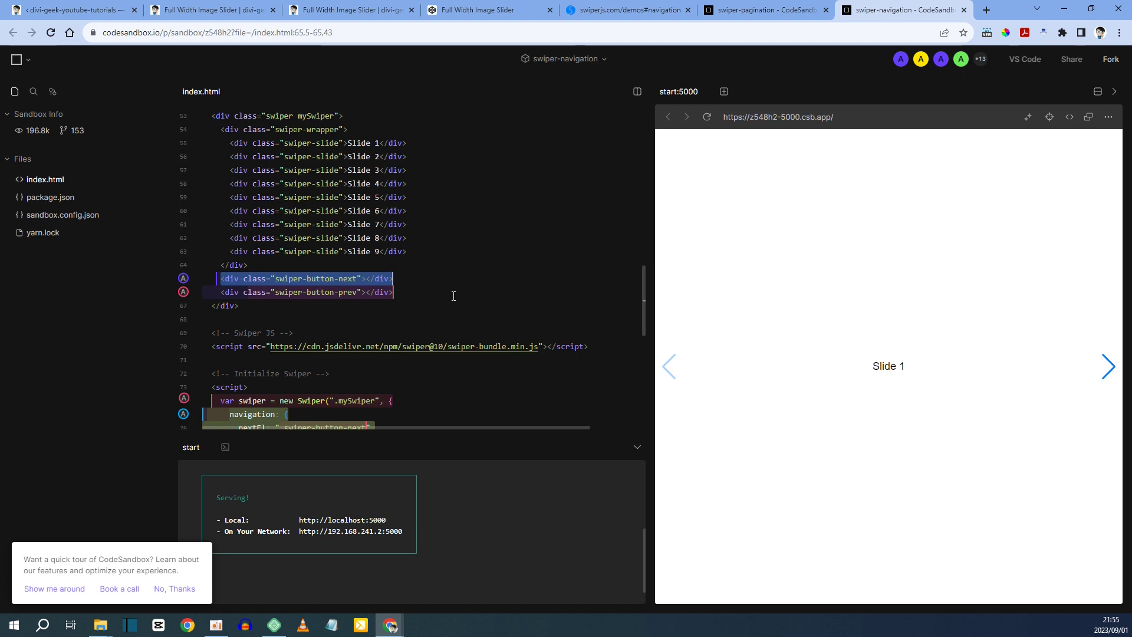
{"action": "left_click", "coordinate": [206, 10]}
{"action": "left_click", "coordinate": [80, 194]}
{"action": "key", "text": "ctrl+v"}
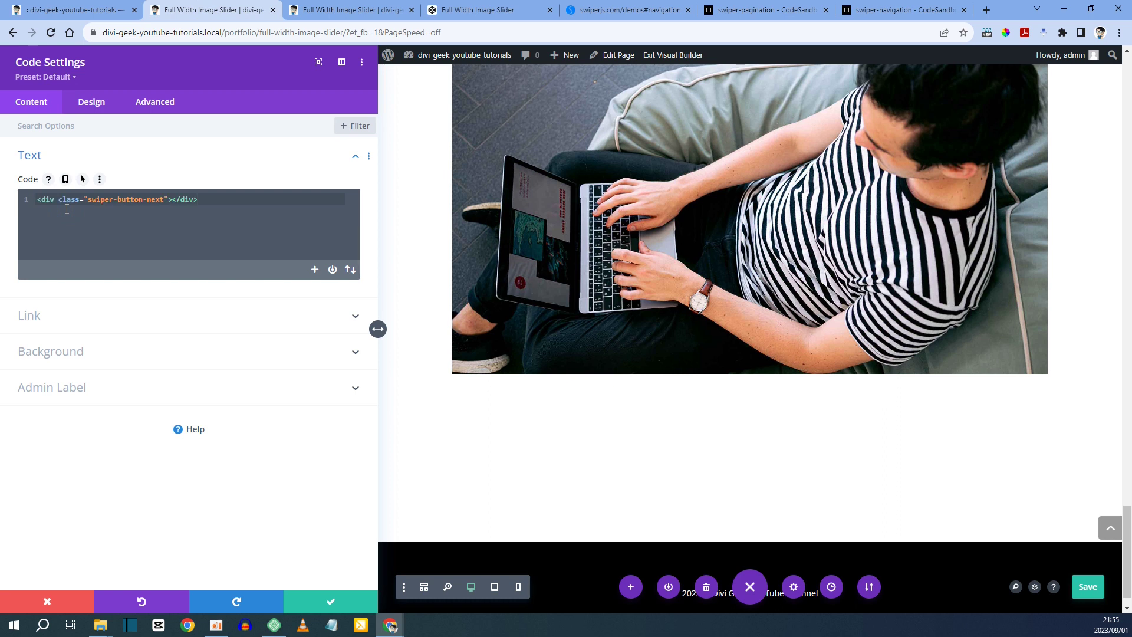
Step: Copy the image-slider-button-next class from the CodePen script, add it after swiper-button-next in the Code module's div, and save the module
{"action": "left_click", "coordinate": [57, 9]}
{"action": "scroll", "coordinate": [396, 329], "scroll_direction": "down", "scroll_amount": 4}
{"action": "scroll", "coordinate": [387, 303], "scroll_direction": "up", "scroll_amount": 4}
{"action": "left_click", "coordinate": [477, 10]}
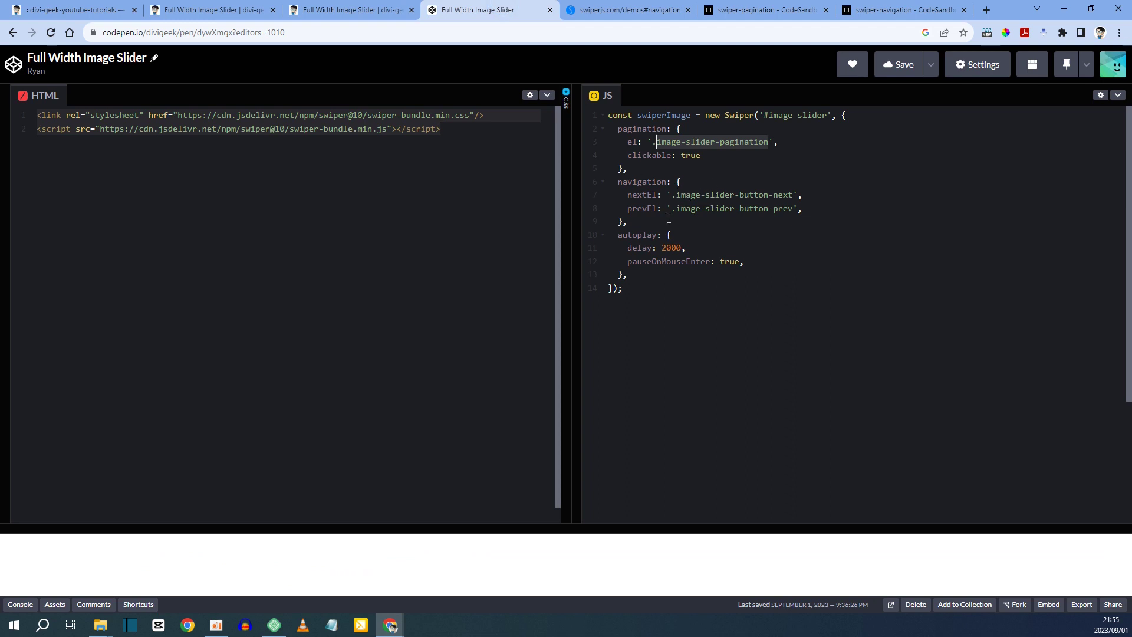
{"action": "left_click", "coordinate": [681, 195]}
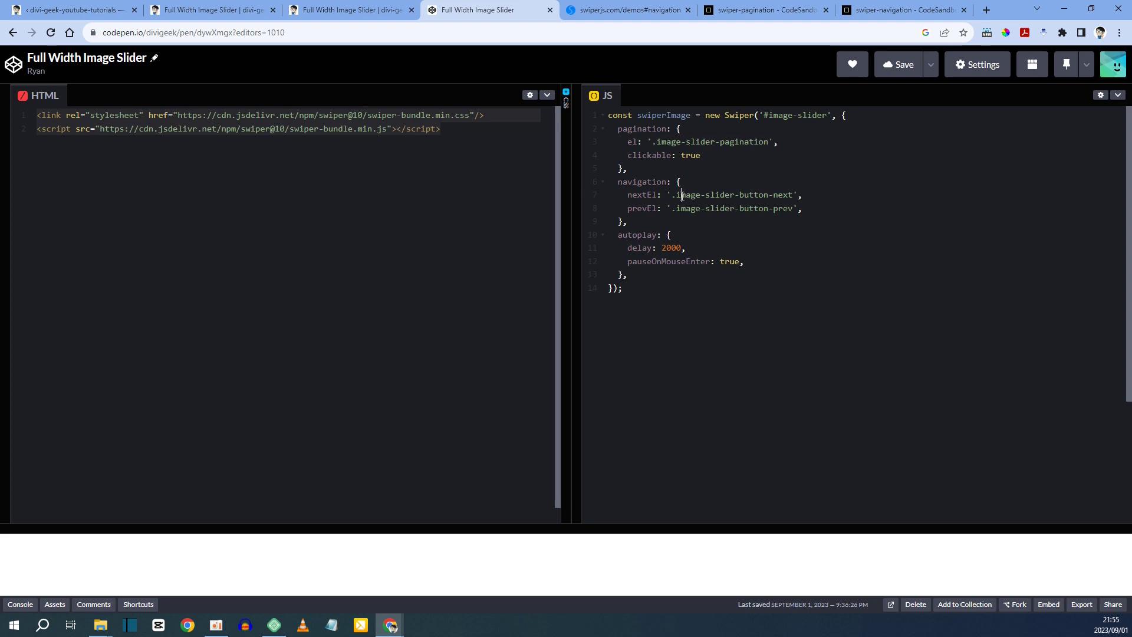
{"action": "left_click_drag", "start_coordinate": [678, 195], "coordinate": [786, 195]}
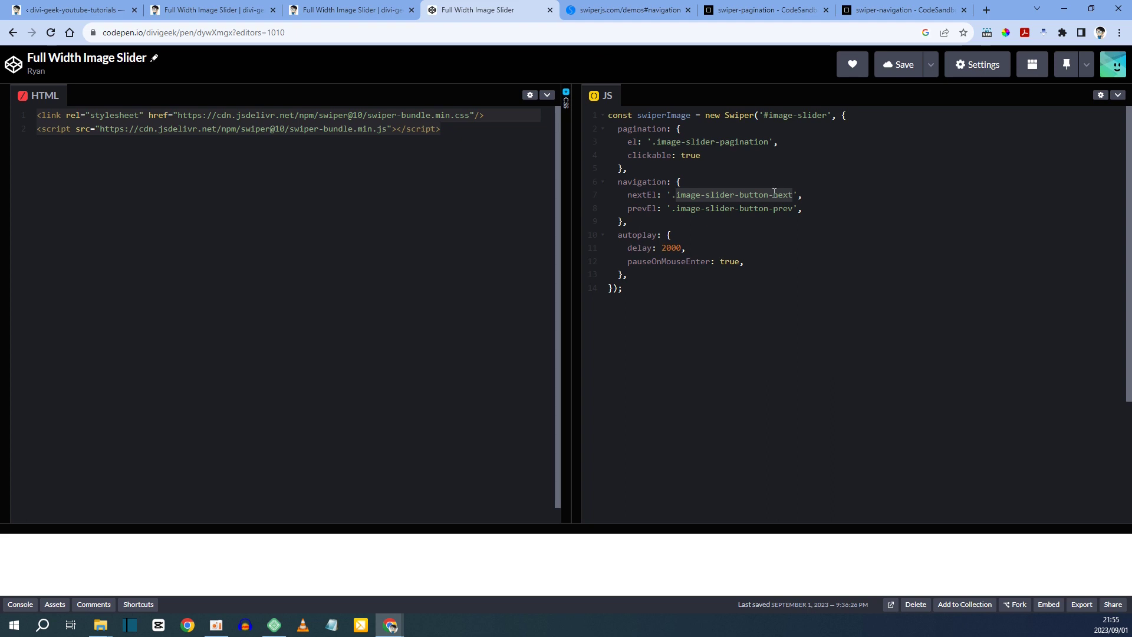
{"action": "right_click", "coordinate": [777, 194]}
{"action": "left_click", "coordinate": [814, 236]}
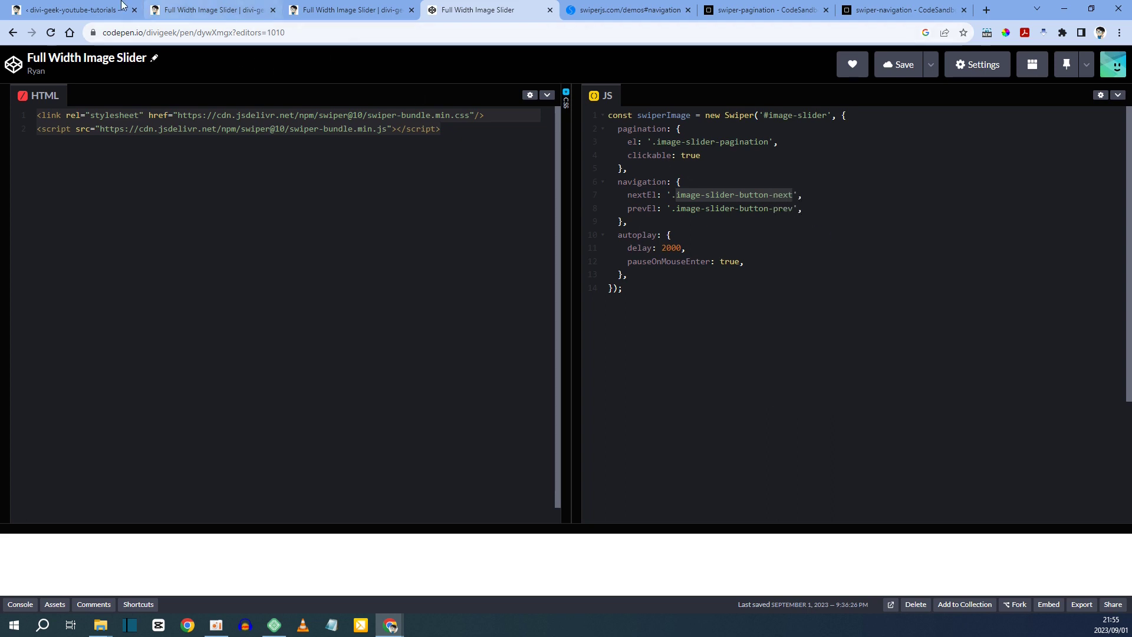
{"action": "left_click", "coordinate": [205, 12]}
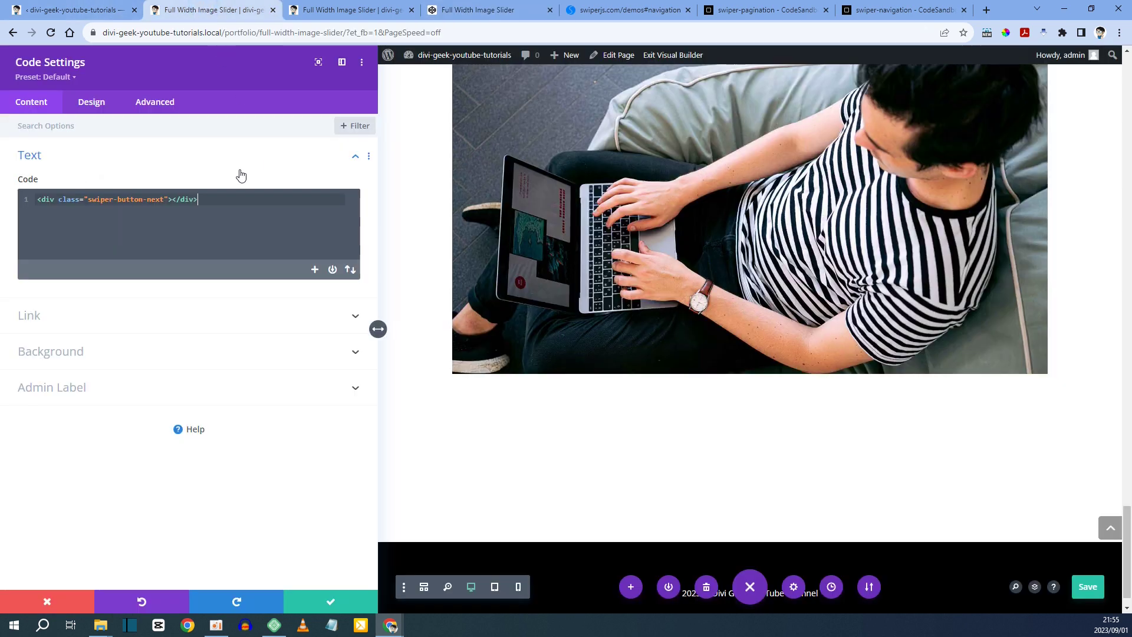
{"action": "left_click", "coordinate": [164, 199]}
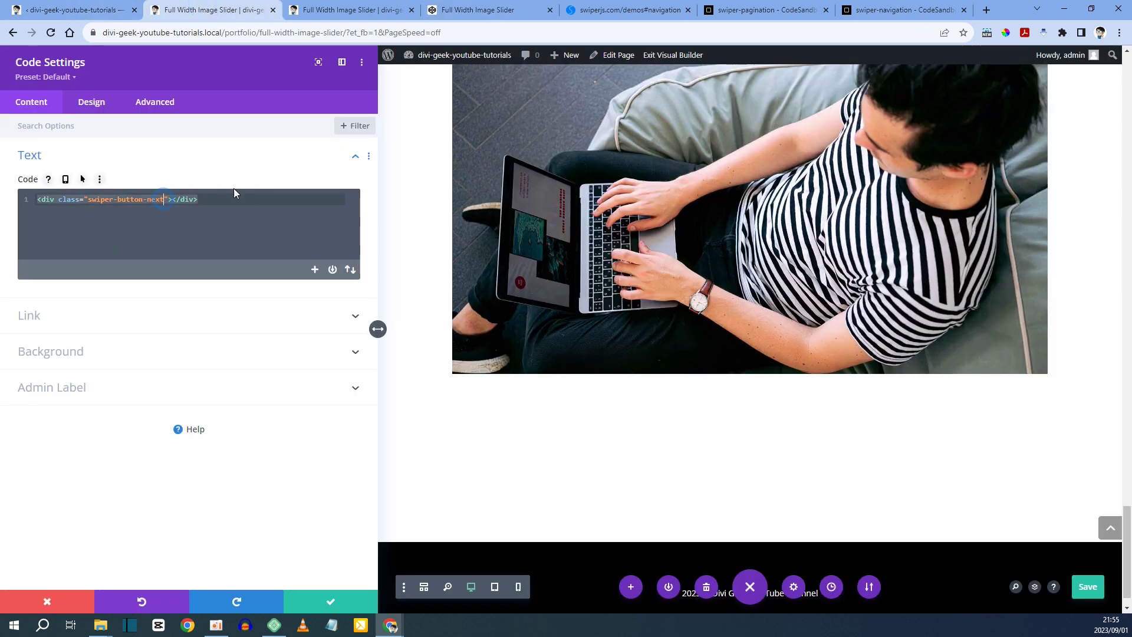
{"action": "type", "text": "image-slider-button-next"}
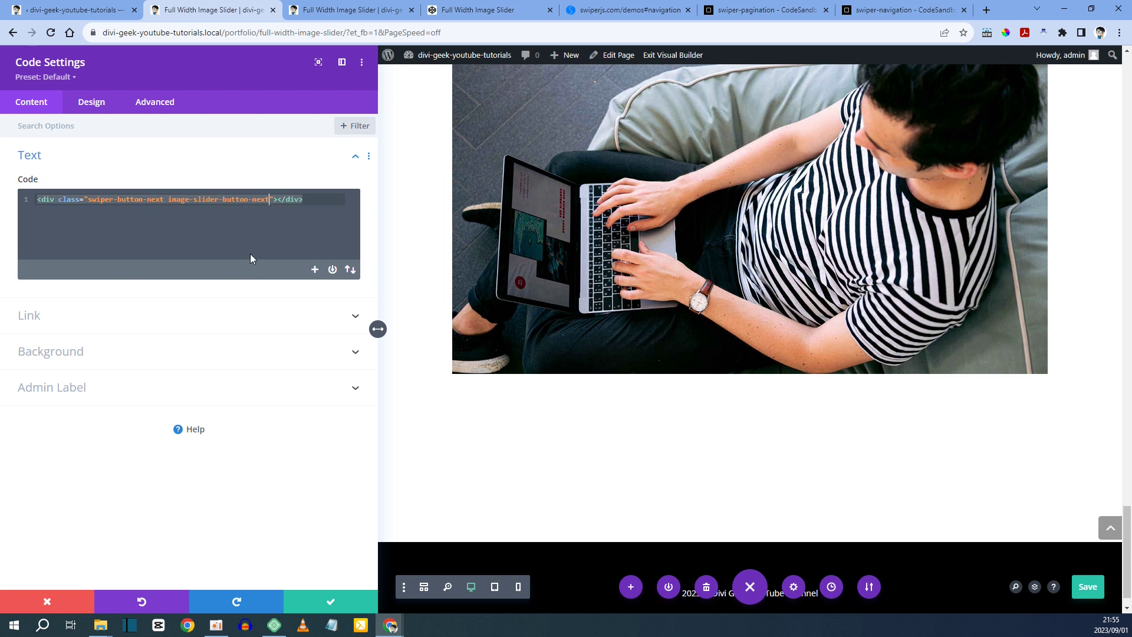
{"action": "left_click", "coordinate": [326, 600]}
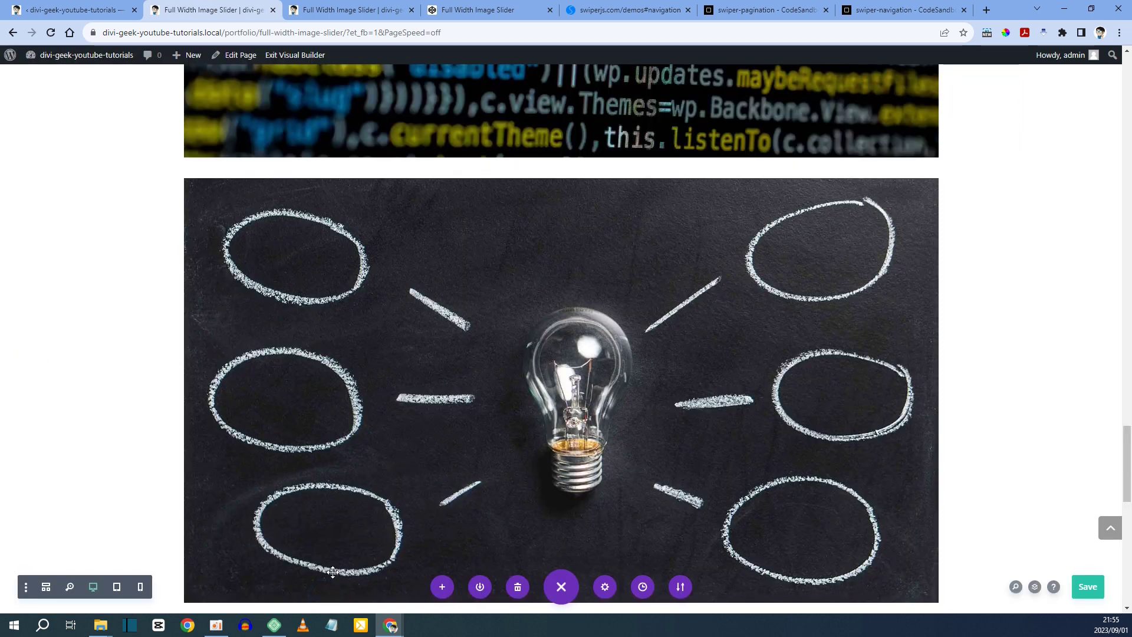
Step: Switch the builder to wireframe view and duplicate the next-button Code row directly below the image row
{"action": "scroll", "coordinate": [518, 386], "scroll_direction": "down", "scroll_amount": 10}
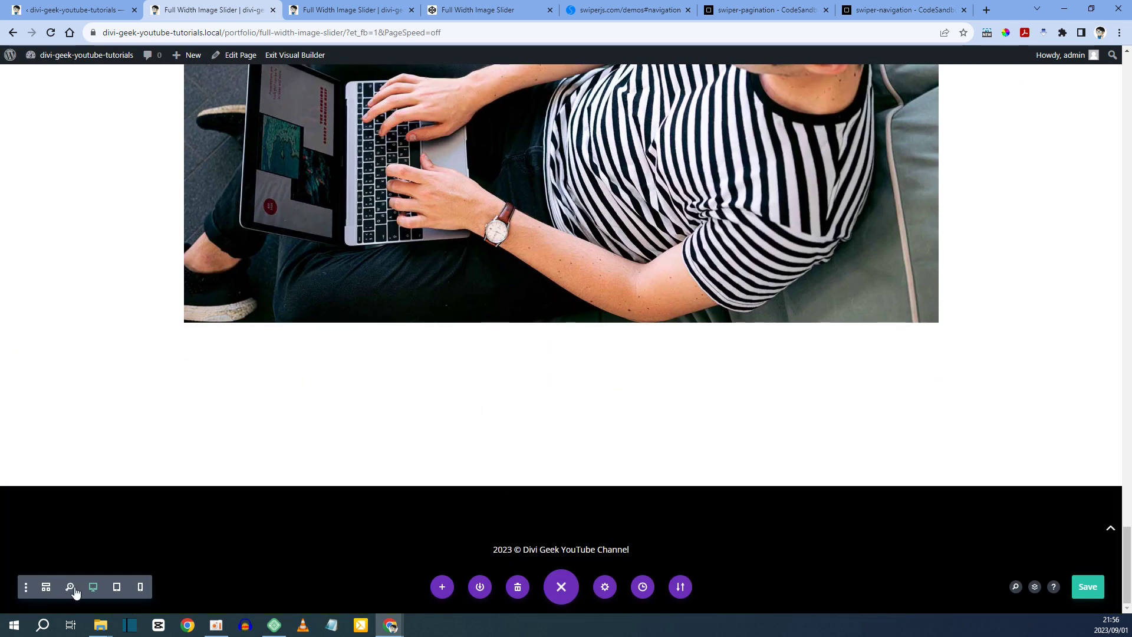
{"action": "left_click", "coordinate": [46, 586]}
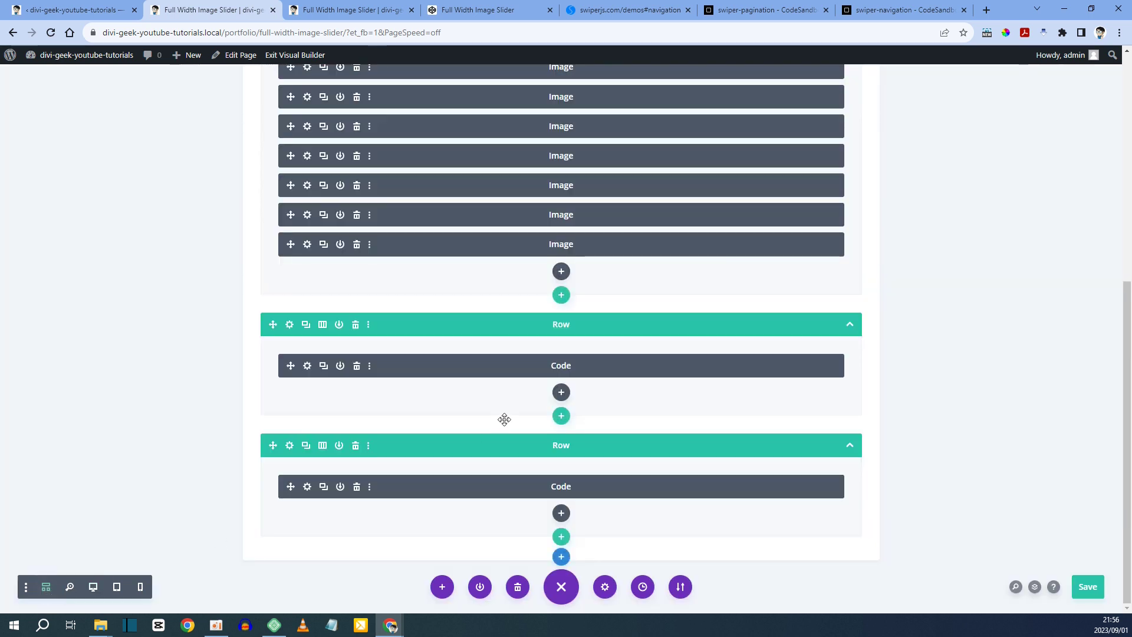
{"action": "scroll", "coordinate": [546, 387], "scroll_direction": "up", "scroll_amount": 6}
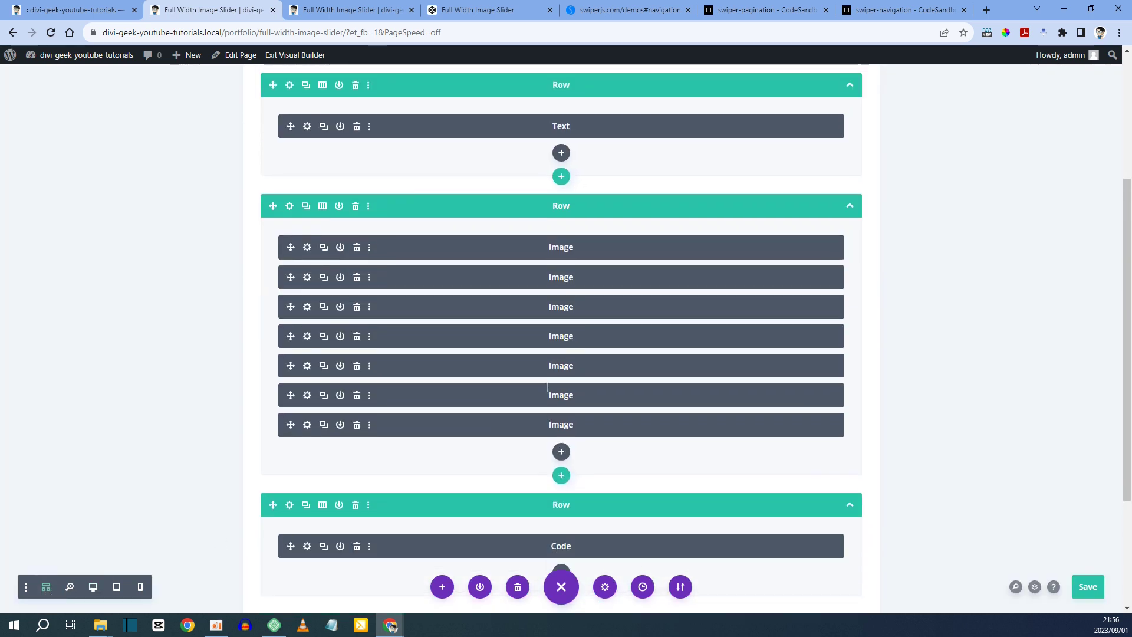
{"action": "scroll", "coordinate": [546, 384], "scroll_direction": "down", "scroll_amount": 6}
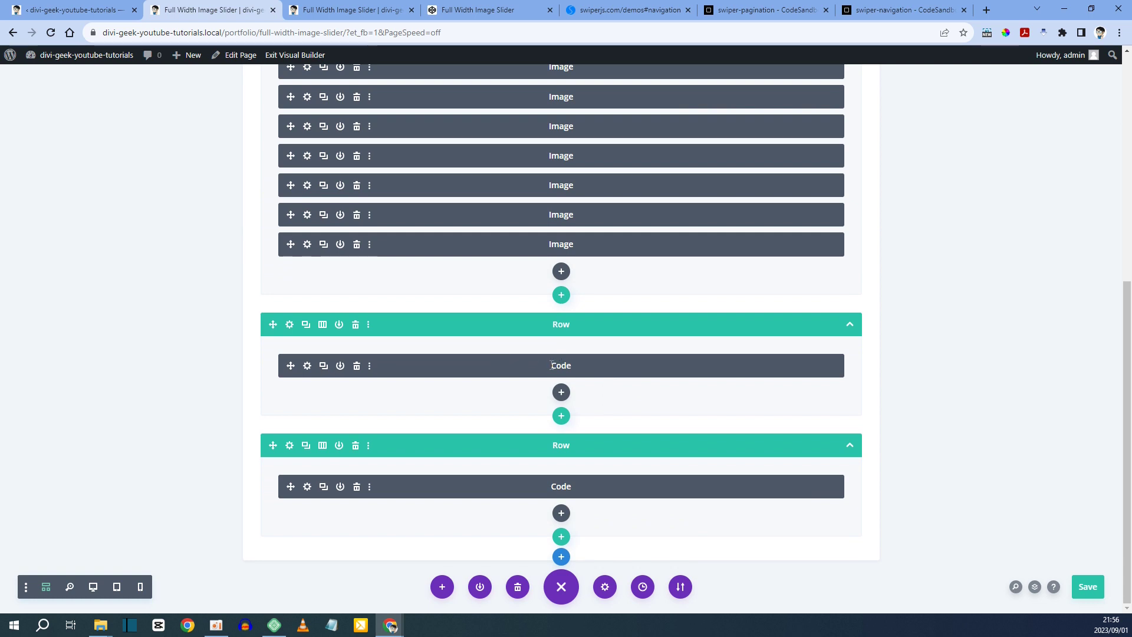
{"action": "left_click", "coordinate": [305, 325]}
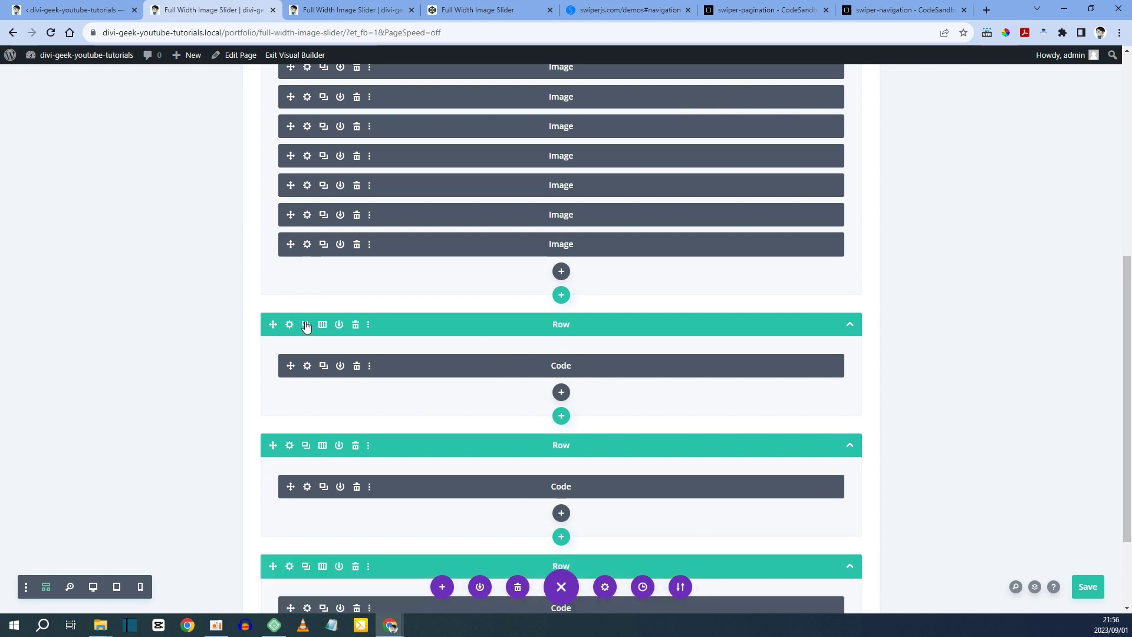
{"action": "left_click_drag", "start_coordinate": [276, 330], "coordinate": [354, 413]}
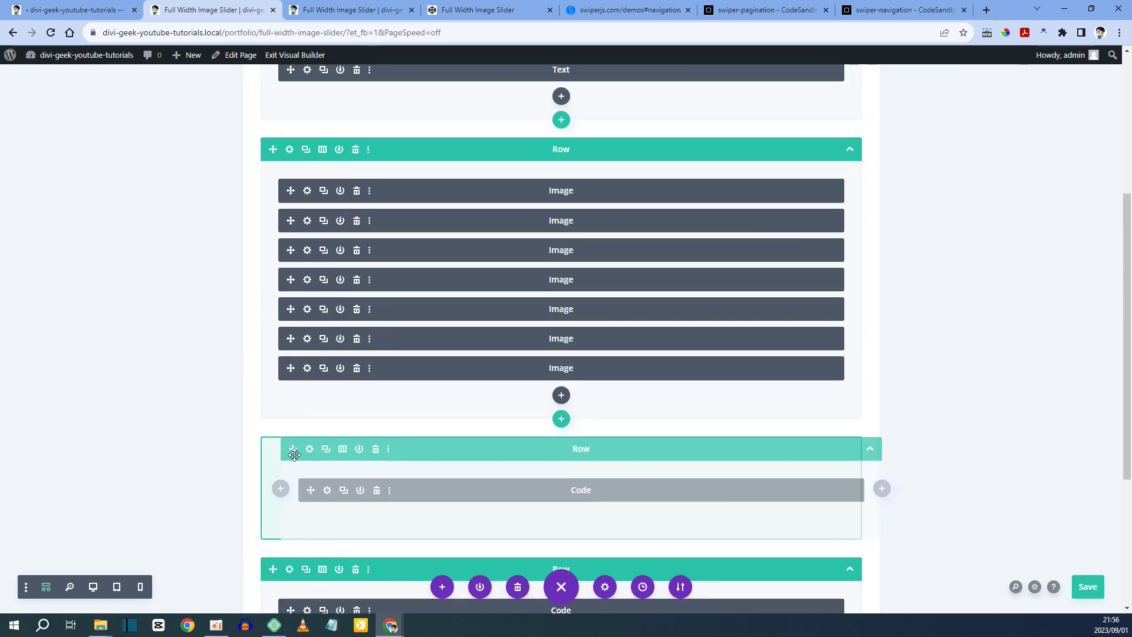
{"action": "scroll", "coordinate": [363, 388], "scroll_direction": "down", "scroll_amount": 4}
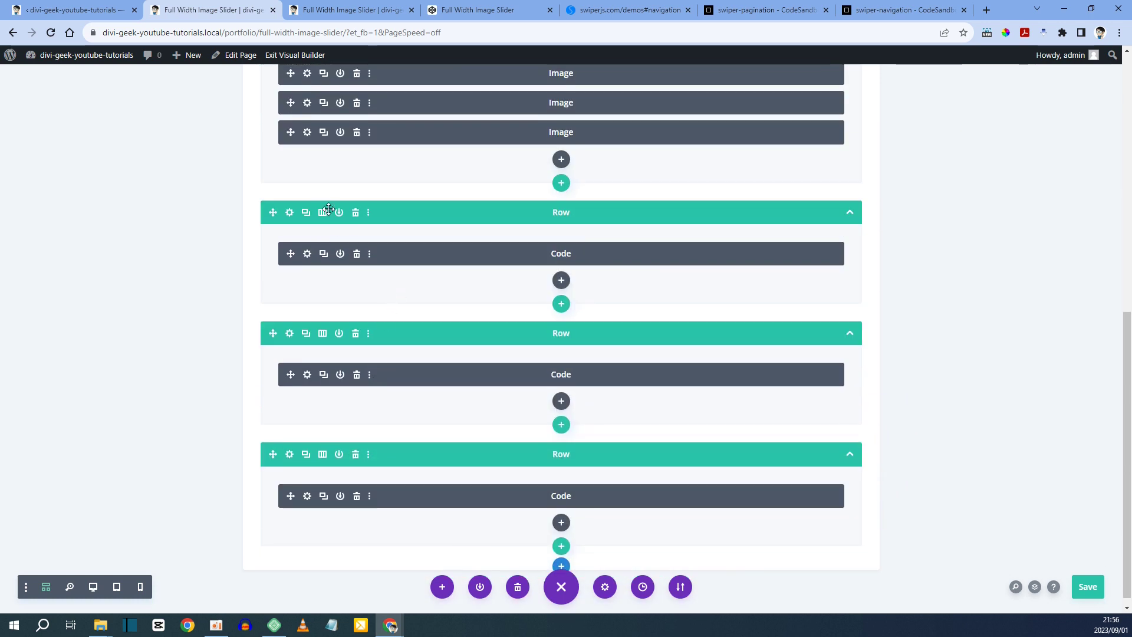
Step: Replace the duplicated Code module's content with the swiper-button-prev div copied from the swiper-navigation example
{"action": "left_click", "coordinate": [308, 378]}
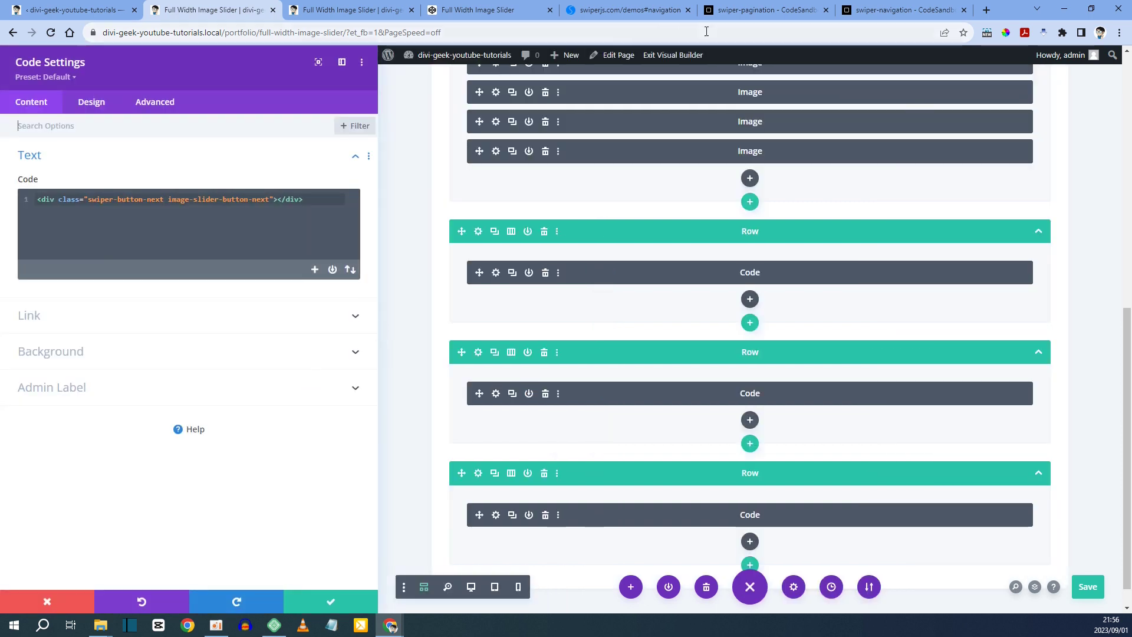
{"action": "left_click", "coordinate": [850, 13]}
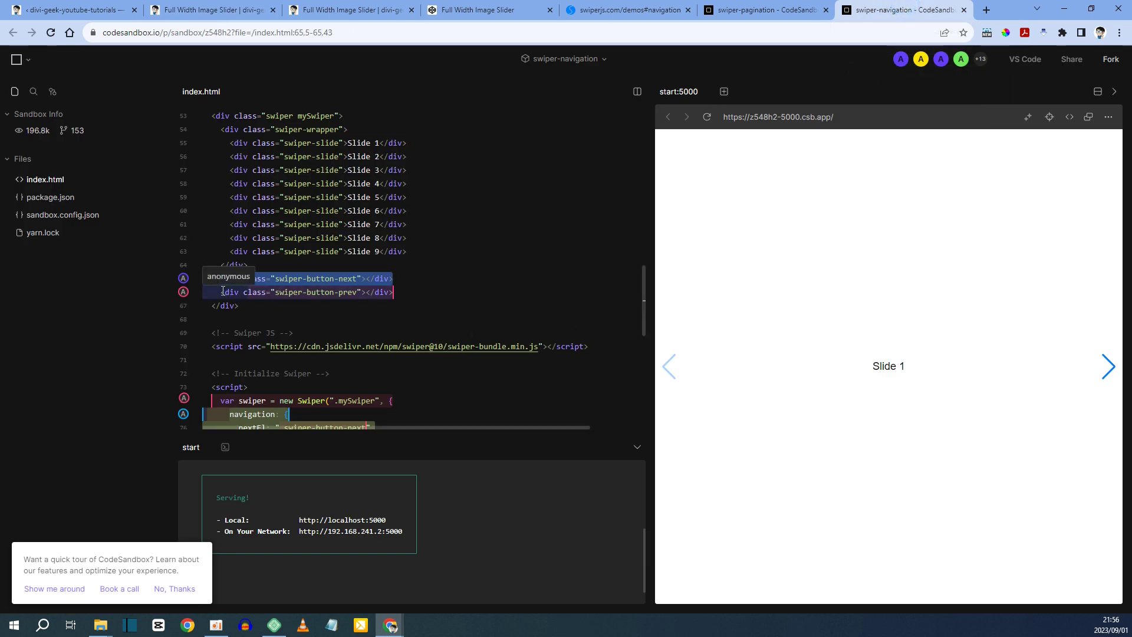
{"action": "left_click_drag", "start_coordinate": [225, 294], "coordinate": [392, 287]}
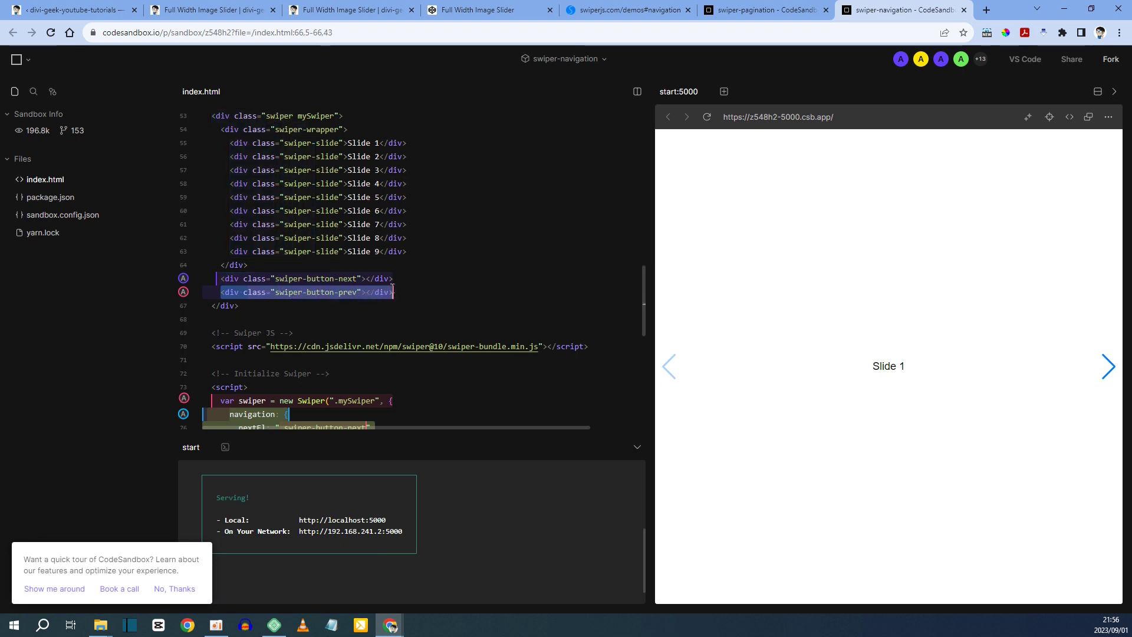
{"action": "right_click", "coordinate": [385, 288]}
{"action": "left_click", "coordinate": [413, 352]}
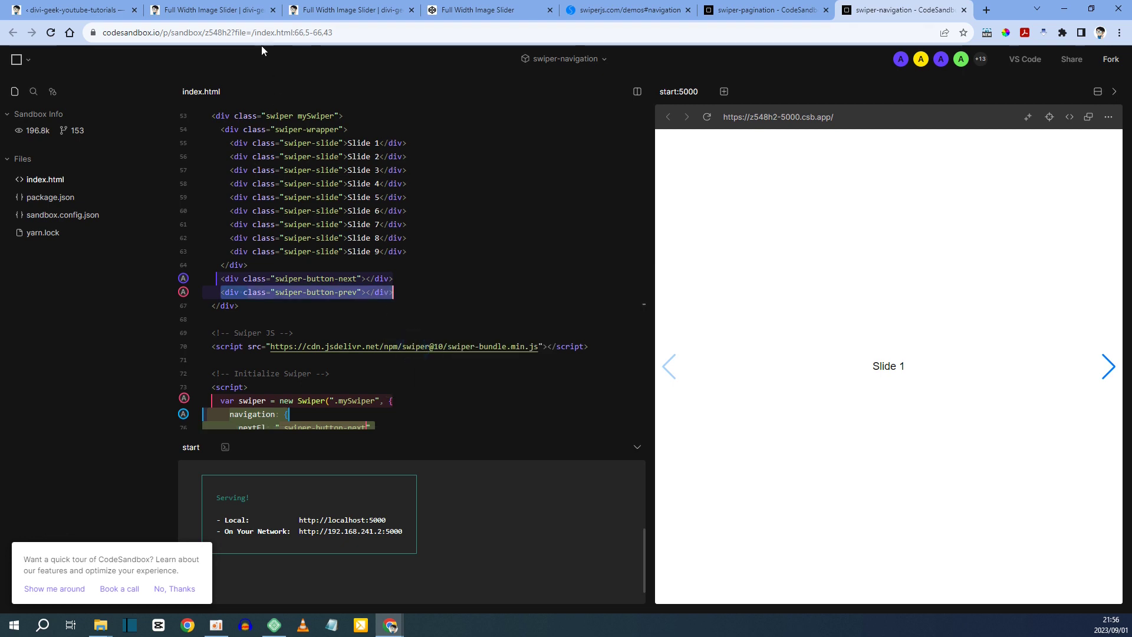
{"action": "left_click", "coordinate": [242, 10]}
{"action": "left_click_drag", "start_coordinate": [308, 199], "coordinate": [79, 239]}
{"action": "key", "text": "BackSpace"}
{"action": "key", "text": "ctrl+v"}
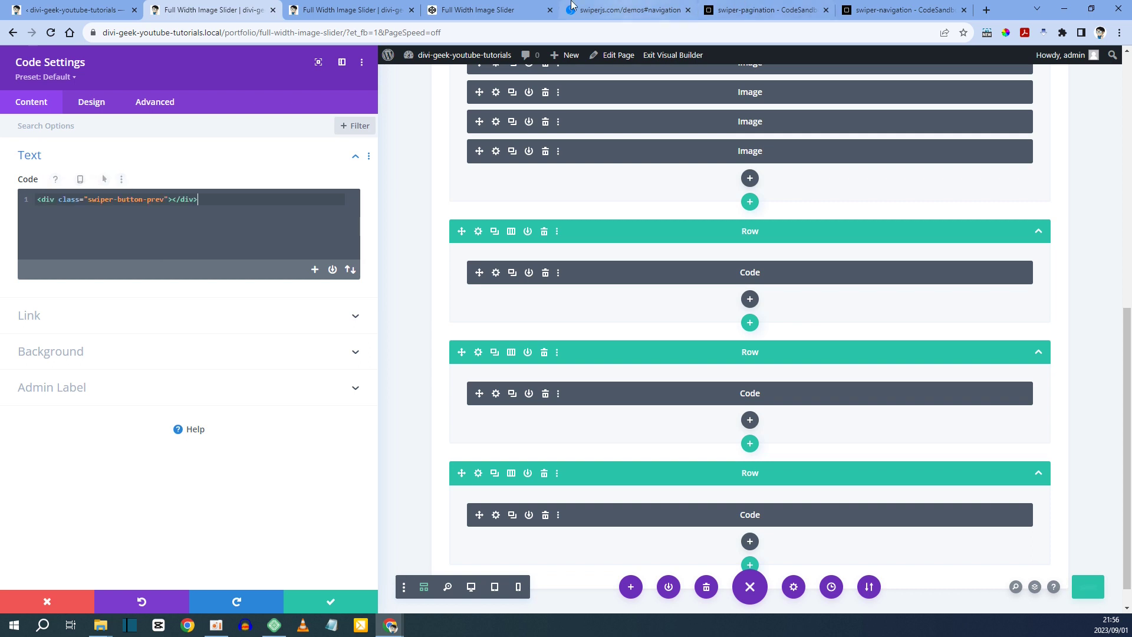
Step: Copy the image-slider-button-prev class from the CodePen script, add it after swiper-button-prev in the Code module's div, and save the page
{"action": "left_click", "coordinate": [471, 4]}
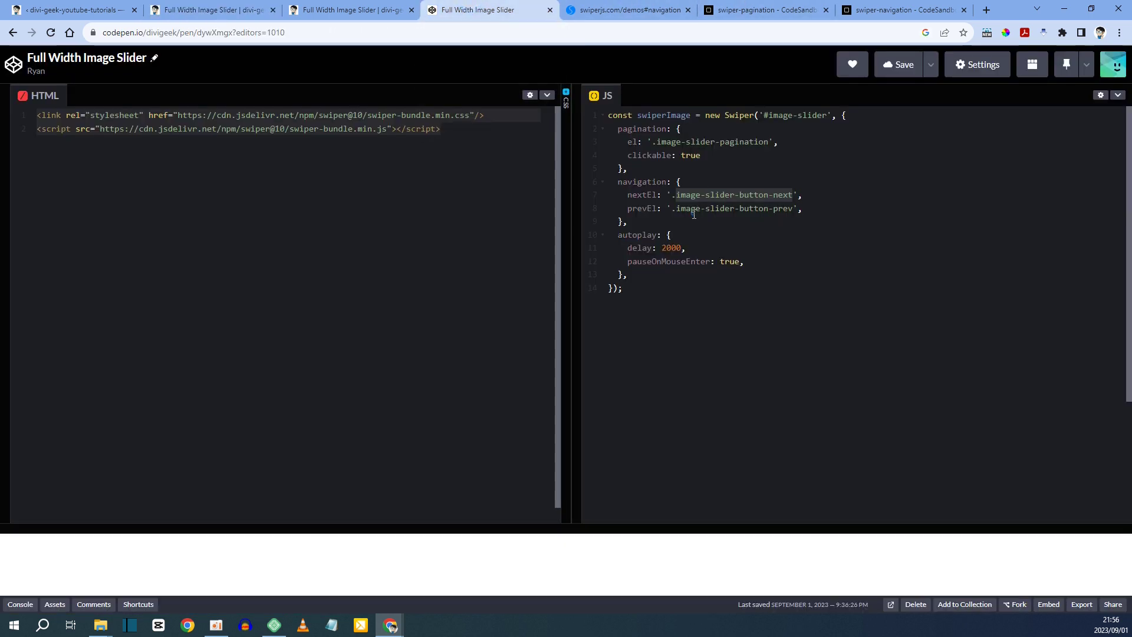
{"action": "left_click", "coordinate": [677, 207]}
{"action": "left_click_drag", "start_coordinate": [677, 208], "coordinate": [774, 208]}
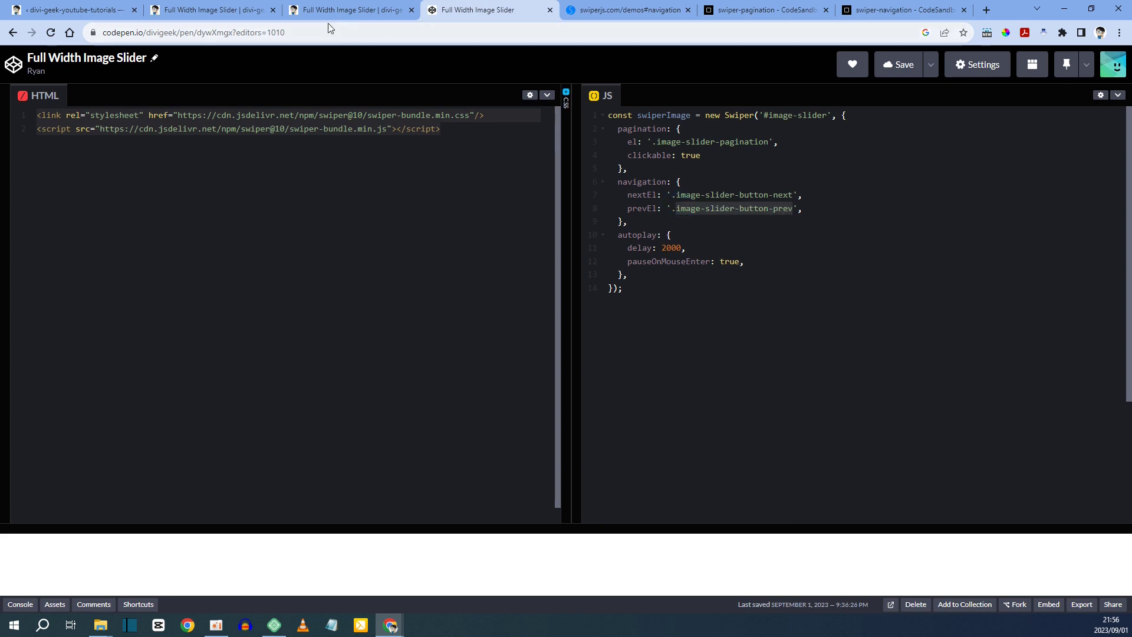
{"action": "left_click", "coordinate": [204, 10]}
{"action": "left_click", "coordinate": [166, 199]}
{"action": "key", "text": "ctrl+v"}
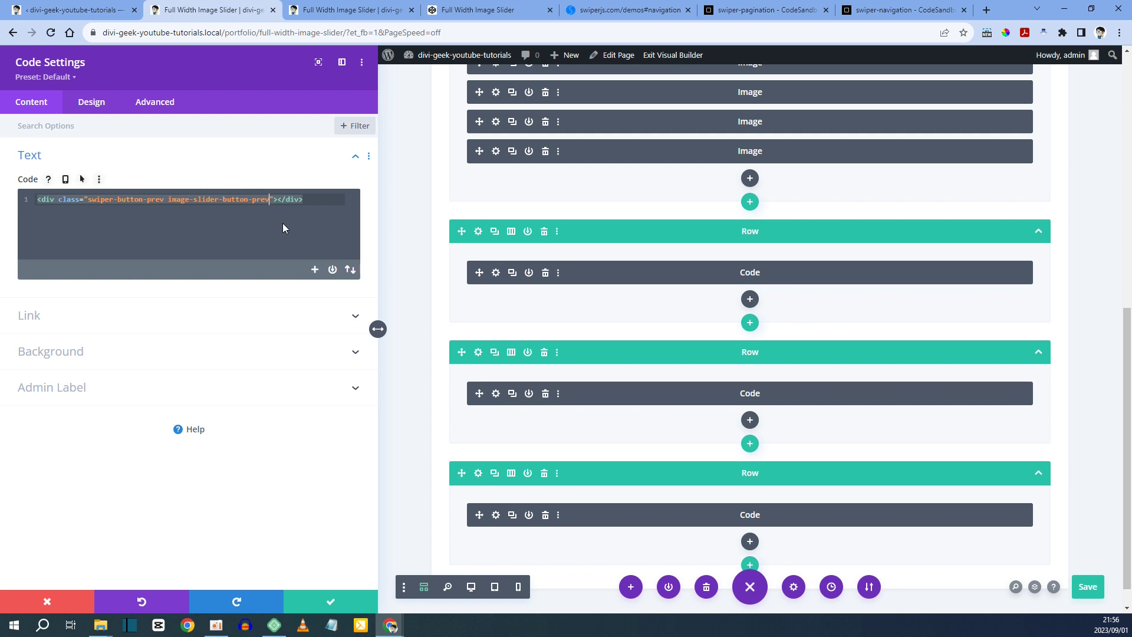
{"action": "left_click", "coordinate": [1095, 591]}
Step: Check the nextEl and prevEl classes in the site's Swiper snippet, and reload the live slider page to view the arrows
{"action": "left_click", "coordinate": [40, 10]}
{"action": "scroll", "coordinate": [207, 340], "scroll_direction": "down", "scroll_amount": 5}
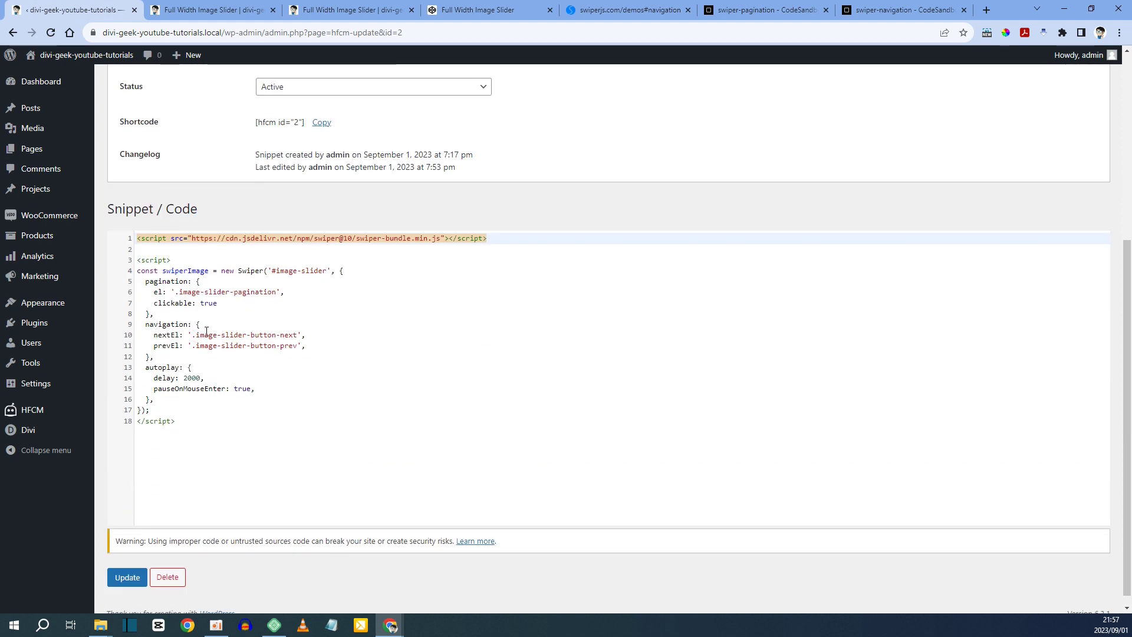
{"action": "left_click_drag", "start_coordinate": [203, 334], "coordinate": [286, 346]}
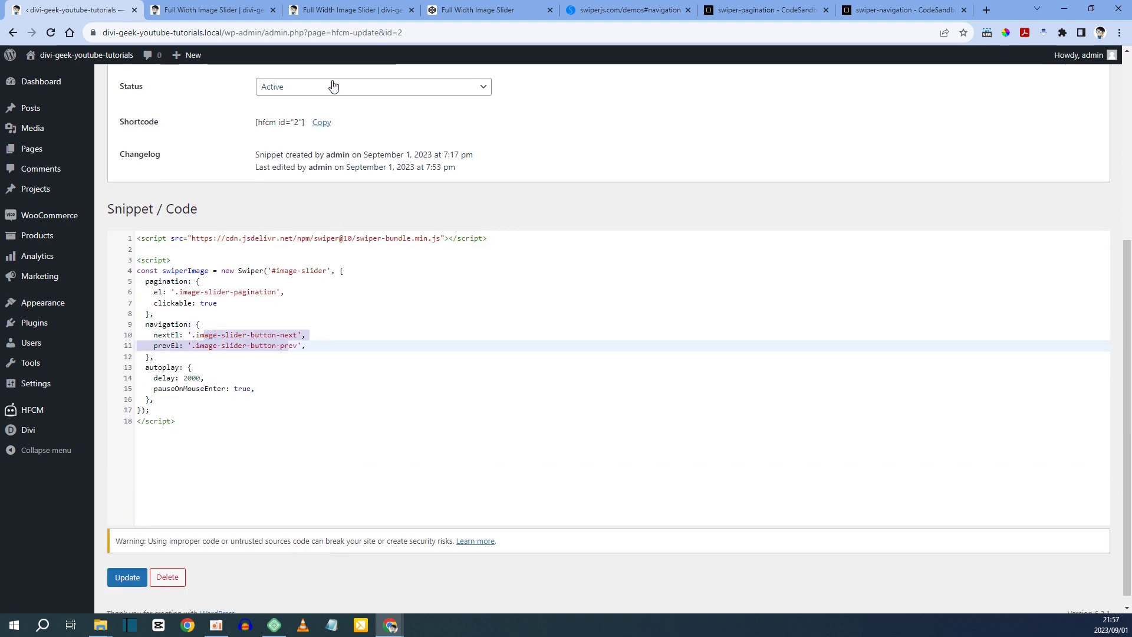
{"action": "left_click", "coordinate": [351, 10]}
{"action": "key", "text": "F5"}
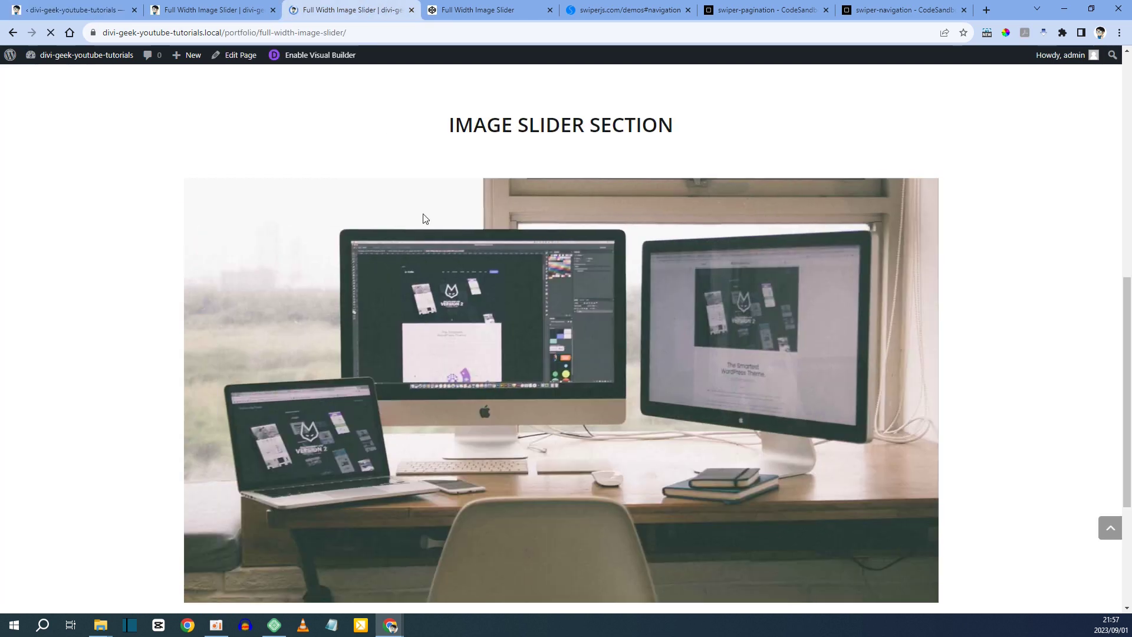
{"action": "scroll", "coordinate": [997, 256], "scroll_direction": "down", "scroll_amount": 2}
{"action": "scroll", "coordinate": [1000, 255], "scroll_direction": "down", "scroll_amount": 3}
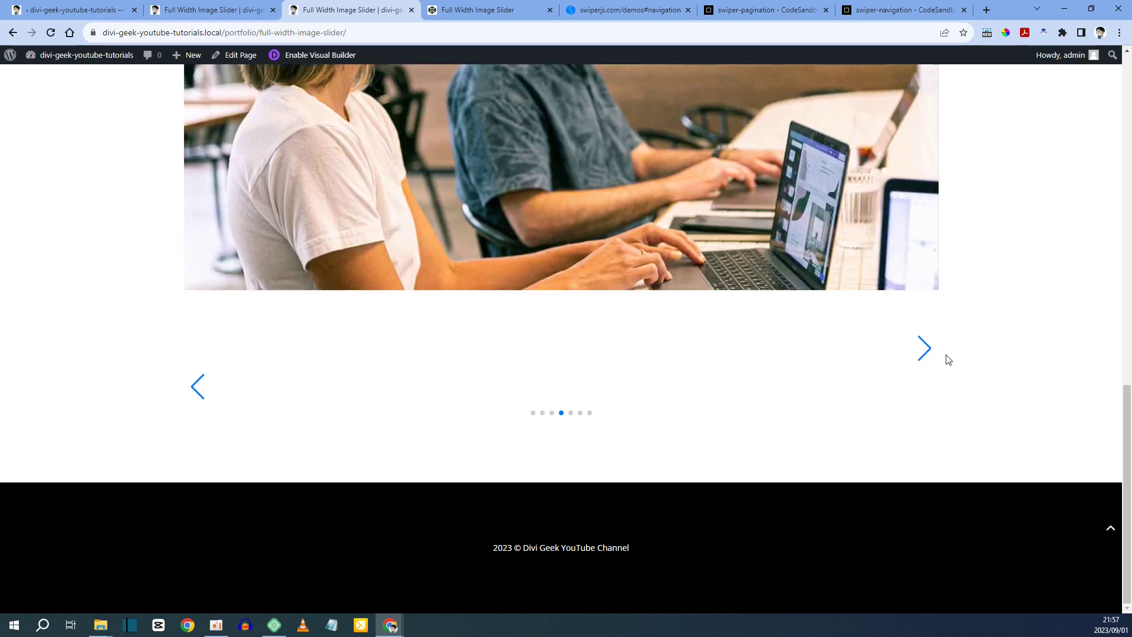
Step: Test the next and previous arrows on the live page by moving through the slides to the last and back to the first
{"action": "left_click", "coordinate": [926, 350]}
{"action": "left_click", "coordinate": [926, 349]}
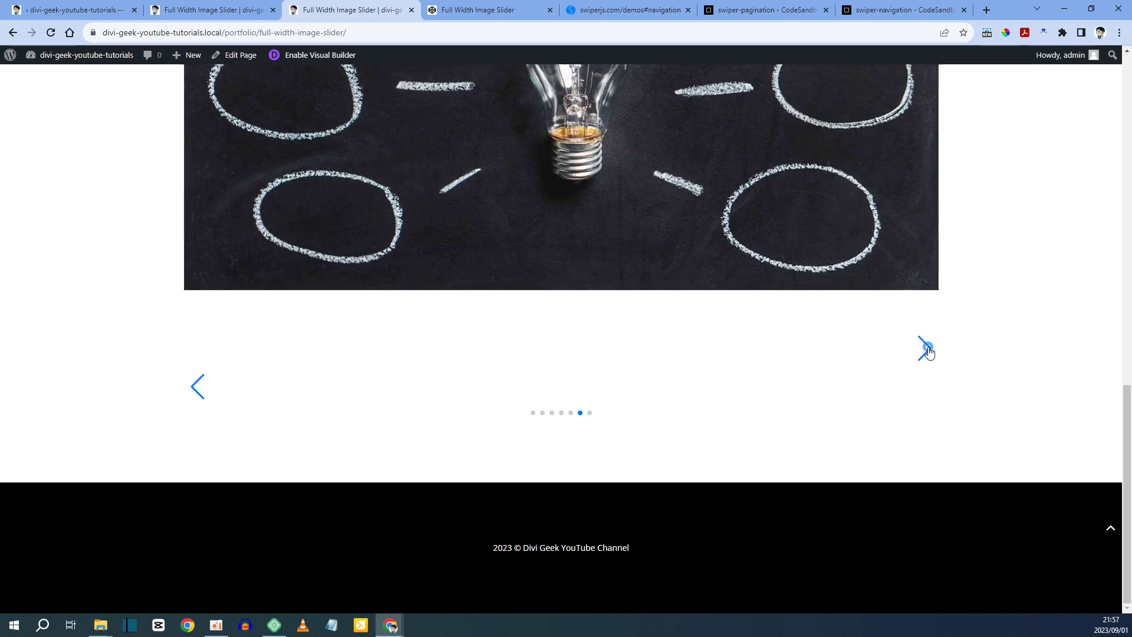
{"action": "left_click", "coordinate": [926, 349]}
{"action": "left_click", "coordinate": [191, 387]}
{"action": "left_click", "coordinate": [190, 388]}
{"action": "left_click", "coordinate": [190, 387]}
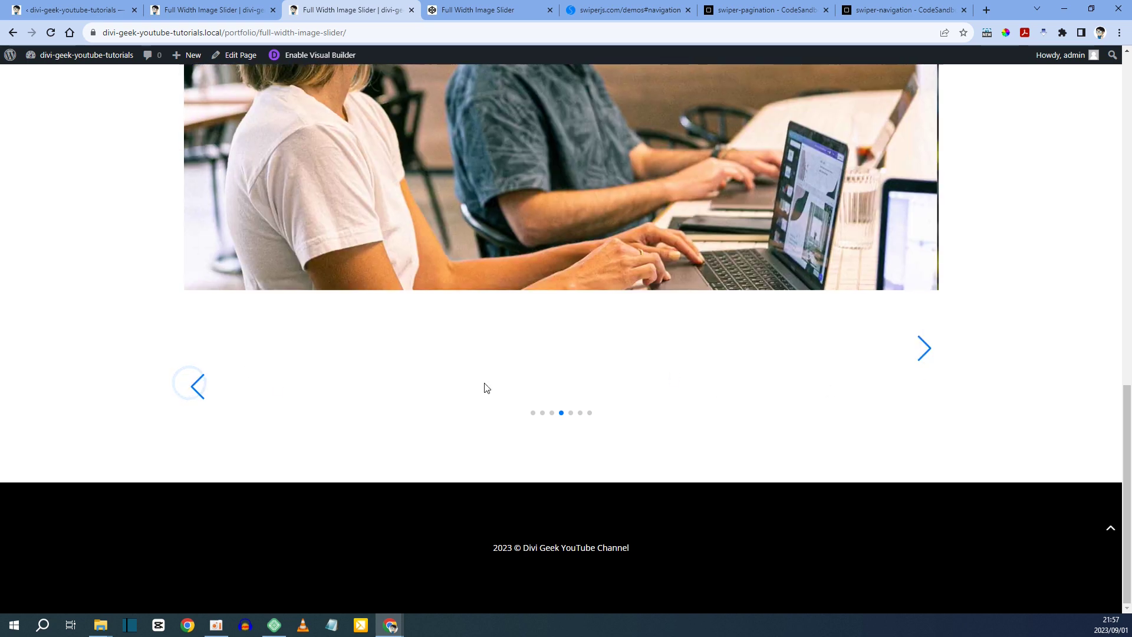
{"action": "left_click", "coordinate": [926, 349]}
{"action": "left_click", "coordinate": [927, 348]}
{"action": "left_click", "coordinate": [927, 349]}
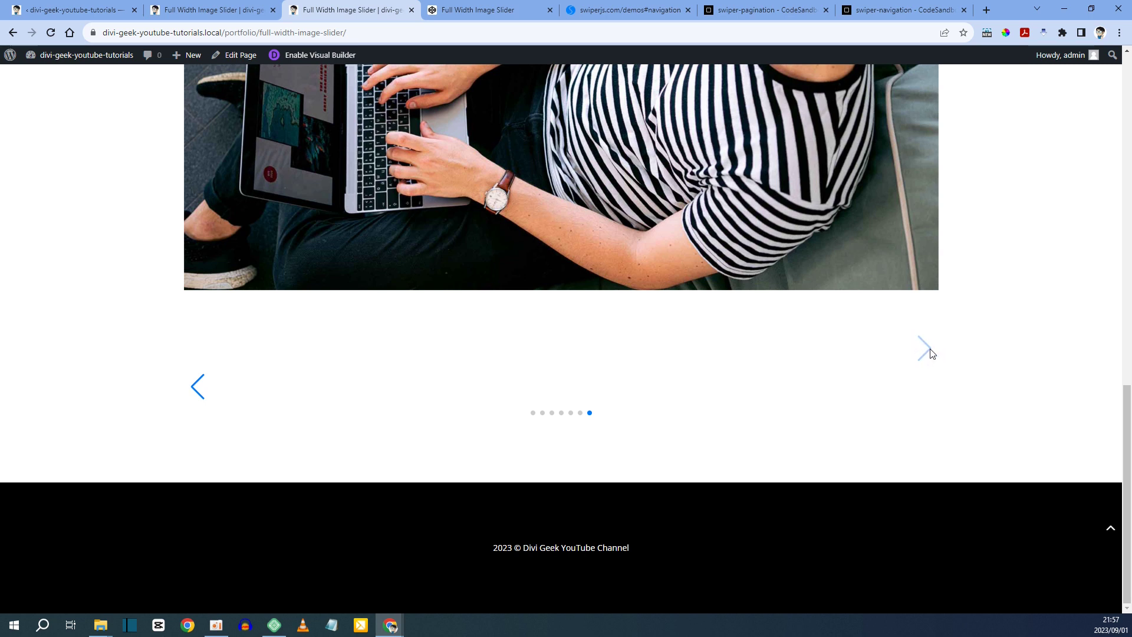
{"action": "left_click", "coordinate": [200, 396]}
{"action": "left_click", "coordinate": [200, 396]}
{"action": "left_click", "coordinate": [200, 397]}
{"action": "left_click", "coordinate": [201, 396]}
{"action": "left_click", "coordinate": [200, 396]}
{"action": "left_click", "coordinate": [200, 396]}
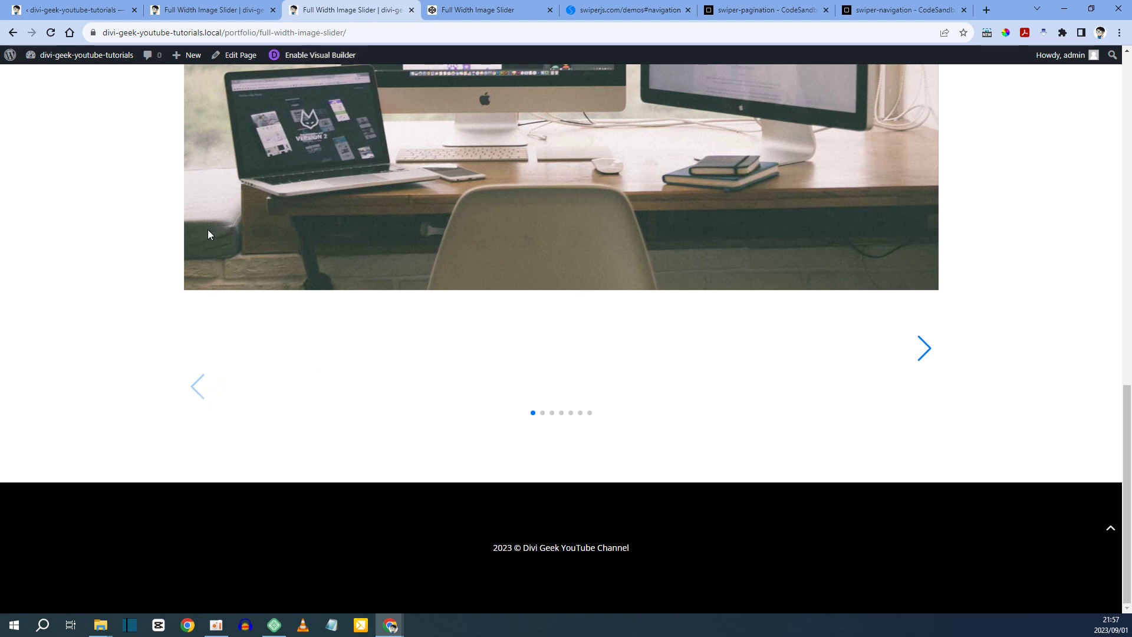
{"action": "scroll", "coordinate": [211, 230], "scroll_direction": "up", "scroll_amount": 2}
{"action": "scroll", "coordinate": [291, 243], "scroll_direction": "up", "scroll_amount": 3}
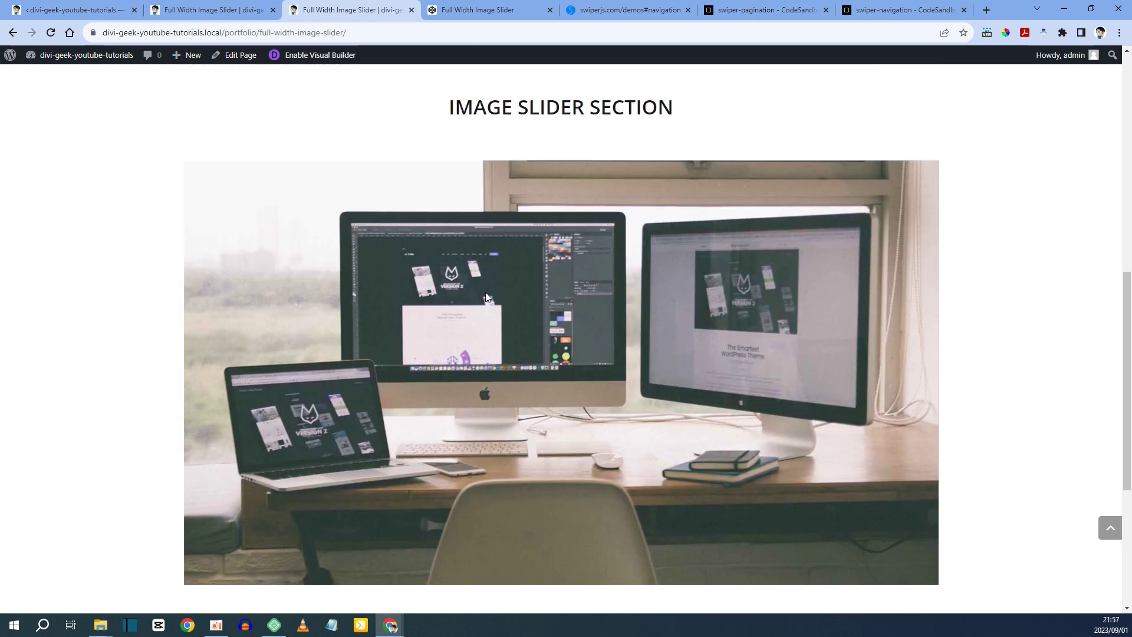
Step: Set the next-button row's position to Absolute with the center-right location, and save the page
{"action": "left_click", "coordinate": [205, 16]}
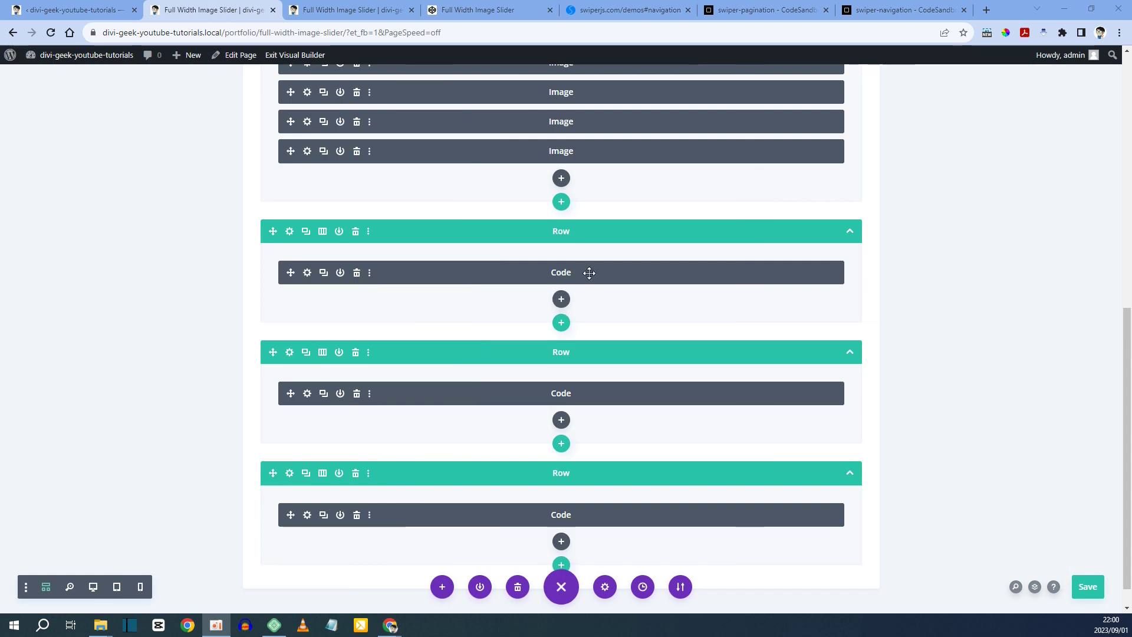
{"action": "left_click", "coordinate": [306, 272]}
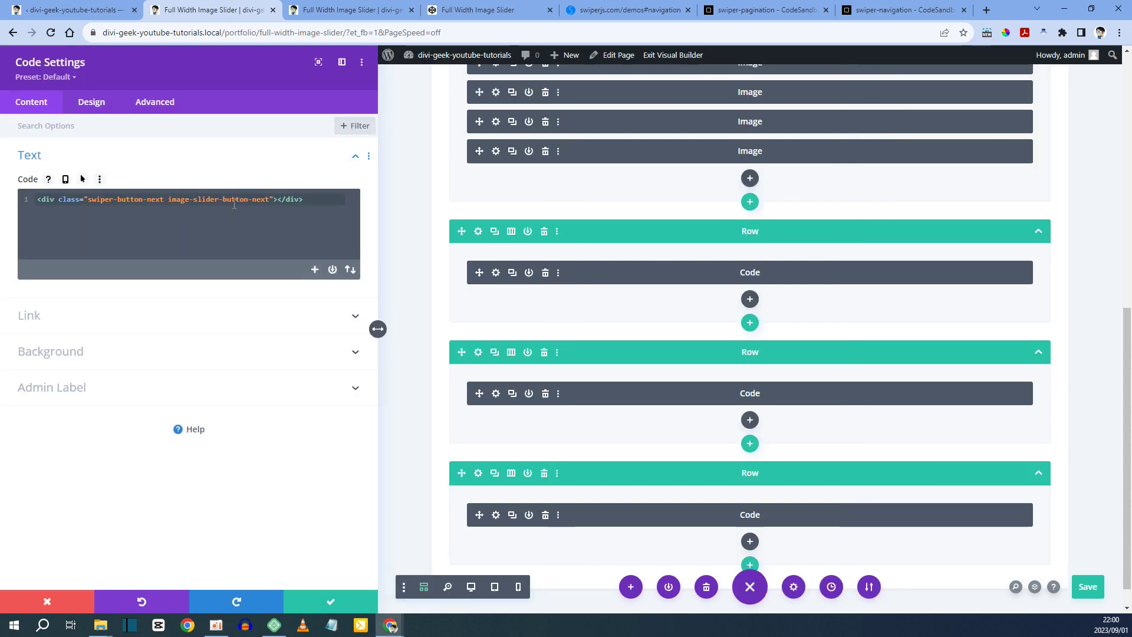
{"action": "left_click_drag", "start_coordinate": [252, 200], "coordinate": [268, 198]}
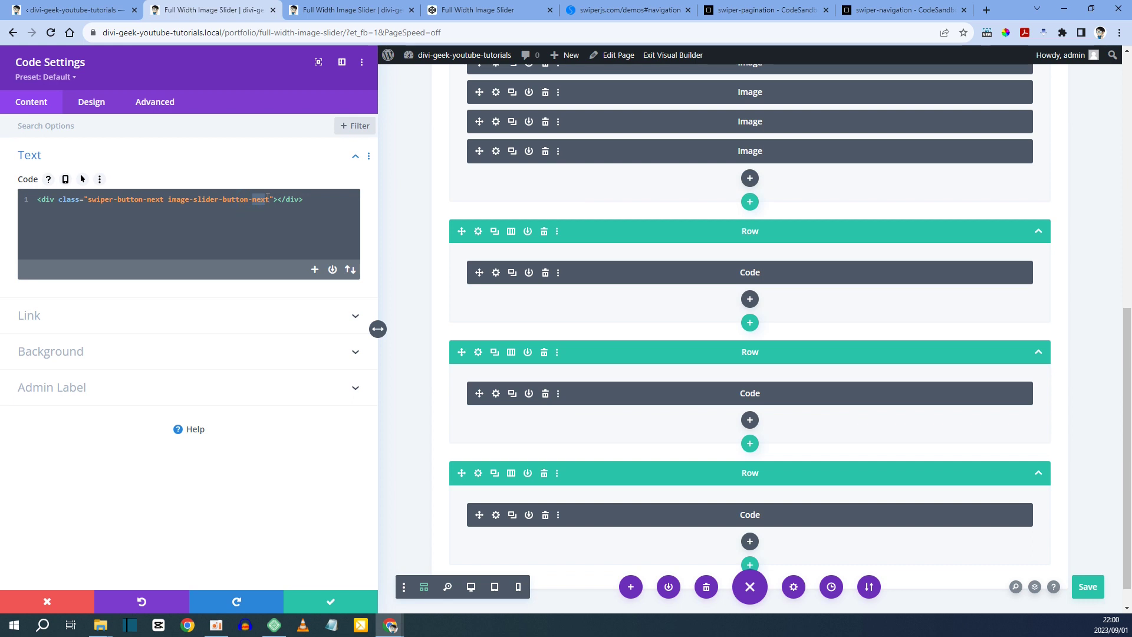
{"action": "left_click", "coordinate": [479, 234]}
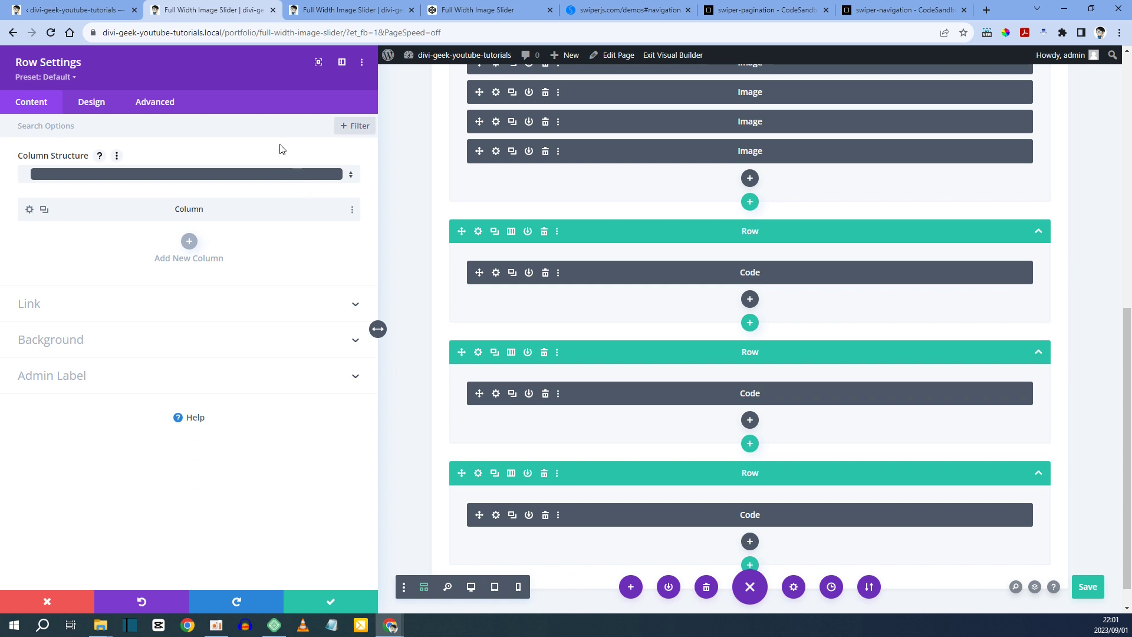
{"action": "left_click", "coordinate": [141, 103]}
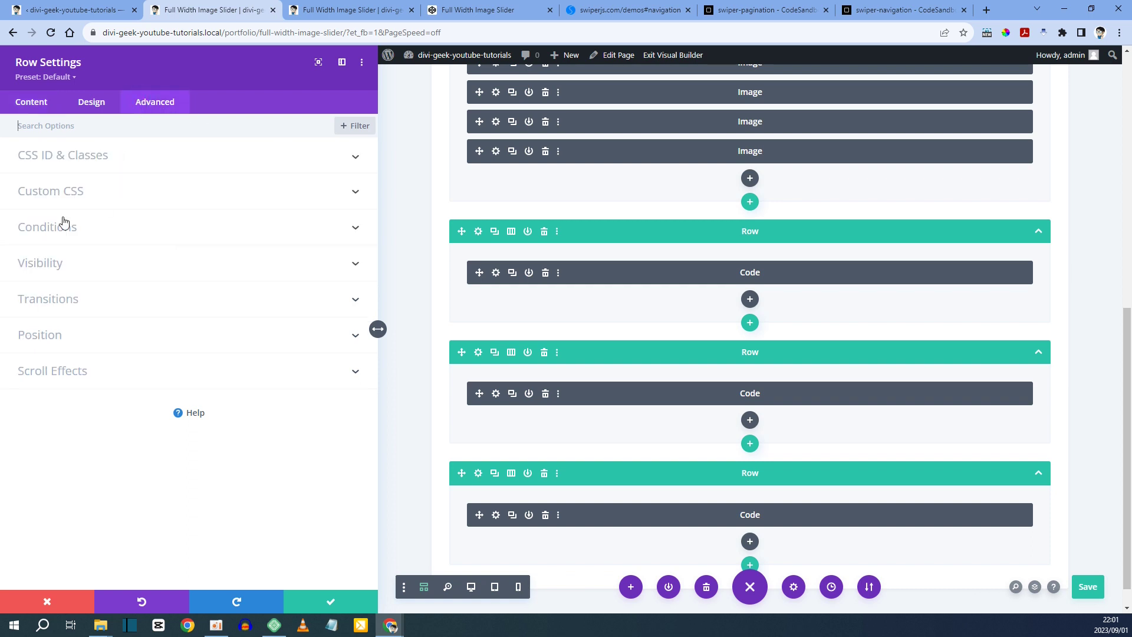
{"action": "left_click", "coordinate": [33, 346]}
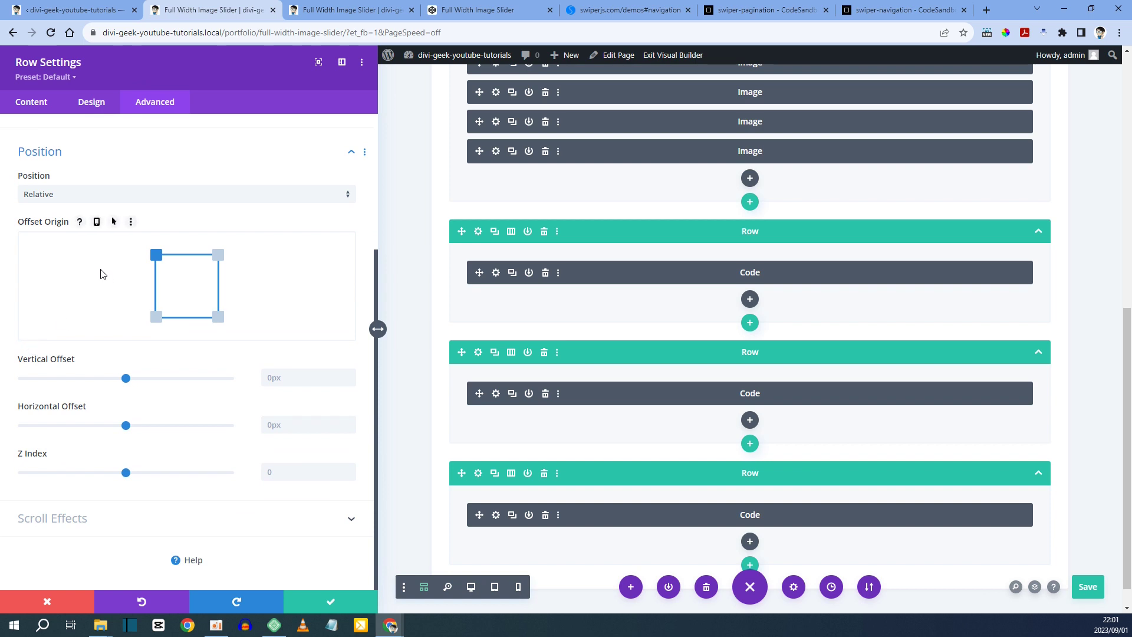
{"action": "left_click", "coordinate": [40, 194]}
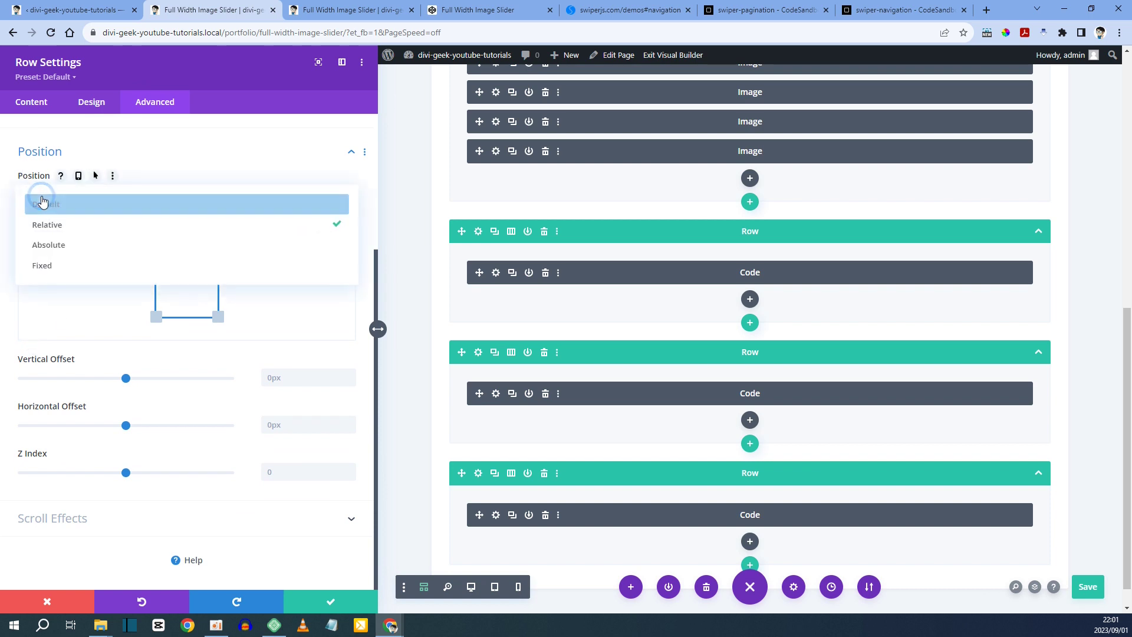
{"action": "left_click", "coordinate": [62, 250]}
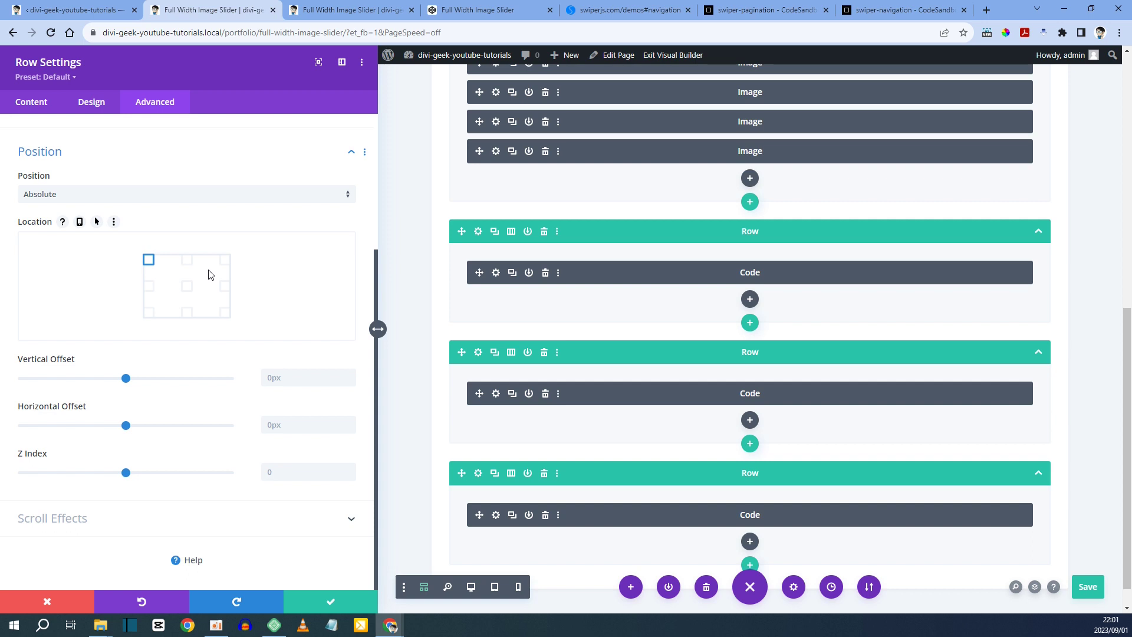
{"action": "left_click", "coordinate": [225, 287]}
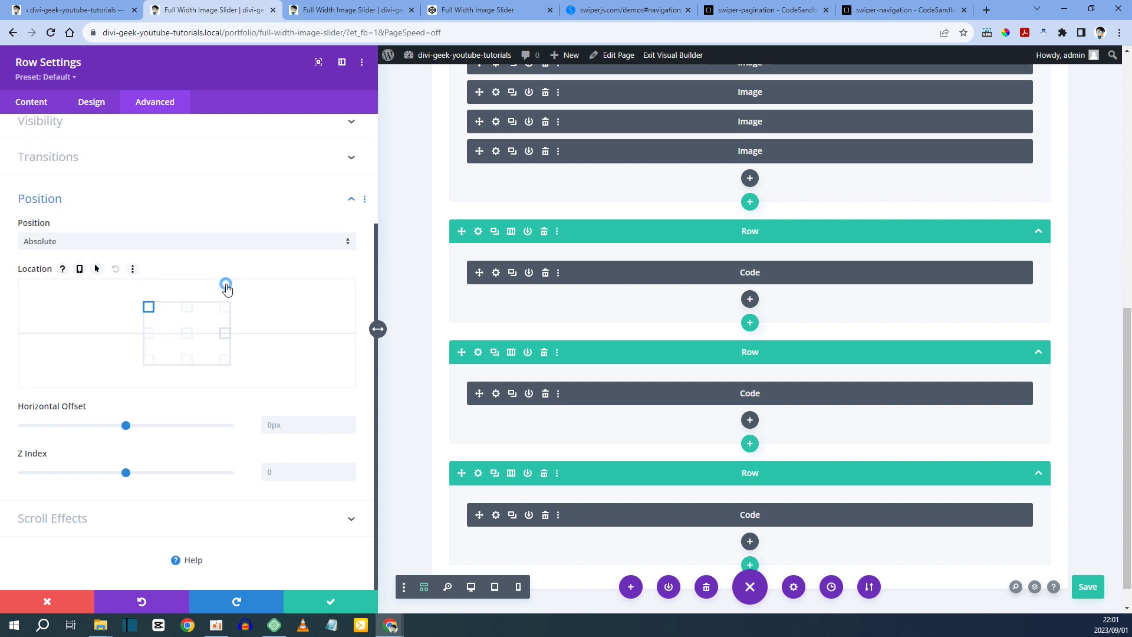
{"action": "key", "text": "ctrl+s"}
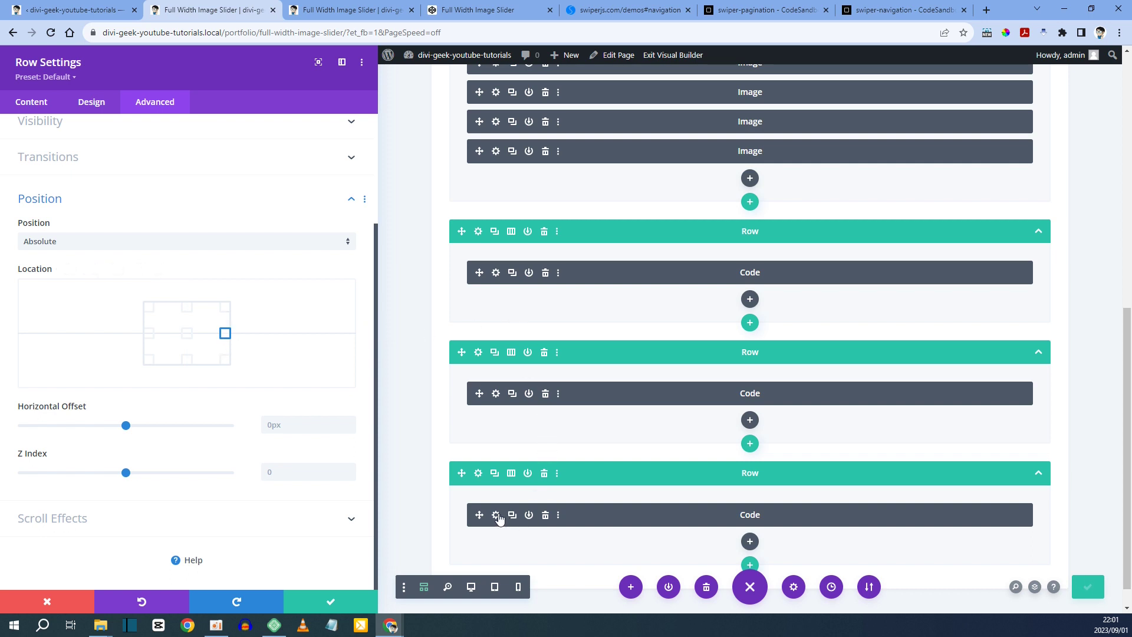
Step: Set the prev-button row's position to Absolute with the center-left location and a Z index of 9
{"action": "left_click", "coordinate": [496, 396]}
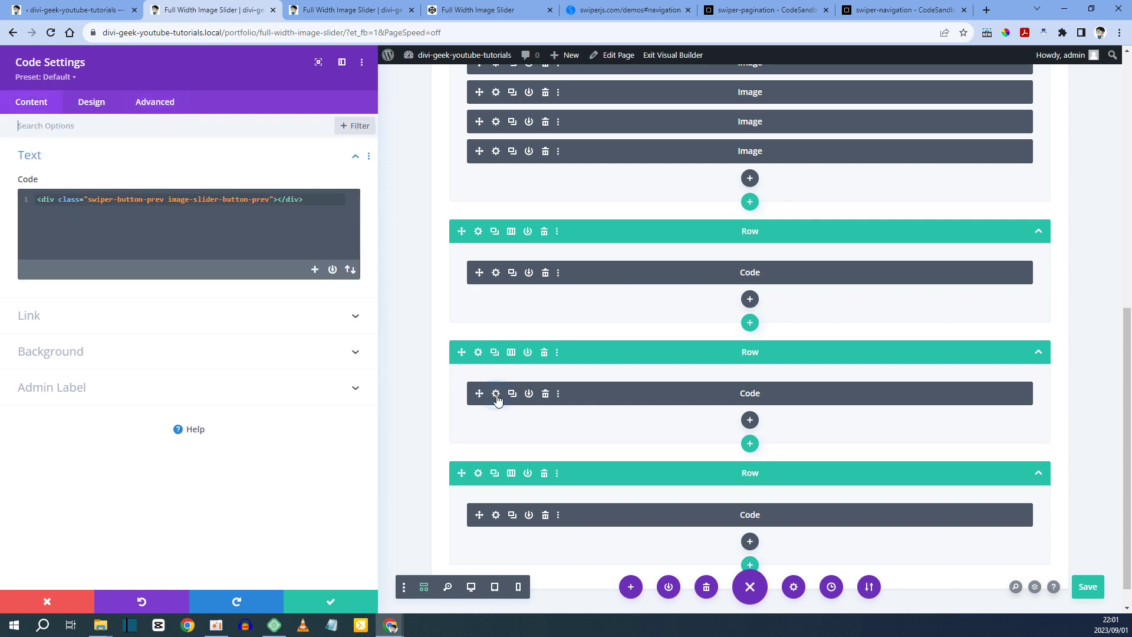
{"action": "double_click", "coordinate": [257, 199]}
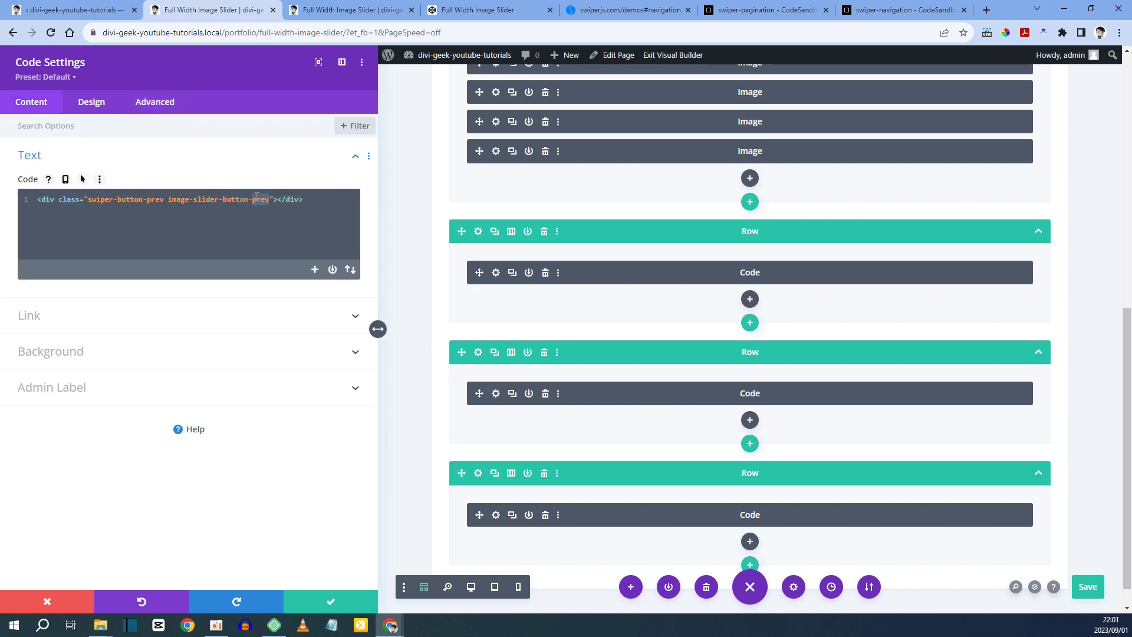
{"action": "left_click", "coordinate": [479, 352]}
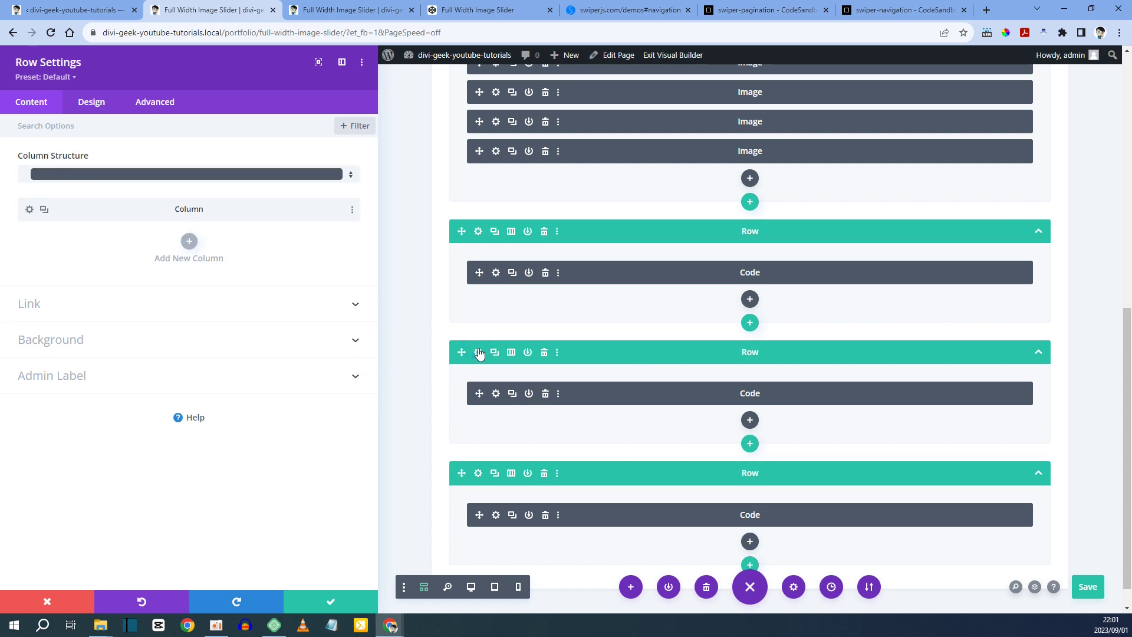
{"action": "left_click", "coordinate": [168, 104]}
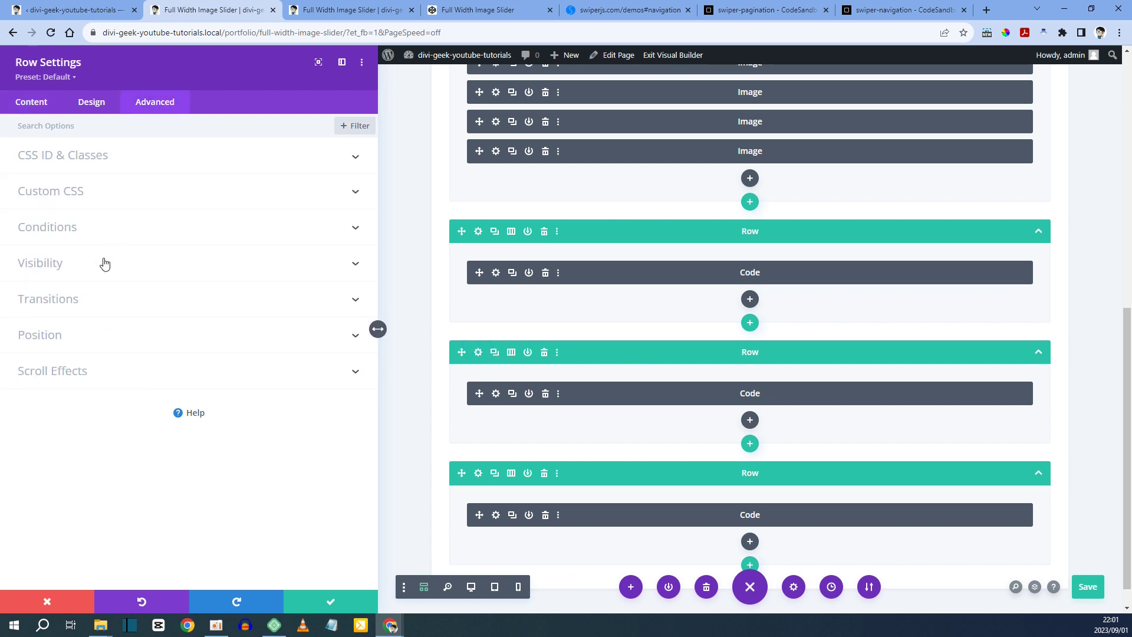
{"action": "left_click", "coordinate": [60, 342]}
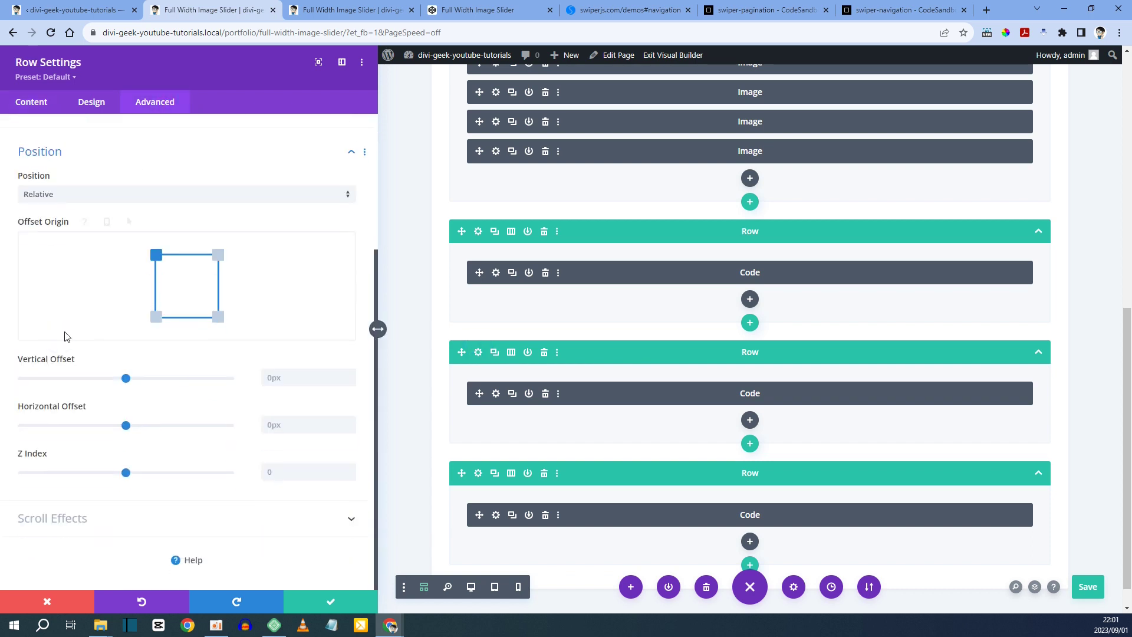
{"action": "left_click", "coordinate": [84, 198]}
{"action": "left_click", "coordinate": [69, 245]}
{"action": "left_click", "coordinate": [149, 286]}
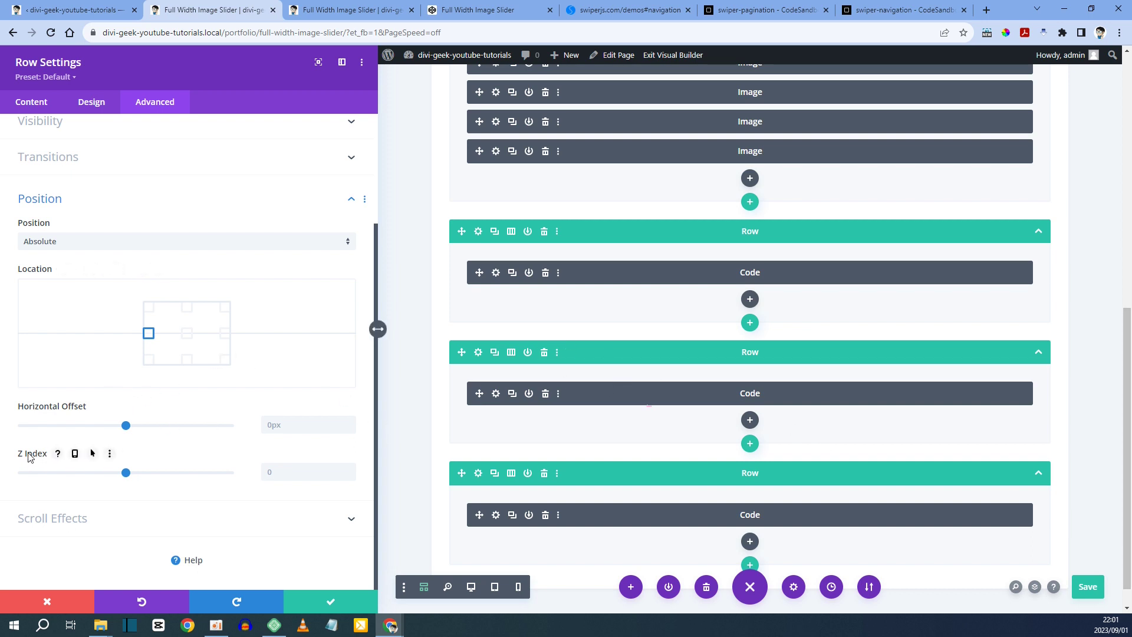
{"action": "left_click", "coordinate": [267, 471]}
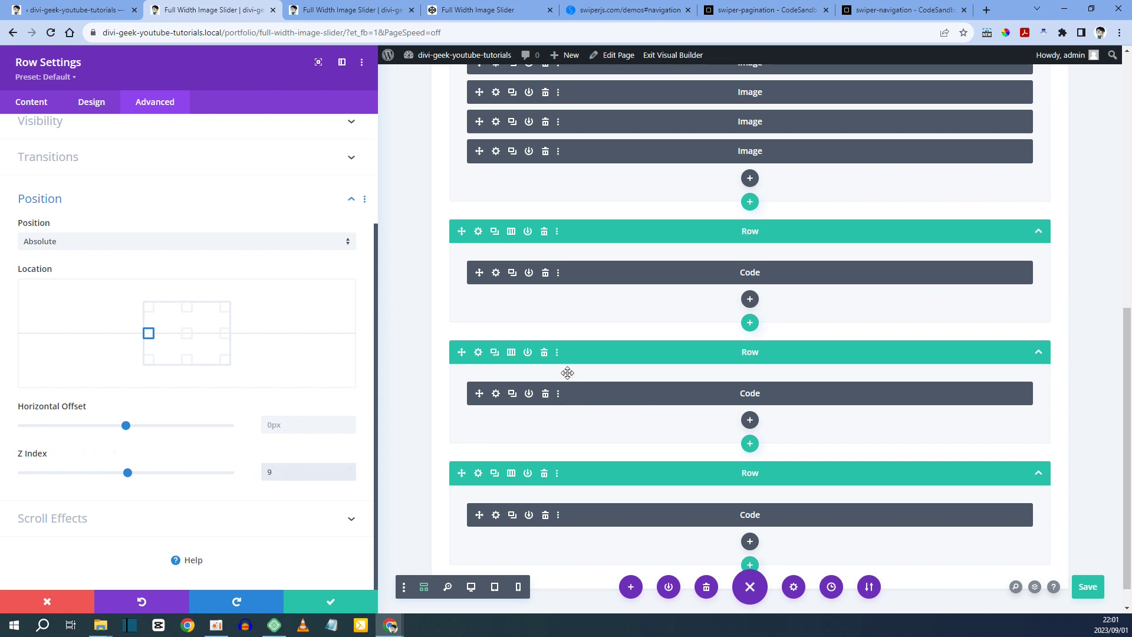
Step: Set the next-button row's Z index to 9 and save the page
{"action": "left_click", "coordinate": [480, 235]}
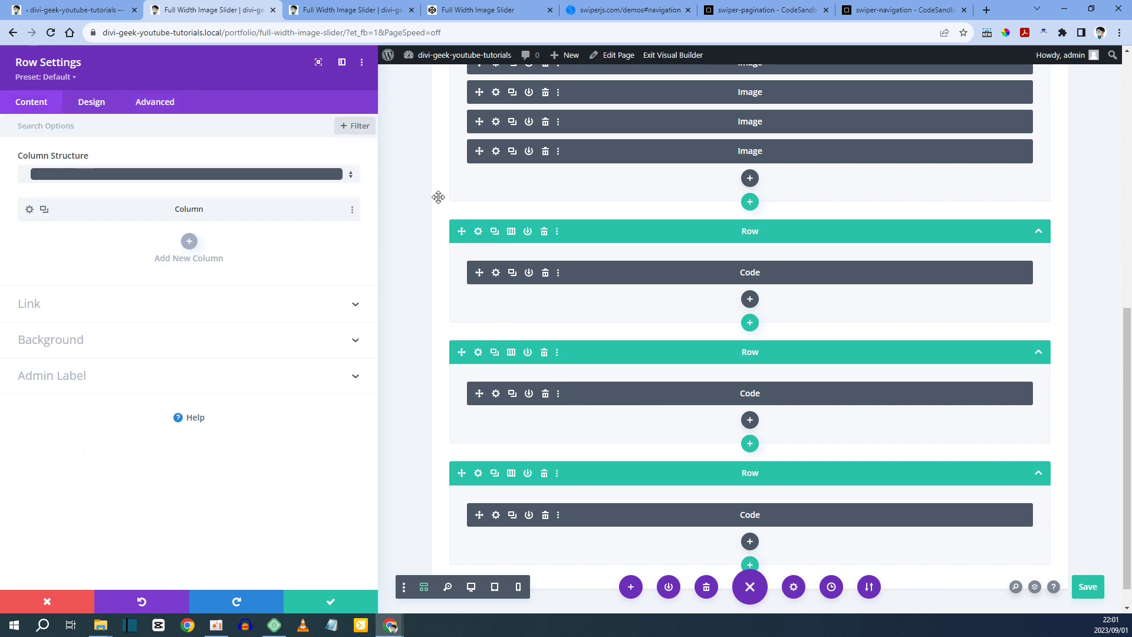
{"action": "left_click", "coordinate": [167, 111]}
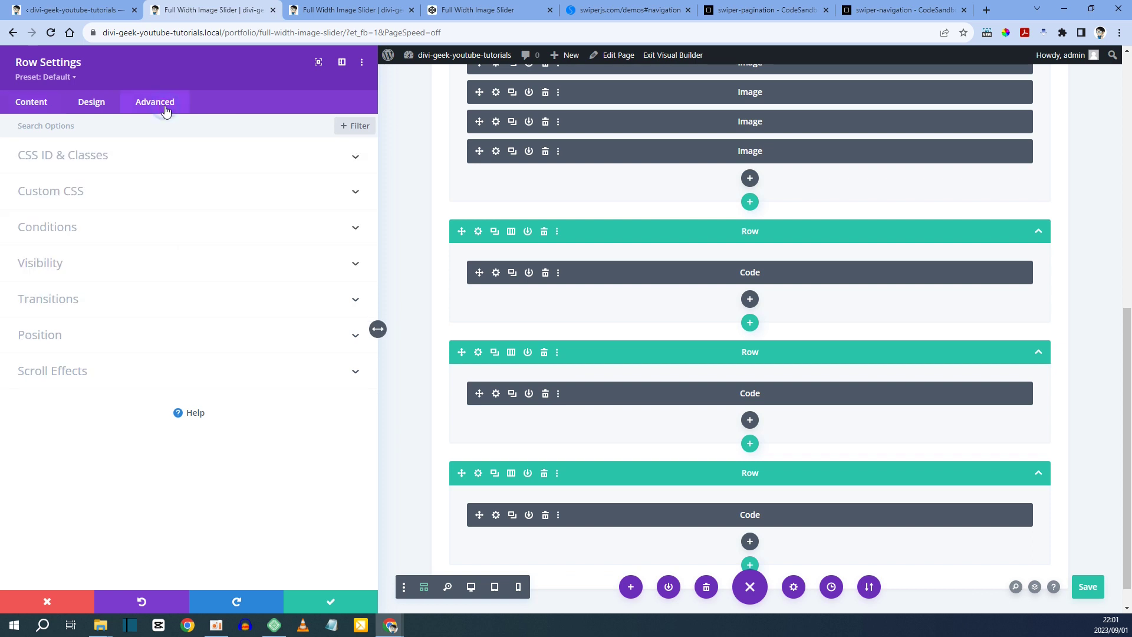
{"action": "left_click", "coordinate": [64, 329]}
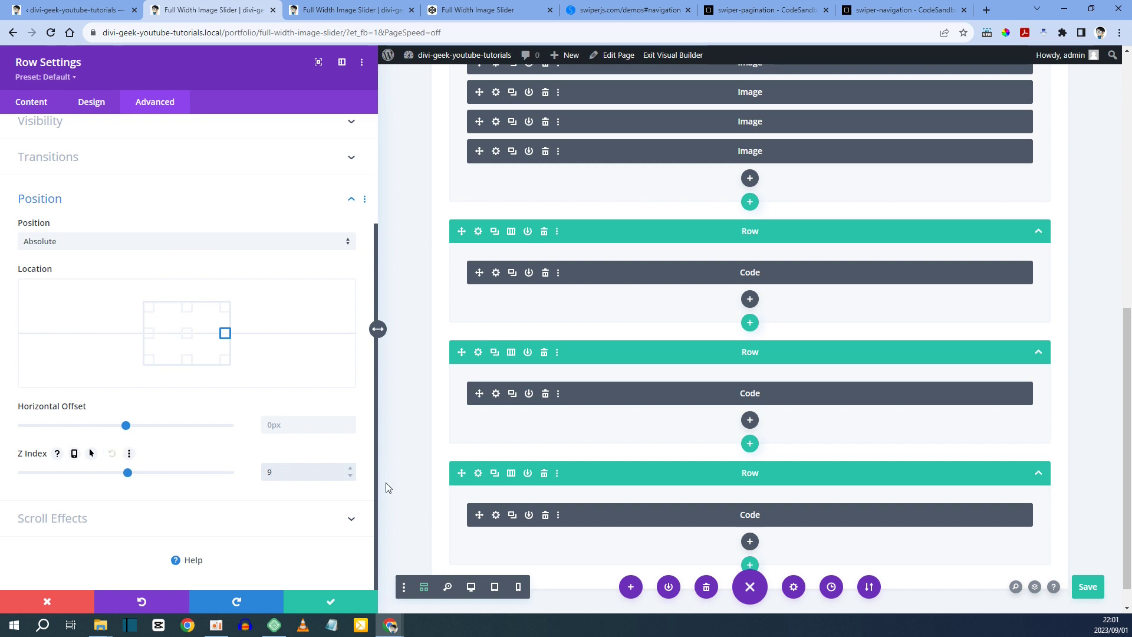
{"action": "left_click", "coordinate": [1092, 583]}
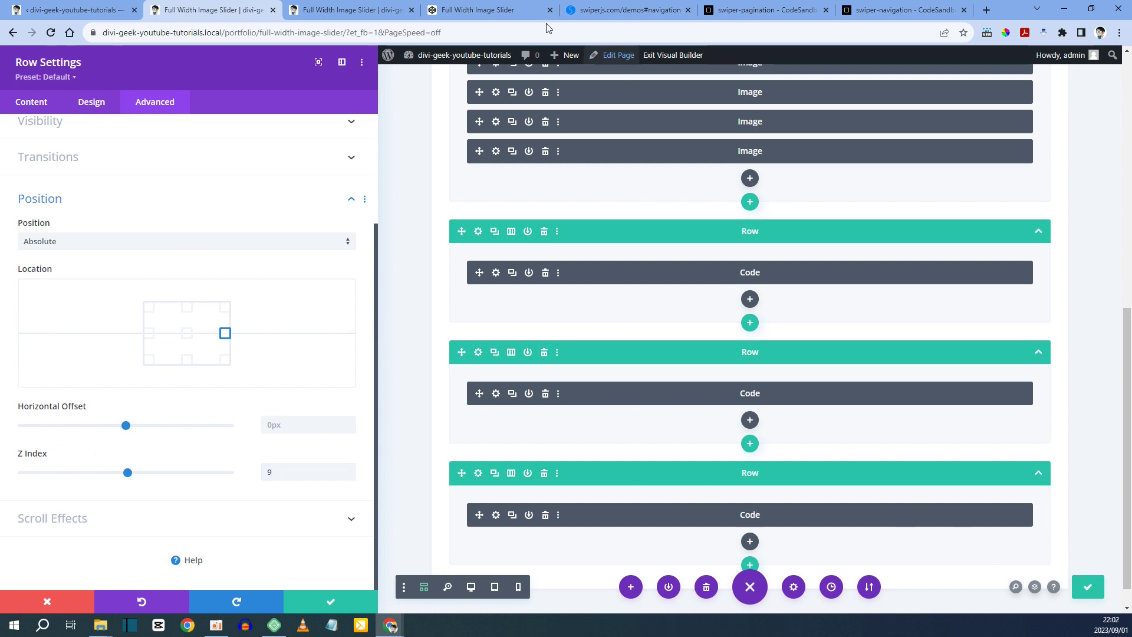
Step: Test the next and previous arrows beside the image slider on the live page
{"action": "left_click", "coordinate": [384, 7]}
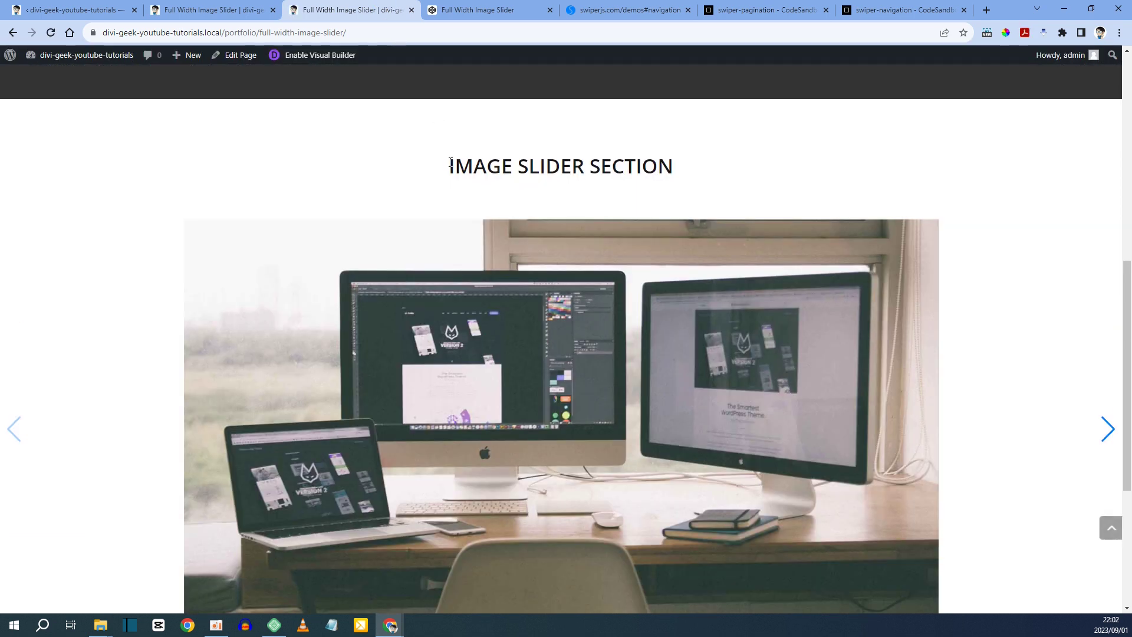
{"action": "scroll", "coordinate": [581, 308], "scroll_direction": "down", "scroll_amount": 1}
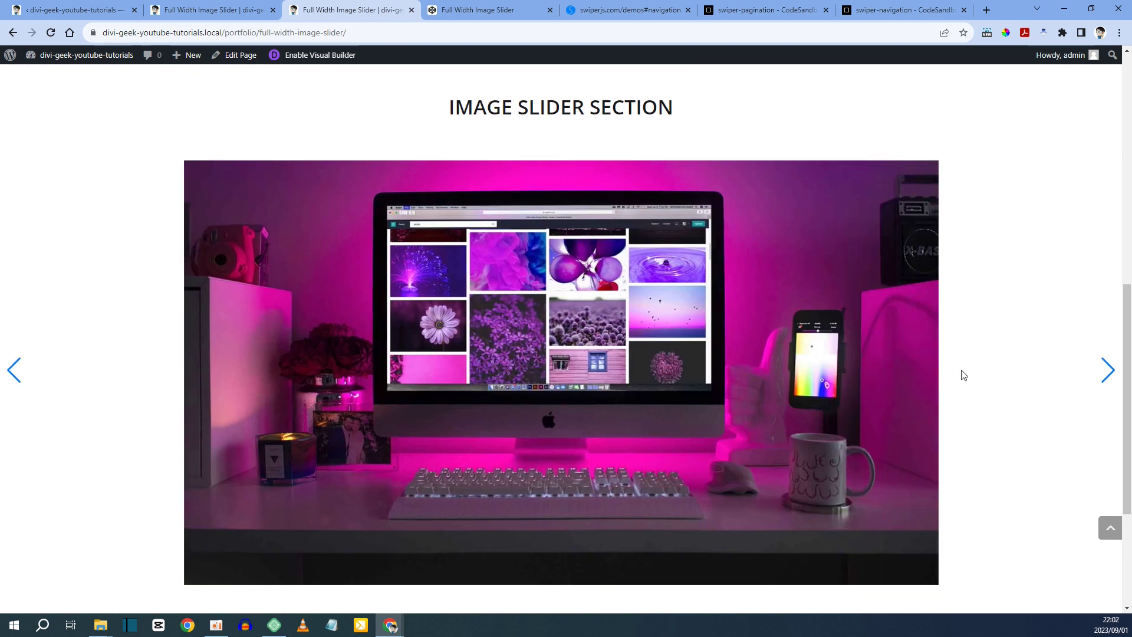
{"action": "left_click", "coordinate": [1113, 374]}
{"action": "left_click", "coordinate": [1114, 374]}
{"action": "left_click", "coordinate": [1114, 374]}
{"action": "left_click", "coordinate": [11, 381]}
{"action": "left_click", "coordinate": [11, 380]}
{"action": "left_click", "coordinate": [12, 380]}
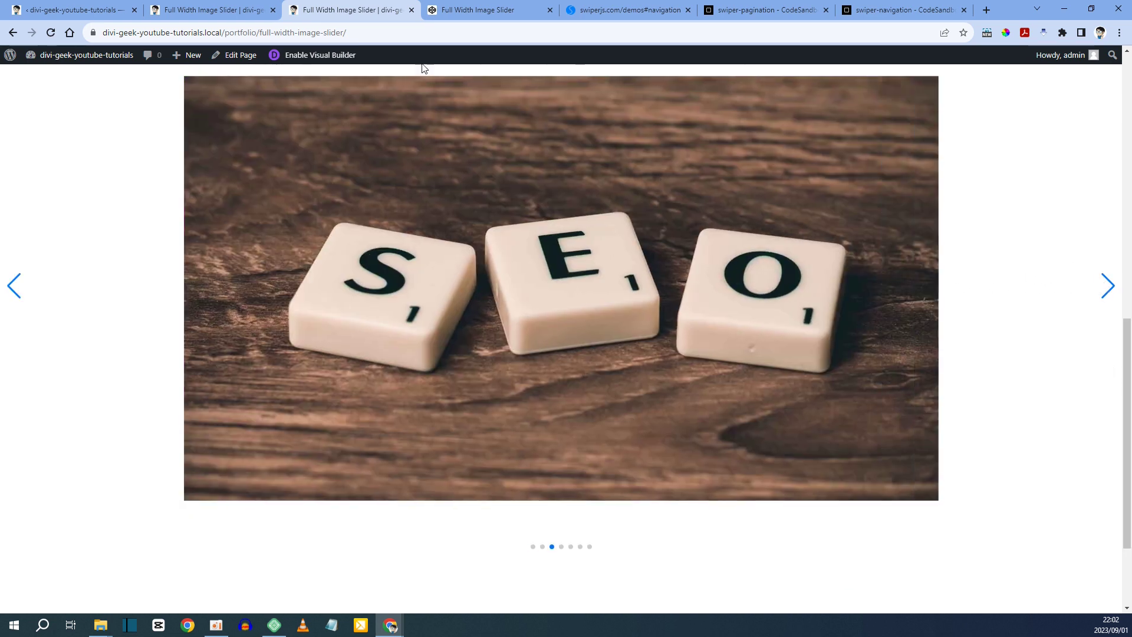
Step: Set the next-button row's horizontal offset to -150px
{"action": "left_click", "coordinate": [212, 10]}
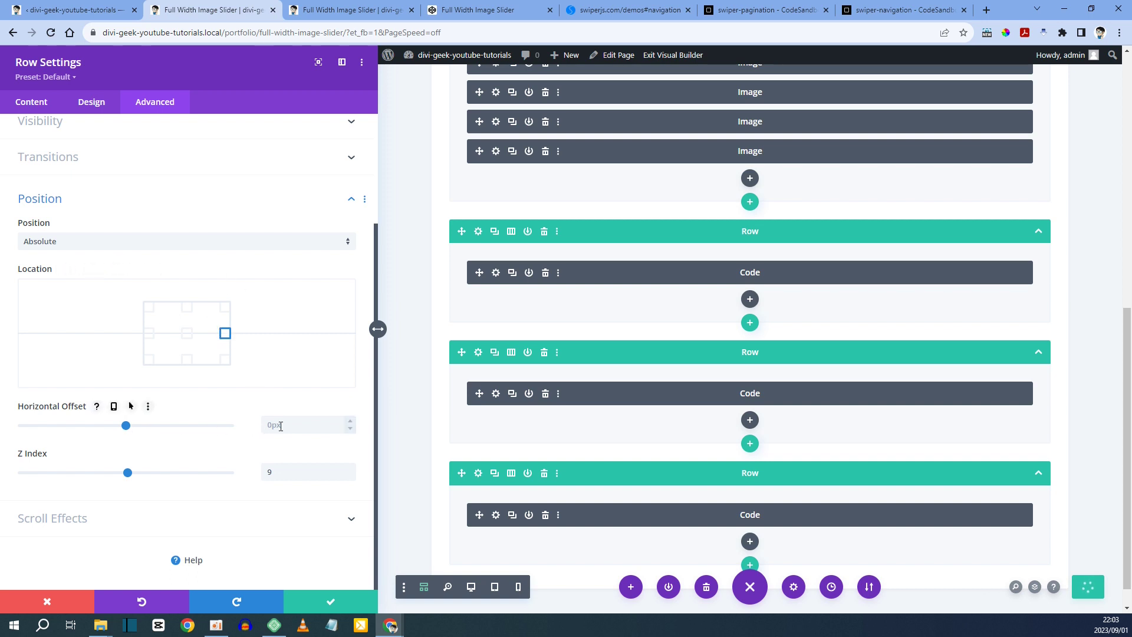
{"action": "left_click_drag", "start_coordinate": [127, 426], "coordinate": [116, 431]}
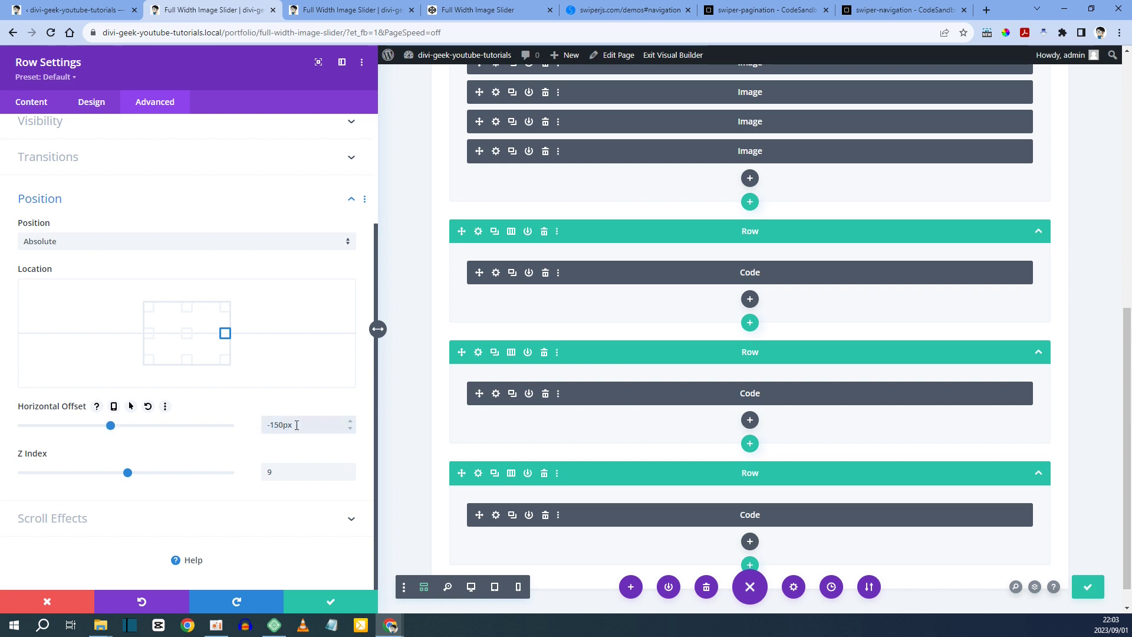
Step: Set the prev-button row's horizontal offset to 150px and save the page
{"action": "left_click", "coordinate": [481, 356]}
{"action": "left_click", "coordinate": [156, 103]}
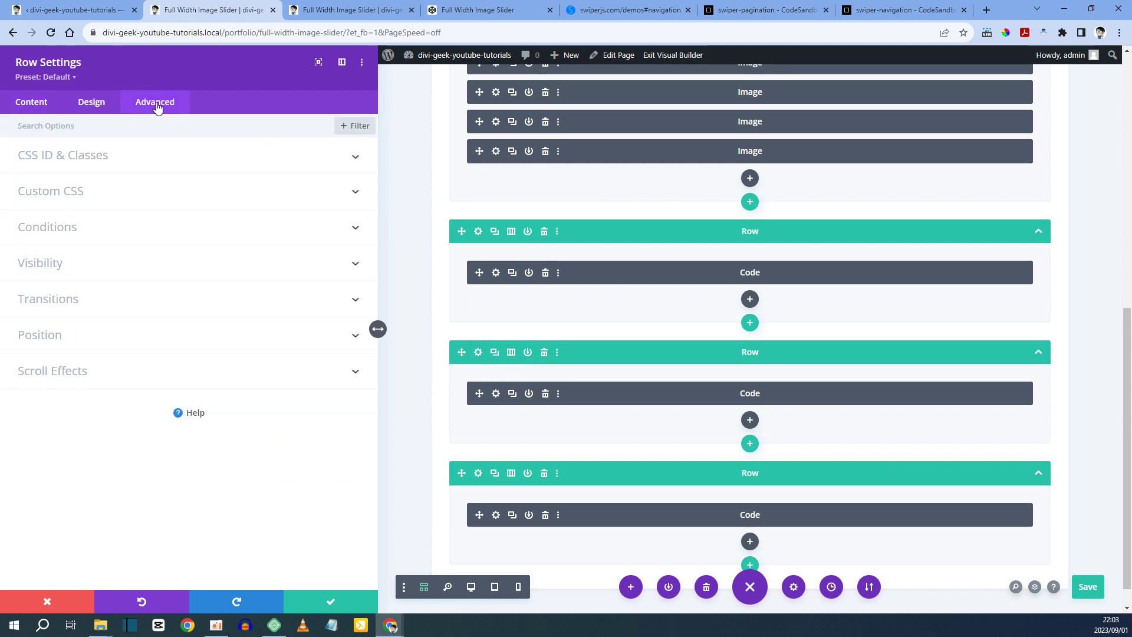
{"action": "left_click", "coordinate": [61, 333]}
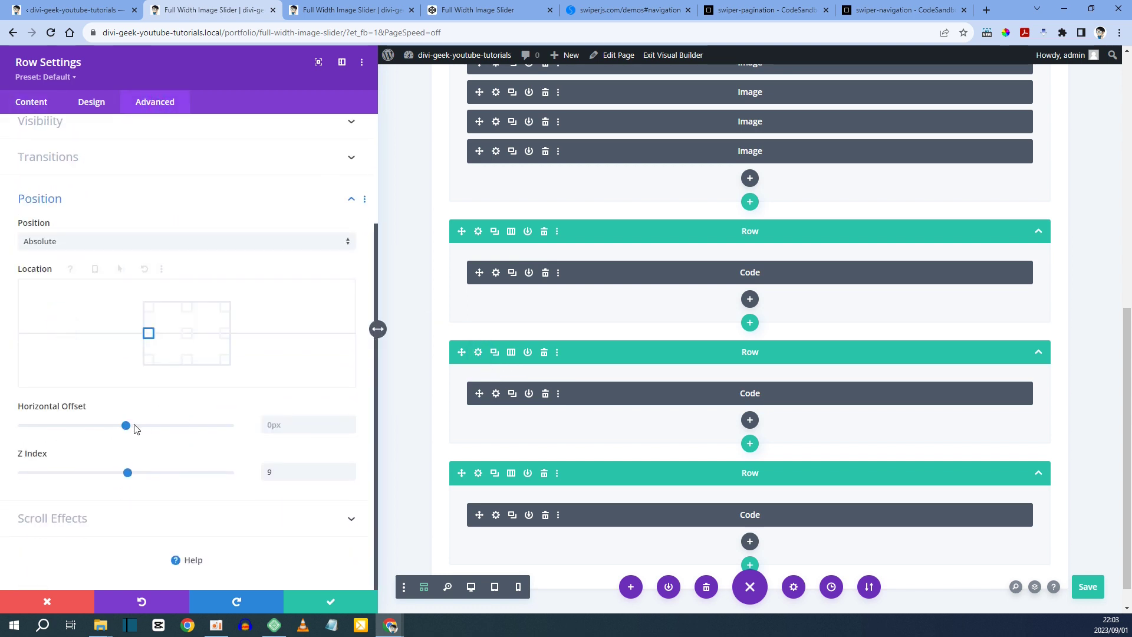
{"action": "left_click_drag", "start_coordinate": [126, 425], "coordinate": [141, 431]}
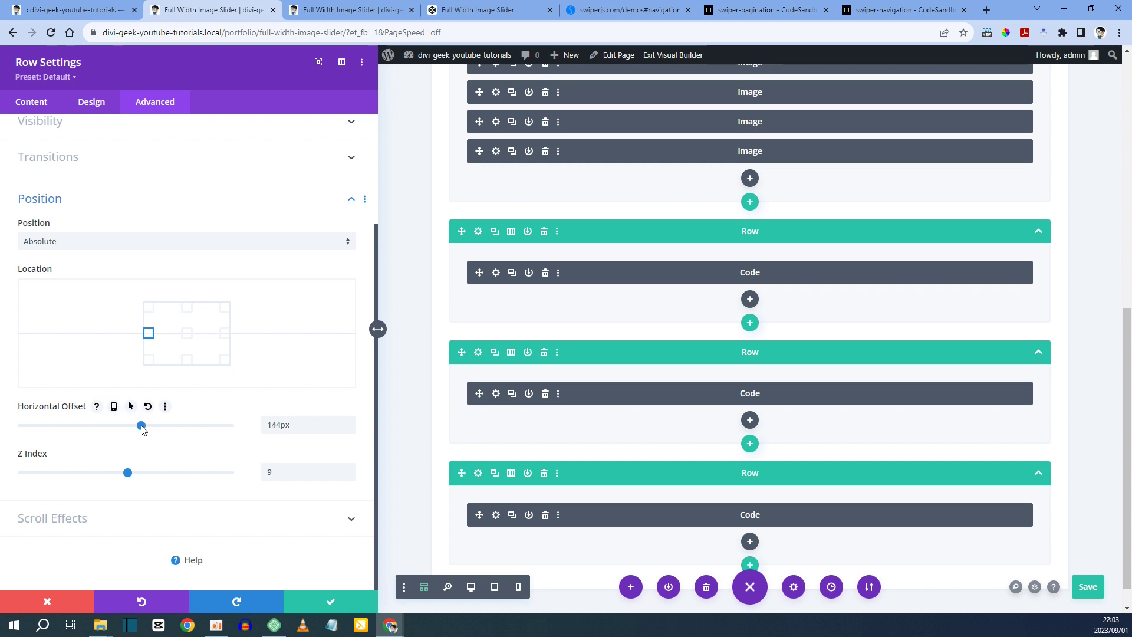
{"action": "left_click_drag", "start_coordinate": [279, 425], "coordinate": [254, 434]}
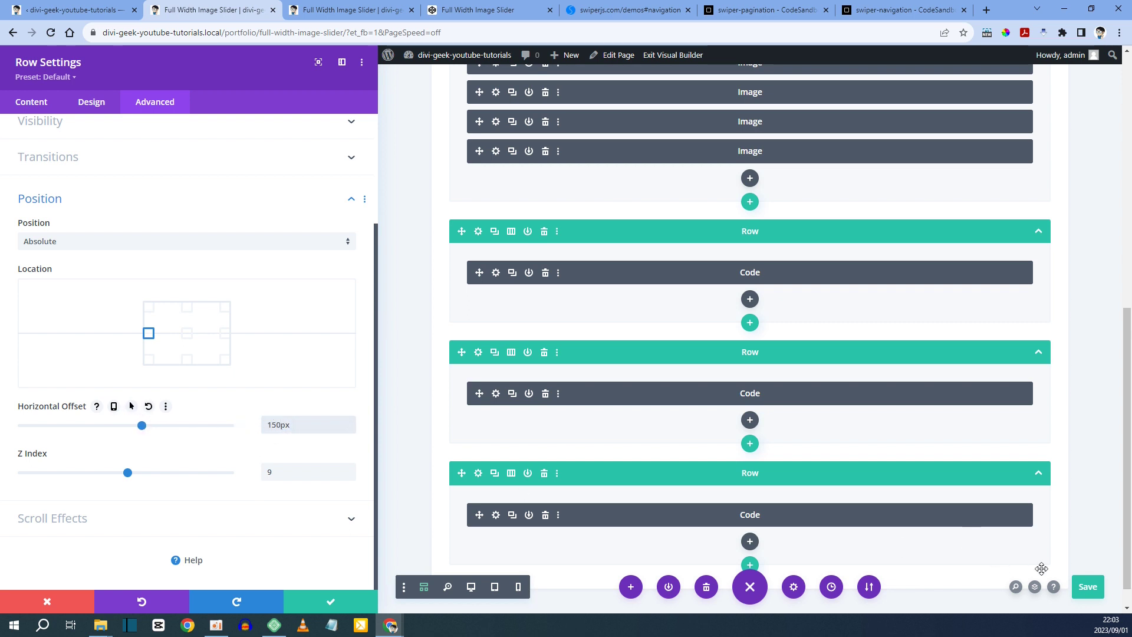
{"action": "left_click", "coordinate": [1088, 586]}
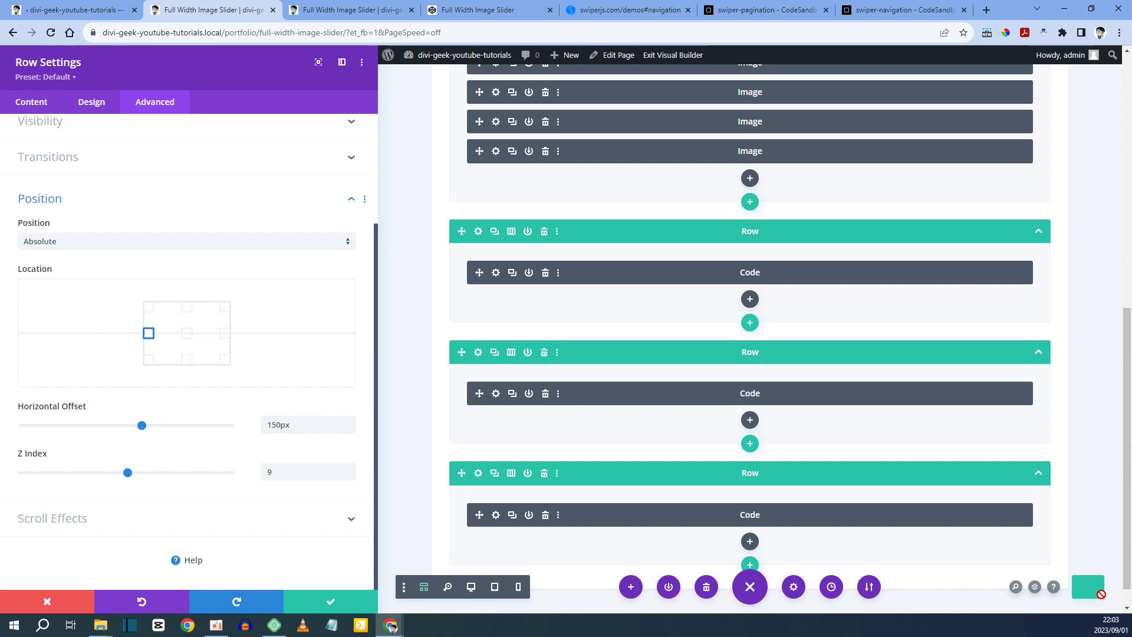
Step: Check the position of both arrows on the live slider page, including the horizontal overflow area
{"action": "left_click", "coordinate": [361, 7]}
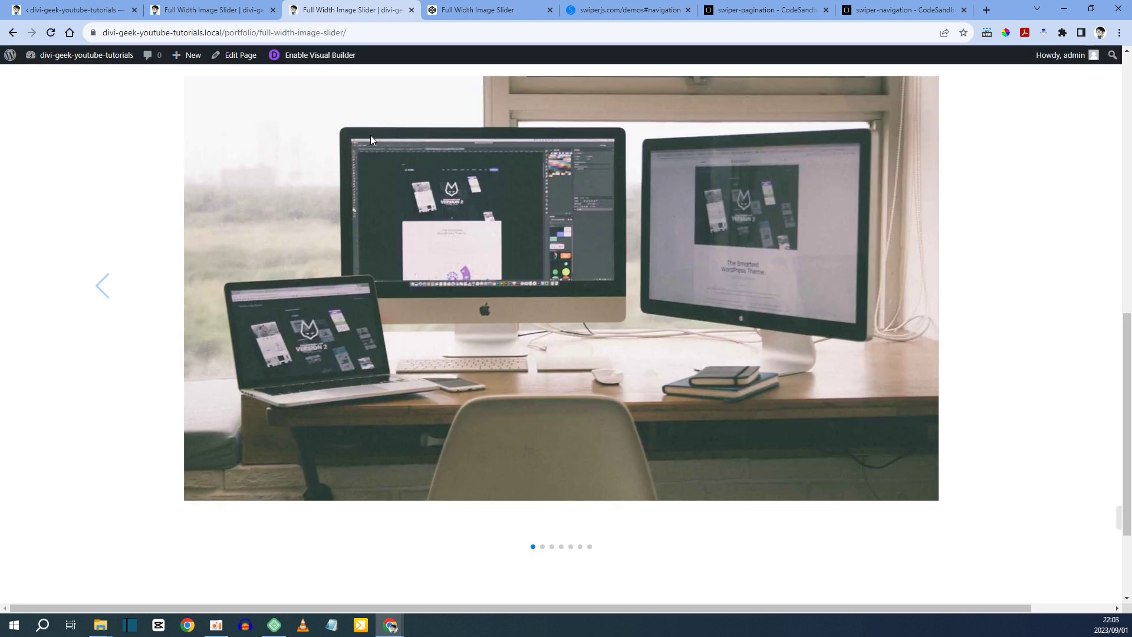
{"action": "left_click_drag", "start_coordinate": [879, 288], "coordinate": [766, 321]}
{"action": "scroll", "coordinate": [766, 320], "scroll_direction": "up", "scroll_amount": 1}
{"action": "left_click_drag", "start_coordinate": [972, 606], "coordinate": [1129, 630]}
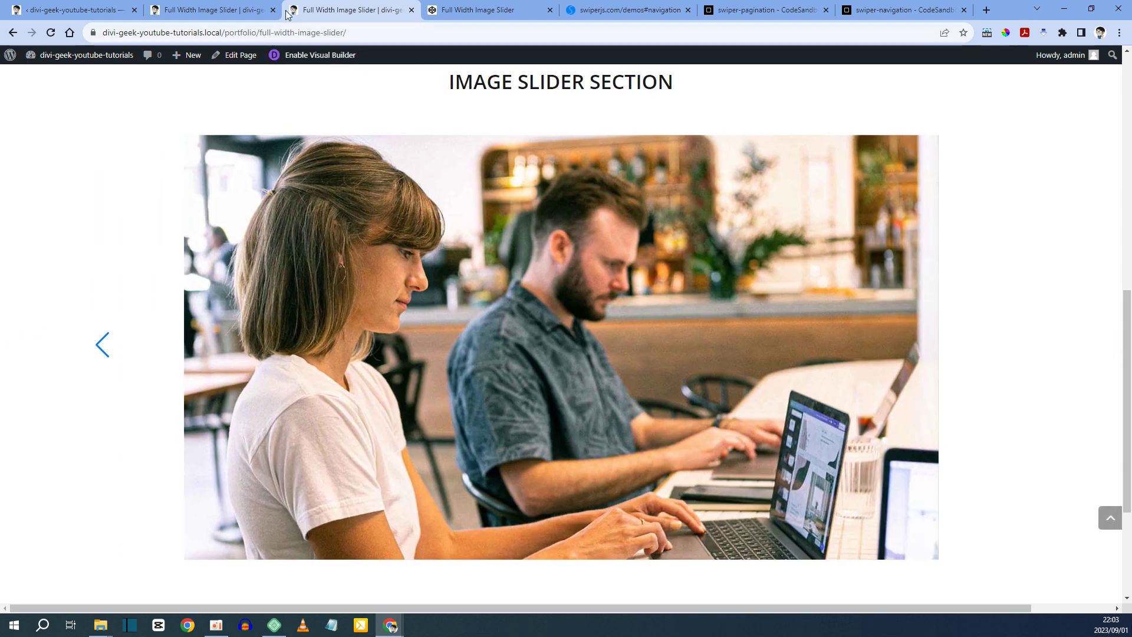
Step: Set the next-button row's horizontal offset to 150px and save the page
{"action": "left_click", "coordinate": [245, 10]}
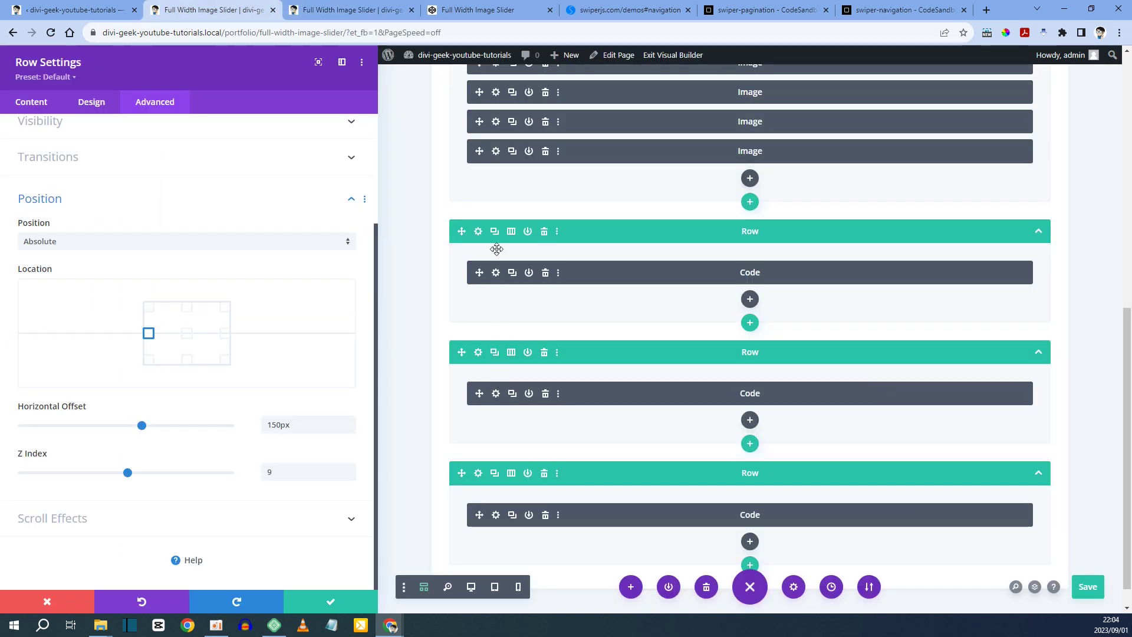
{"action": "left_click", "coordinate": [478, 231]}
{"action": "left_click", "coordinate": [154, 102]}
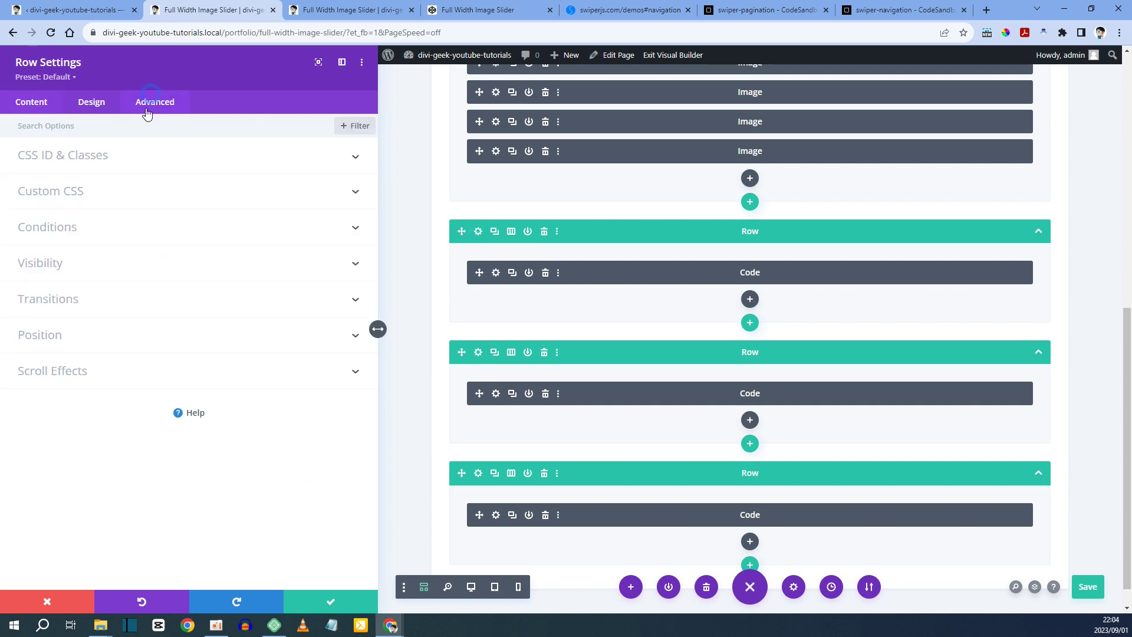
{"action": "left_click", "coordinate": [50, 334]}
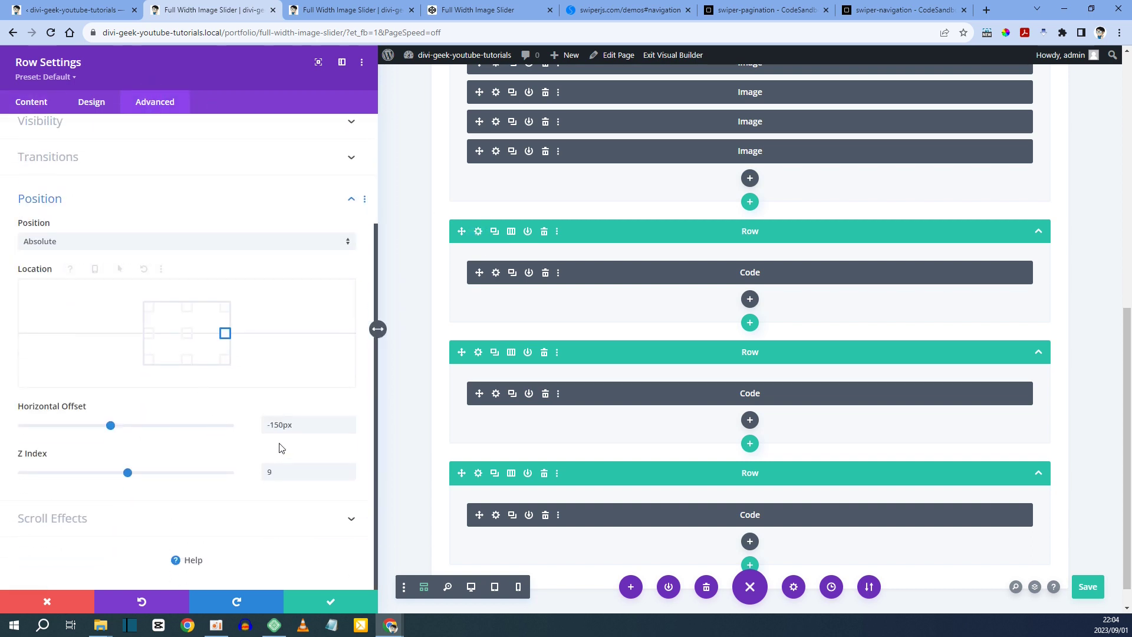
{"action": "left_click_drag", "start_coordinate": [272, 429], "coordinate": [258, 430]}
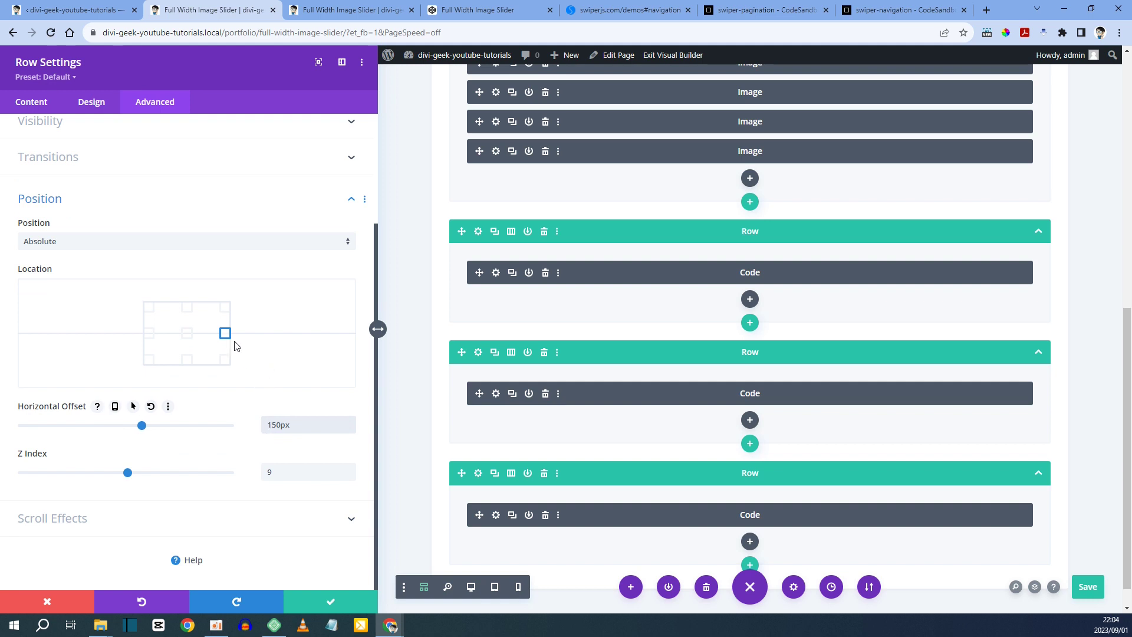
{"action": "left_click", "coordinate": [1079, 593]}
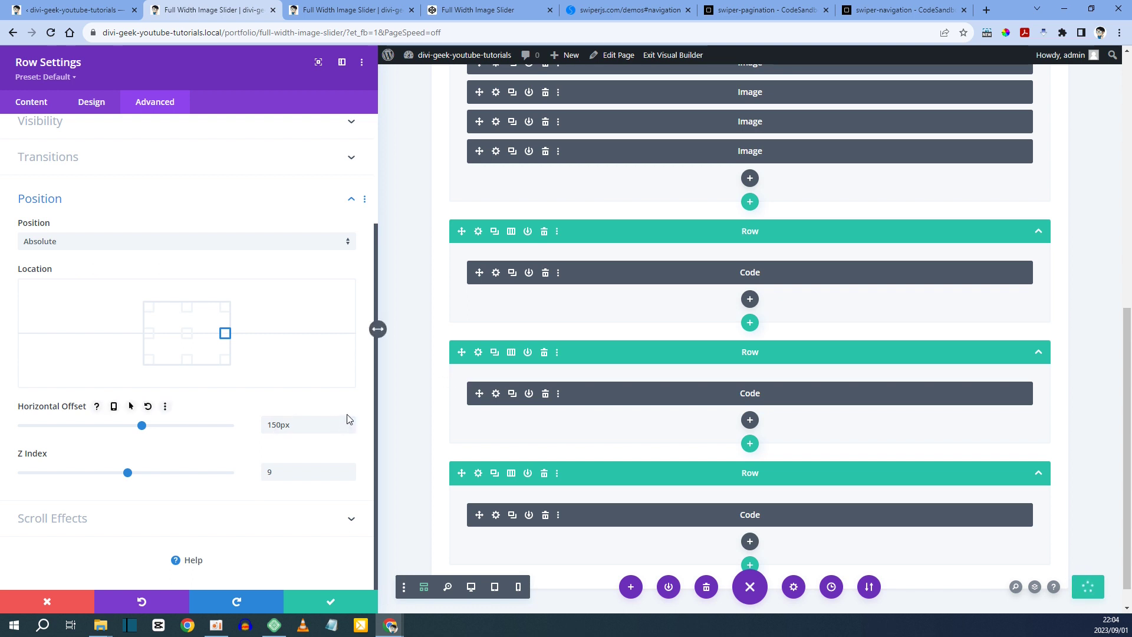
Step: Reload the live slider page and move back and forth through the slides with the next and previous arrows
{"action": "left_click", "coordinate": [348, 10]}
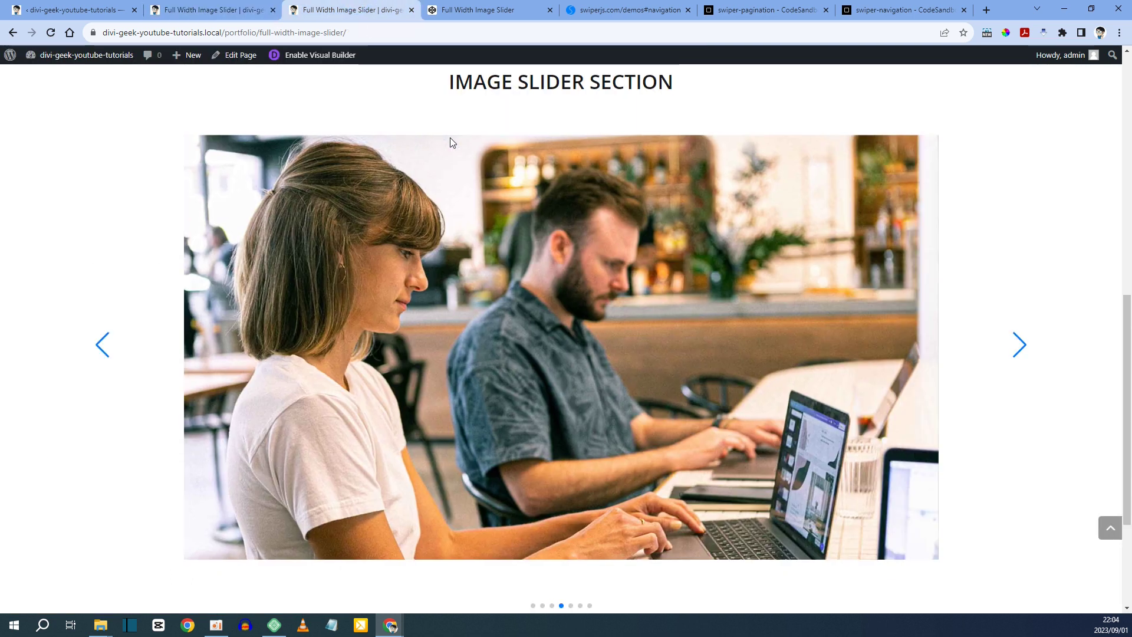
{"action": "key", "text": "F5"}
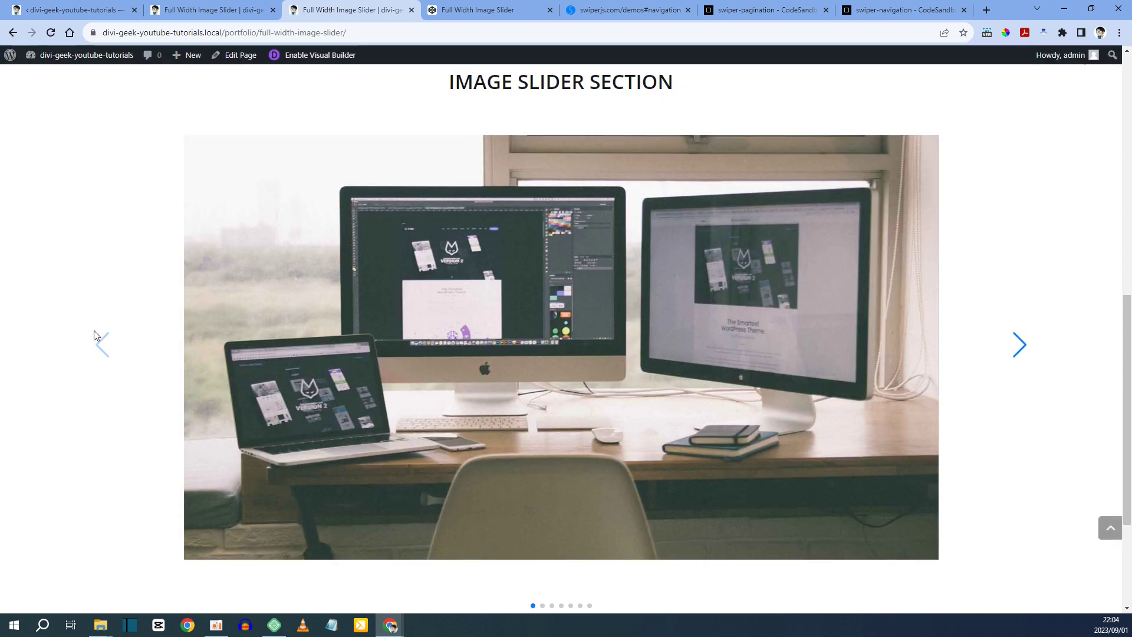
{"action": "left_click", "coordinate": [1019, 346]}
{"action": "left_click", "coordinate": [1019, 347]}
{"action": "left_click", "coordinate": [1020, 347]}
{"action": "left_click", "coordinate": [1020, 347]}
{"action": "left_click", "coordinate": [1020, 347]}
{"action": "left_click", "coordinate": [1021, 347]}
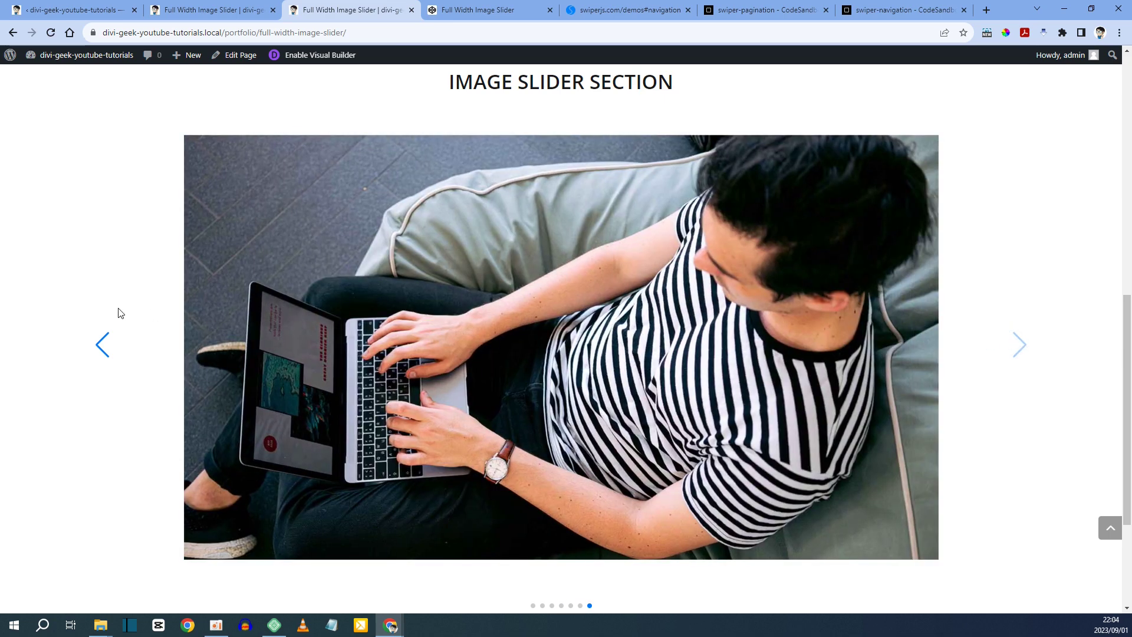
{"action": "left_click", "coordinate": [101, 340]}
{"action": "left_click", "coordinate": [102, 341]}
{"action": "left_click", "coordinate": [101, 341]}
{"action": "left_click", "coordinate": [102, 341]}
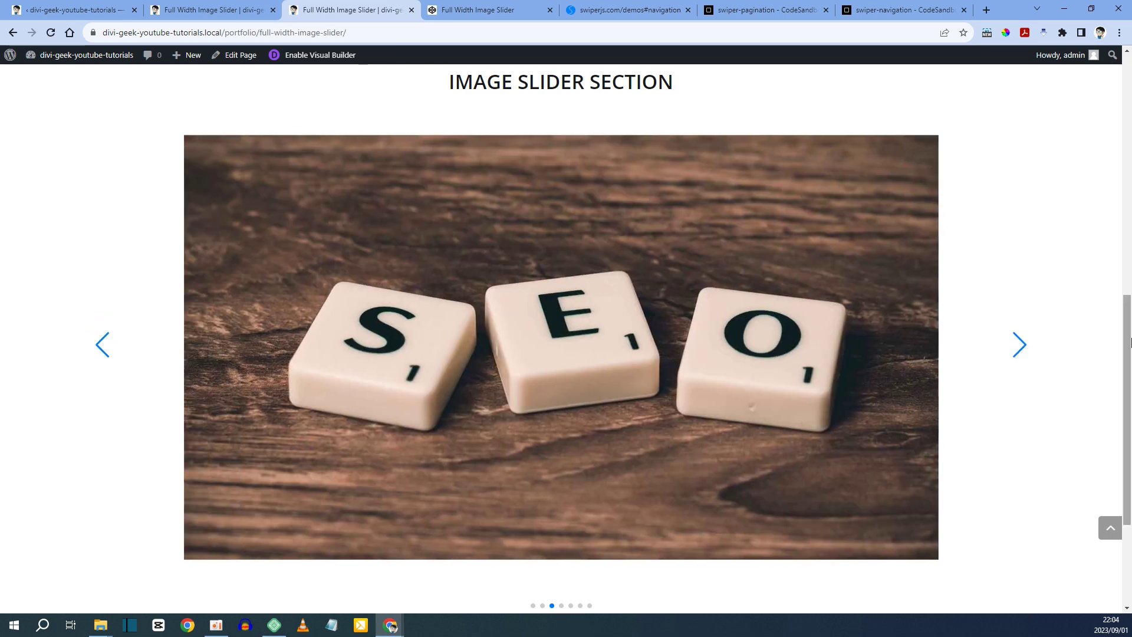
{"action": "left_click", "coordinate": [1020, 348]}
{"action": "left_click", "coordinate": [1020, 348]}
{"action": "left_click", "coordinate": [1020, 348]}
{"action": "left_click", "coordinate": [1020, 348]}
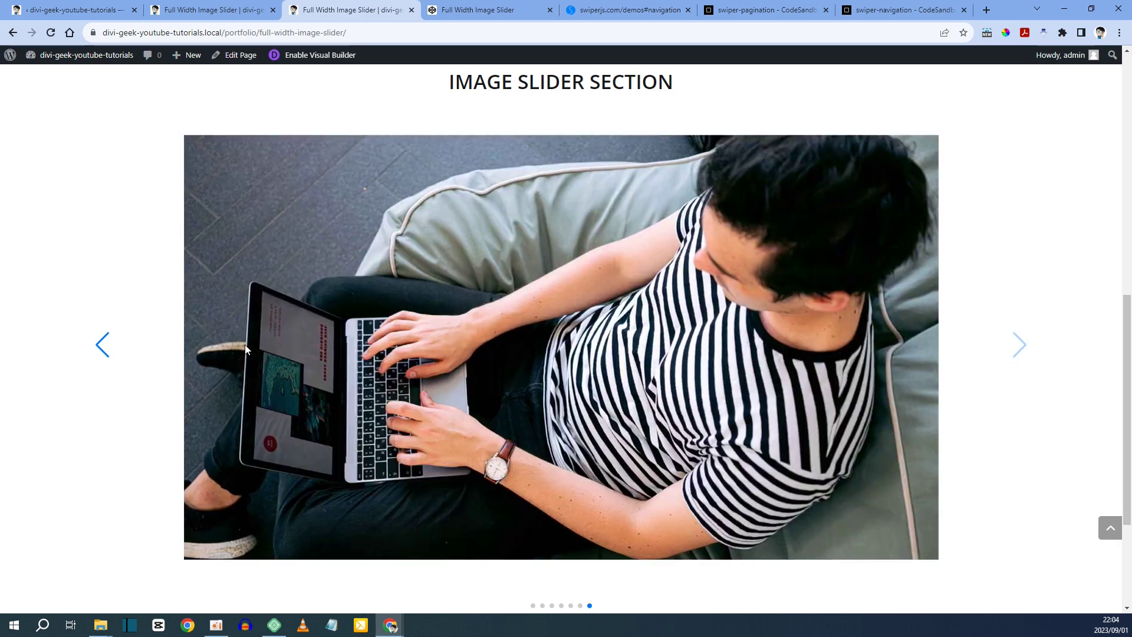
{"action": "left_click", "coordinate": [102, 346]}
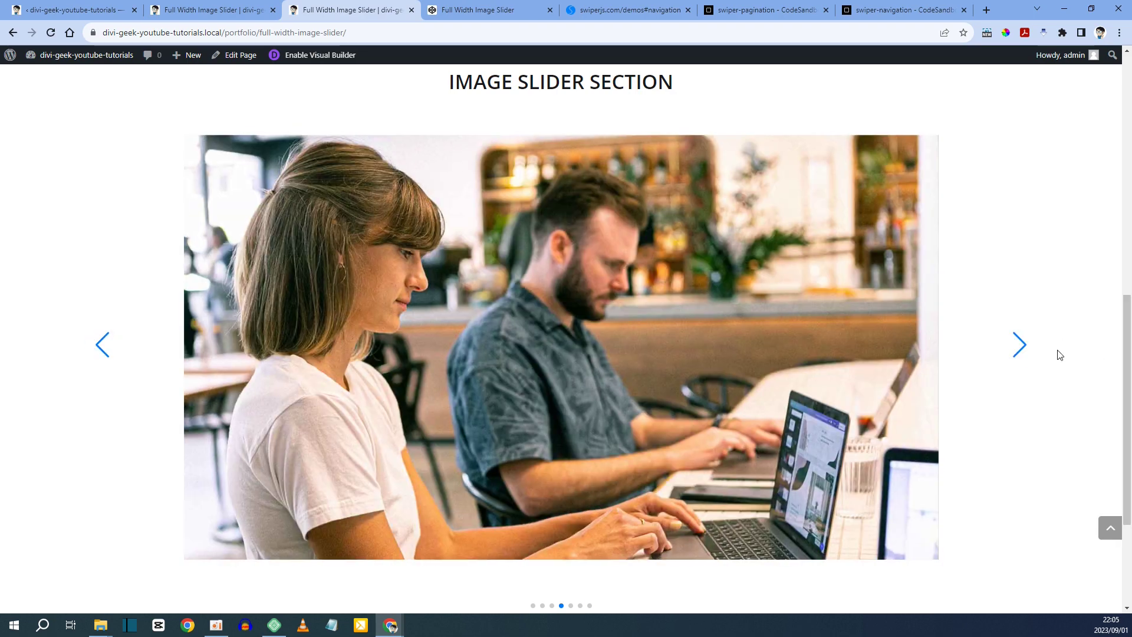
{"action": "left_click", "coordinate": [1018, 345]}
{"action": "left_click", "coordinate": [1018, 345]}
Step: Test the pagination dots below the slider by jumping to the third and fourth slides
{"action": "scroll", "coordinate": [1014, 352], "scroll_direction": "down", "scroll_amount": 2}
{"action": "scroll", "coordinate": [1014, 352], "scroll_direction": "down", "scroll_amount": 2}
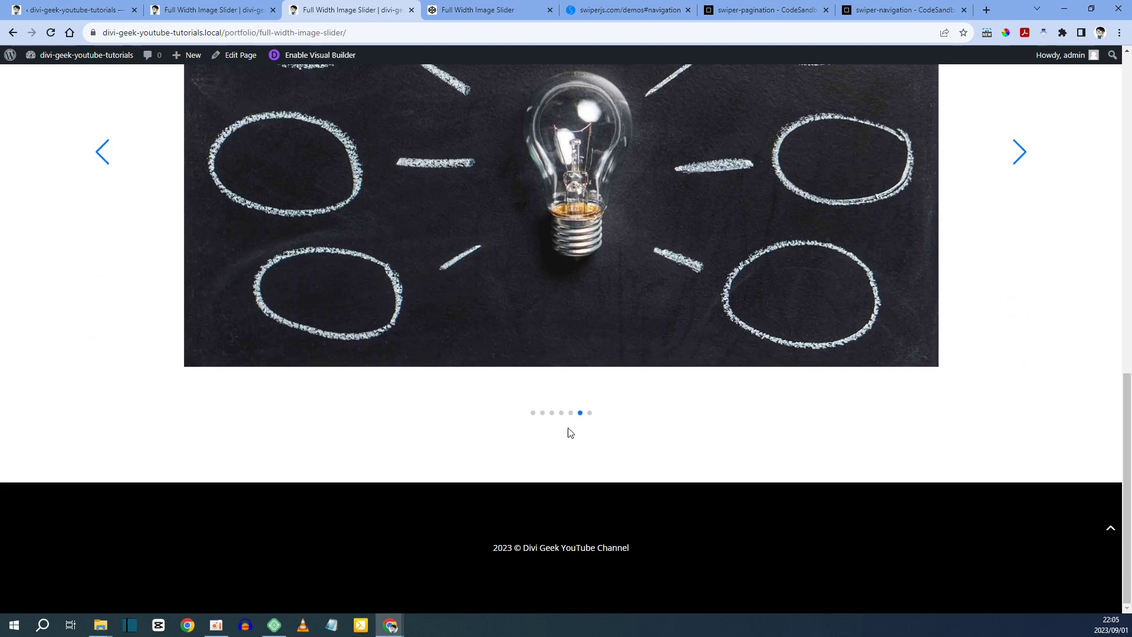
{"action": "left_click", "coordinate": [552, 412]}
{"action": "left_click", "coordinate": [560, 416]}
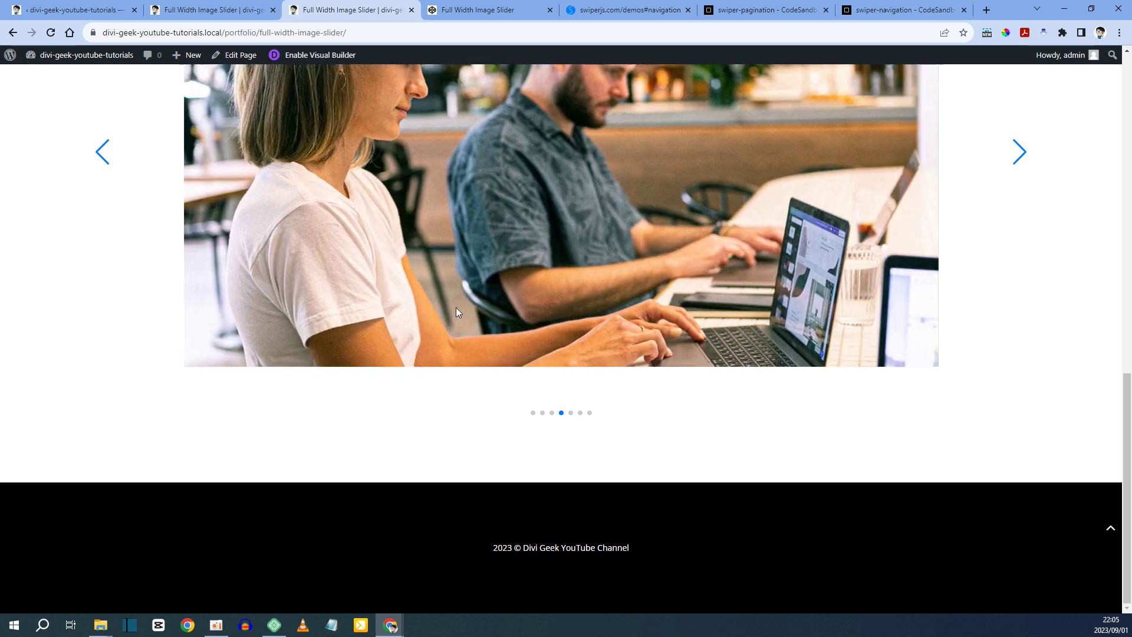
Step: Delete the autoplay block with its delay and pauseOnMouseEnter options from the SwiperJS JS snippet, and update the snippet
{"action": "left_click", "coordinate": [71, 10]}
{"action": "scroll", "coordinate": [302, 381], "scroll_direction": "down", "scroll_amount": 1}
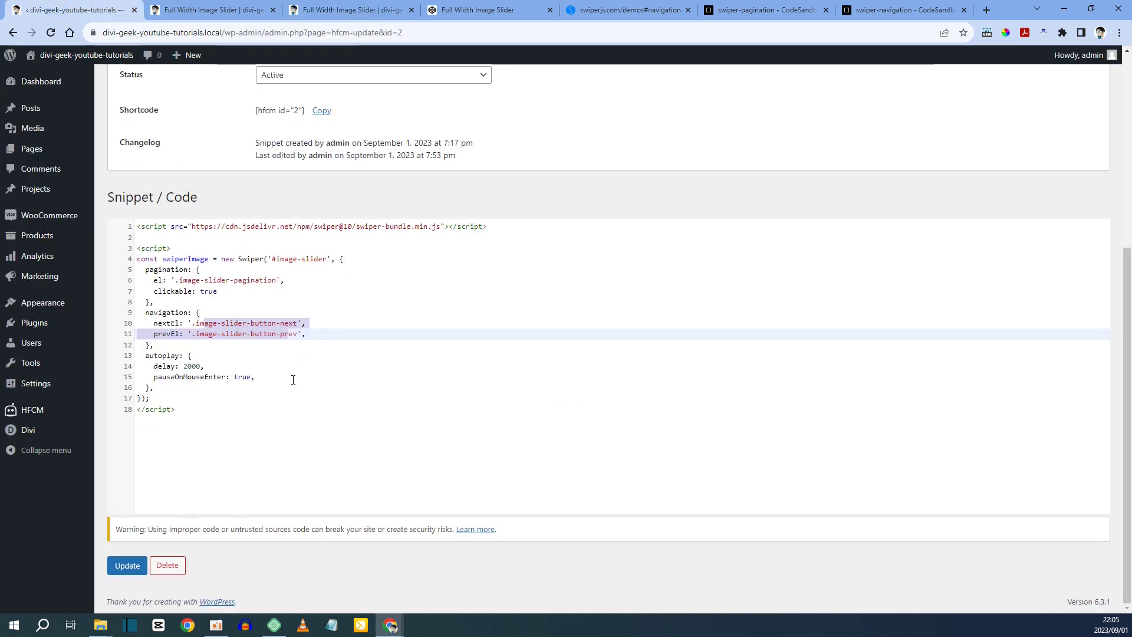
{"action": "left_click", "coordinate": [145, 357]}
{"action": "left_click_drag", "start_coordinate": [145, 356], "coordinate": [255, 377]}
{"action": "left_click", "coordinate": [166, 366]}
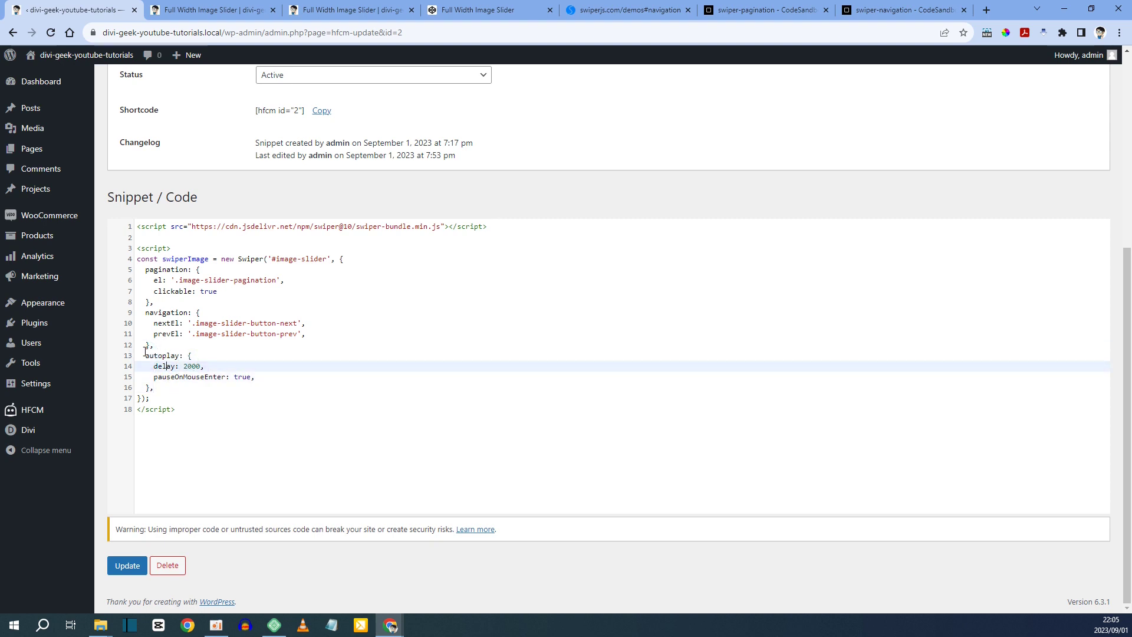
{"action": "left_click_drag", "start_coordinate": [147, 356], "coordinate": [166, 387]}
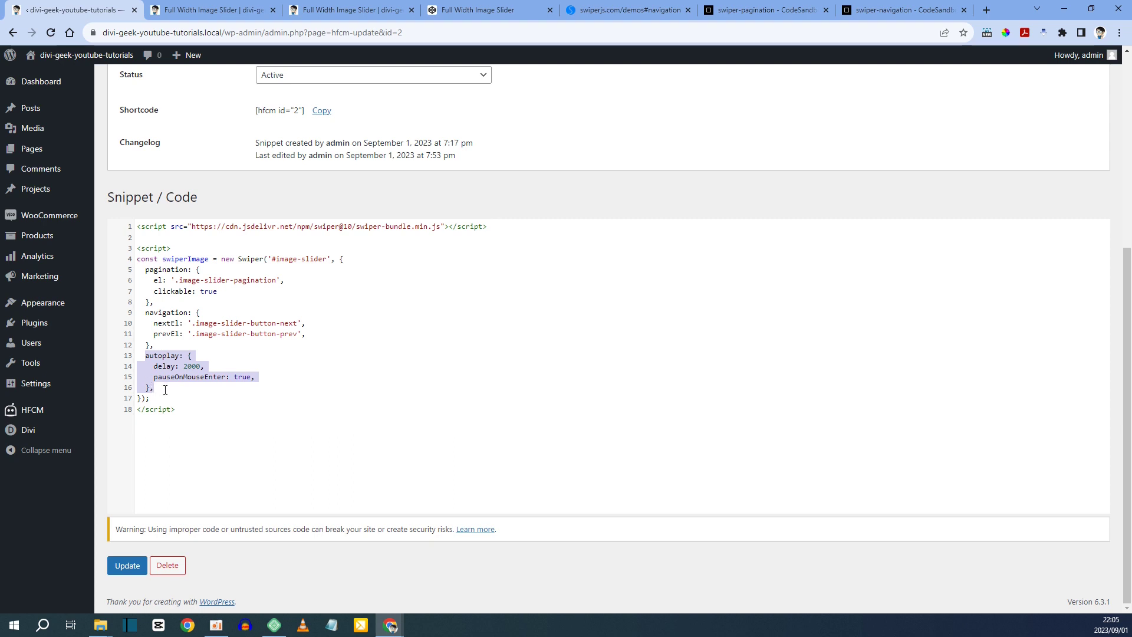
{"action": "key", "text": "BackSpace"}
{"action": "key", "text": "BackSpace"}
{"action": "key", "text": "BackSpace"}
{"action": "key", "text": "BackSpace"}
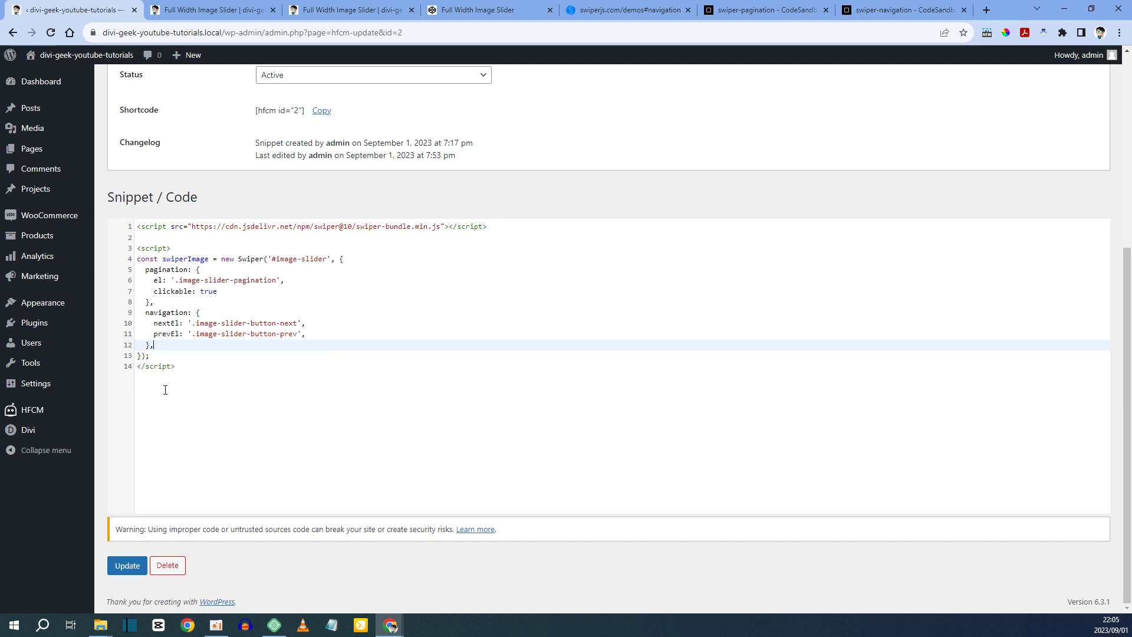
{"action": "left_click", "coordinate": [131, 571]}
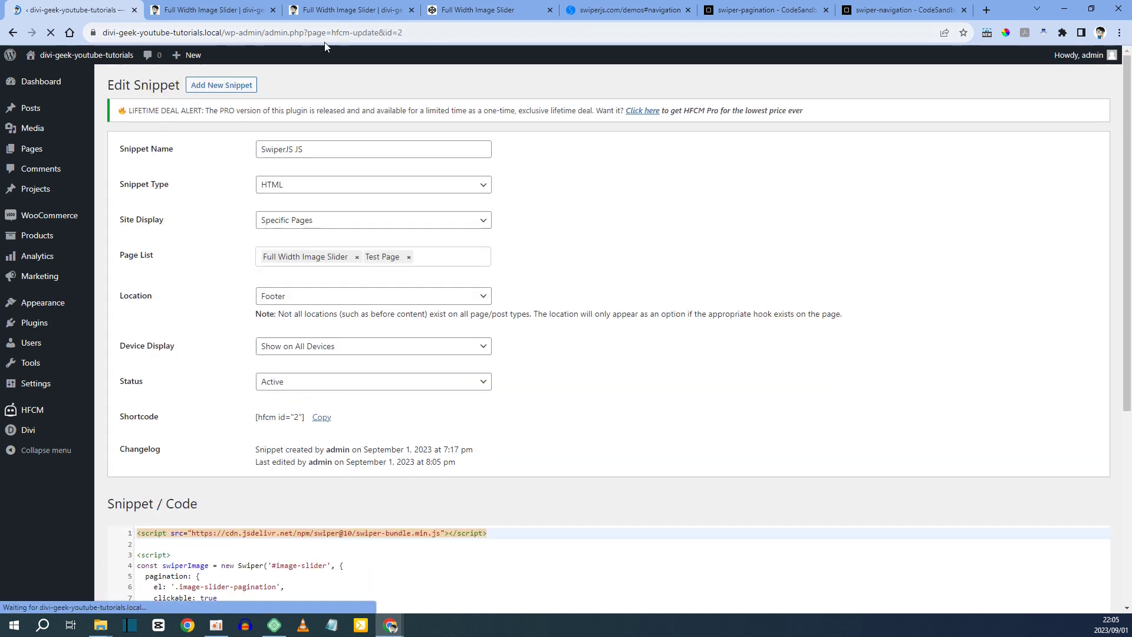
Step: Reload the live slider page to check the slider with autoplay removed
{"action": "left_click", "coordinate": [345, 5]}
{"action": "key", "text": "F5"}
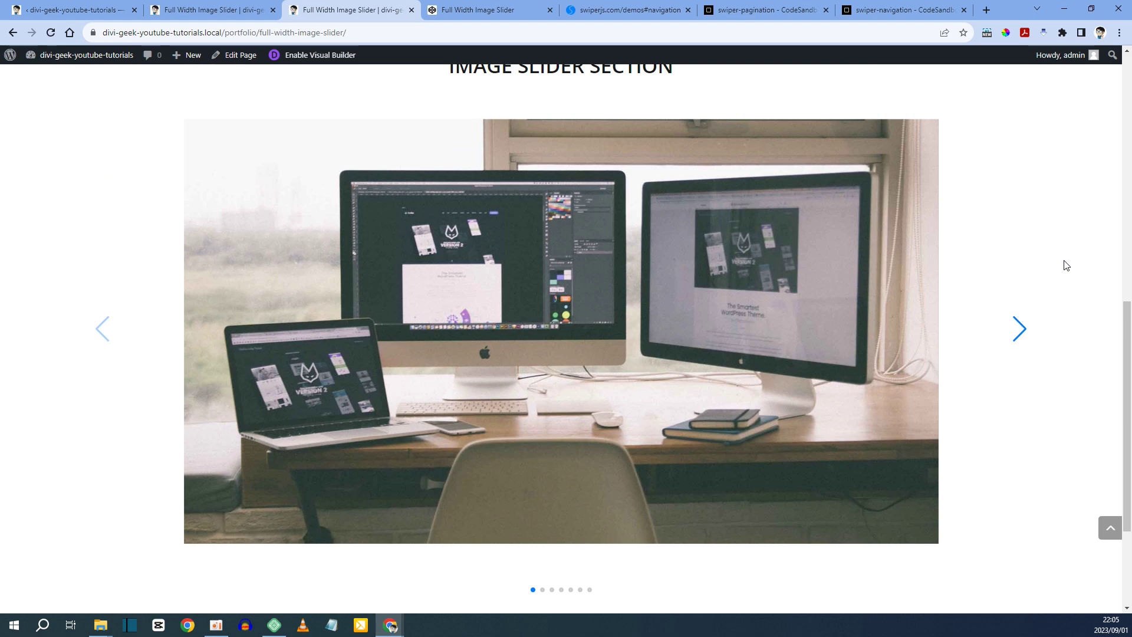
Step: Advance the live slider through several slides with the next arrow, and jump to the third slide with its pagination dot
{"action": "left_click", "coordinate": [1024, 331]}
{"action": "left_click", "coordinate": [1026, 333]}
{"action": "left_click", "coordinate": [1026, 333]}
{"action": "left_click", "coordinate": [1023, 330]}
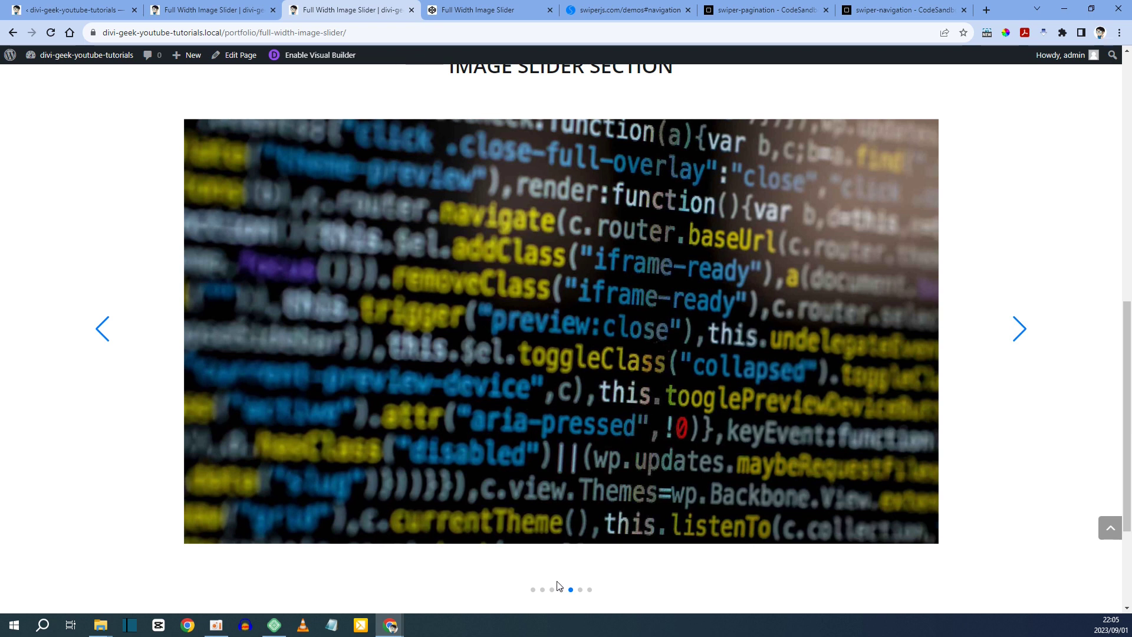
{"action": "left_click", "coordinate": [552, 590]}
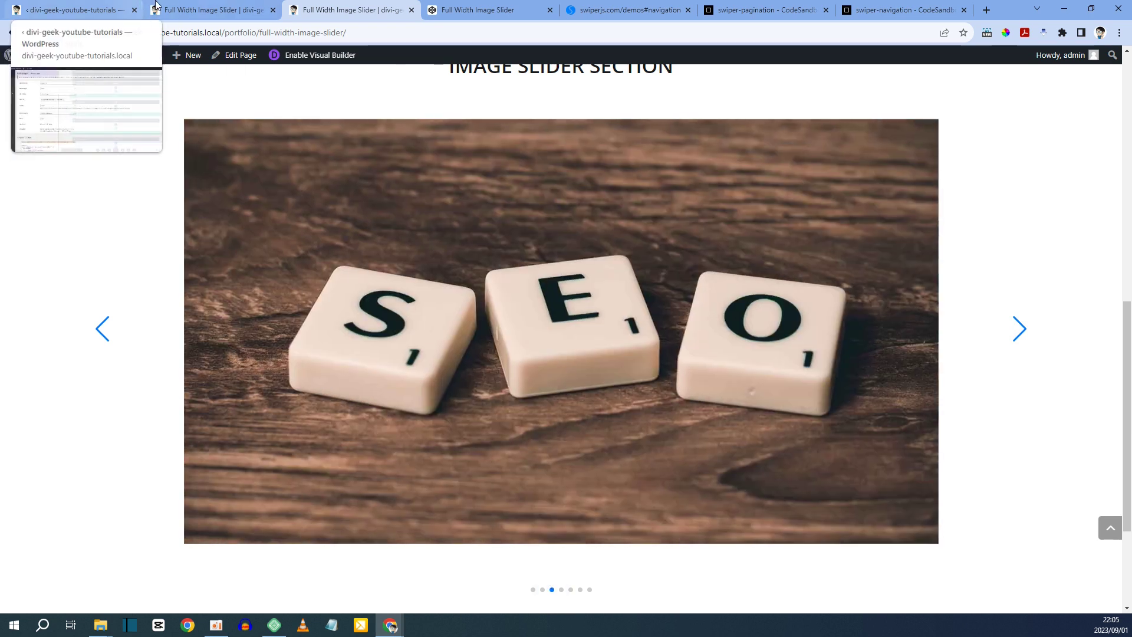
Step: Add an autoplay block with delay 3000 and pauseOnMouseEnter true after the navigation block in the SwiperJS JS snippet
{"action": "left_click", "coordinate": [70, 10]}
{"action": "scroll", "coordinate": [227, 419], "scroll_direction": "down", "scroll_amount": 2}
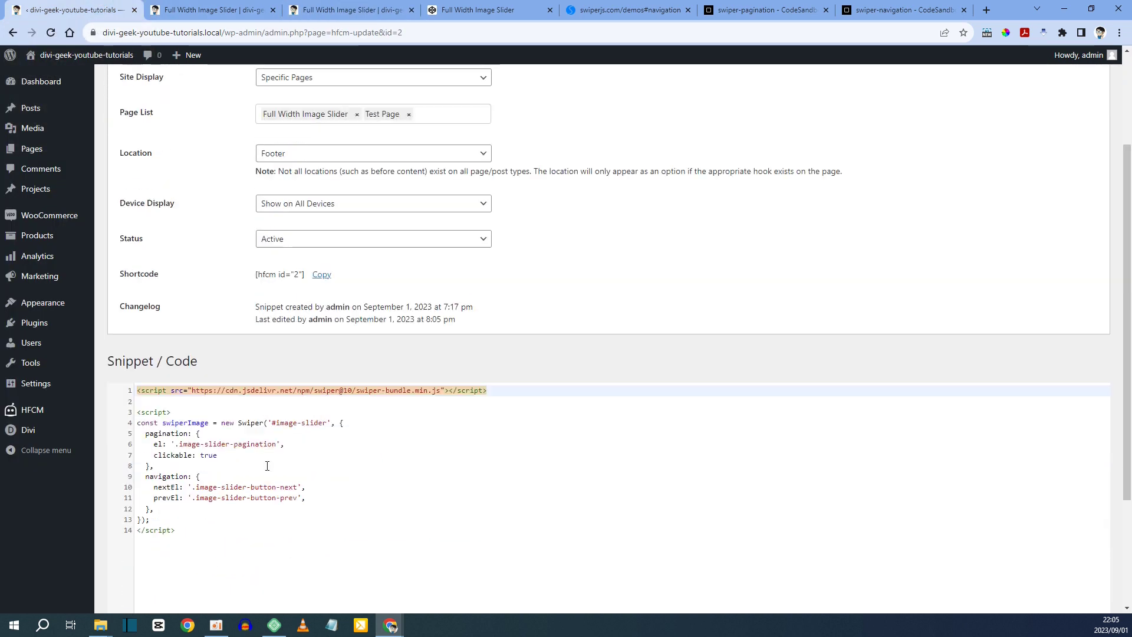
{"action": "left_click", "coordinate": [168, 476]}
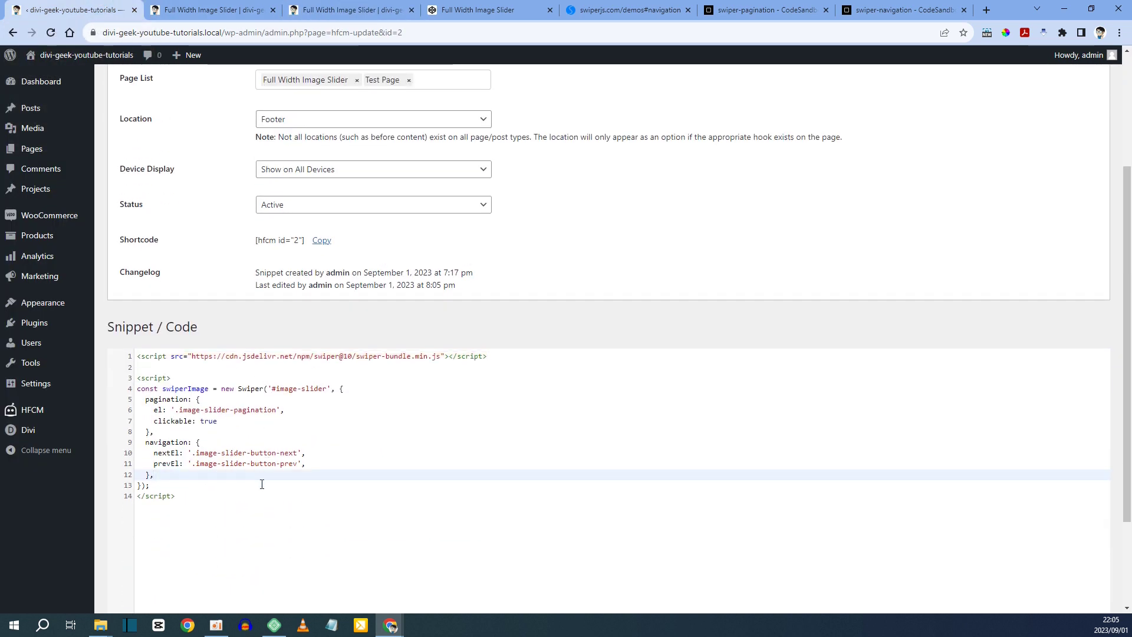
{"action": "key", "text": "Return"}
{"action": "type", "text": "autoplay: {     delay: 3000,     pauseOnMouseEnter: true,   },"}
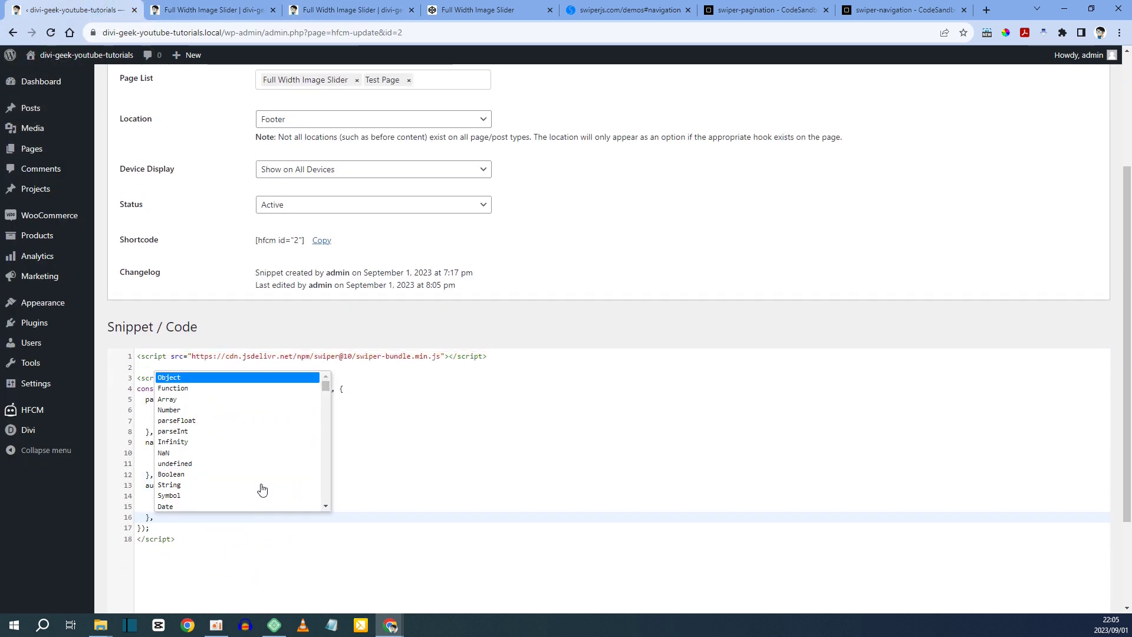
{"action": "left_click", "coordinate": [416, 484]}
Step: Update the snippet with an autoplay delay of 10000 and reload the live slider page
{"action": "left_click", "coordinate": [187, 497]}
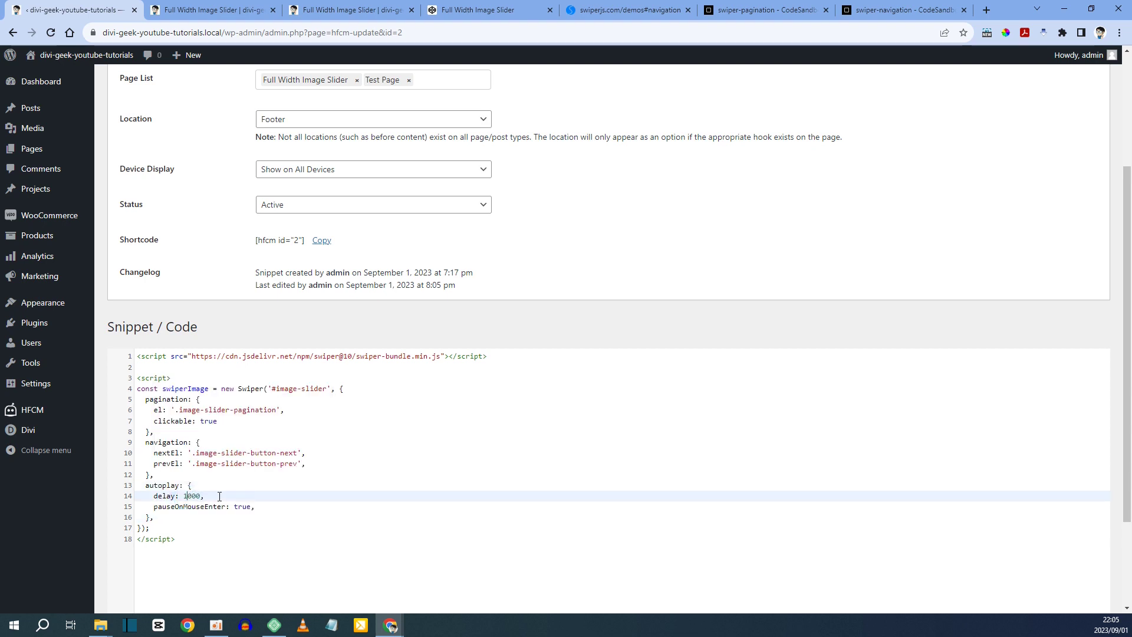
{"action": "scroll", "coordinate": [226, 497], "scroll_direction": "down", "scroll_amount": 2}
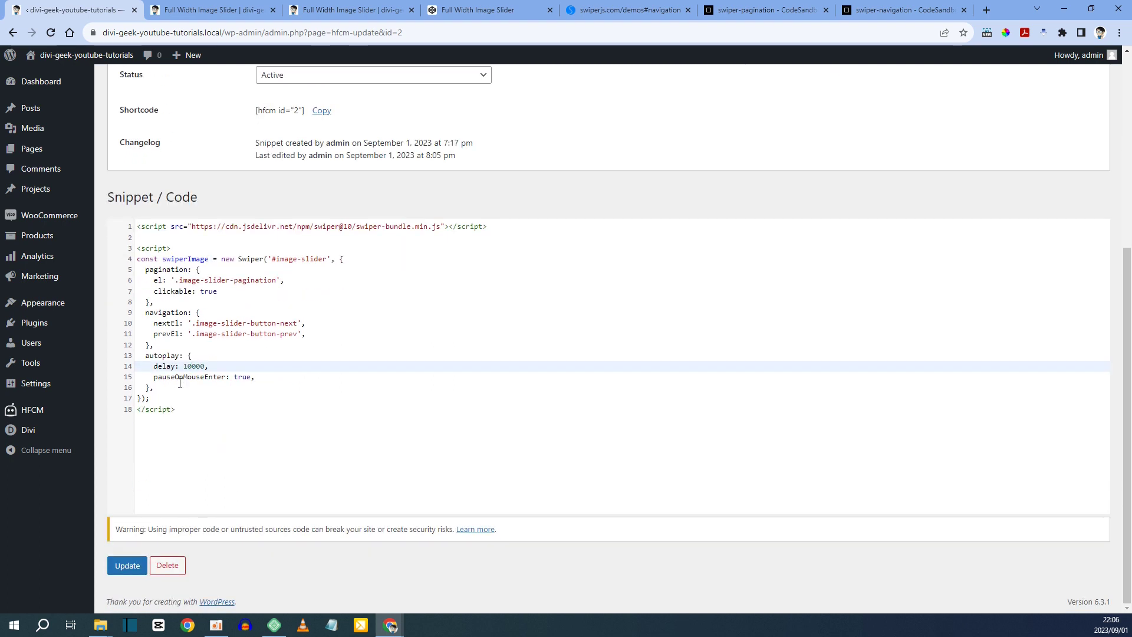
{"action": "double_click", "coordinate": [249, 376]}
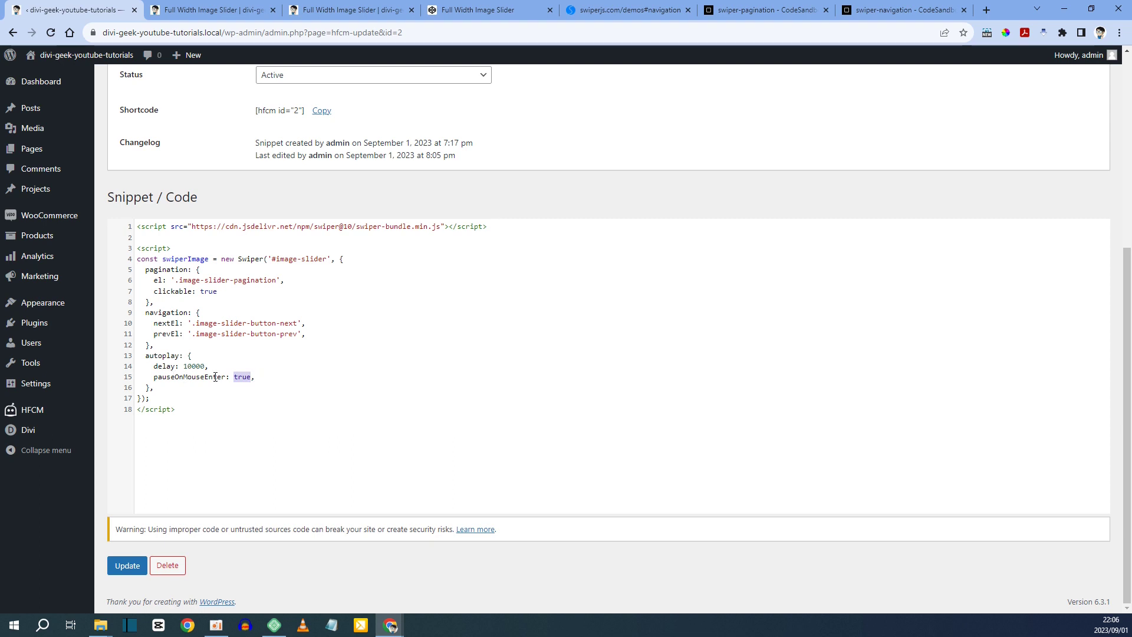
{"action": "left_click", "coordinate": [257, 381]}
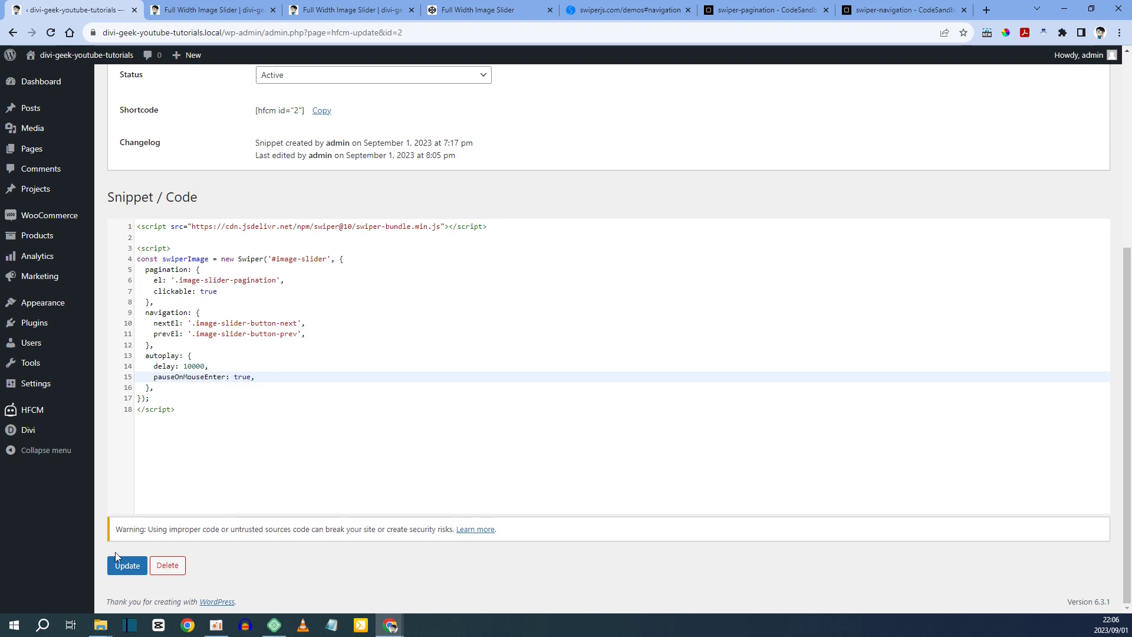
{"action": "left_click", "coordinate": [112, 570]}
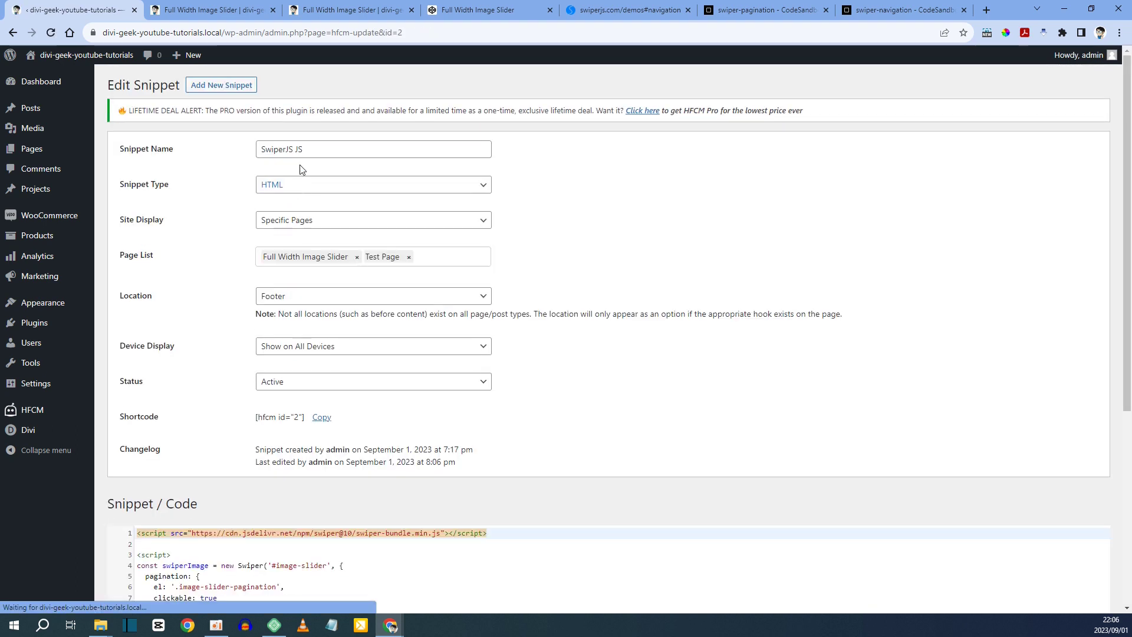
{"action": "left_click", "coordinate": [351, 10]}
{"action": "key", "text": "F5"}
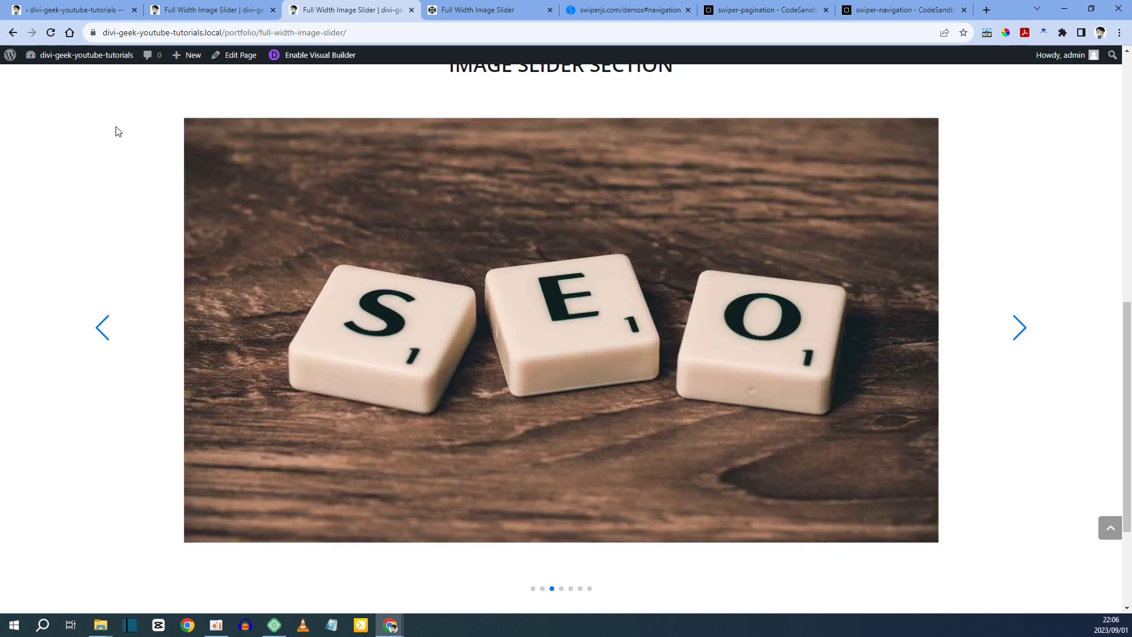
Step: Set the autoplay delay to 3000 in the SwiperJS JS snippet and update it
{"action": "left_click", "coordinate": [70, 14]}
{"action": "scroll", "coordinate": [264, 506], "scroll_direction": "down", "scroll_amount": 4}
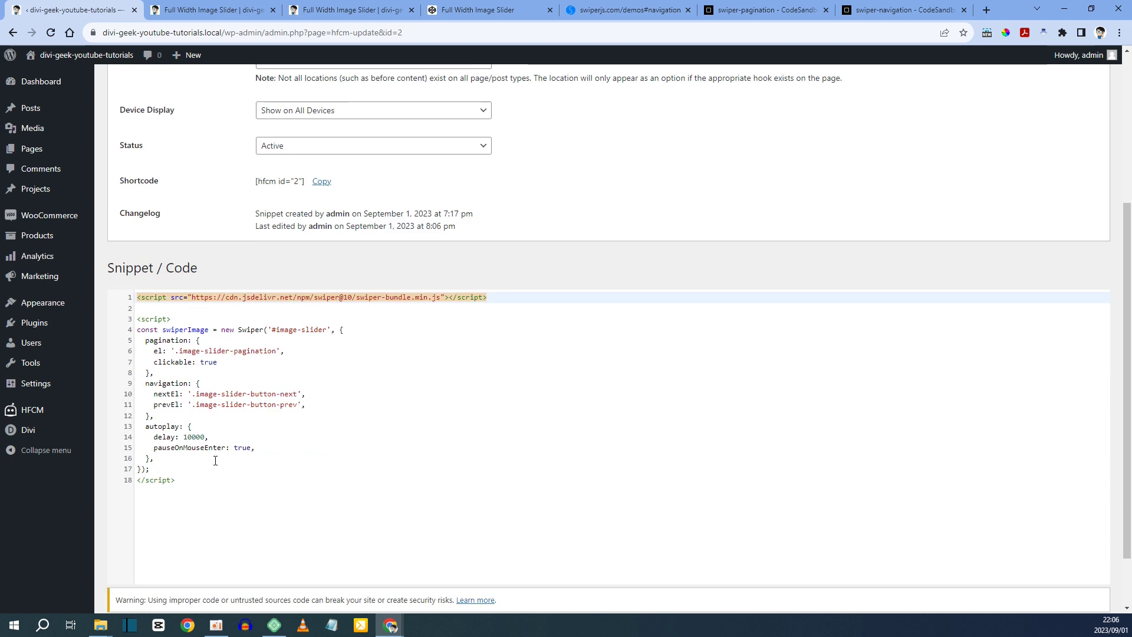
{"action": "left_click_drag", "start_coordinate": [192, 437], "coordinate": [185, 437]}
{"action": "type", "text": "5"}
{"action": "scroll", "coordinate": [188, 437], "scroll_direction": "down", "scroll_amount": 2}
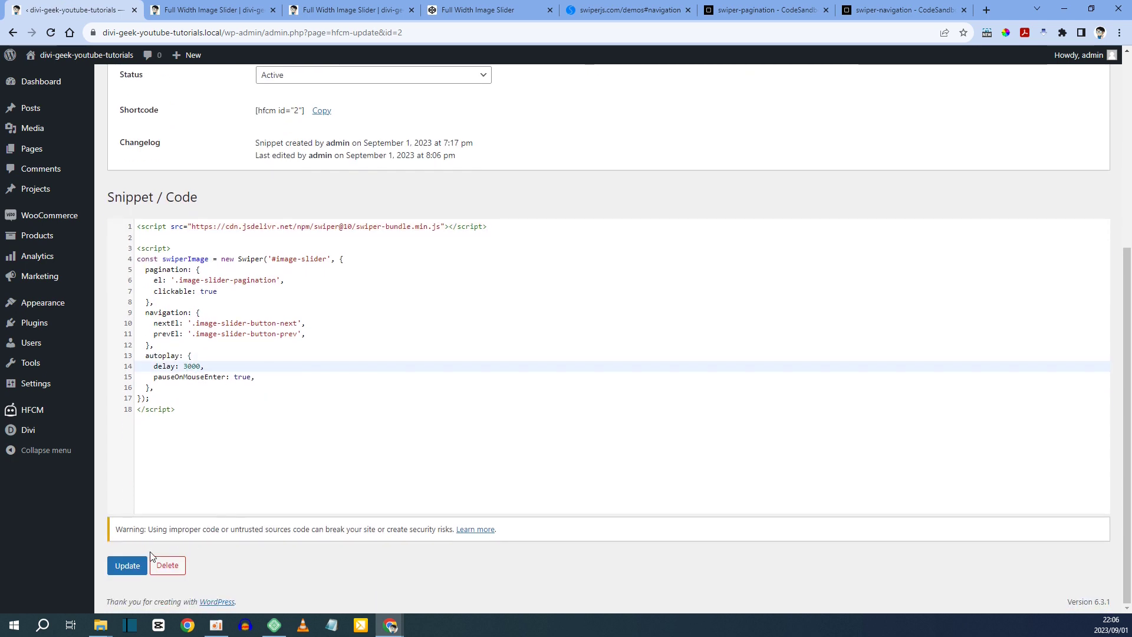
{"action": "left_click", "coordinate": [123, 563]}
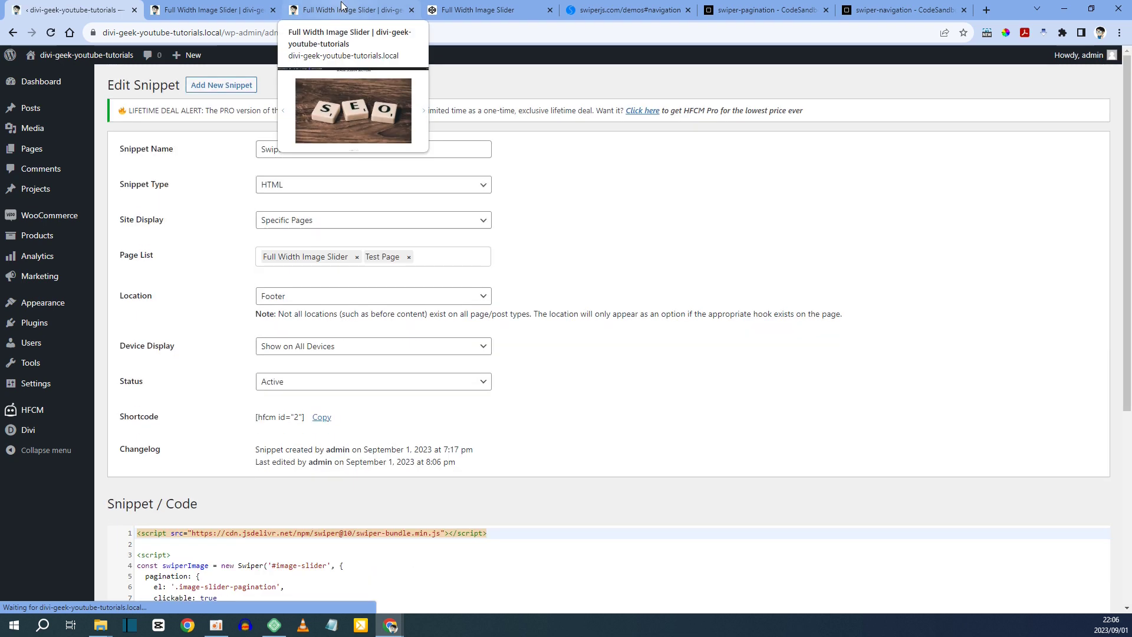
Step: Reload the live slider page and inspect it in the browser's device emulation at iPad size
{"action": "left_click", "coordinate": [342, 7]}
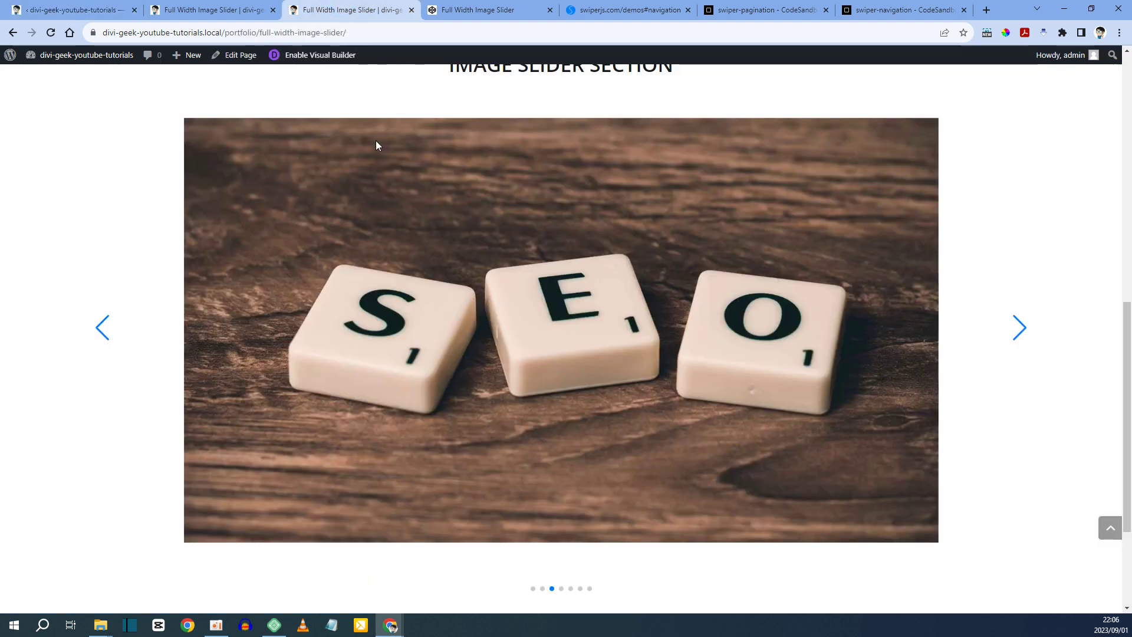
{"action": "key", "text": "F5"}
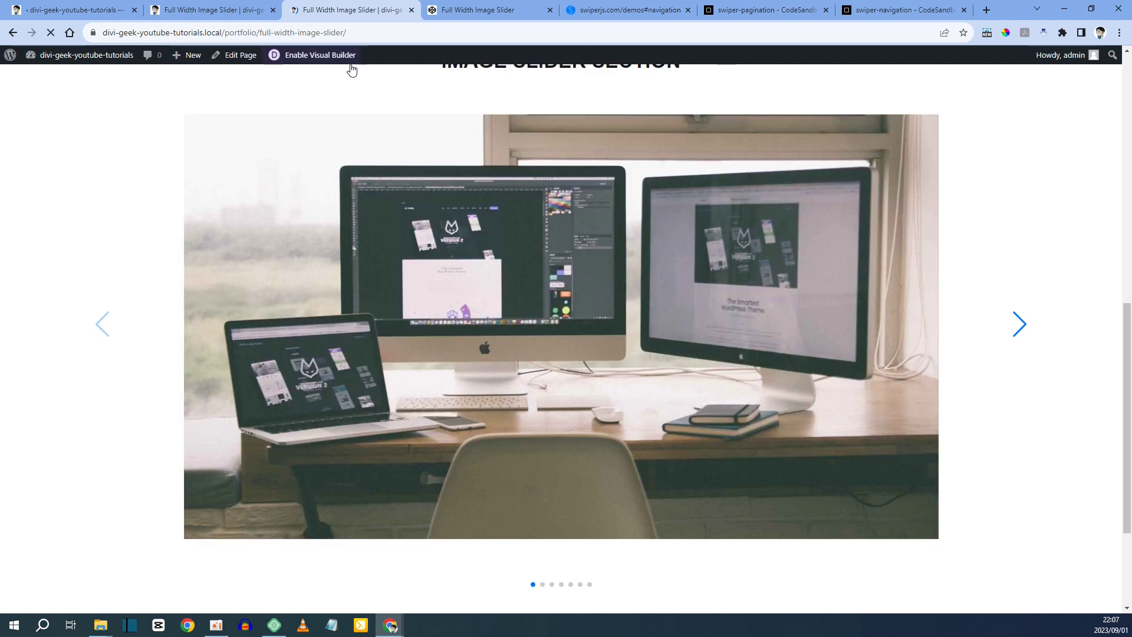
{"action": "right_click", "coordinate": [260, 112]}
{"action": "left_click", "coordinate": [295, 317]}
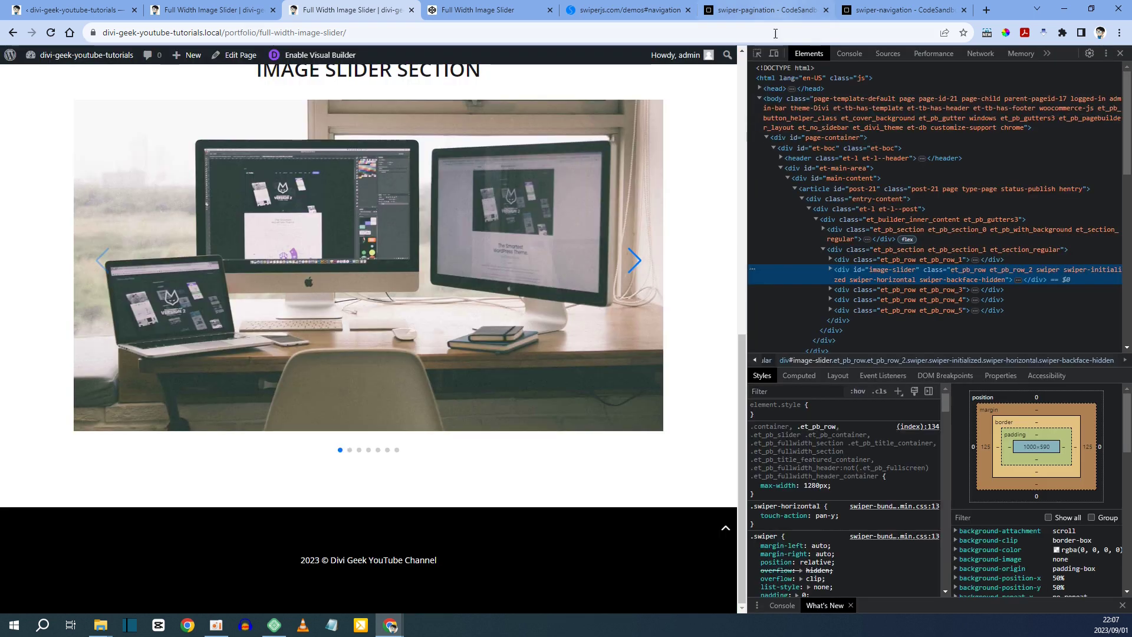
{"action": "left_click", "coordinate": [775, 53]}
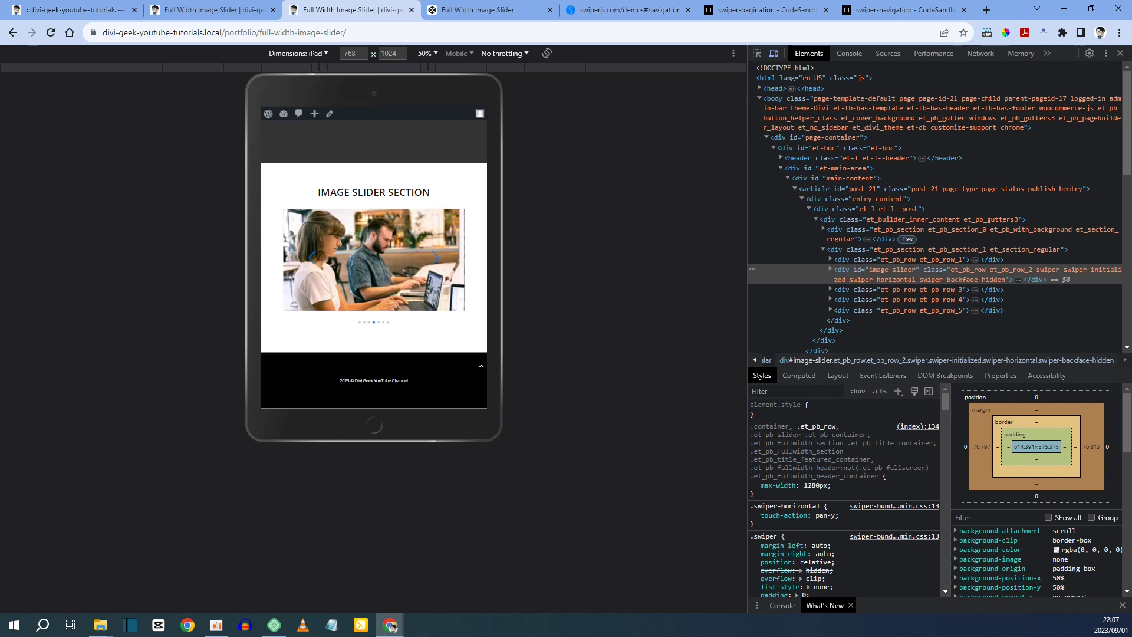
Step: Test the next and previous arrows over the slider image in the iPad preview
{"action": "left_click", "coordinate": [435, 257]}
{"action": "left_click", "coordinate": [312, 257]}
{"action": "left_click", "coordinate": [312, 257]}
{"action": "left_click", "coordinate": [312, 258]}
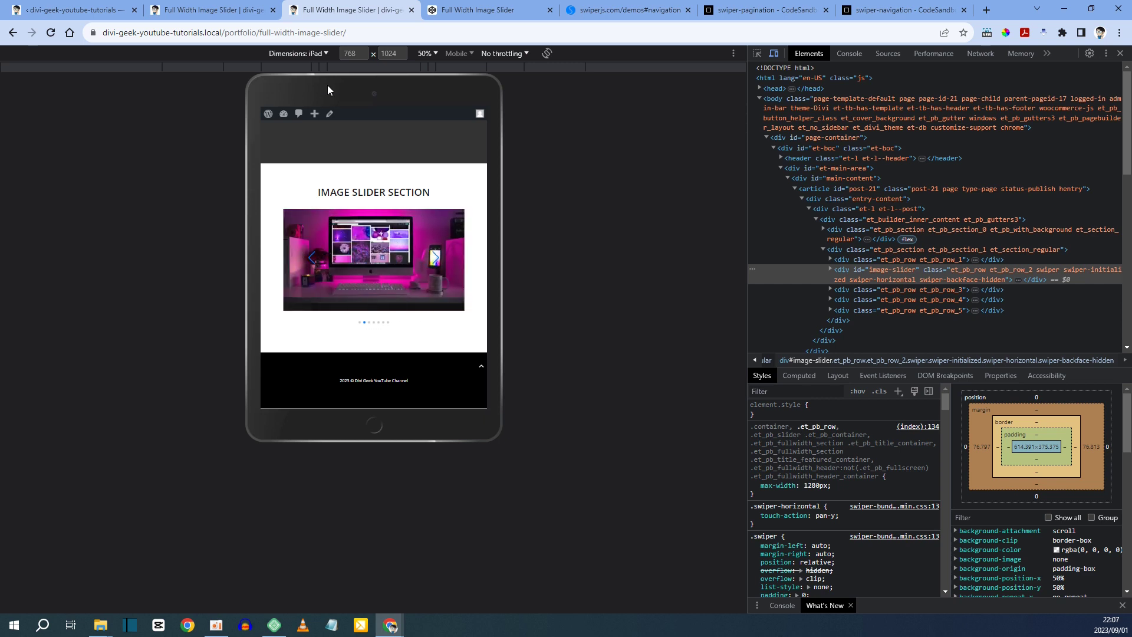
Step: In the Divi builder, set the next arrow row's tablet horizontal offset to 0px
{"action": "left_click", "coordinate": [244, 9]}
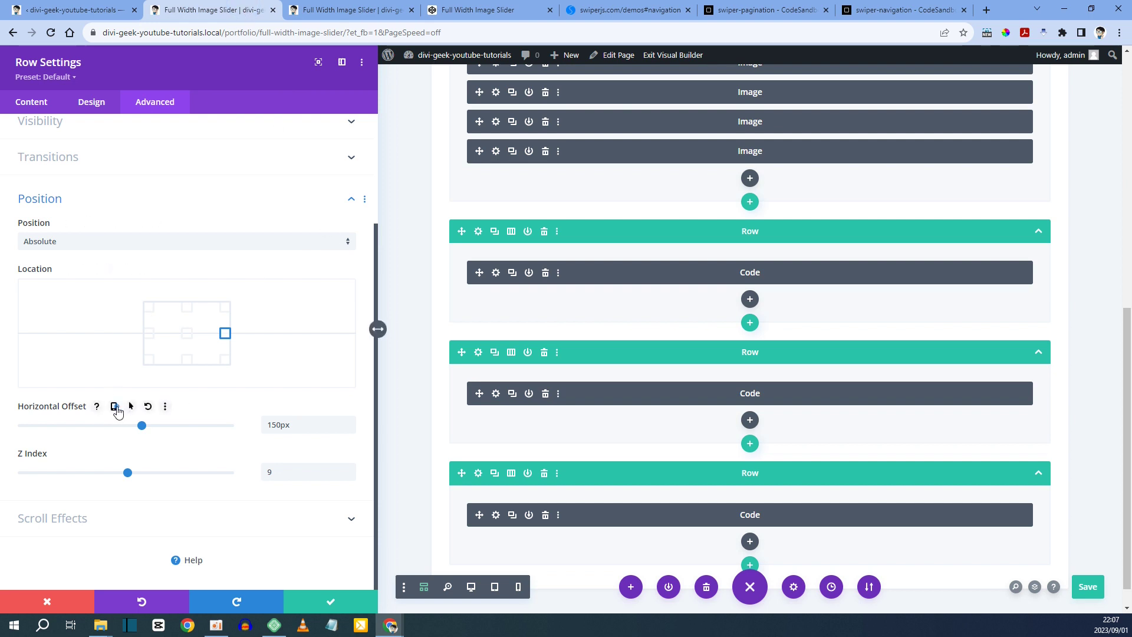
{"action": "left_click", "coordinate": [115, 407]}
{"action": "left_click", "coordinate": [186, 429]}
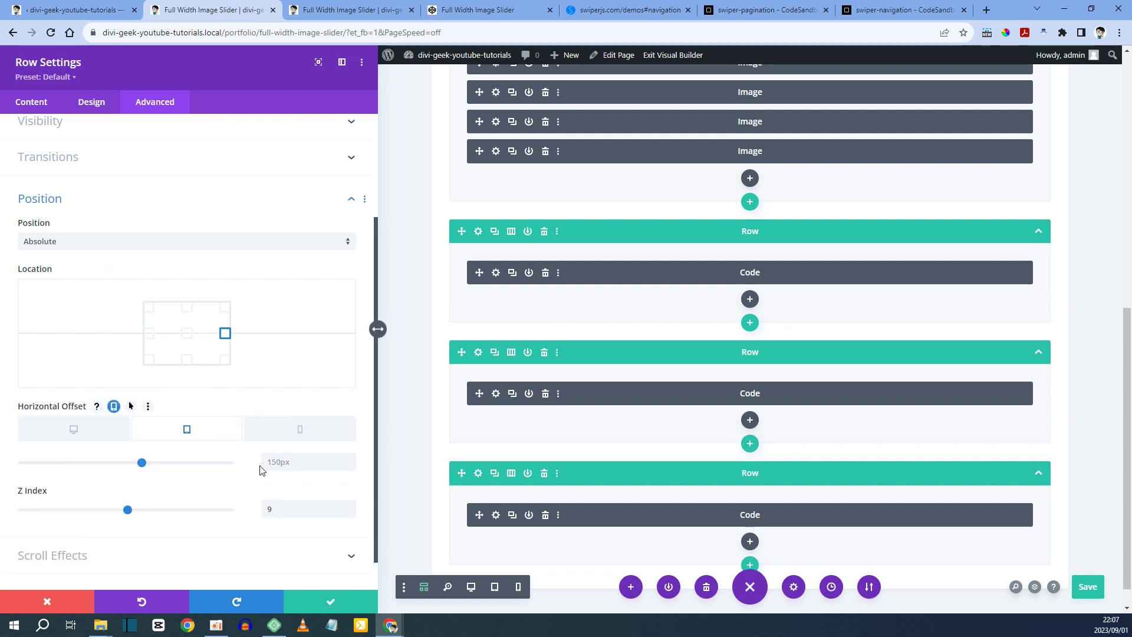
{"action": "left_click", "coordinate": [301, 461]}
{"action": "type", "text": "0"}
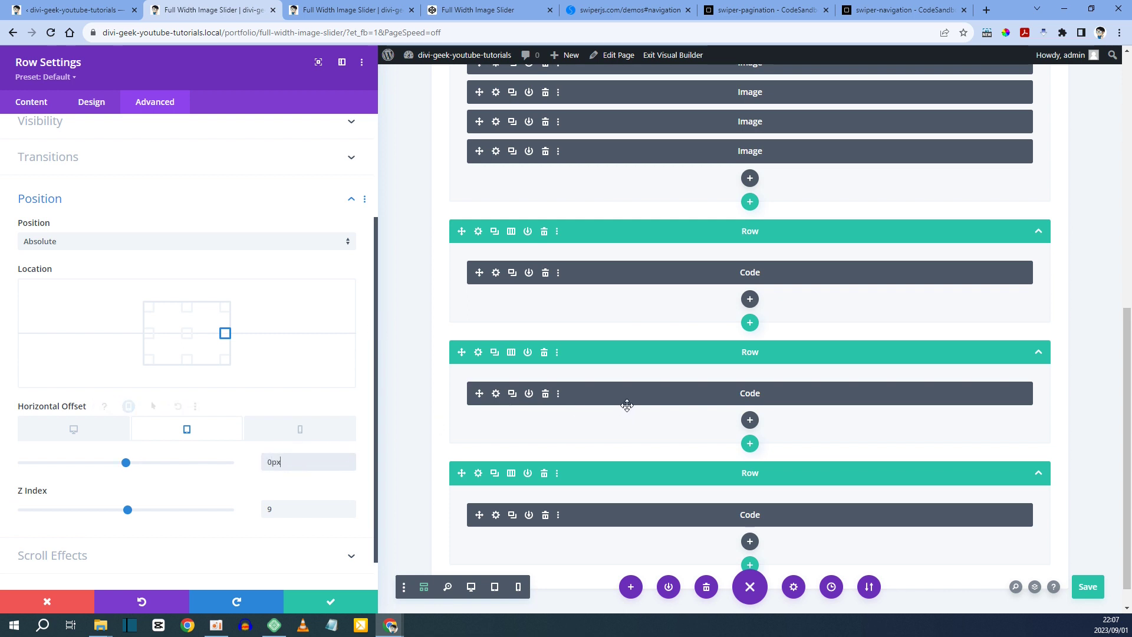
Step: Set the previous arrow row's tablet horizontal offset to 0px and save the page
{"action": "left_click", "coordinate": [478, 352]}
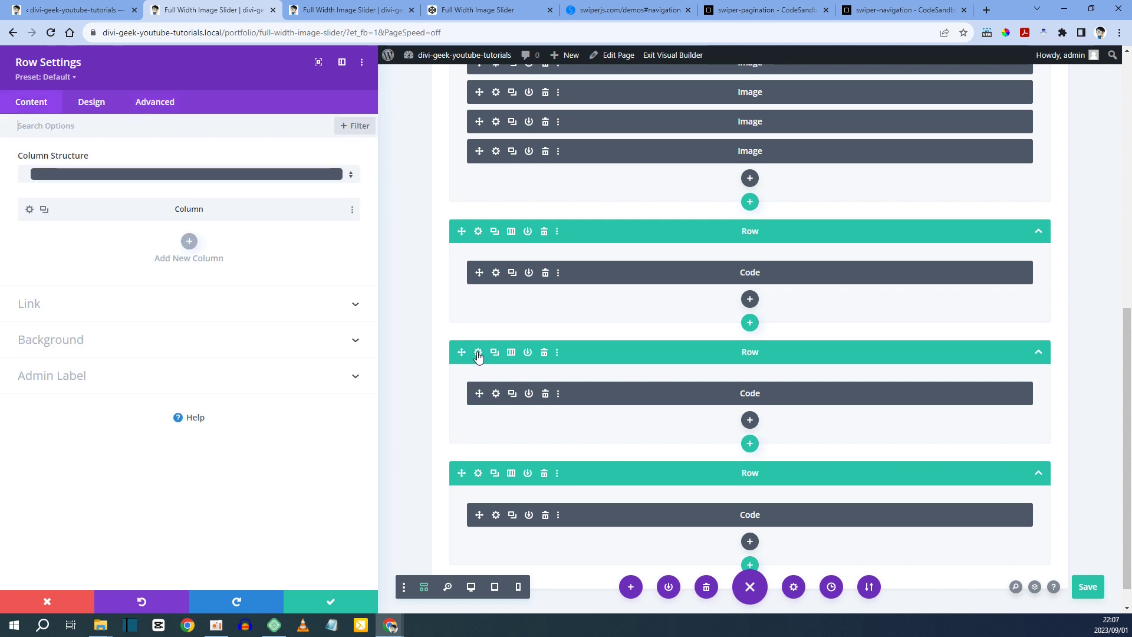
{"action": "left_click", "coordinate": [153, 101]}
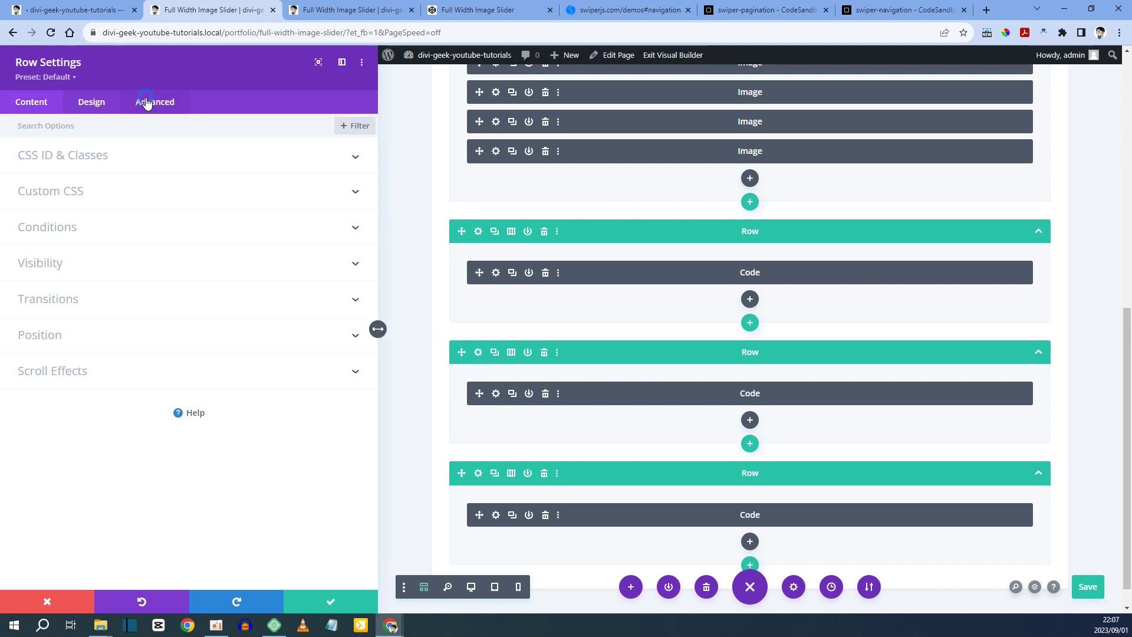
{"action": "left_click", "coordinate": [58, 333]}
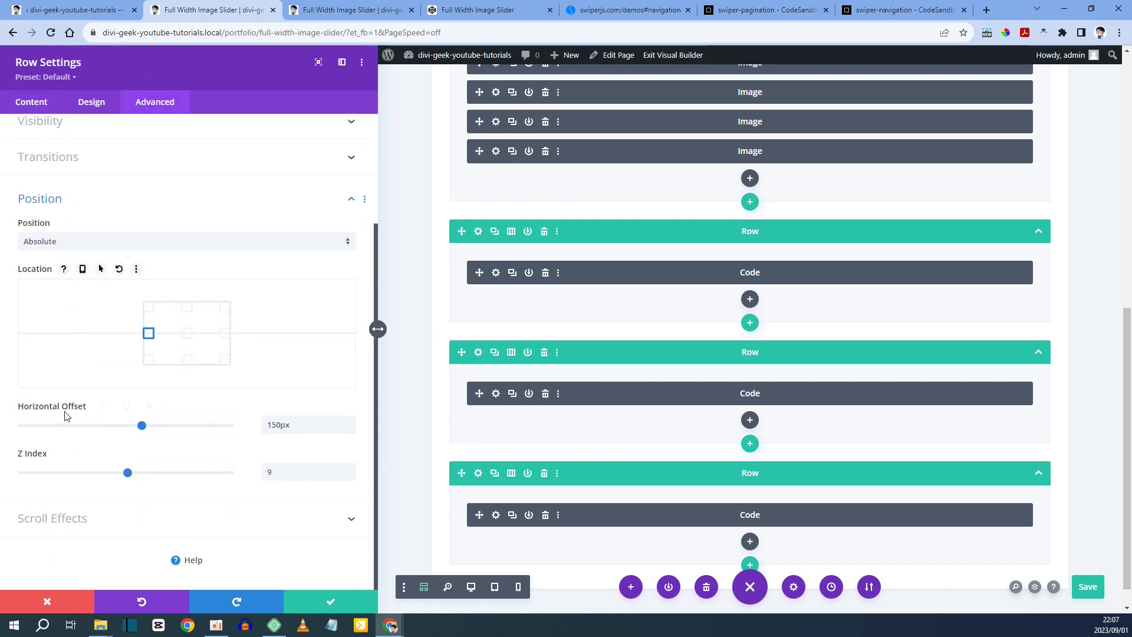
{"action": "left_click", "coordinate": [114, 406]}
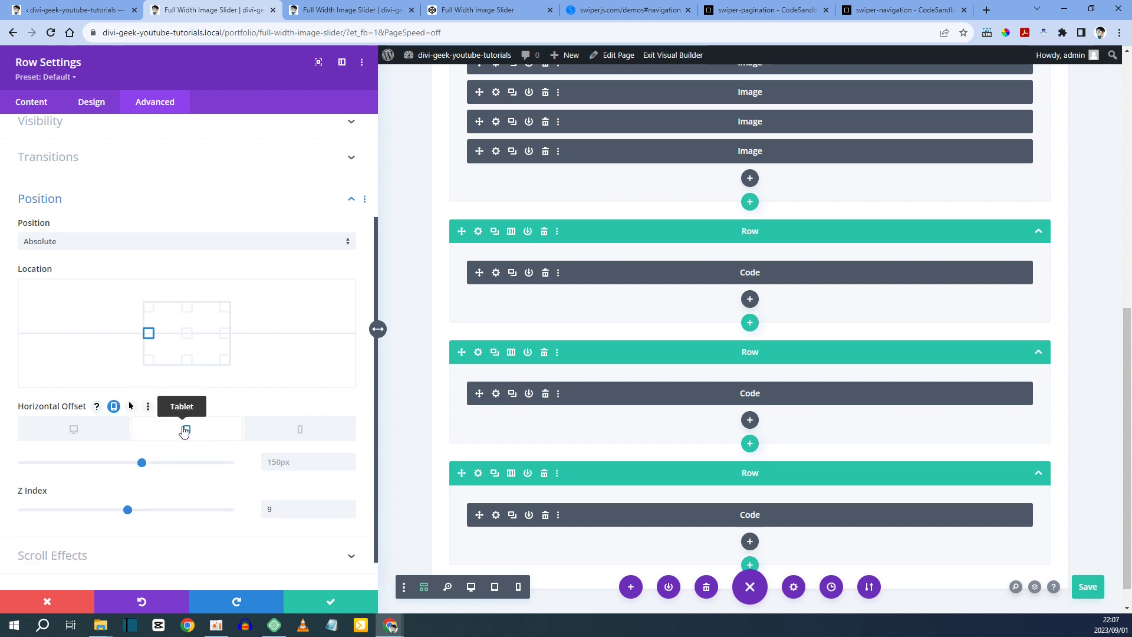
{"action": "left_click", "coordinate": [273, 461]}
{"action": "type", "text": "0"}
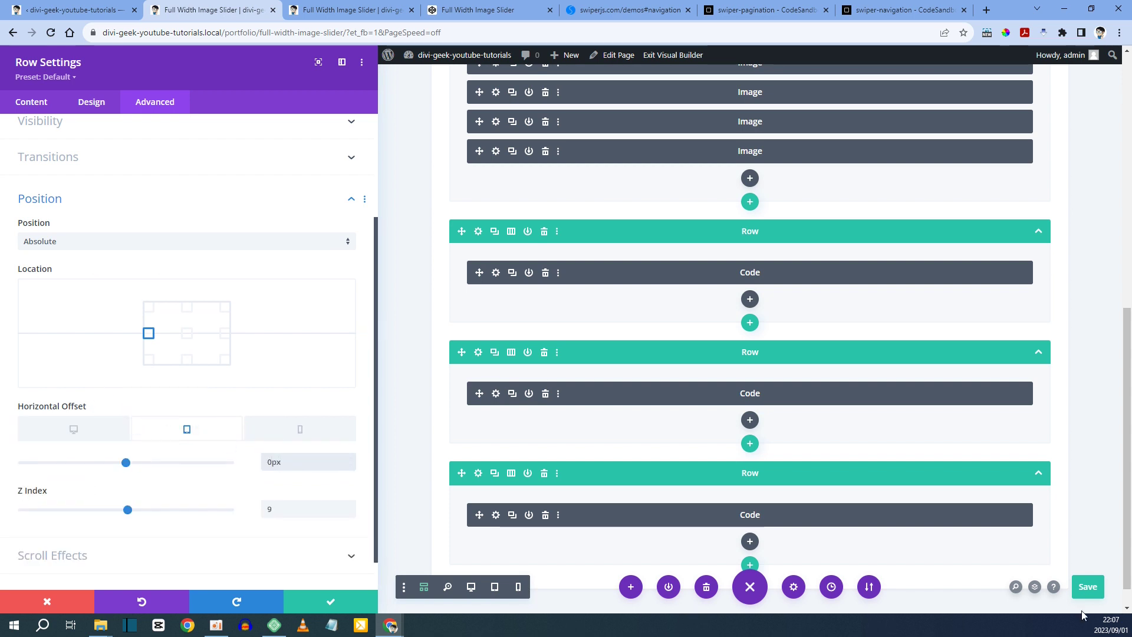
{"action": "left_click", "coordinate": [1085, 585]}
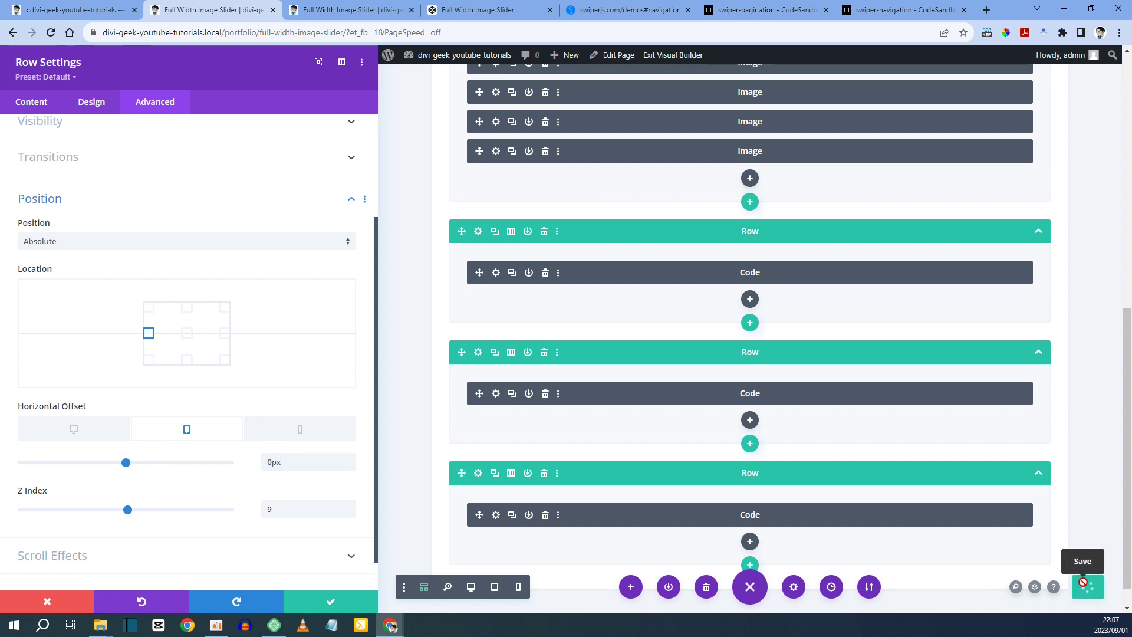
Step: Reload the live slider page in the iPad preview and show it at 100% zoom
{"action": "left_click", "coordinate": [307, 9]}
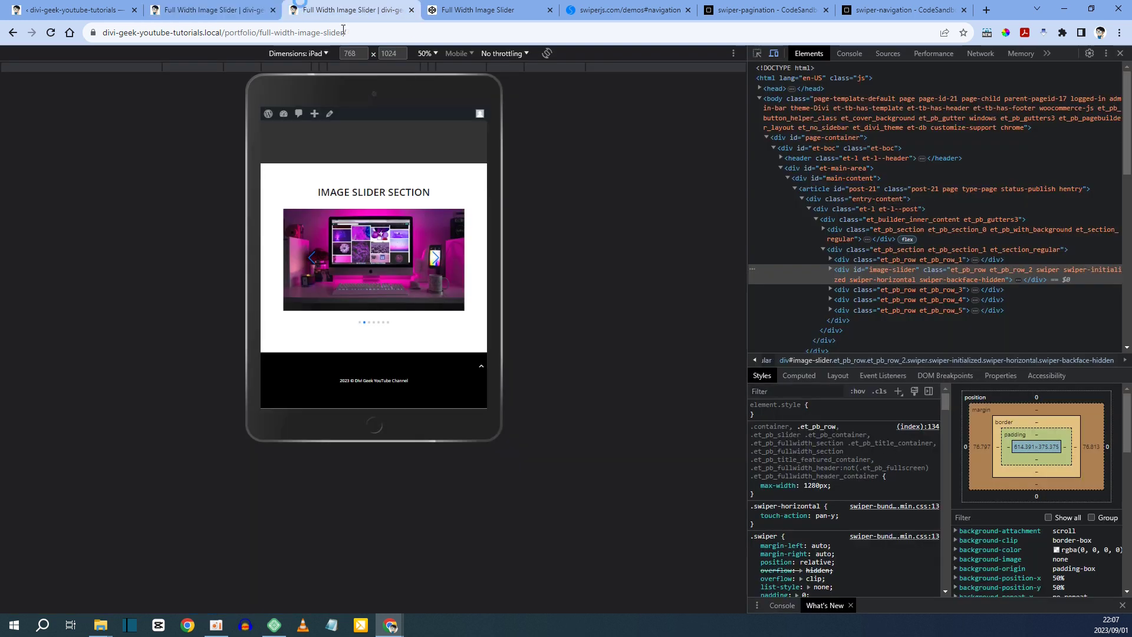
{"action": "key", "text": "ctrl+r"}
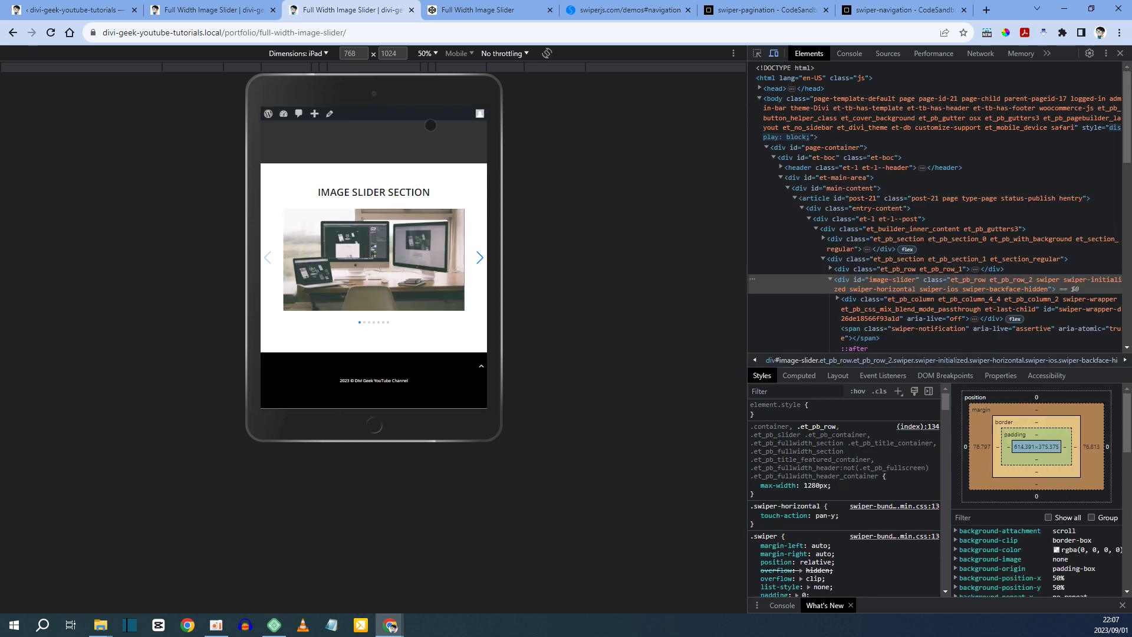
{"action": "left_click", "coordinate": [435, 54]}
{"action": "left_click", "coordinate": [445, 99]}
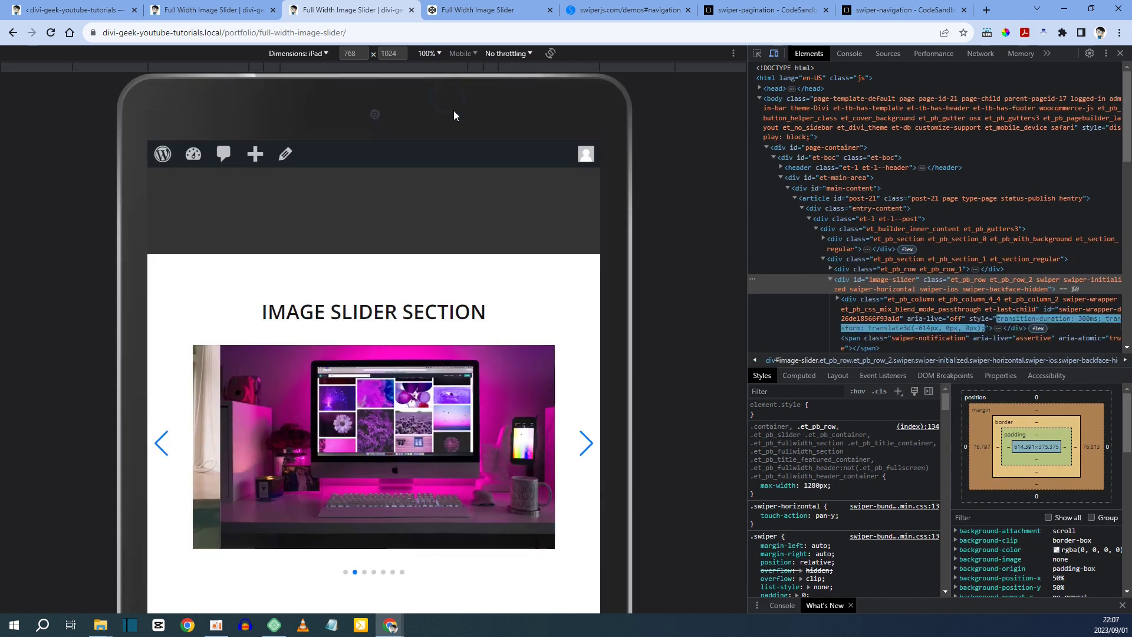
Step: Move forward and back through the slides with the repositioned arrows in the iPad preview
{"action": "left_click", "coordinate": [585, 443]}
{"action": "left_click", "coordinate": [585, 444]}
{"action": "left_click", "coordinate": [586, 444]}
{"action": "left_click", "coordinate": [585, 444]}
{"action": "left_click", "coordinate": [161, 443]}
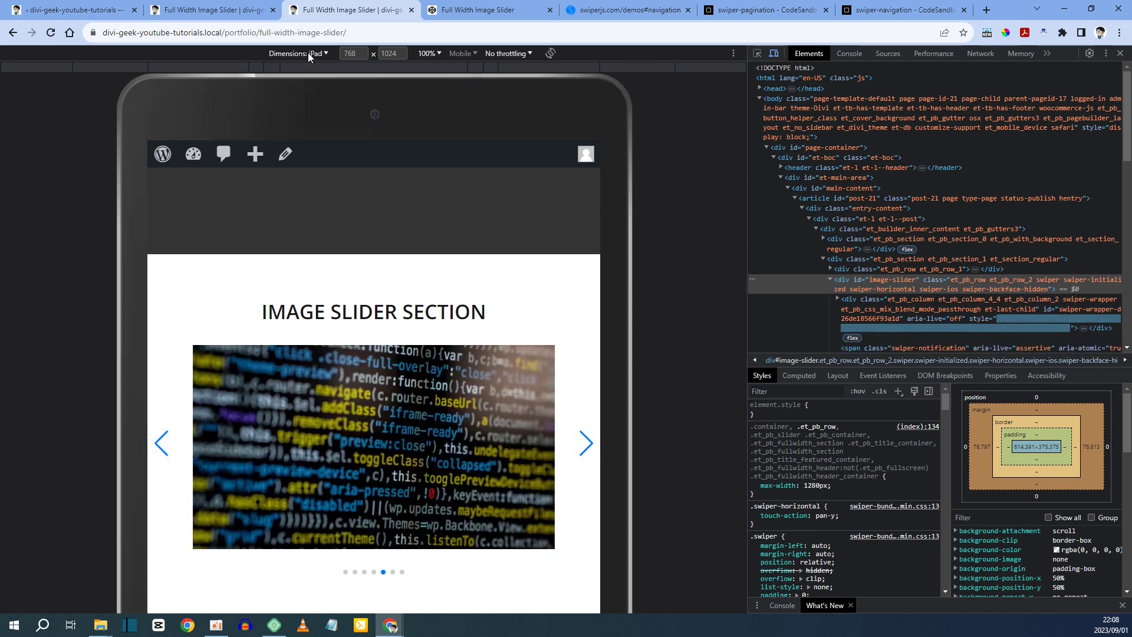
Step: Change the preview device to iPhone 6/7/8 Plus and test the slider's next and previous arrows there
{"action": "left_click", "coordinate": [307, 53]}
{"action": "left_click", "coordinate": [314, 119]}
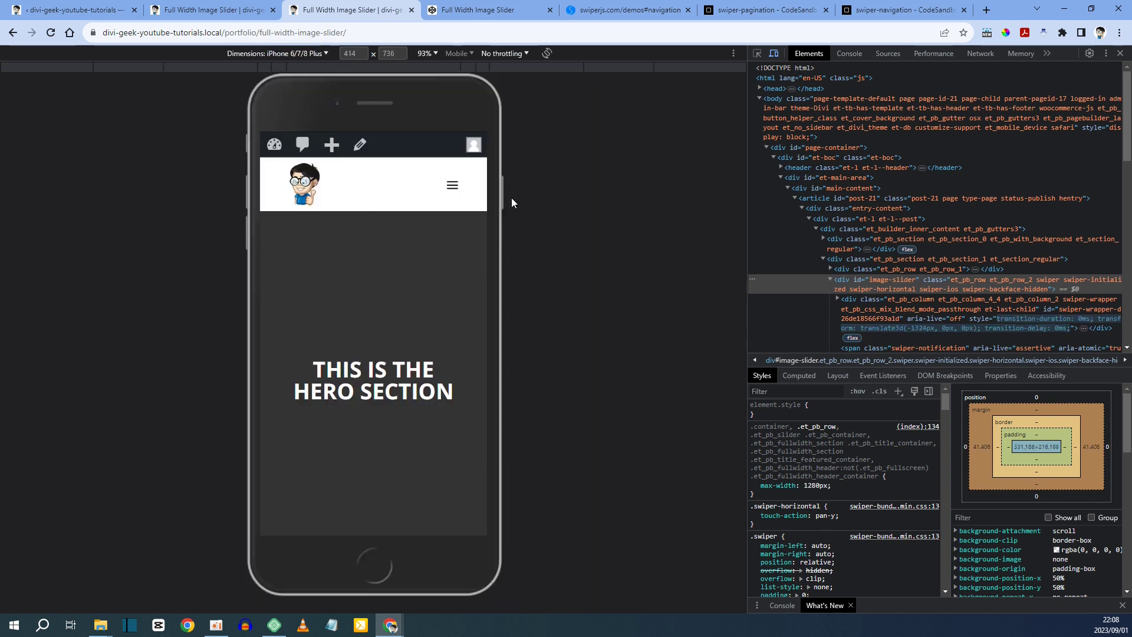
{"action": "scroll", "coordinate": [413, 266], "scroll_direction": "down", "scroll_amount": 5}
{"action": "left_click", "coordinate": [475, 290]}
{"action": "left_click", "coordinate": [475, 291]}
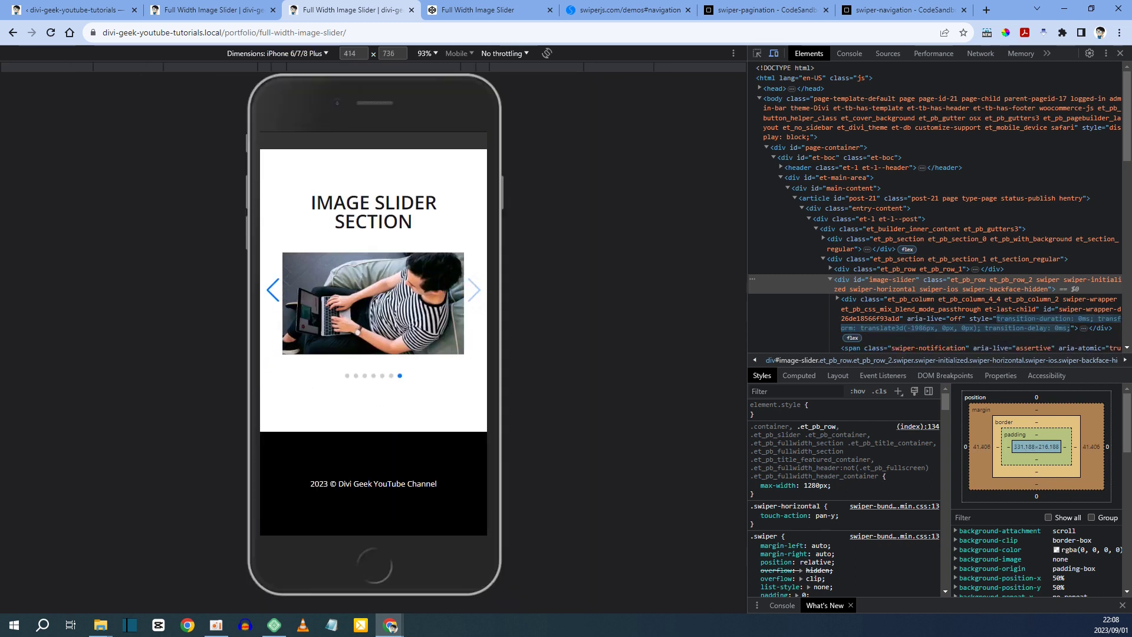
{"action": "left_click", "coordinate": [271, 291]}
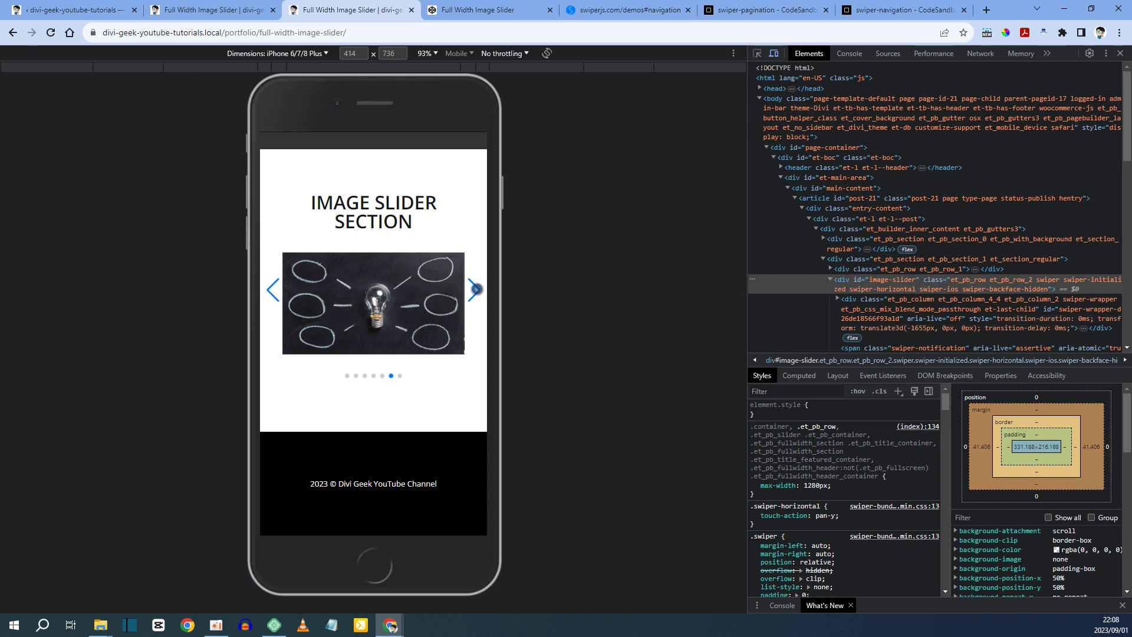
Step: Move forward and back through the slides with the arrows in the iPhone 6/7/8 Plus preview
{"action": "left_click", "coordinate": [477, 289]}
{"action": "left_click", "coordinate": [276, 291]}
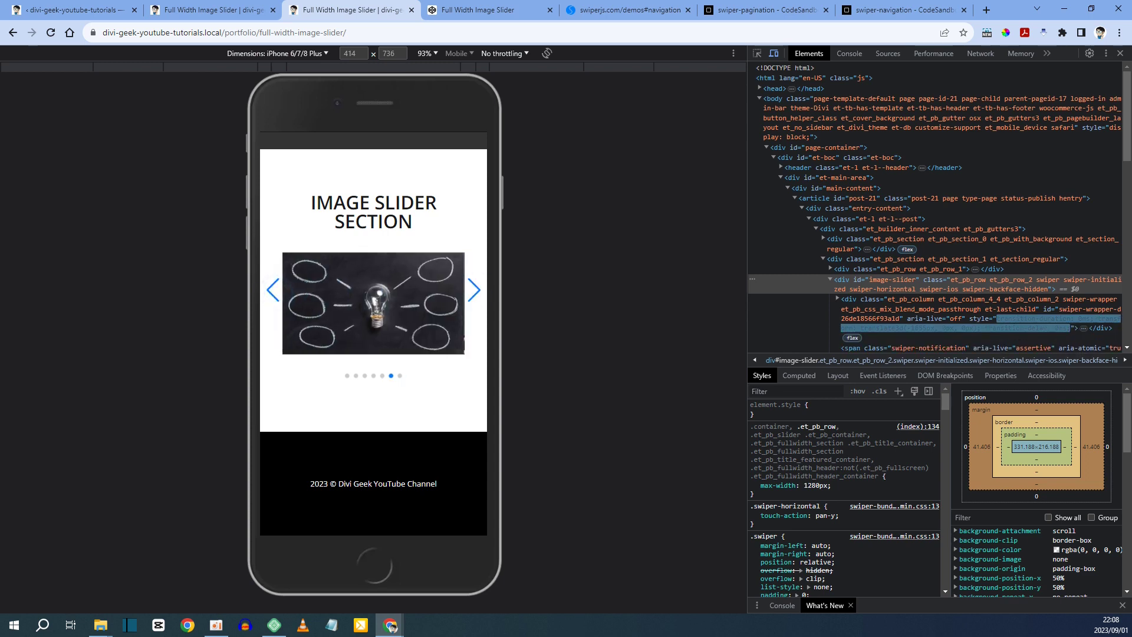
{"action": "left_click", "coordinate": [475, 289]}
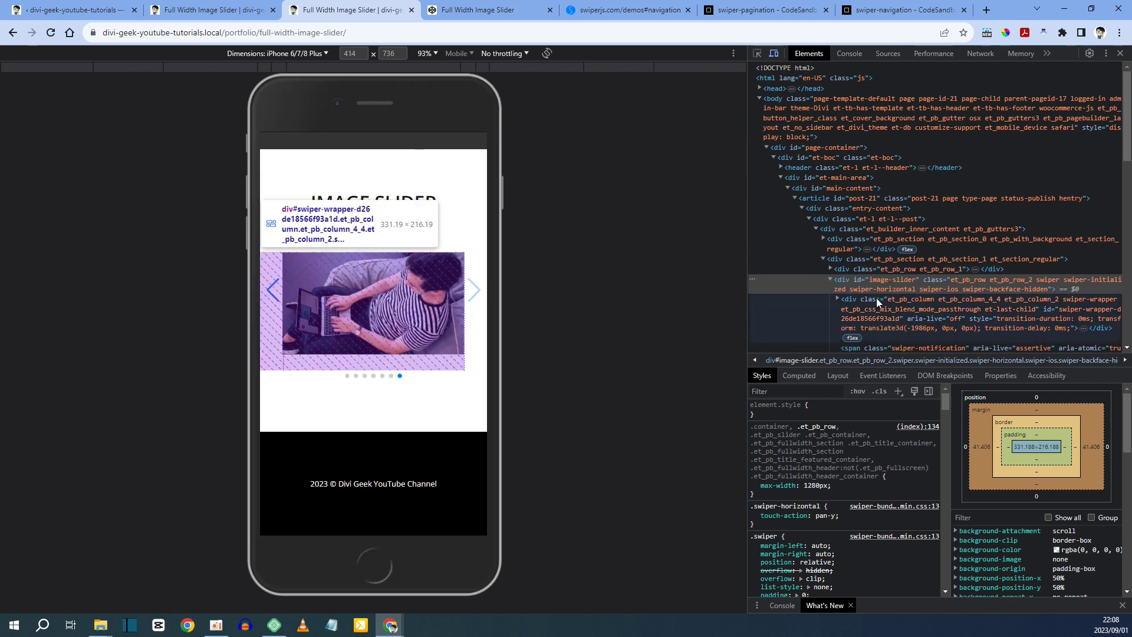
Step: Inspect the previous arrow in the phone preview and examine the styles of its parent row, et_pb_row_4
{"action": "right_click", "coordinate": [271, 290]}
{"action": "left_click", "coordinate": [306, 497]}
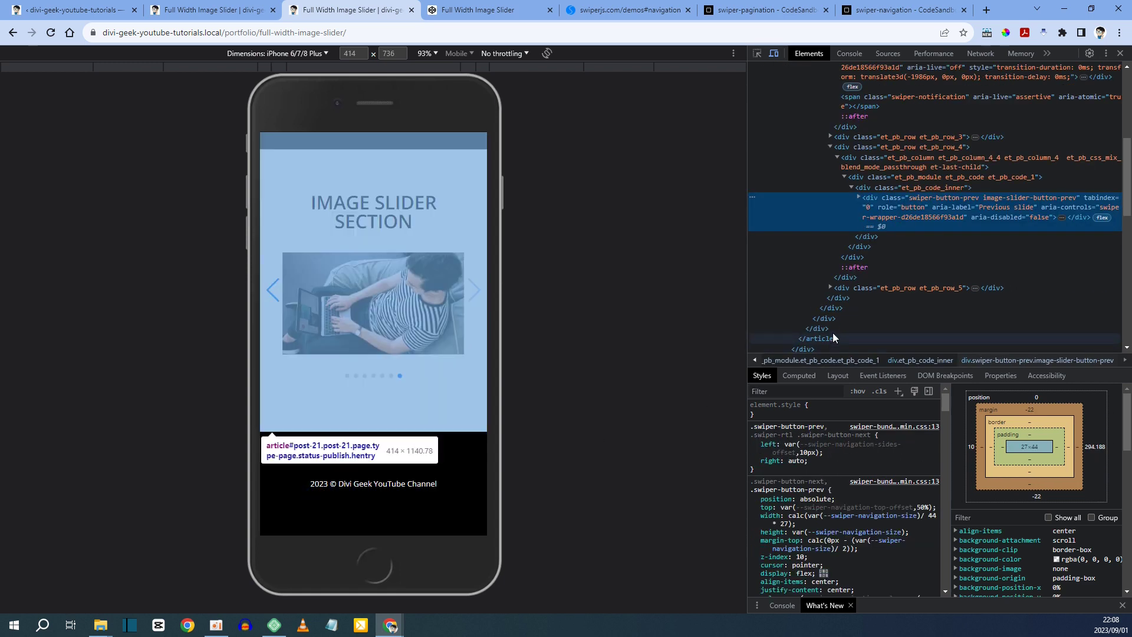
{"action": "left_click", "coordinate": [922, 148]}
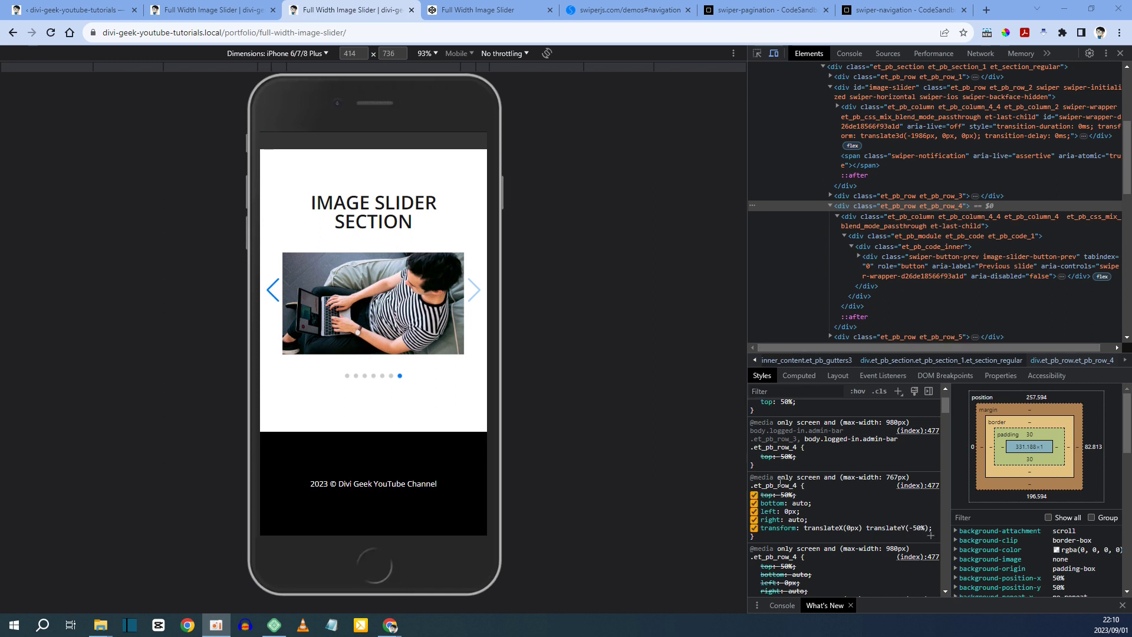
Step: Anchor the previous arrow row at the bottom-left location for phone only, with a 100px vertical offset, and save the page
{"action": "left_click", "coordinate": [236, 10]}
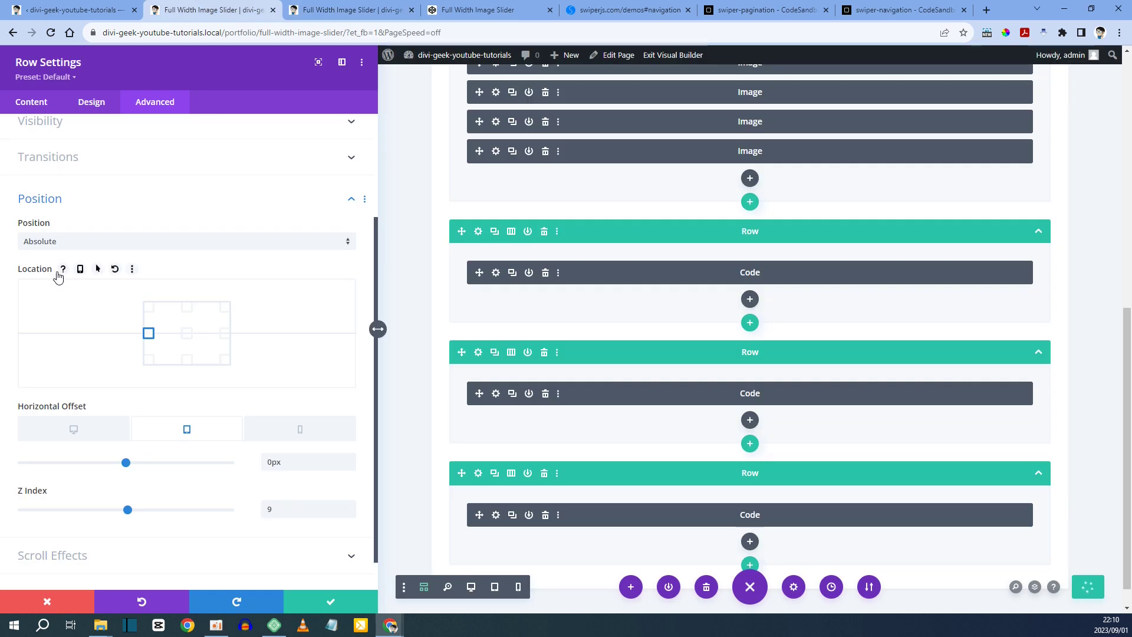
{"action": "left_click", "coordinate": [80, 272]}
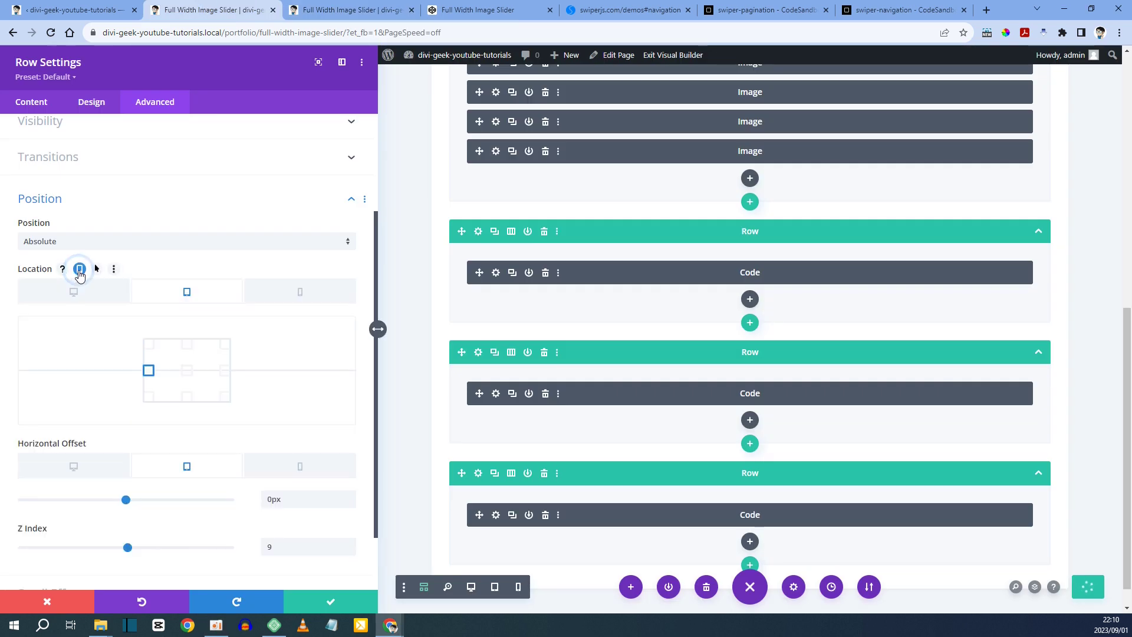
{"action": "left_click", "coordinate": [297, 295]}
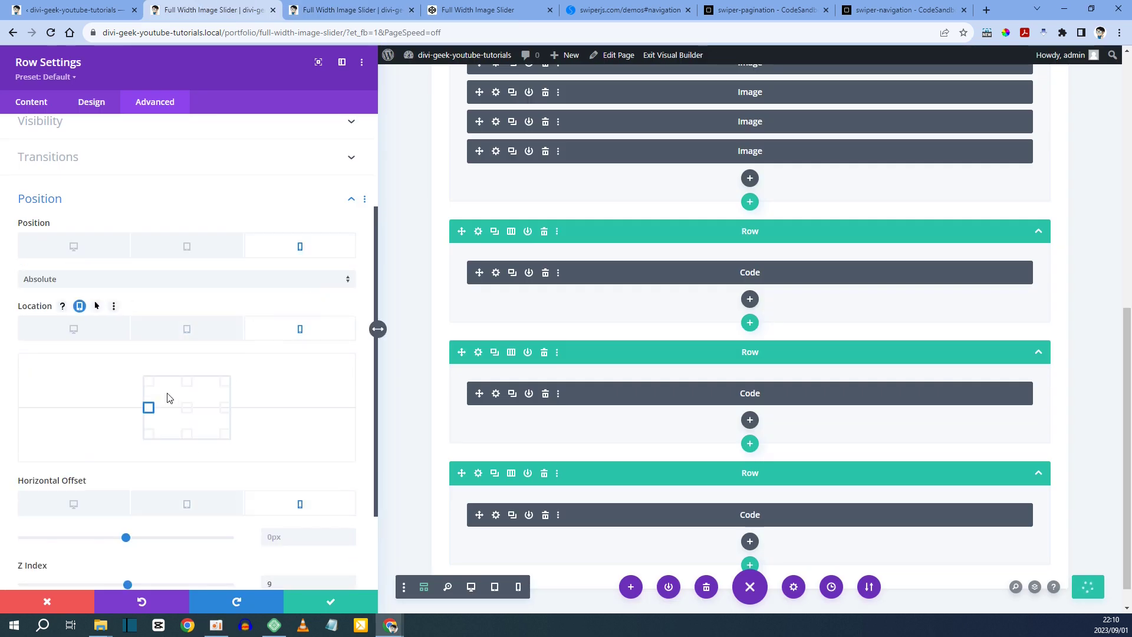
{"action": "left_click", "coordinate": [149, 438]}
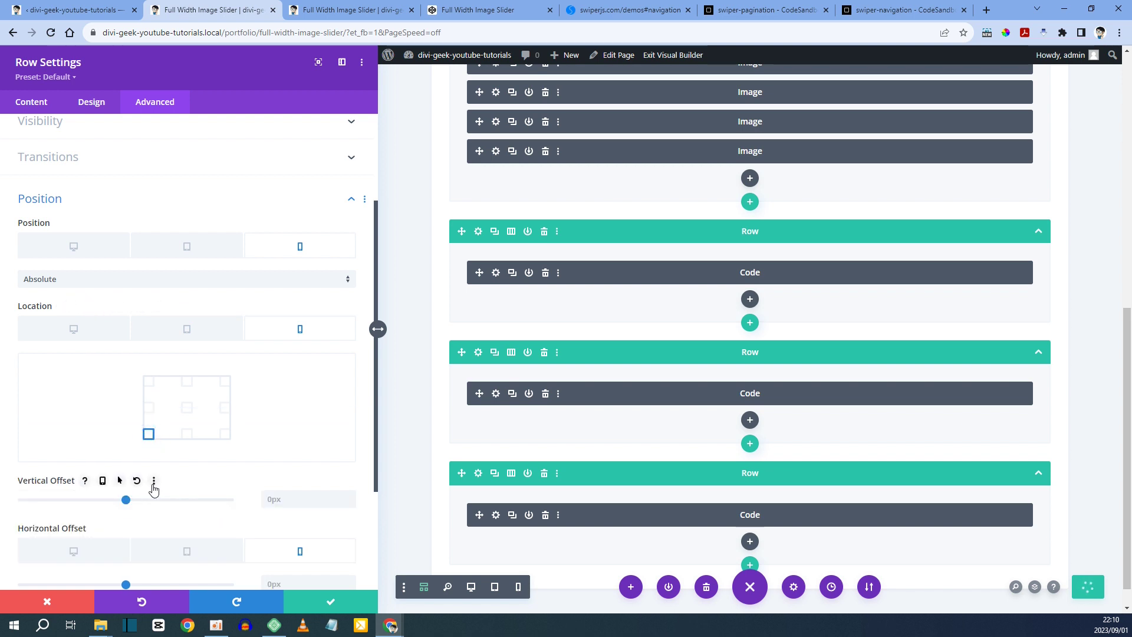
{"action": "scroll", "coordinate": [155, 492], "scroll_direction": "down", "scroll_amount": 1}
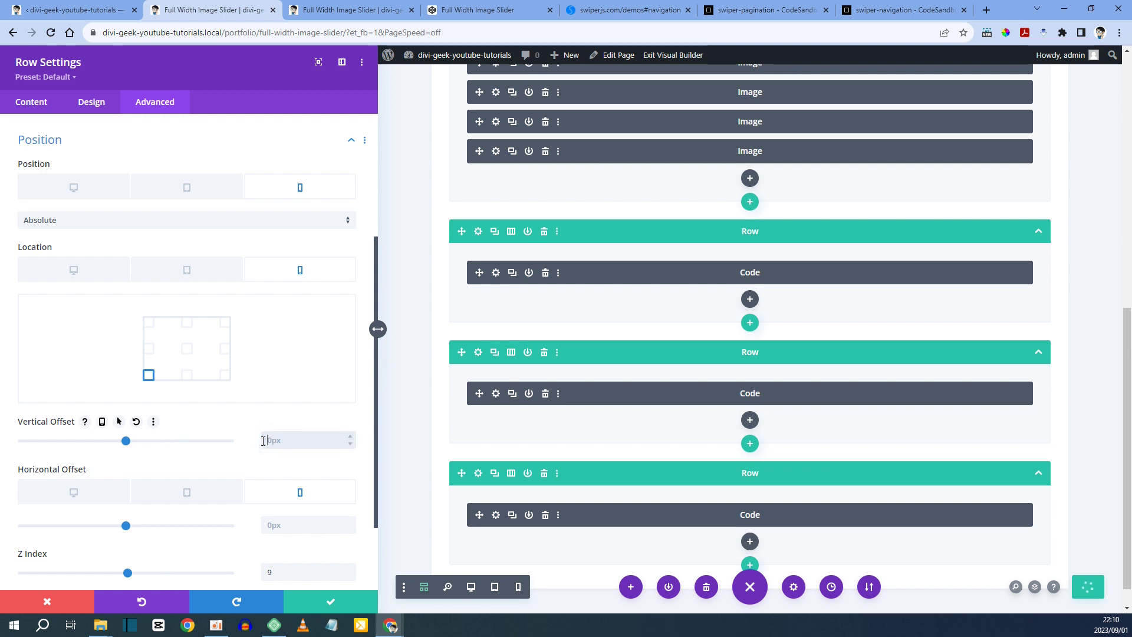
{"action": "type", "text": "px"}
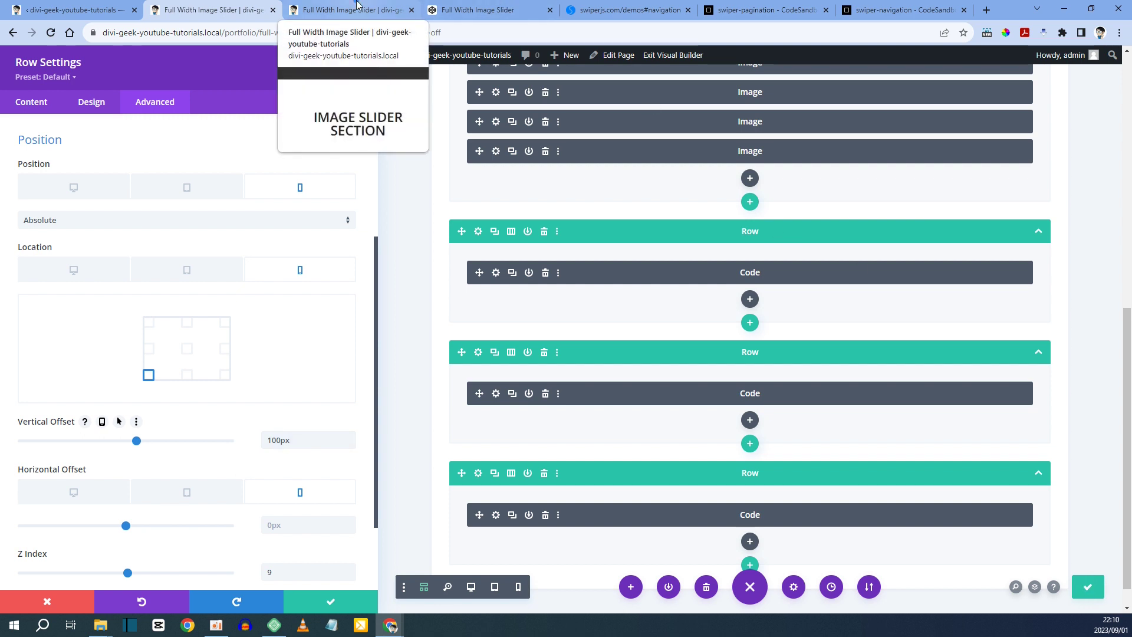
Step: On the live phone preview, try a bottom value of 200px for et_pb_row_4 in the inspected styles
{"action": "left_click", "coordinate": [354, 9]}
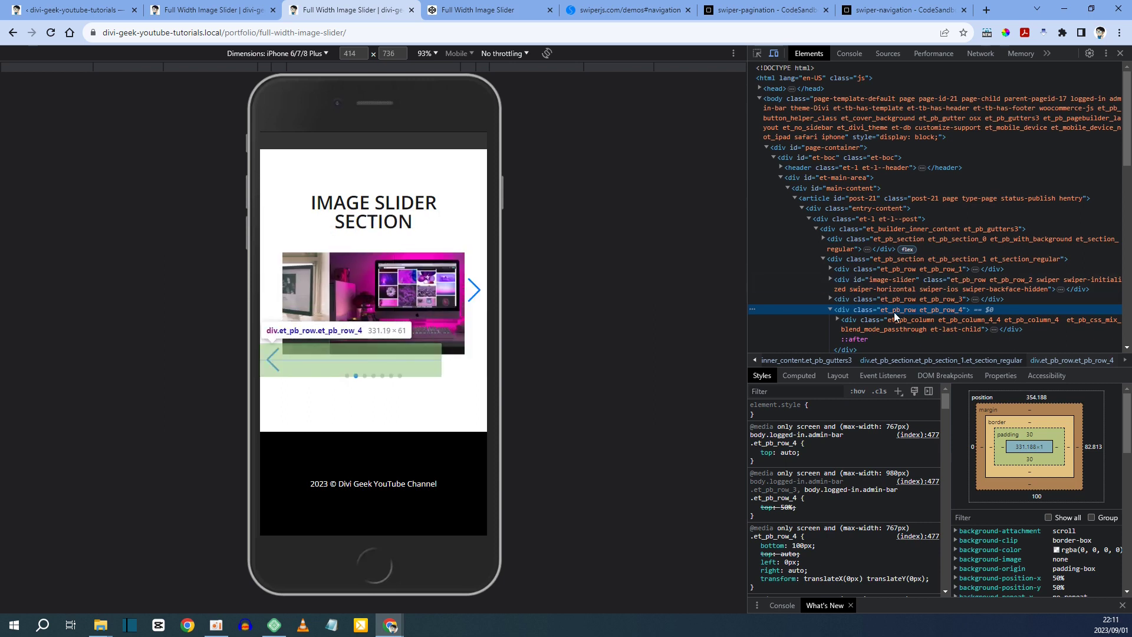
{"action": "scroll", "coordinate": [821, 322], "scroll_direction": "down", "scroll_amount": 3}
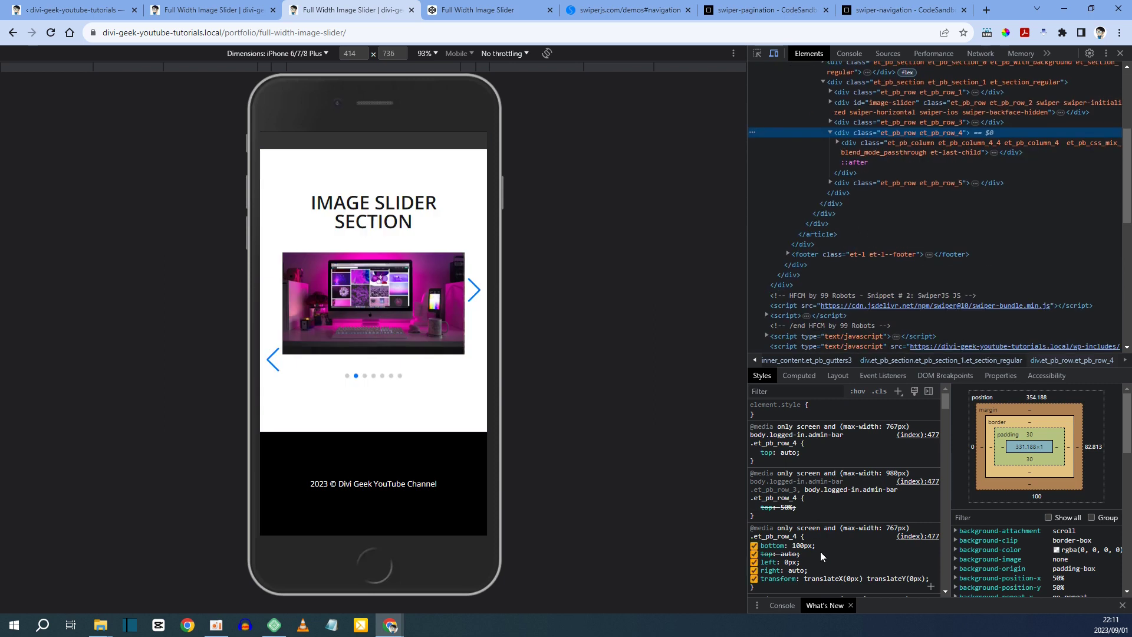
{"action": "scroll", "coordinate": [820, 551], "scroll_direction": "down", "scroll_amount": 2}
{"action": "left_click", "coordinate": [779, 488]}
{"action": "key", "text": "Tab"}
{"action": "key", "text": "Down"}
{"action": "key", "text": "Down"}
{"action": "key", "text": "Down"}
{"action": "key", "text": "Down"}
{"action": "key", "text": "Down"}
{"action": "key", "text": "Down"}
{"action": "key", "text": "Down"}
{"action": "key", "text": "Down"}
{"action": "key", "text": "Down"}
{"action": "key", "text": "Down"}
{"action": "key", "text": "Down"}
{"action": "key", "text": "Down"}
{"action": "key", "text": "Down"}
{"action": "key", "text": "Down"}
{"action": "key", "text": "Down"}
{"action": "key", "text": "Down"}
{"action": "key", "text": "Up"}
{"action": "key", "text": "Up"}
{"action": "key", "text": "Up"}
{"action": "key", "text": "Up"}
{"action": "key", "text": "Up"}
{"action": "key", "text": "Up"}
{"action": "key", "text": "Up"}
{"action": "key", "text": "Up"}
{"action": "key", "text": "Up"}
{"action": "key", "text": "Up"}
{"action": "key", "text": "Up"}
{"action": "key", "text": "Up"}
{"action": "key", "text": "Up"}
{"action": "key", "text": "Up"}
{"action": "key", "text": "Up"}
{"action": "key", "text": "Up"}
{"action": "key", "text": "Up"}
{"action": "key", "text": "Up"}
{"action": "key", "text": "Up"}
{"action": "key", "text": "Up"}
{"action": "key", "text": "Up"}
{"action": "key", "text": "Up"}
{"action": "key", "text": "Up"}
{"action": "key", "text": "Up"}
{"action": "key", "text": "Up"}
{"action": "key", "text": "Up"}
{"action": "key", "text": "Up"}
{"action": "key", "text": "Up"}
{"action": "key", "text": "Up"}
{"action": "key", "text": "Up"}
{"action": "key", "text": "Up"}
{"action": "key", "text": "Up"}
{"action": "key", "text": "Up"}
{"action": "key", "text": "Up"}
{"action": "key", "text": "Up"}
{"action": "key", "text": "Up"}
{"action": "key", "text": "Up"}
{"action": "key", "text": "Up"}
{"action": "key", "text": "Up"}
{"action": "key", "text": "Up"}
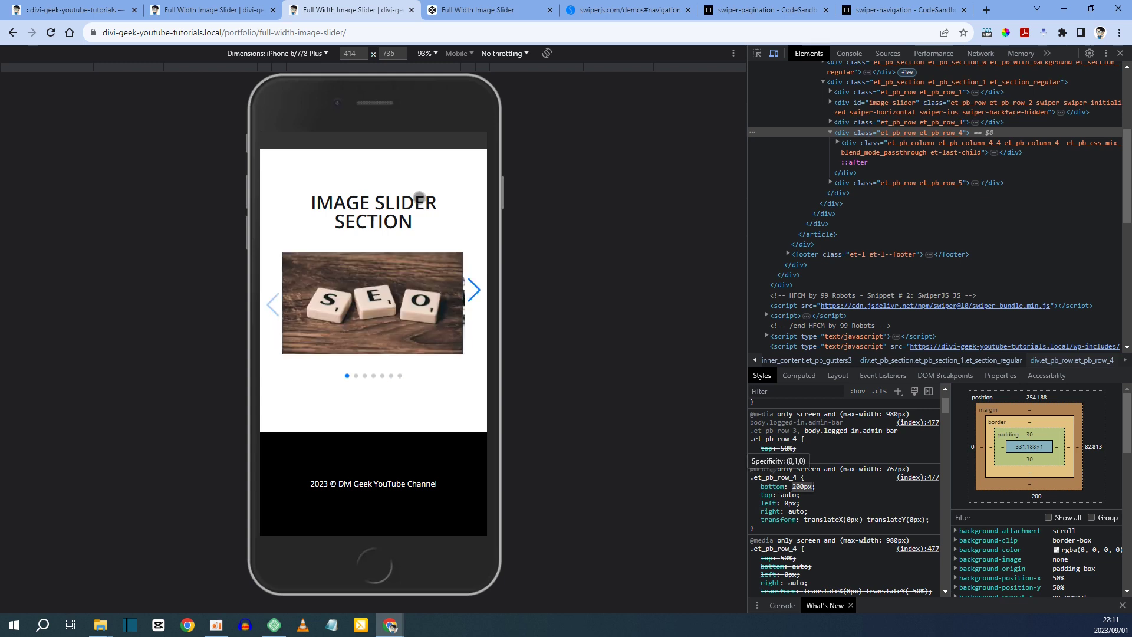
Step: Back in the Divi builder, set the previous arrow row's phone vertical offset to 200px
{"action": "left_click", "coordinate": [226, 9]}
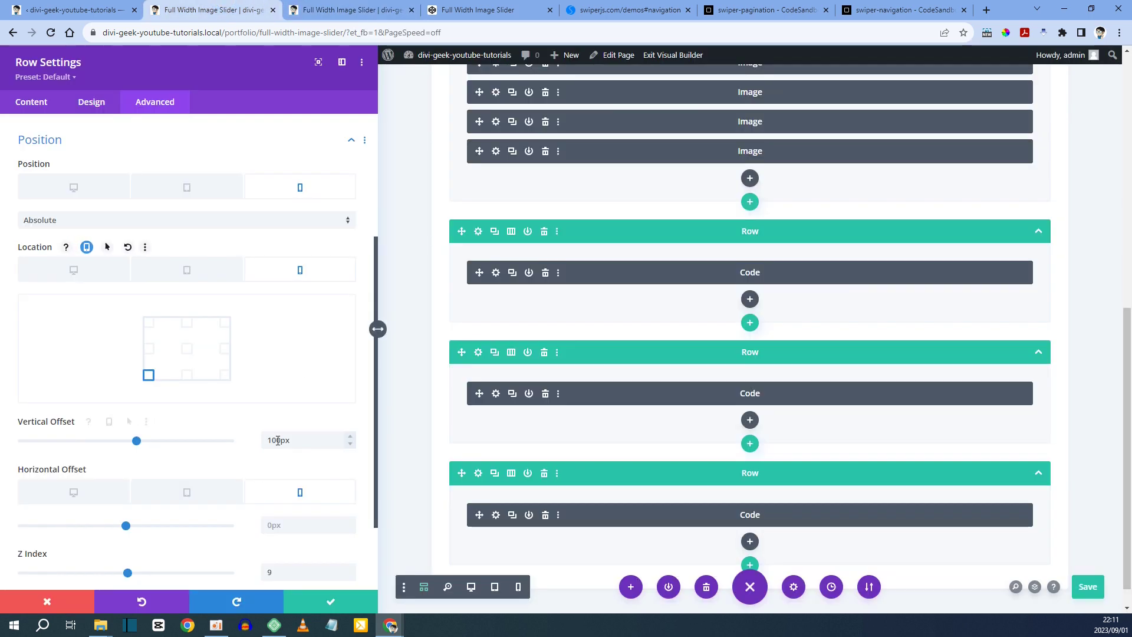
{"action": "left_click_drag", "start_coordinate": [273, 440], "coordinate": [257, 441]}
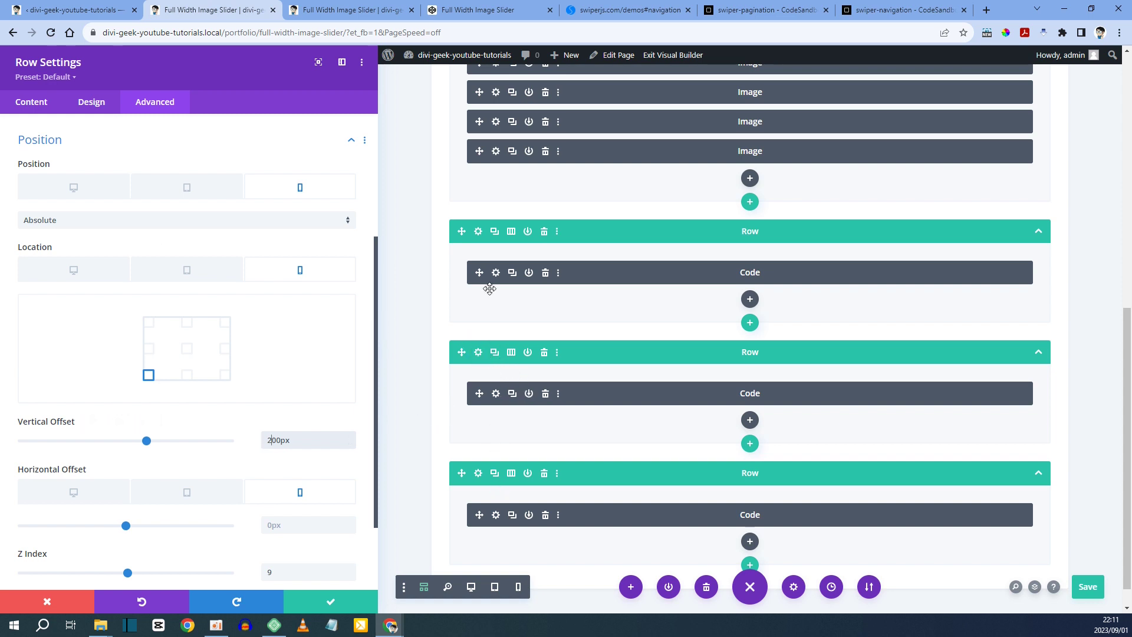
Step: Anchor the next arrow row at the bottom-right location for phone with a 200px vertical offset, and save the page
{"action": "left_click", "coordinate": [478, 231]}
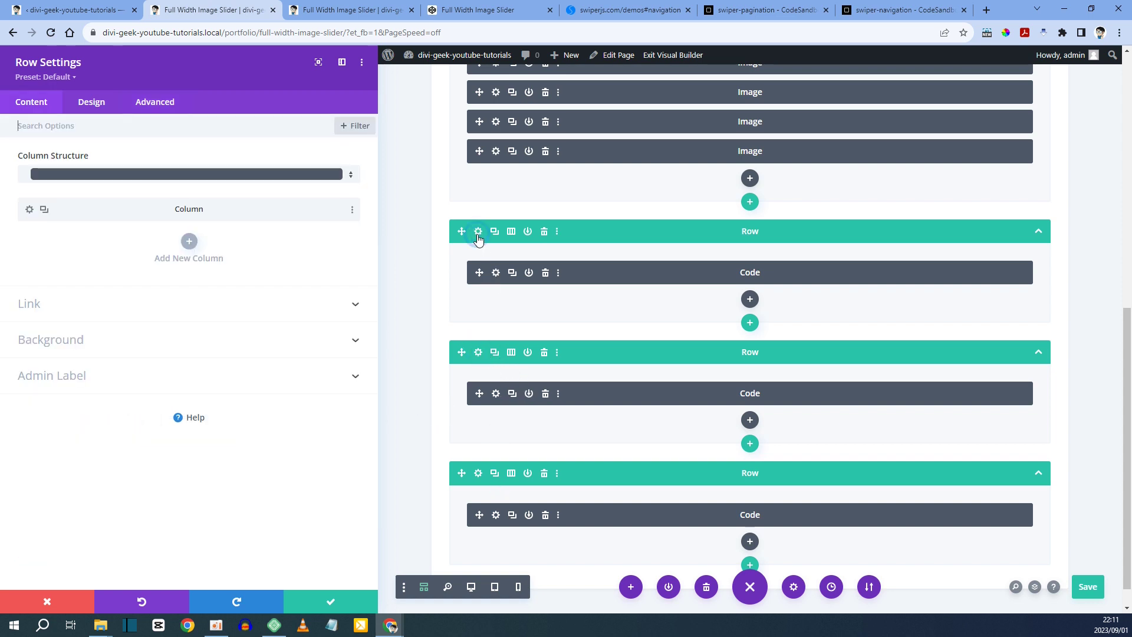
{"action": "left_click", "coordinate": [151, 103]}
{"action": "left_click", "coordinate": [47, 336]}
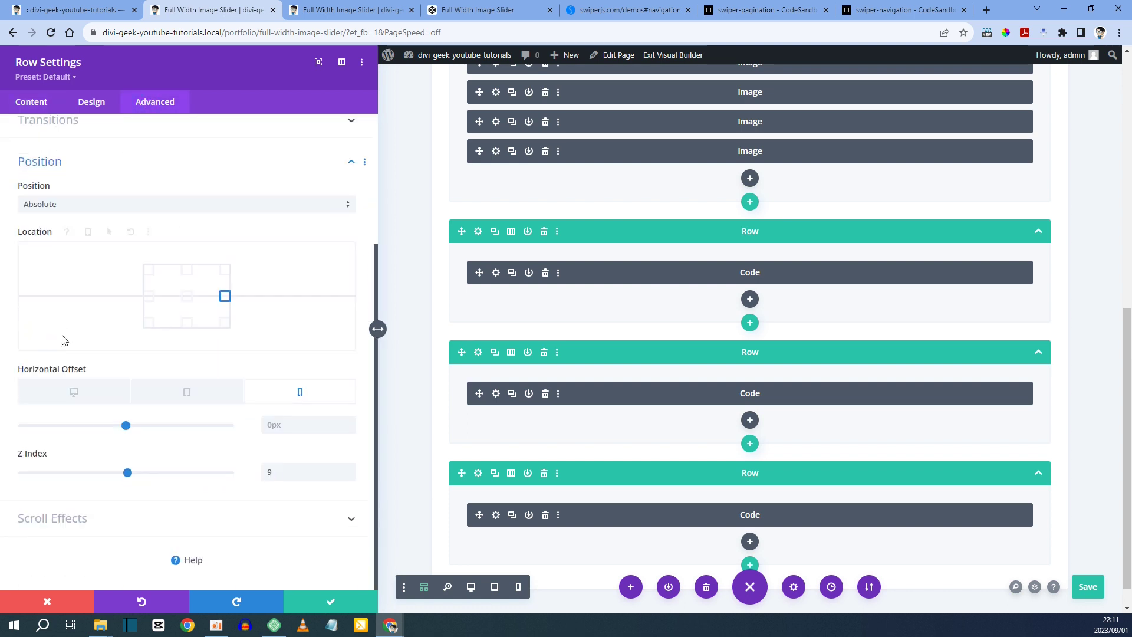
{"action": "left_click", "coordinate": [79, 232]}
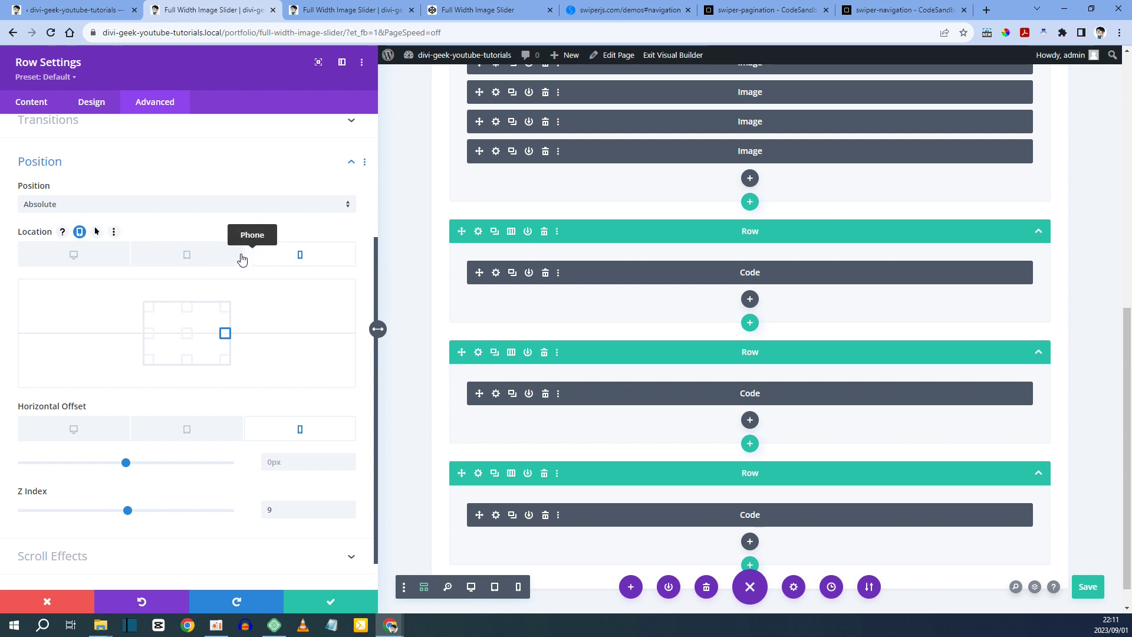
{"action": "left_click", "coordinate": [227, 361]}
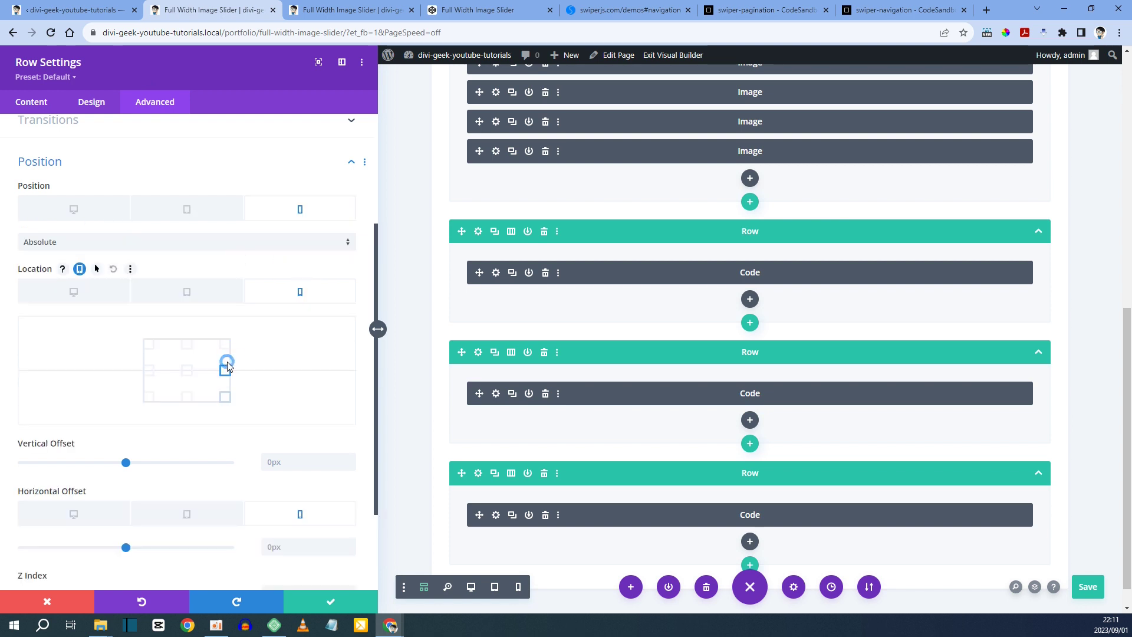
{"action": "scroll", "coordinate": [224, 362], "scroll_direction": "down", "scroll_amount": 2}
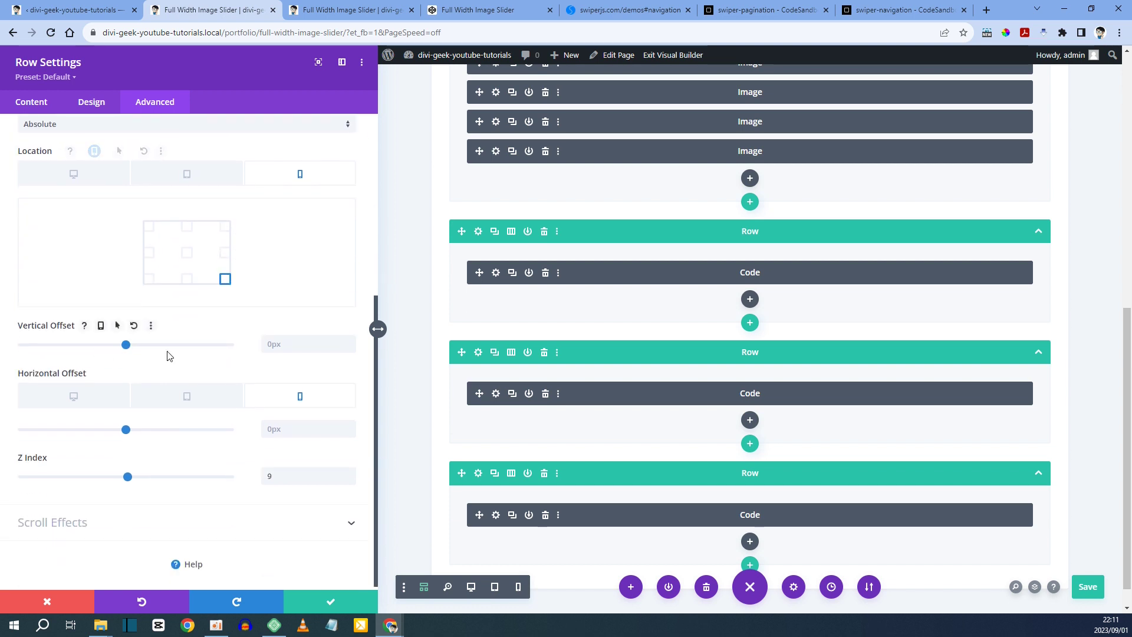
{"action": "left_click", "coordinate": [271, 345]}
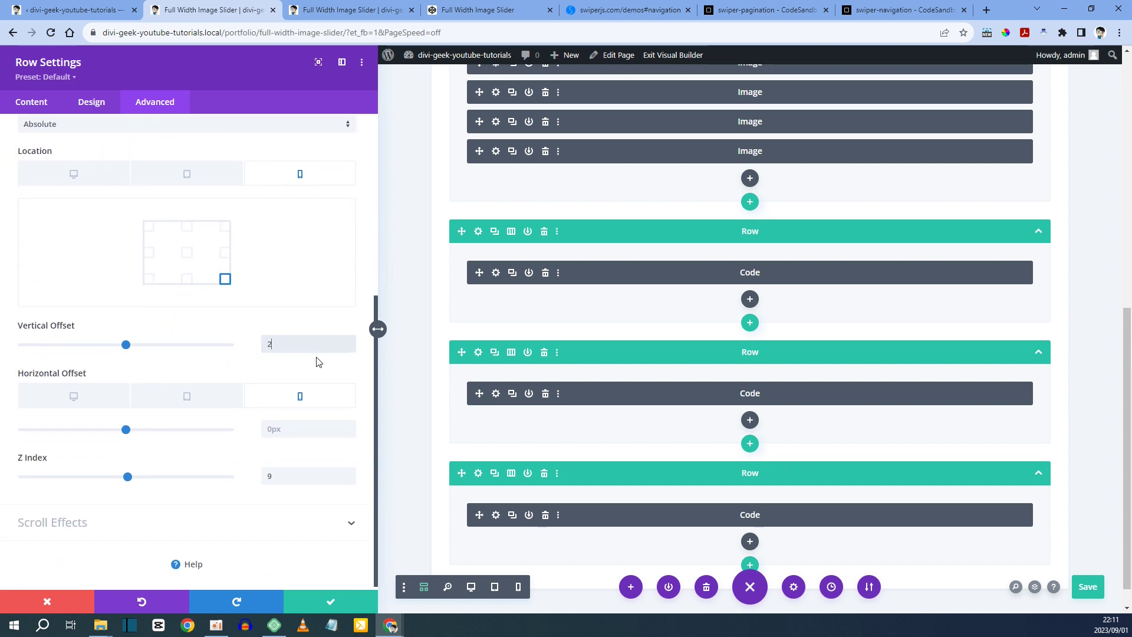
{"action": "left_click", "coordinate": [1091, 587]}
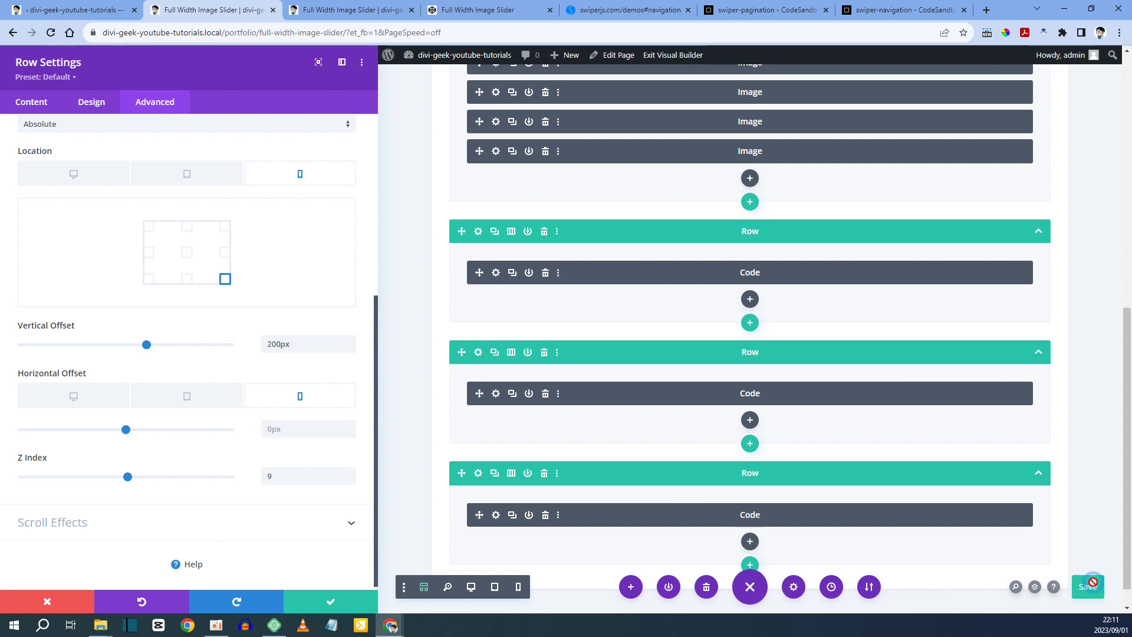
Step: Test the repositioned next and previous arrows on the live slider page in the iPhone preview
{"action": "left_click", "coordinate": [339, 7]}
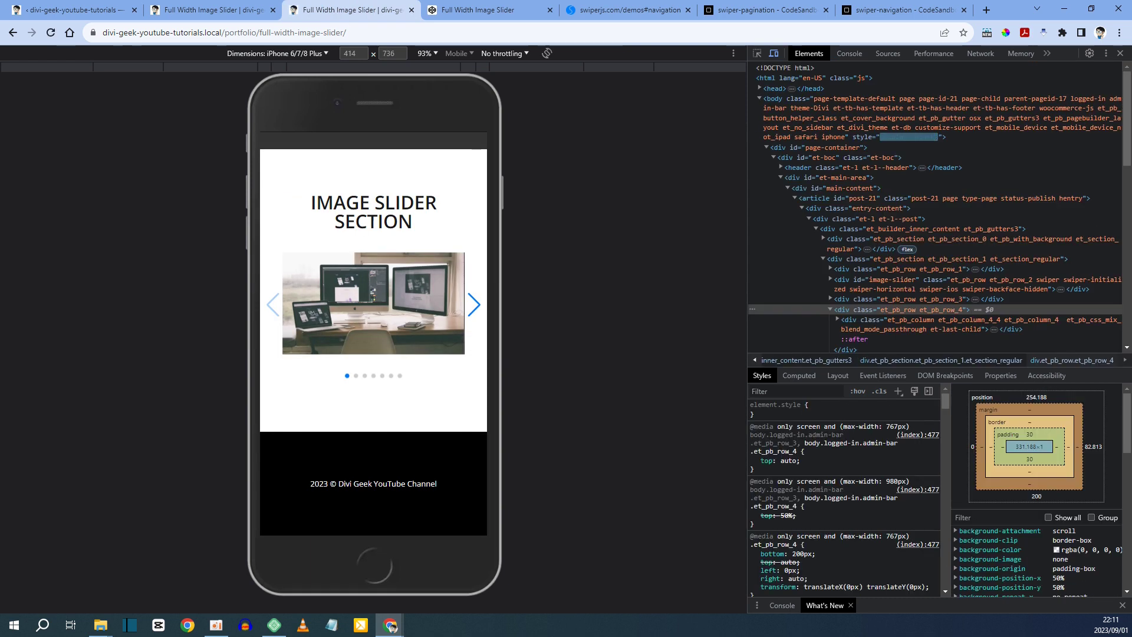
{"action": "left_click", "coordinate": [474, 306]}
{"action": "left_click", "coordinate": [474, 306]}
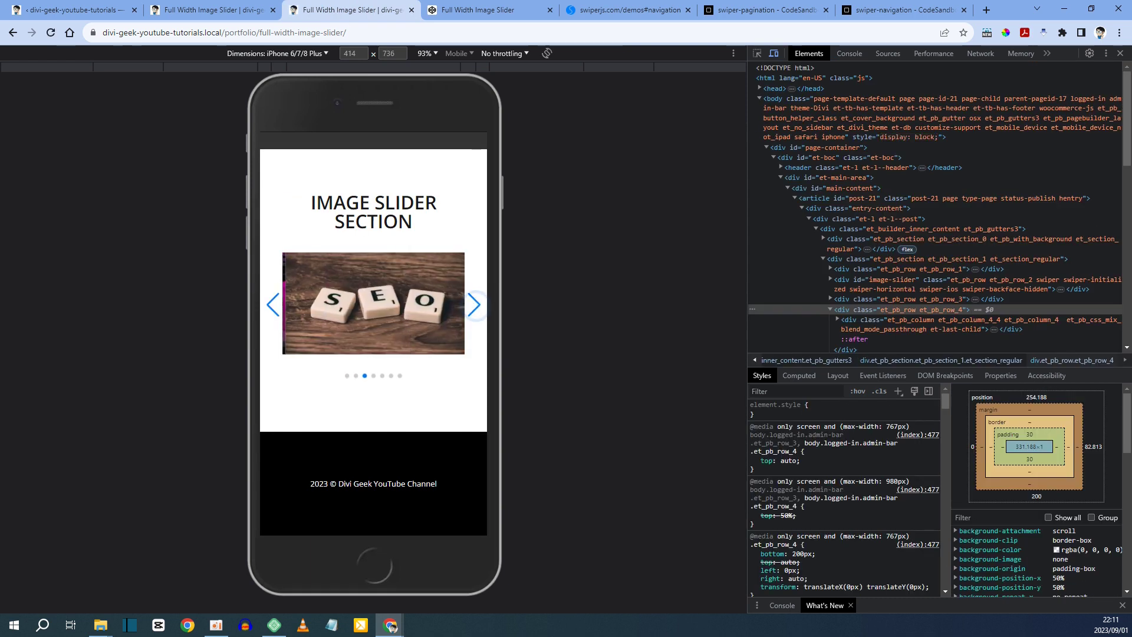
{"action": "left_click", "coordinate": [273, 305]}
{"action": "left_click", "coordinate": [273, 305]}
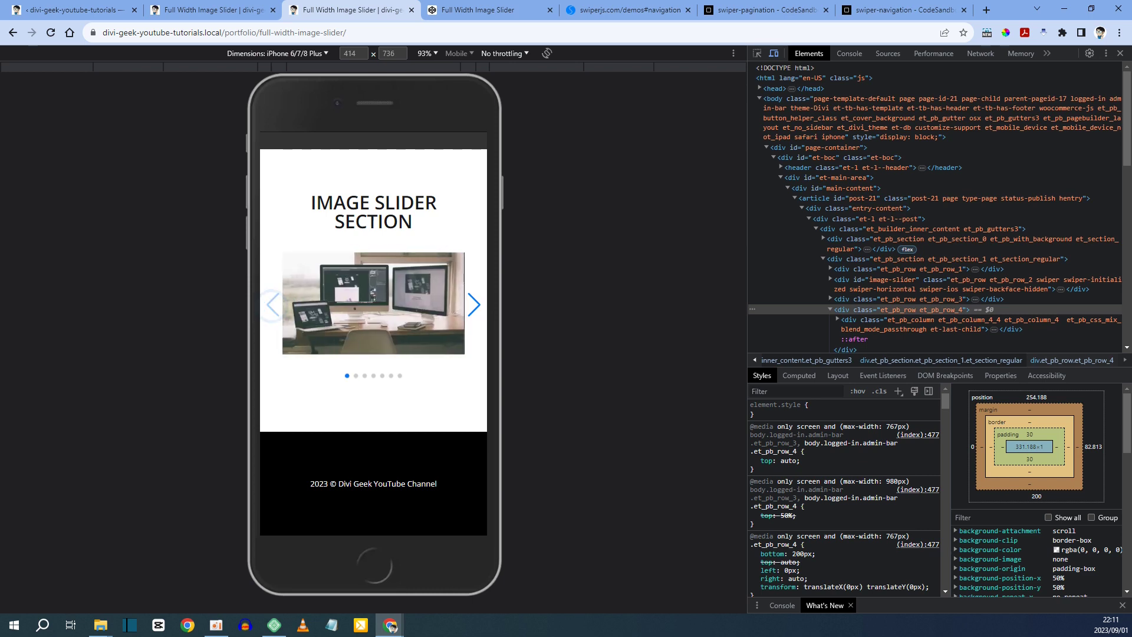
{"action": "left_click", "coordinate": [474, 305]}
{"action": "left_click", "coordinate": [273, 305]}
{"action": "left_click", "coordinate": [471, 305]}
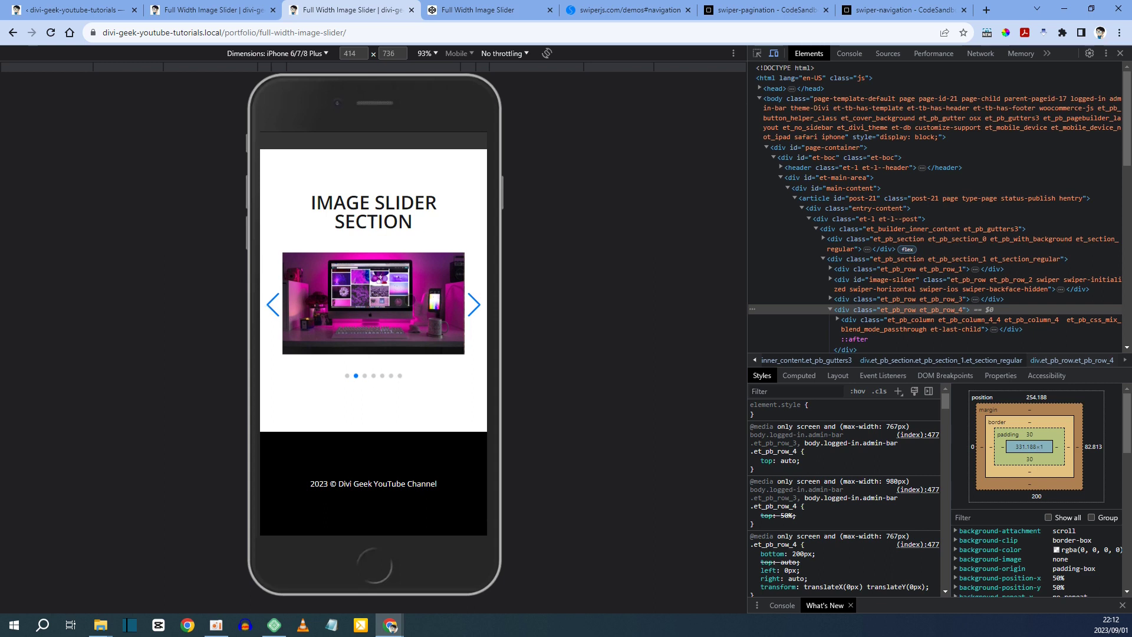
Step: Disable the next arrow row on phone in its visibility settings and save the page
{"action": "left_click", "coordinate": [217, 10]}
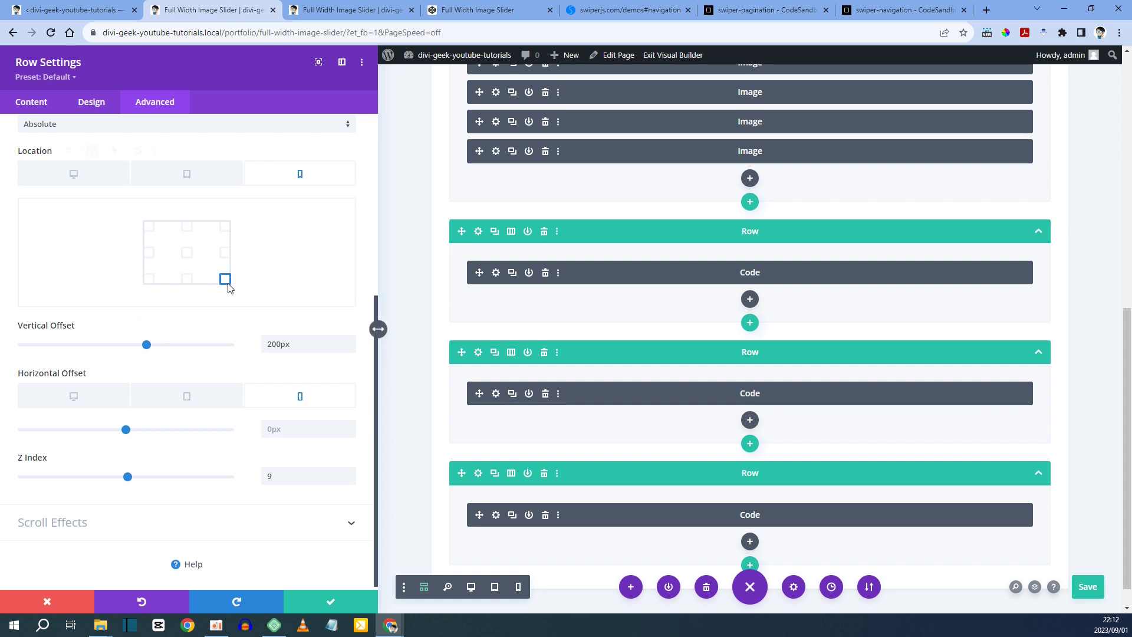
{"action": "scroll", "coordinate": [96, 248], "scroll_direction": "up", "scroll_amount": 4}
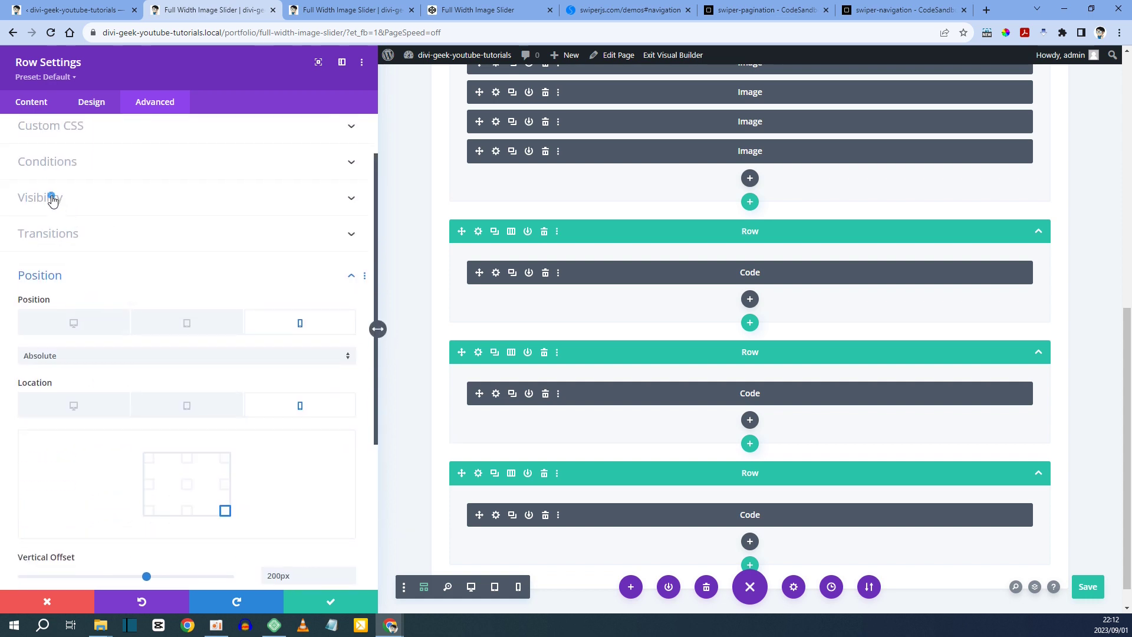
{"action": "left_click", "coordinate": [51, 197]}
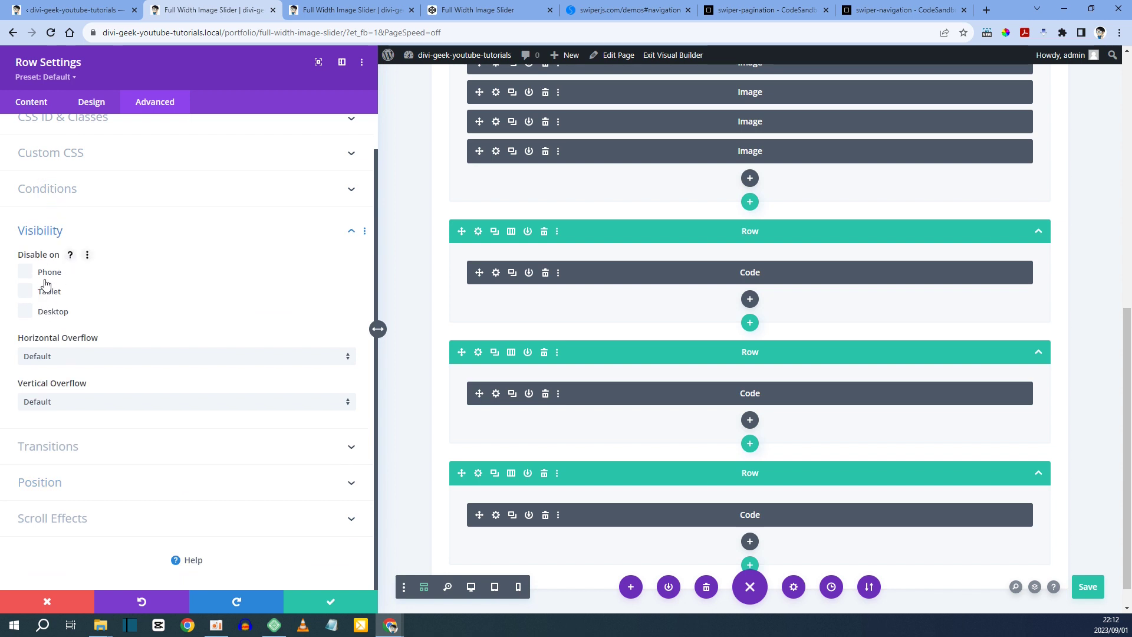
{"action": "left_click", "coordinate": [26, 271]}
{"action": "key", "text": "ctrl+s"}
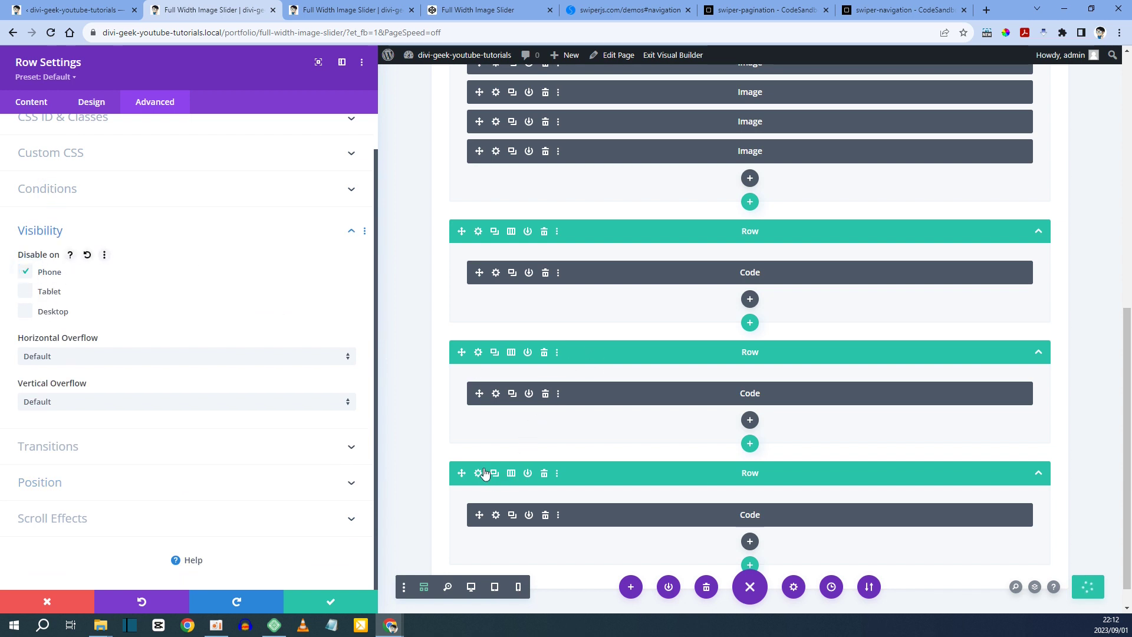
Step: Disable the previous arrow row on phone in its visibility settings and save the page
{"action": "left_click", "coordinate": [479, 352]}
{"action": "left_click", "coordinate": [145, 112]}
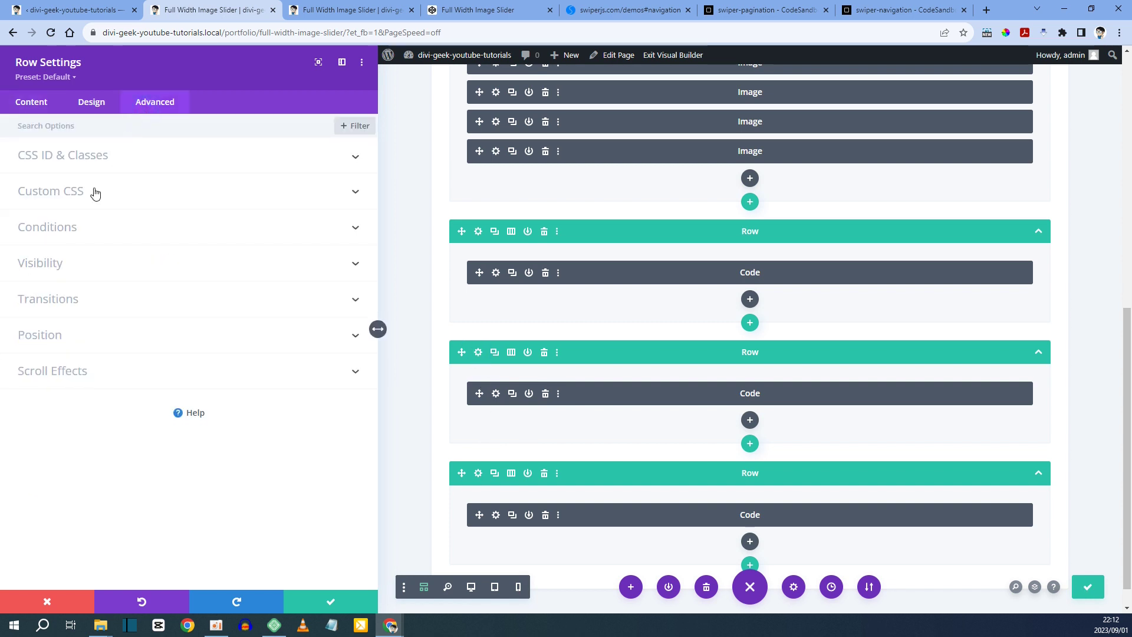
{"action": "left_click", "coordinate": [39, 259]}
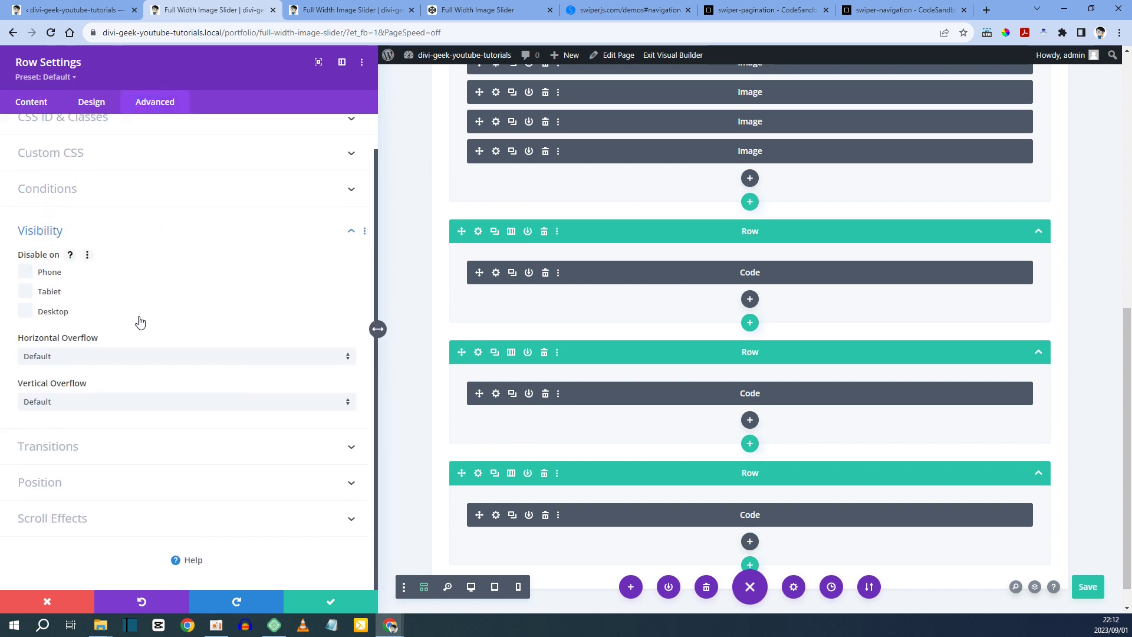
{"action": "left_click", "coordinate": [27, 273]}
{"action": "left_click", "coordinate": [1080, 585]}
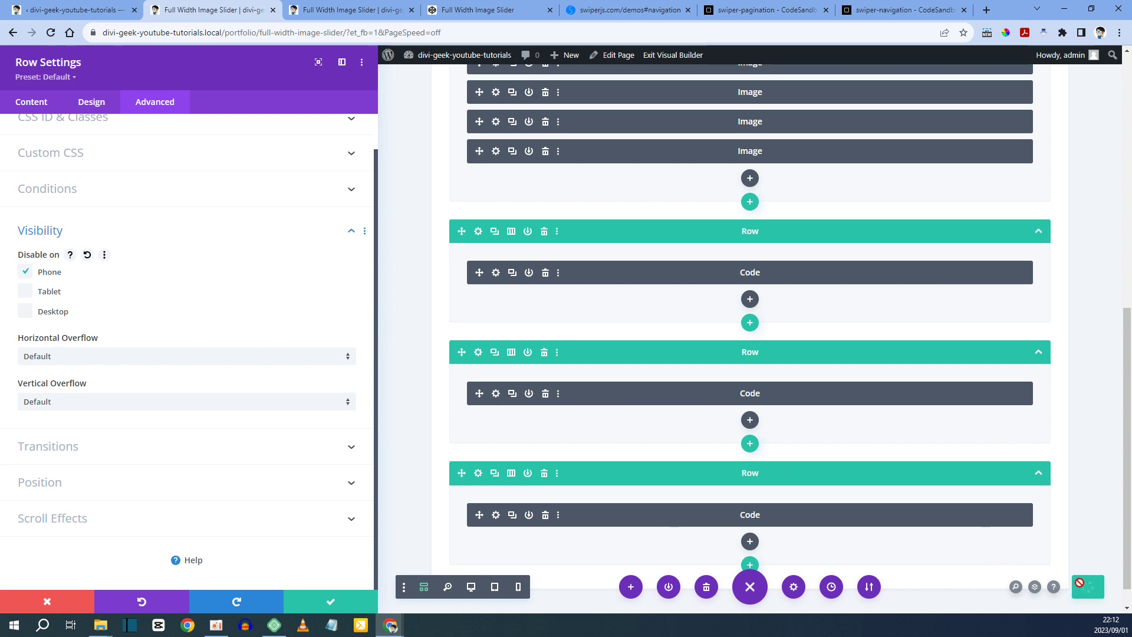
Step: Reload the live slider page in the iPhone preview to check the slider with the arrow rows disabled
{"action": "left_click", "coordinate": [350, 12]}
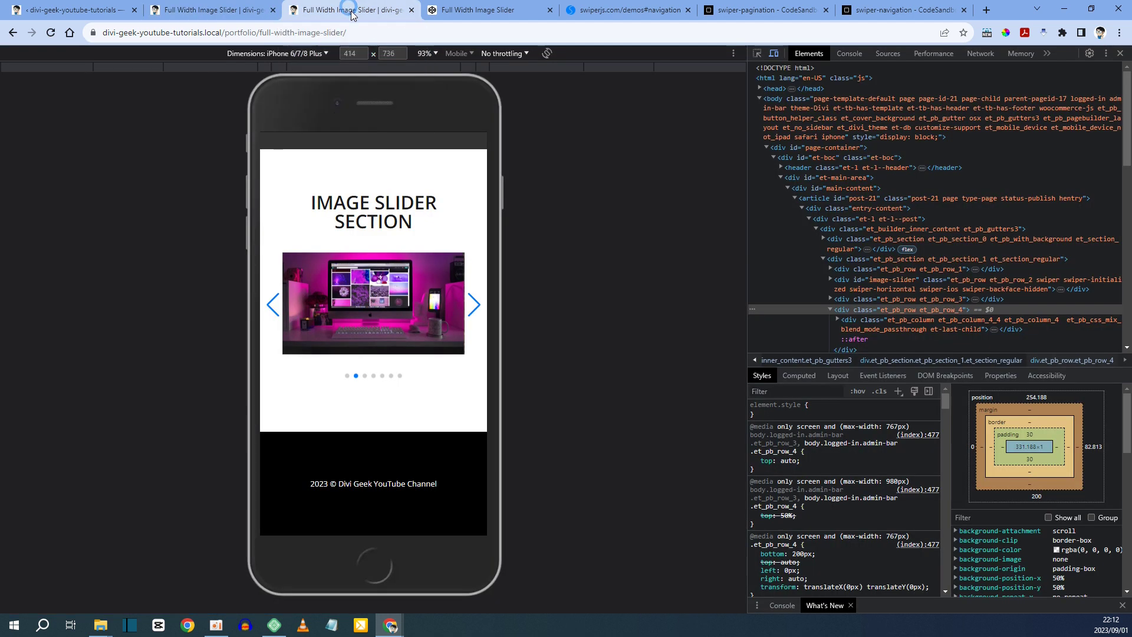
{"action": "key", "text": "F5"}
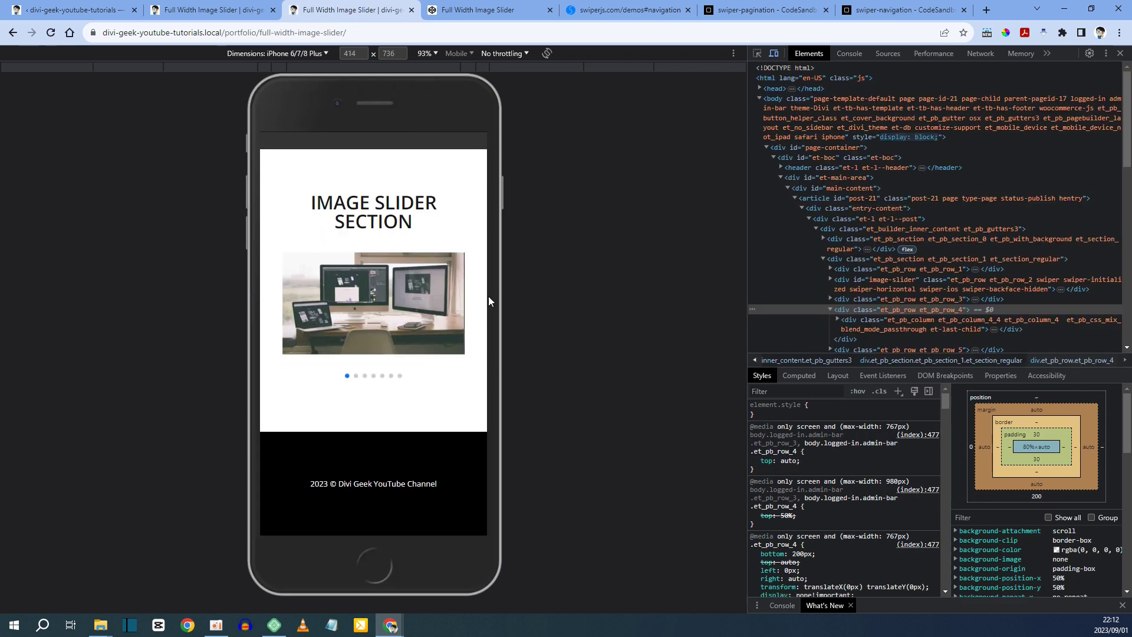
Step: Test the pagination dots on the slider in the iPhone preview and switch the device preview to iPad to check the arrows
{"action": "left_click", "coordinate": [356, 377]}
{"action": "left_click", "coordinate": [364, 375]}
{"action": "left_click", "coordinate": [301, 53]}
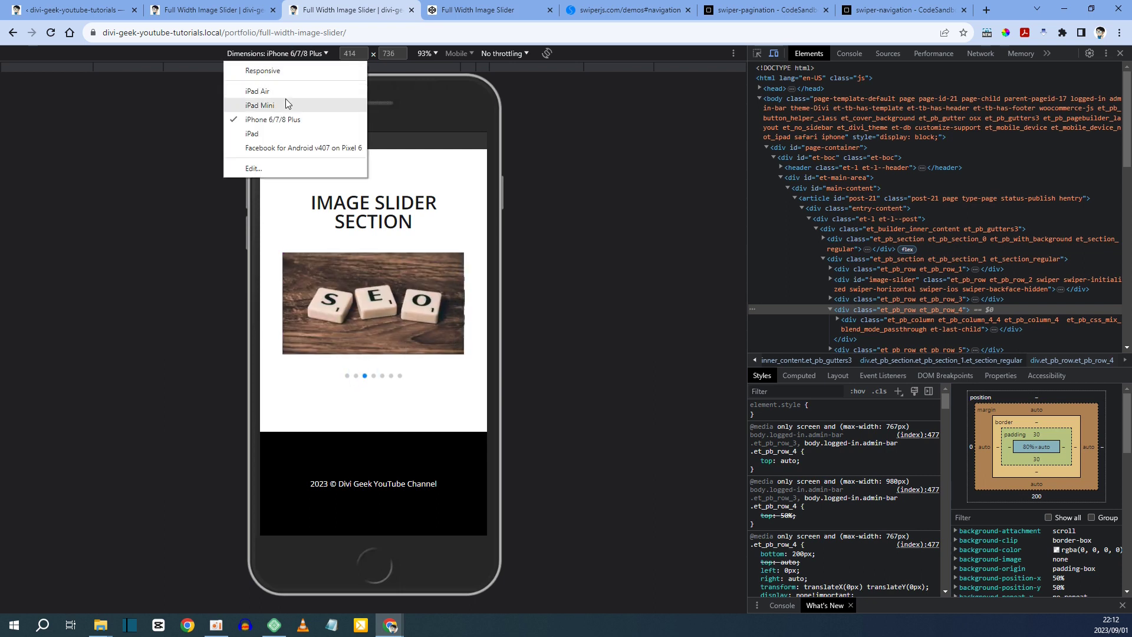
{"action": "left_click", "coordinate": [287, 134]}
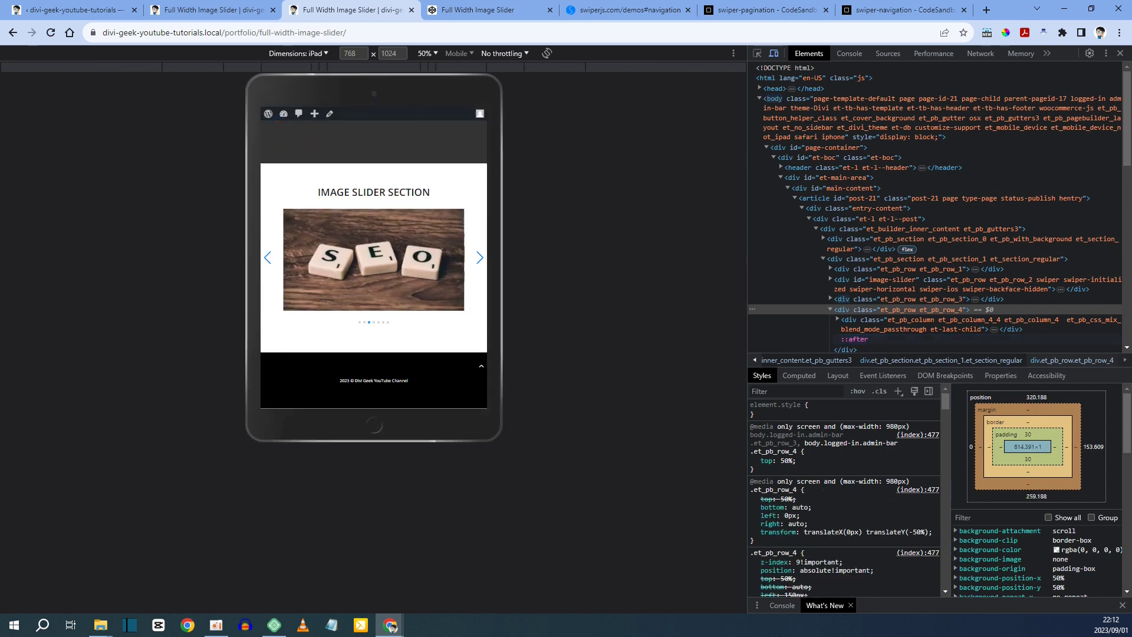
Step: Leave the device preview, close the developer tools and test the next and previous arrows on the desktop slider
{"action": "left_click", "coordinate": [320, 54]}
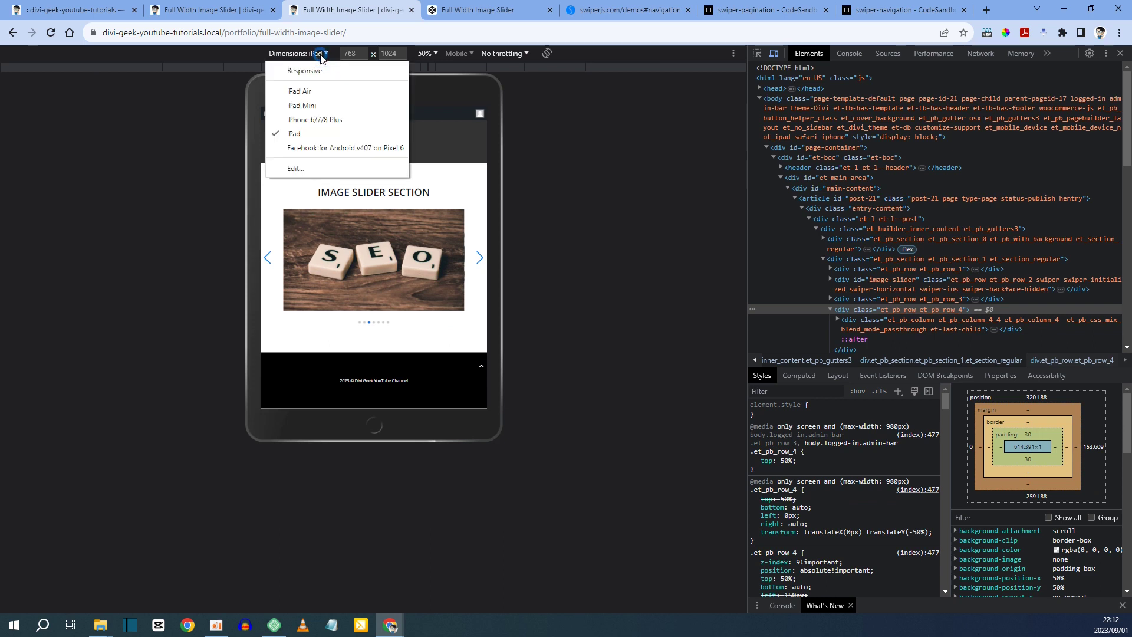
{"action": "left_click", "coordinate": [774, 53]}
{"action": "left_click", "coordinate": [1120, 53]}
{"action": "scroll", "coordinate": [902, 381], "scroll_direction": "down", "scroll_amount": 5}
{"action": "left_click", "coordinate": [1026, 323]}
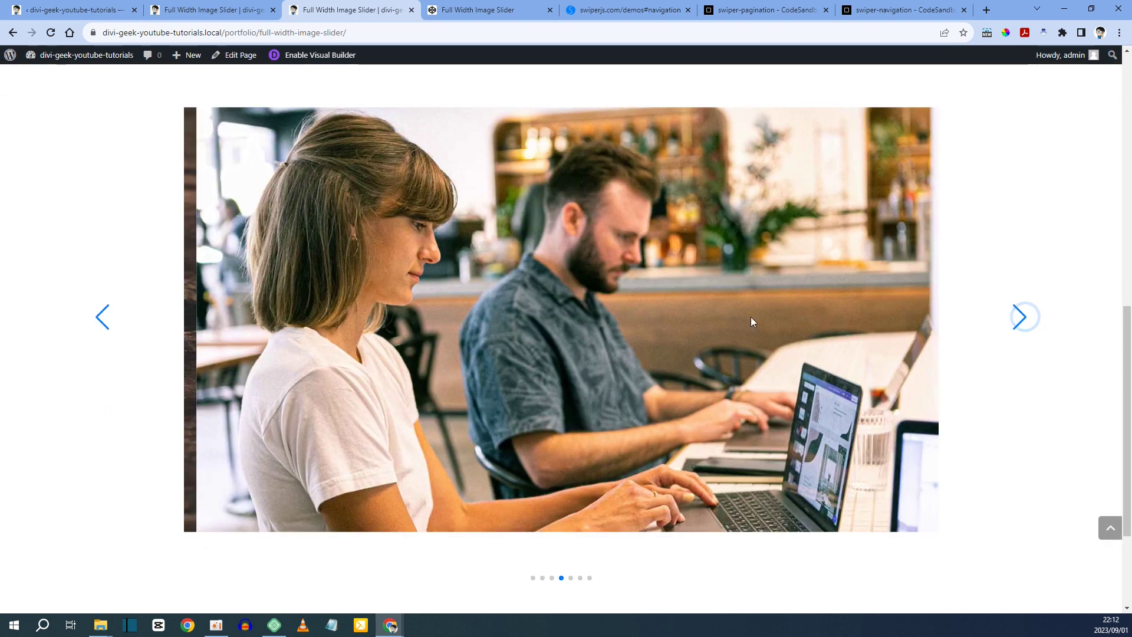
{"action": "left_click", "coordinate": [102, 317]}
{"action": "scroll", "coordinate": [405, 361], "scroll_direction": "down", "scroll_amount": 3}
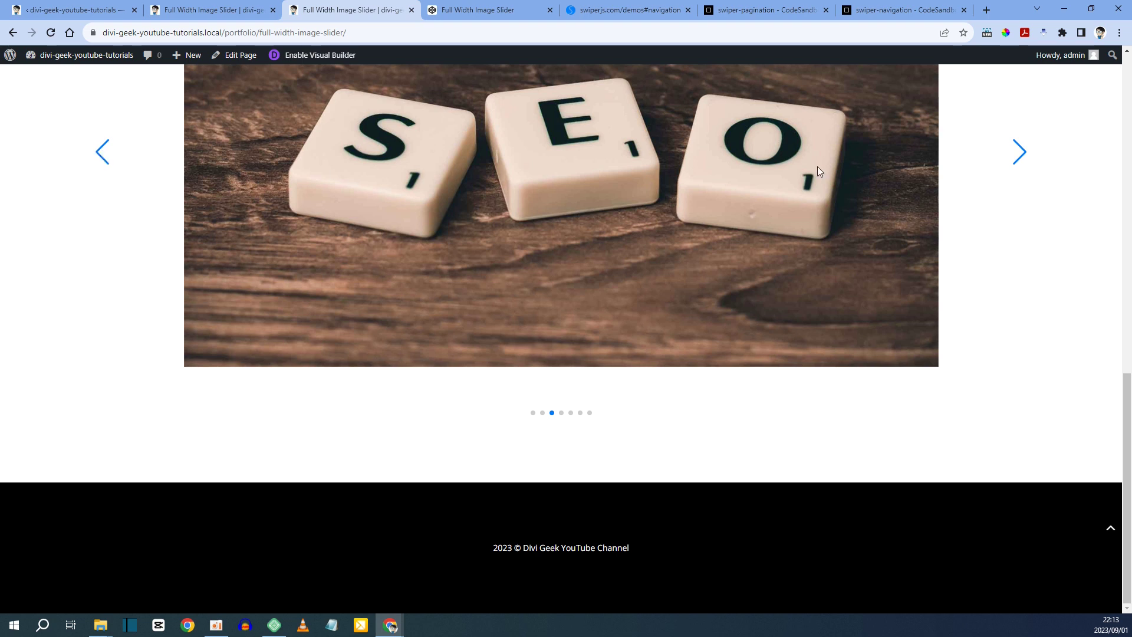
{"action": "left_click", "coordinate": [1025, 153]}
{"action": "left_click", "coordinate": [111, 163]}
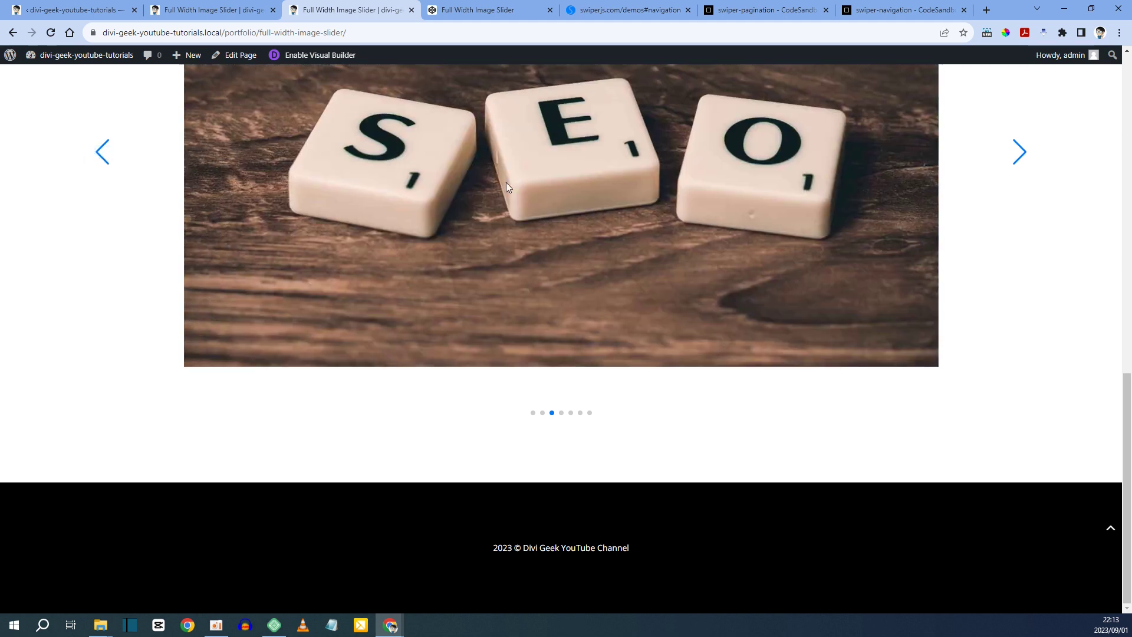